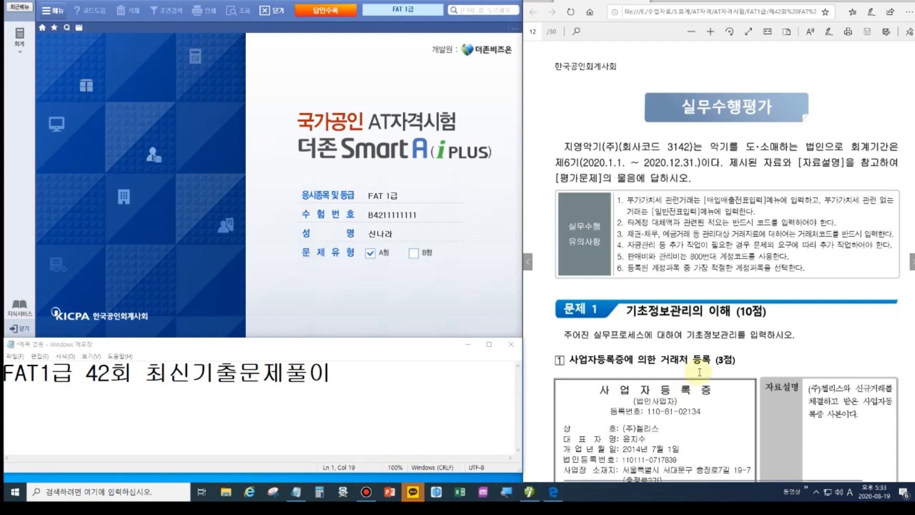
Open 거래처등록 and start new partner code 06000 named (주)첼리스.
{"action": "scroll", "coordinate": [699, 371], "scroll_direction": "down", "scroll_amount": 3}
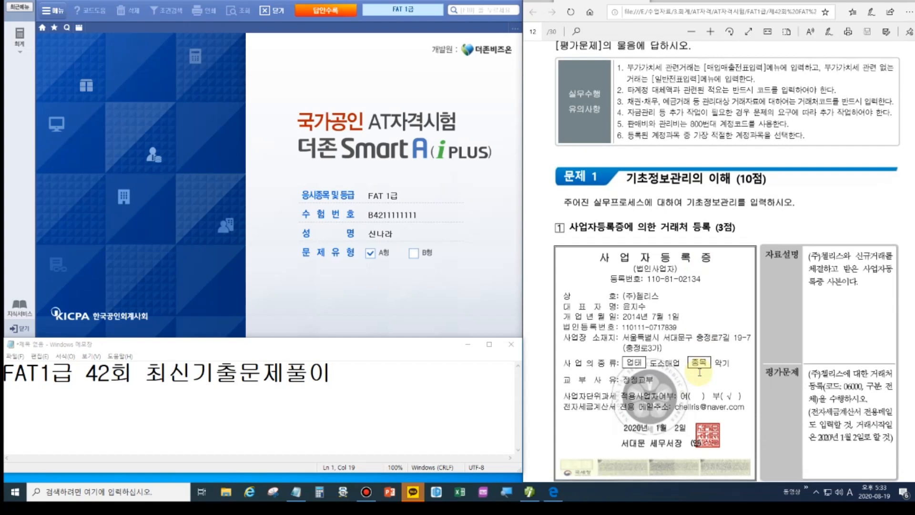
{"action": "scroll", "coordinate": [698, 371], "scroll_direction": "down", "scroll_amount": 1}
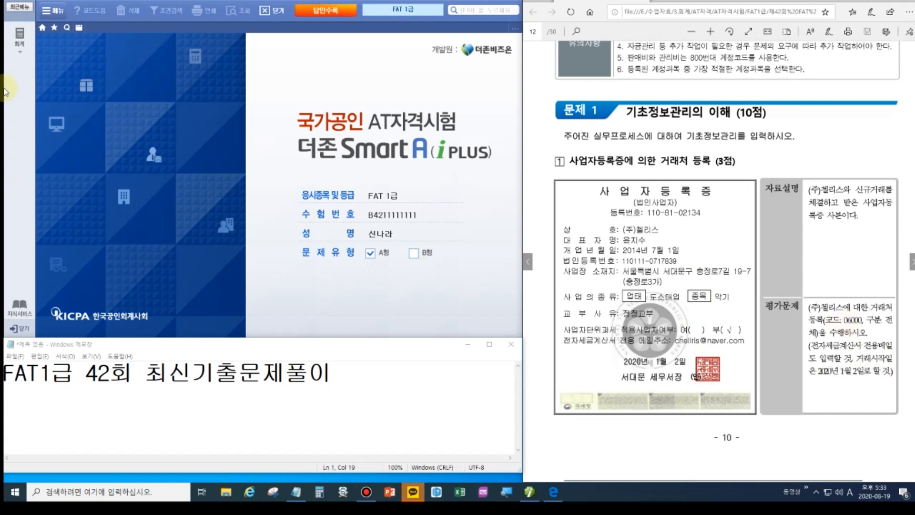
{"action": "left_click", "coordinate": [20, 44]}
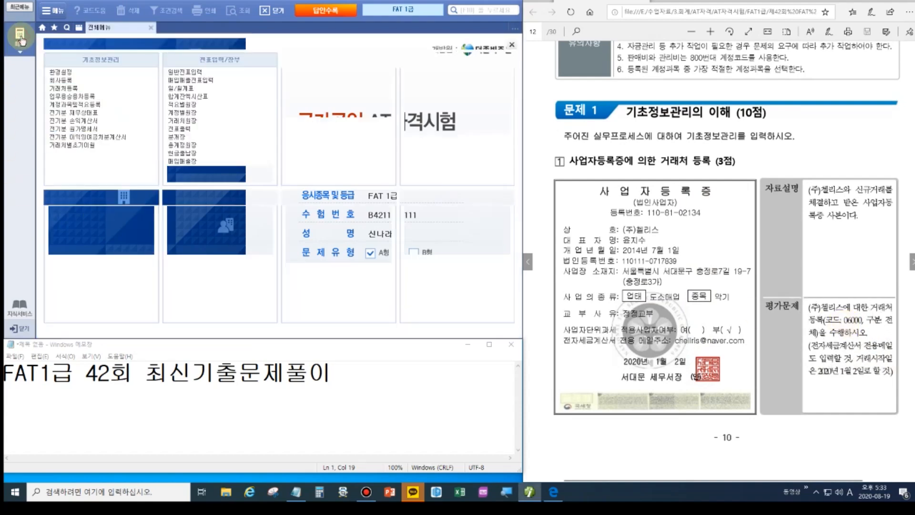
{"action": "left_click", "coordinate": [67, 88]}
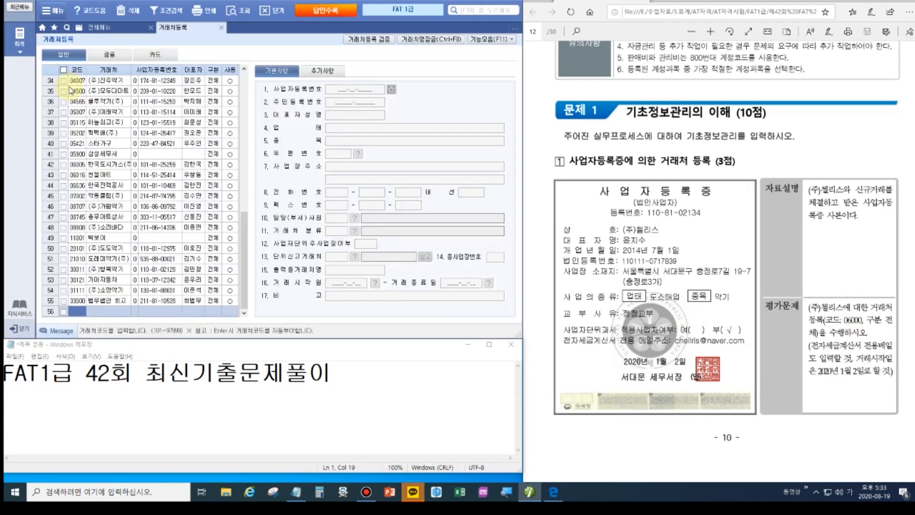
{"action": "left_click", "coordinate": [83, 311]}
{"action": "type", "text": "06000"}
{"action": "key", "text": "Return"}
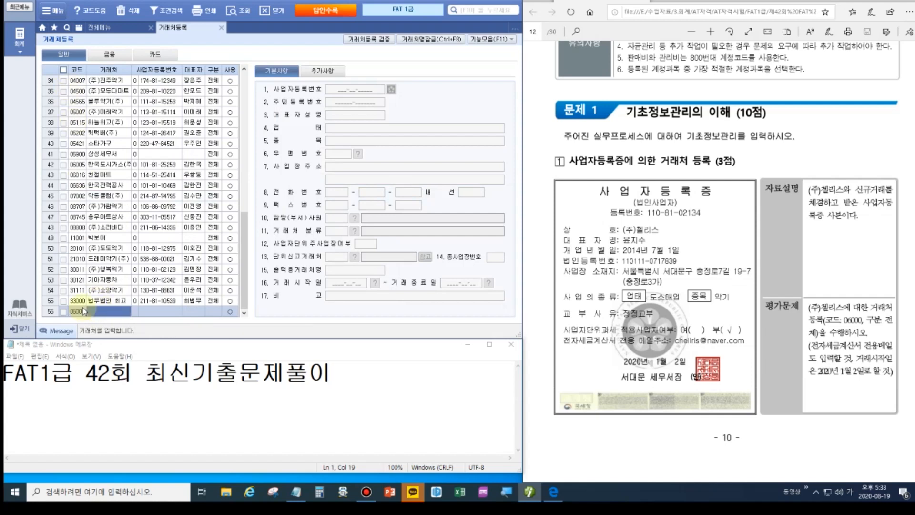
{"action": "type", "text": "(주)"}
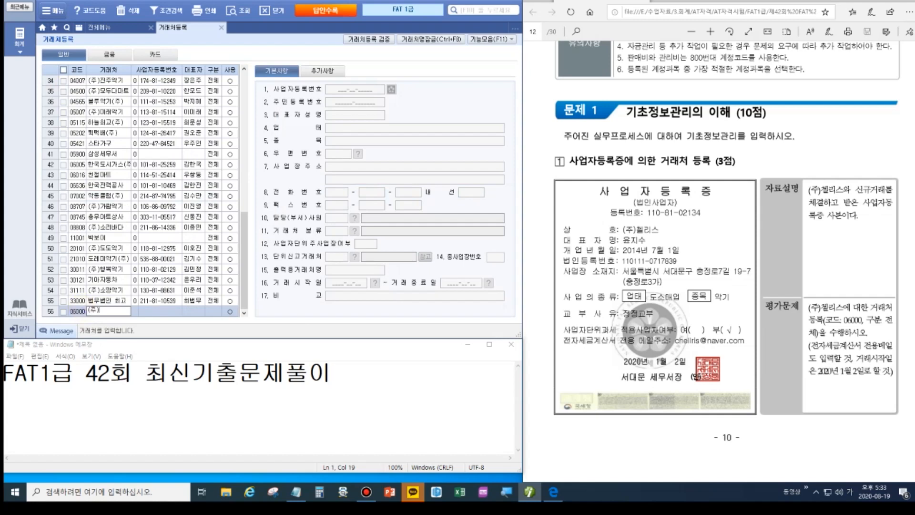
{"action": "type", "text": "첼리스"}
{"action": "key", "text": "Return"}
{"action": "key", "text": "Return"}
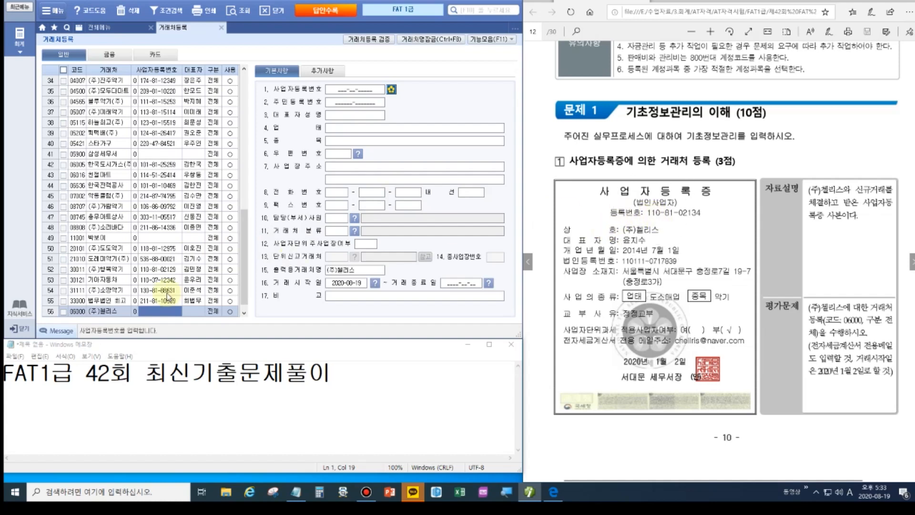
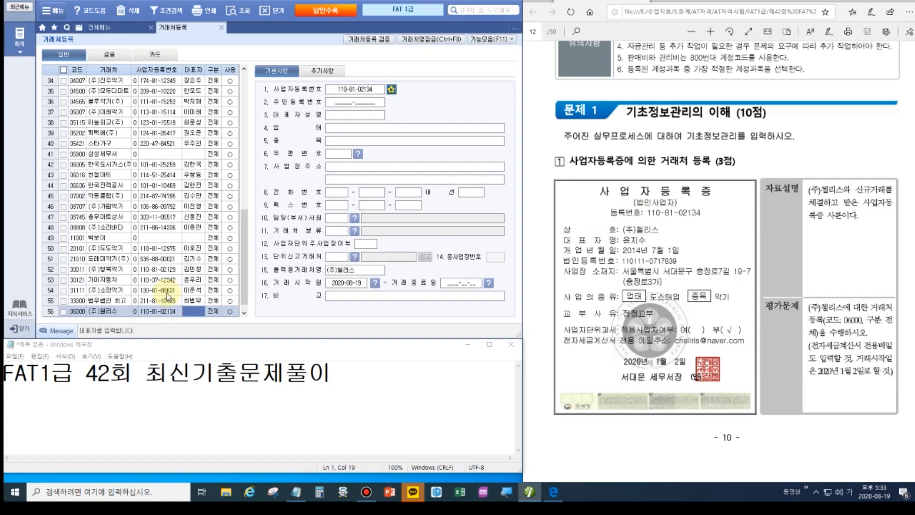
Enter the partner's business number and representative, business type 도소매업 and item 약기.
{"action": "key", "text": "Return"}
{"action": "key", "text": "Return"}
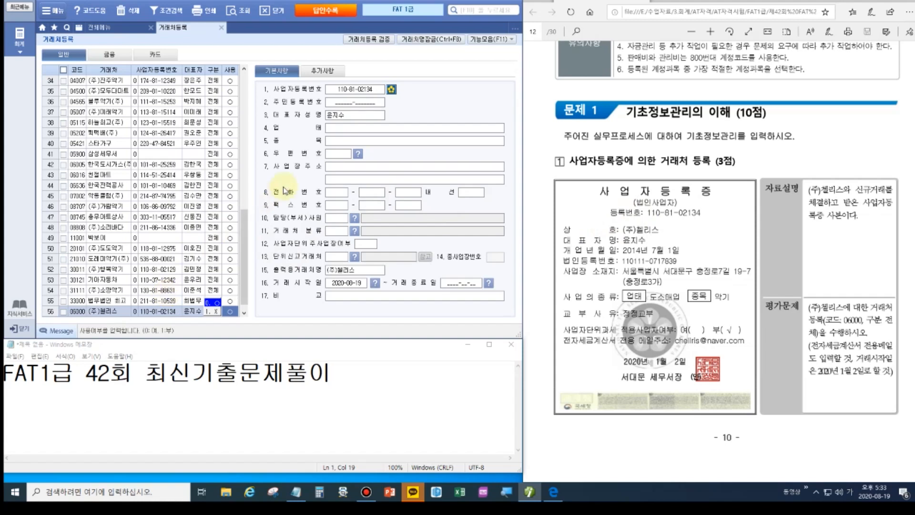
{"action": "left_click", "coordinate": [329, 129]}
{"action": "type", "text": "도소매업"}
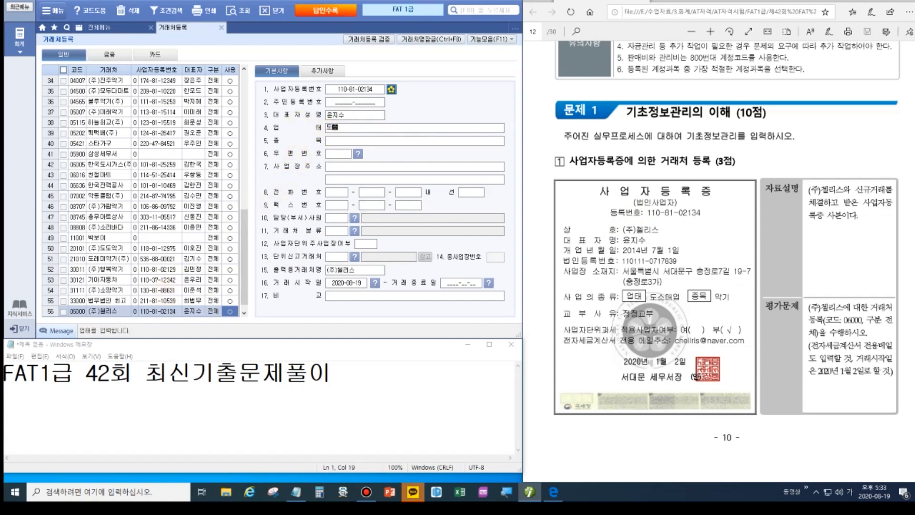
{"action": "key", "text": "Return"}
{"action": "type", "text": "약기"}
{"action": "key", "text": "Return"}
{"action": "left_click", "coordinate": [358, 155]}
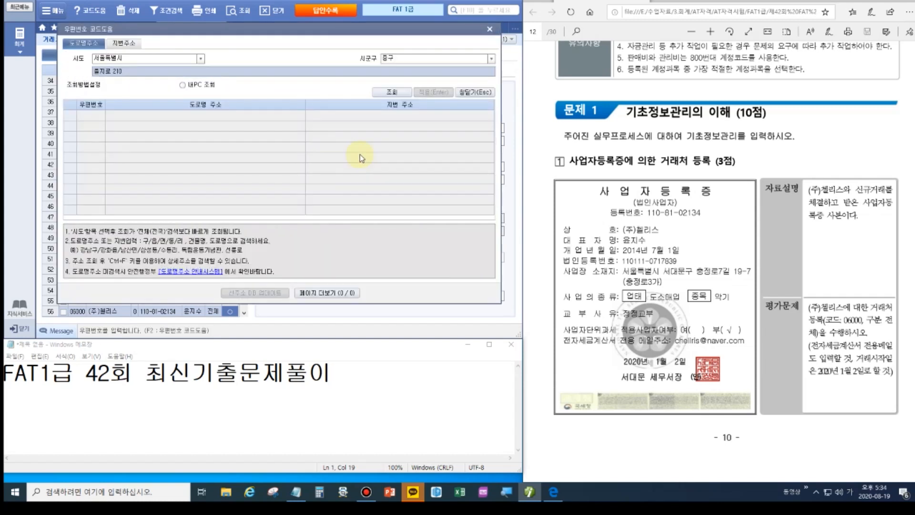
{"action": "left_click", "coordinate": [491, 60]}
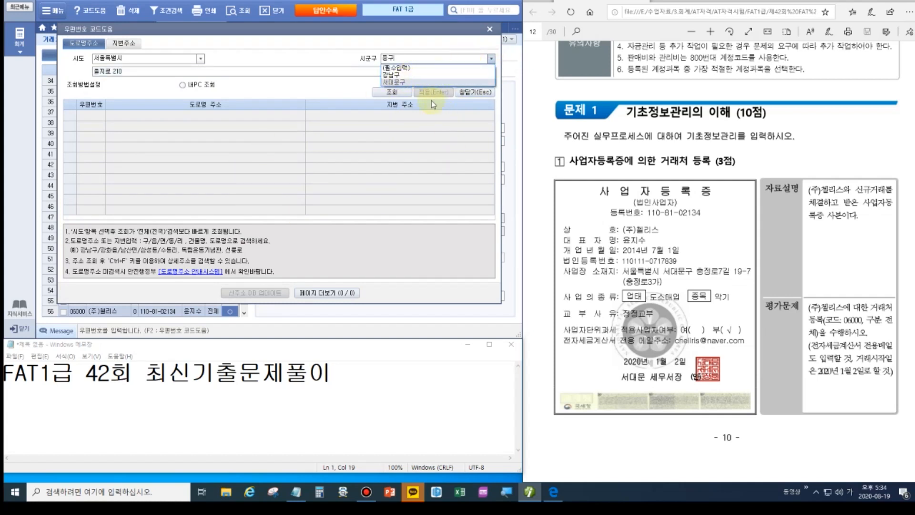
{"action": "left_click", "coordinate": [397, 82]}
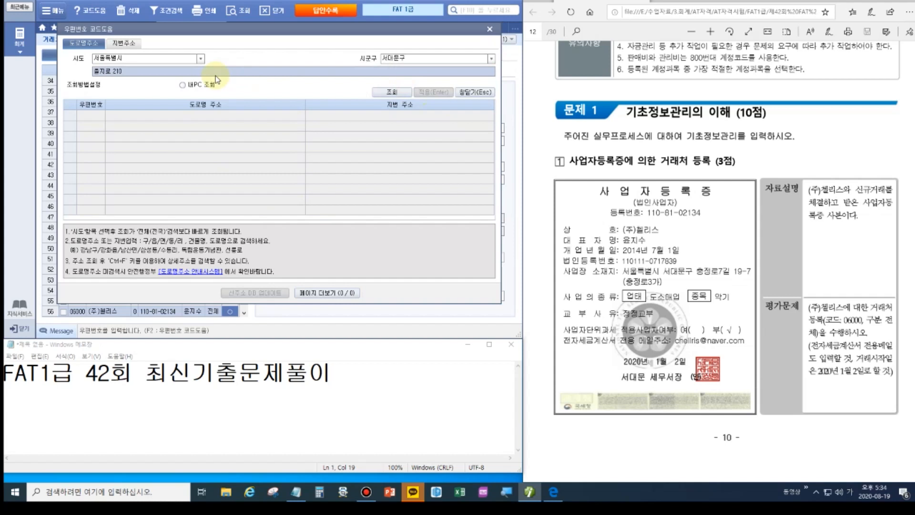
{"action": "key", "text": "Return"}
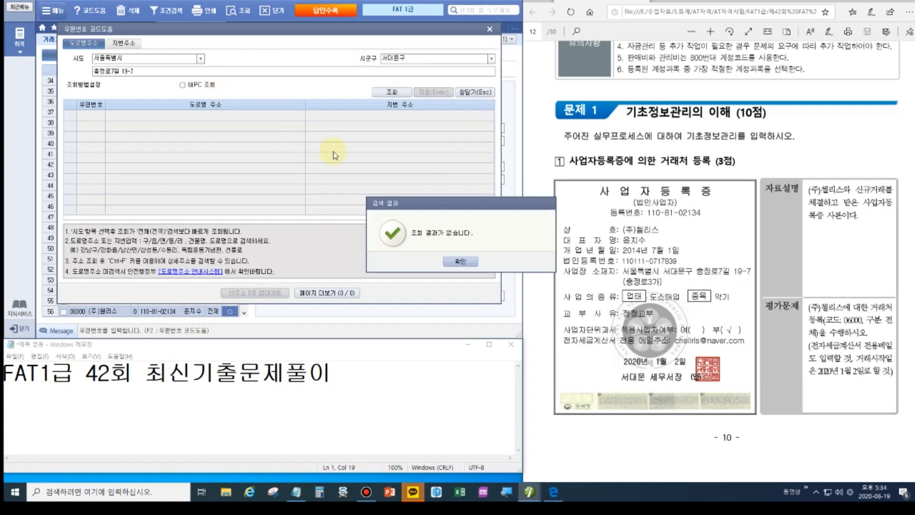
{"action": "left_click", "coordinate": [459, 261]}
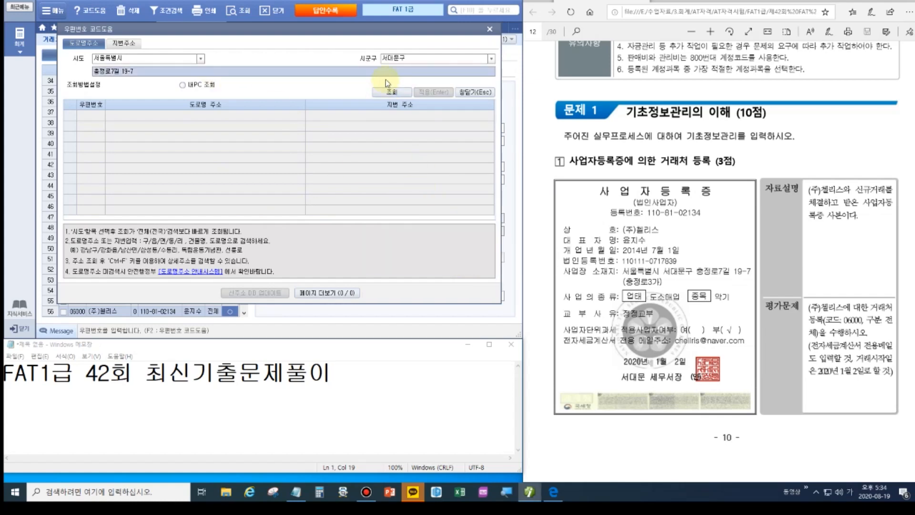
{"action": "left_click", "coordinate": [489, 29]}
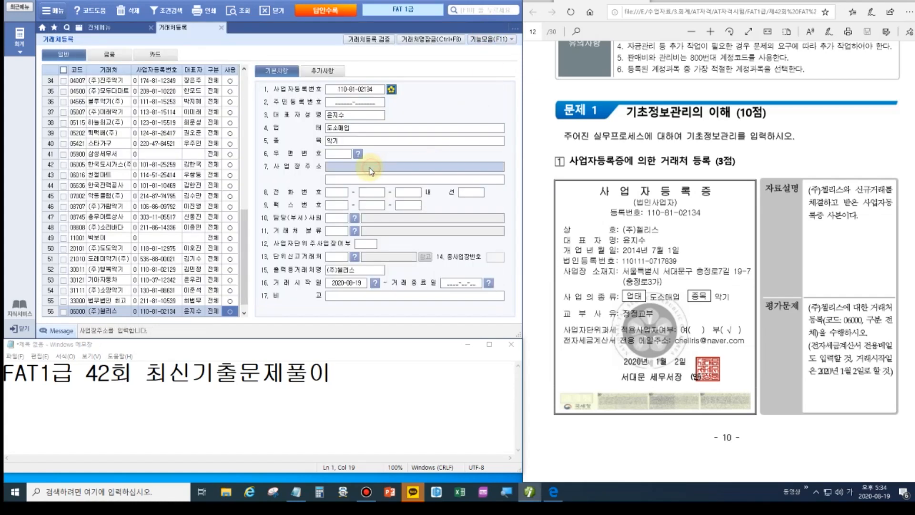
Enter the partner's business address and detail line from the registration certificate.
{"action": "left_click", "coordinate": [370, 166]}
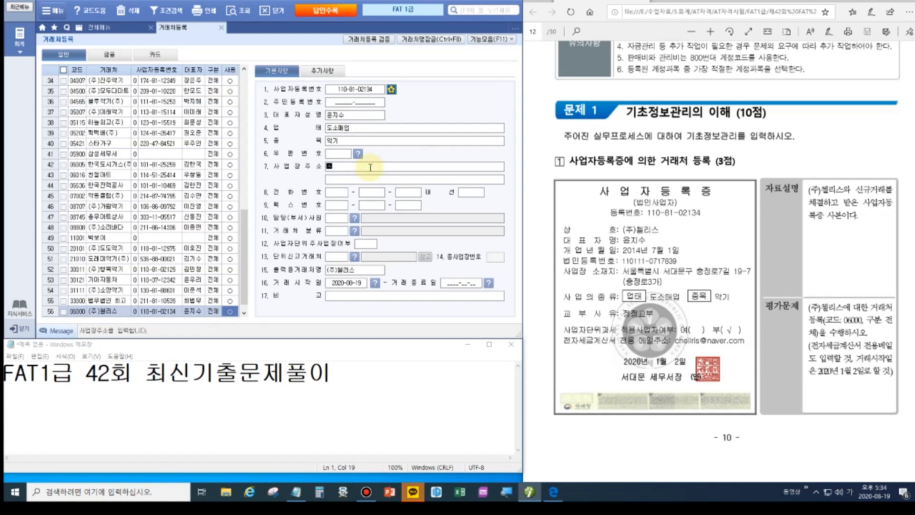
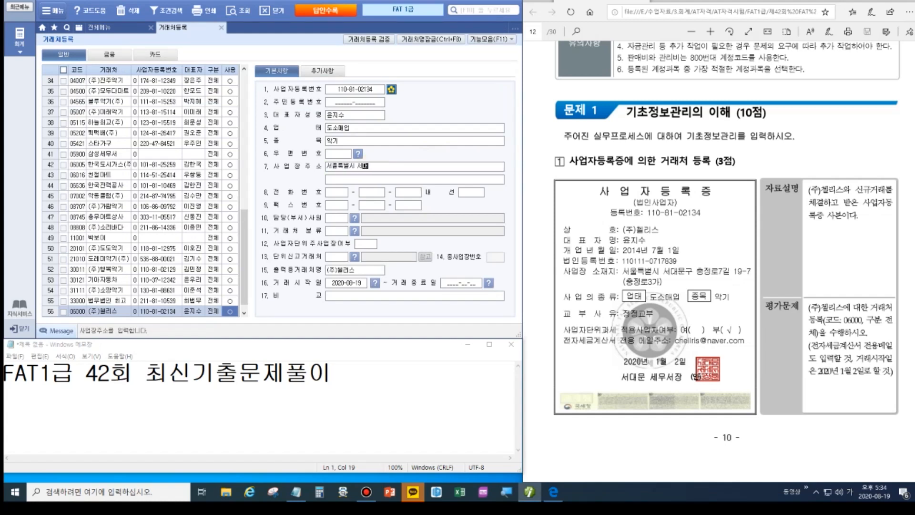
{"action": "key", "text": "Return"}
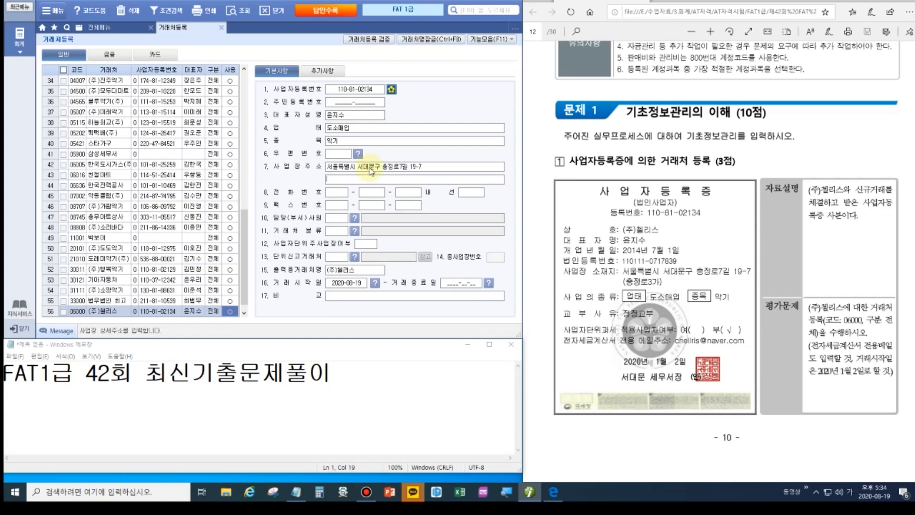
{"action": "key", "text": "Return"}
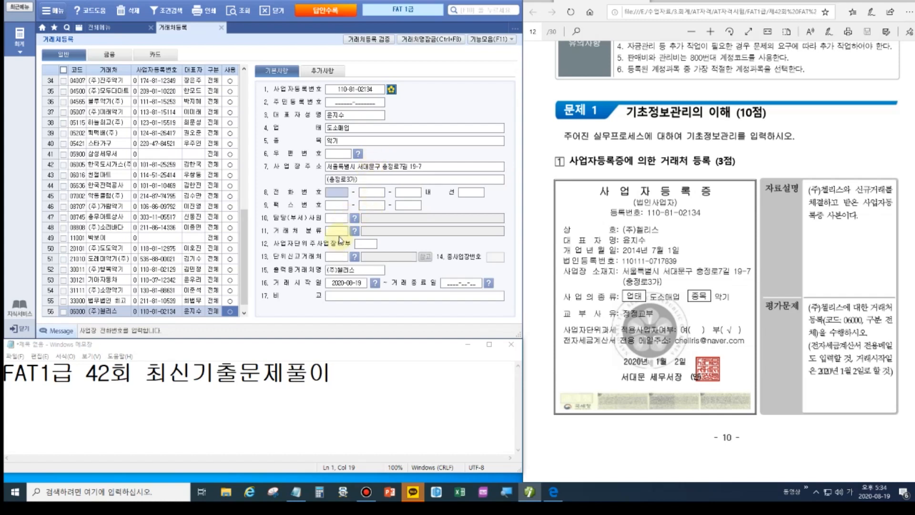
Set the head-office unit flag to 0.부 and the trade start date to 2020-01-02.
{"action": "left_click", "coordinate": [366, 243]}
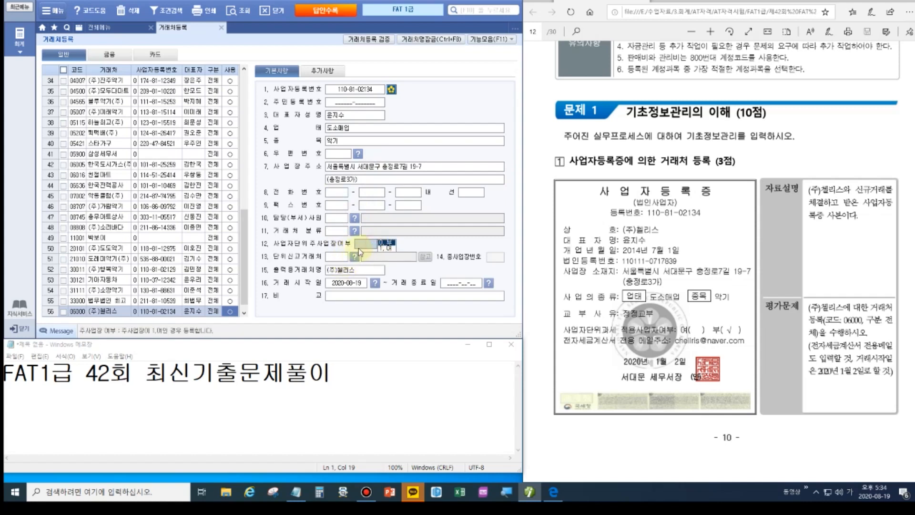
{"action": "left_click", "coordinate": [393, 243]}
{"action": "left_click", "coordinate": [350, 283]}
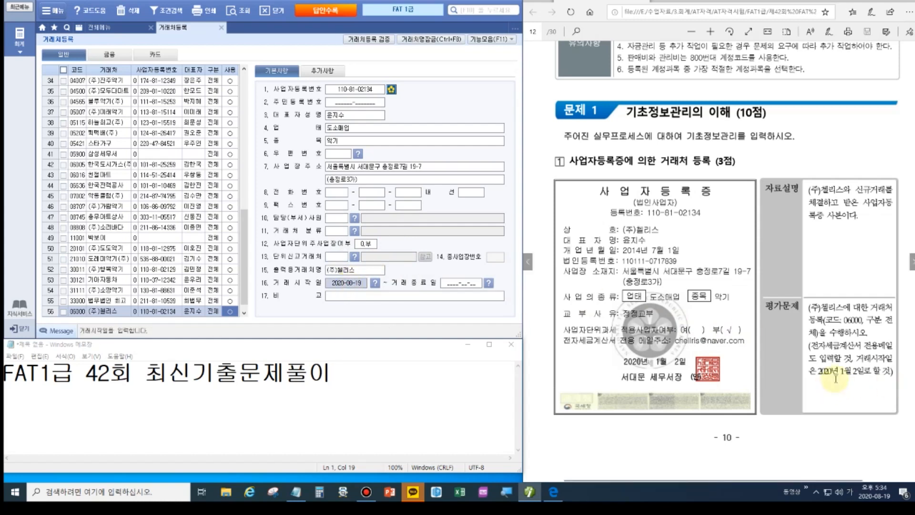
{"action": "type", "text": "2"}
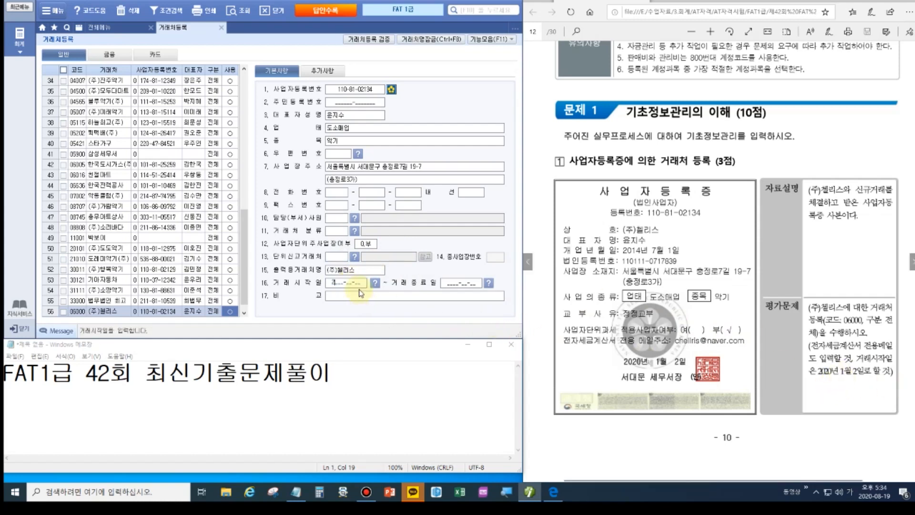
{"action": "type", "text": "020-01-020-01-0"}
{"action": "key", "text": "Return"}
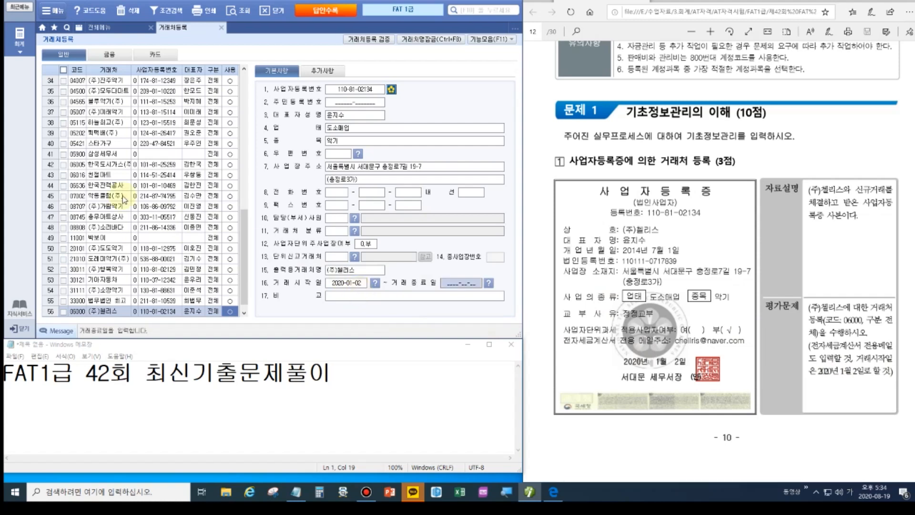
Enter the contact's e-mail ID with the naver.com domain under 추가사항, then return to 기본사항.
{"action": "left_click", "coordinate": [326, 72]}
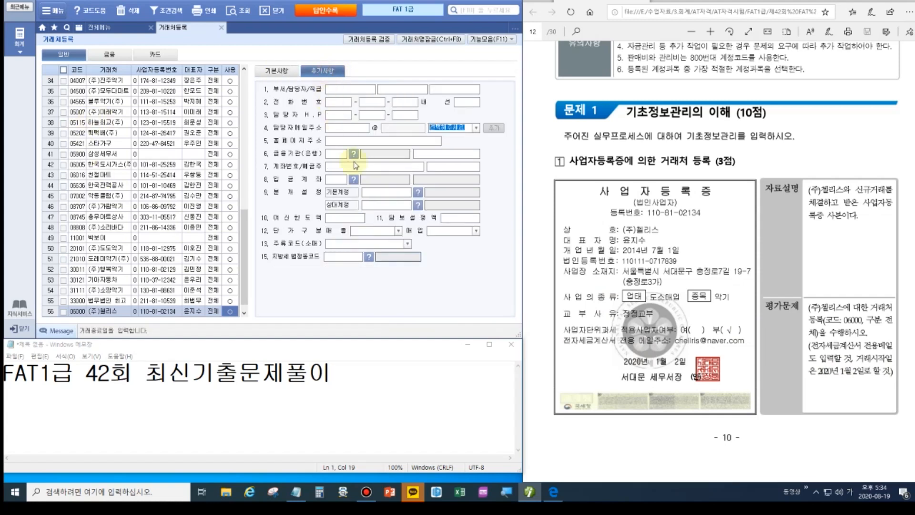
{"action": "left_click", "coordinate": [339, 128]}
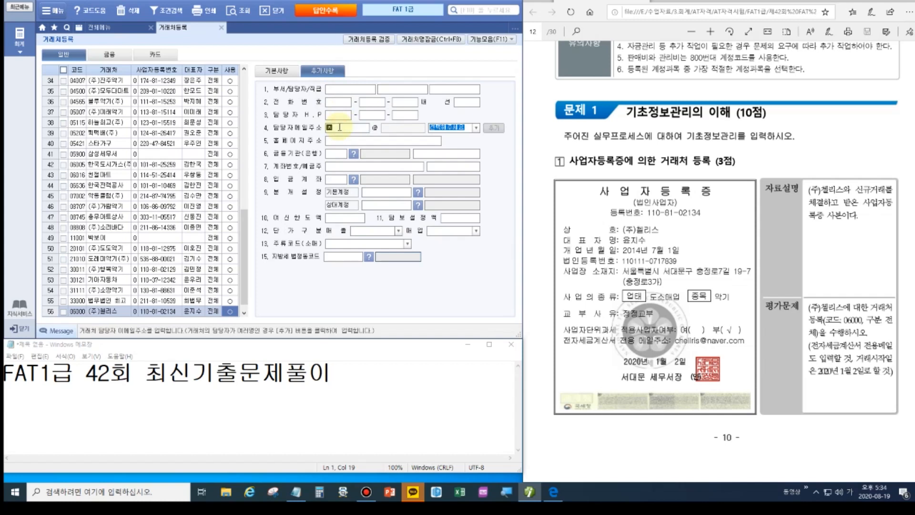
{"action": "key", "text": "Hangul"}
{"action": "left_click", "coordinate": [472, 129]}
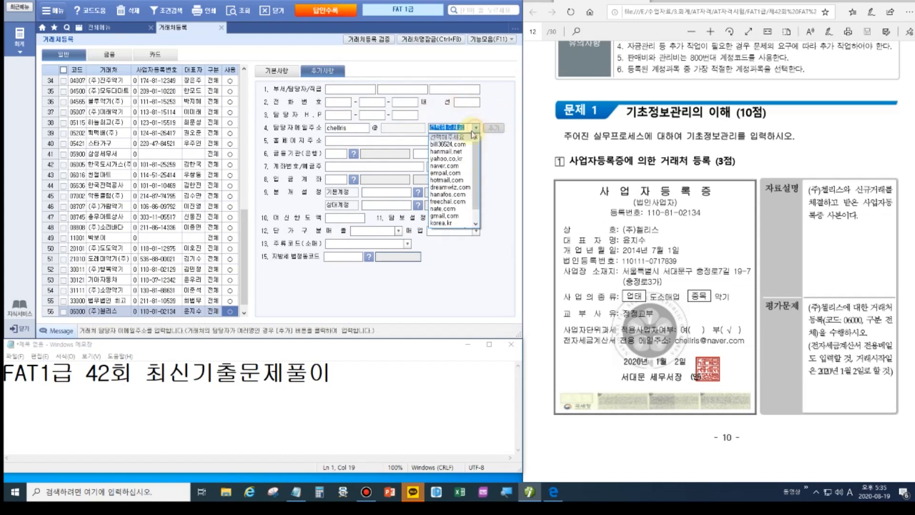
{"action": "left_click", "coordinate": [451, 166]}
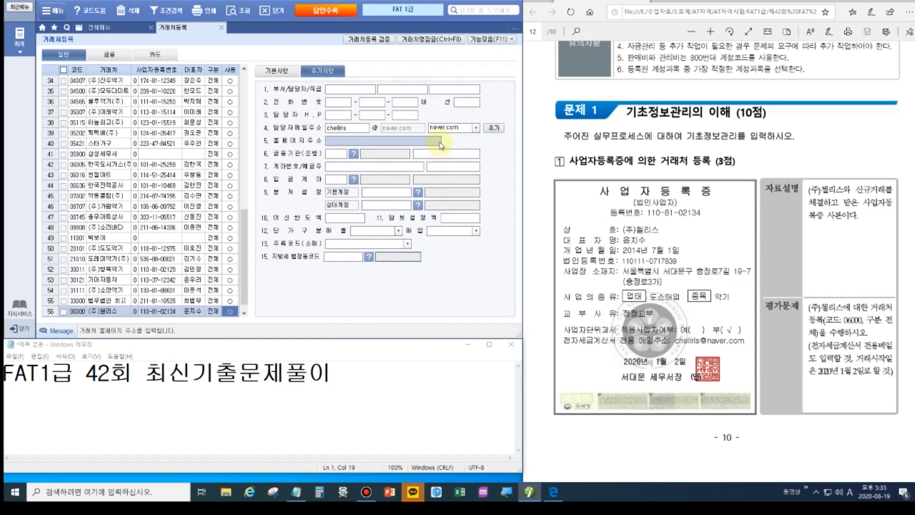
{"action": "left_click", "coordinate": [295, 71]}
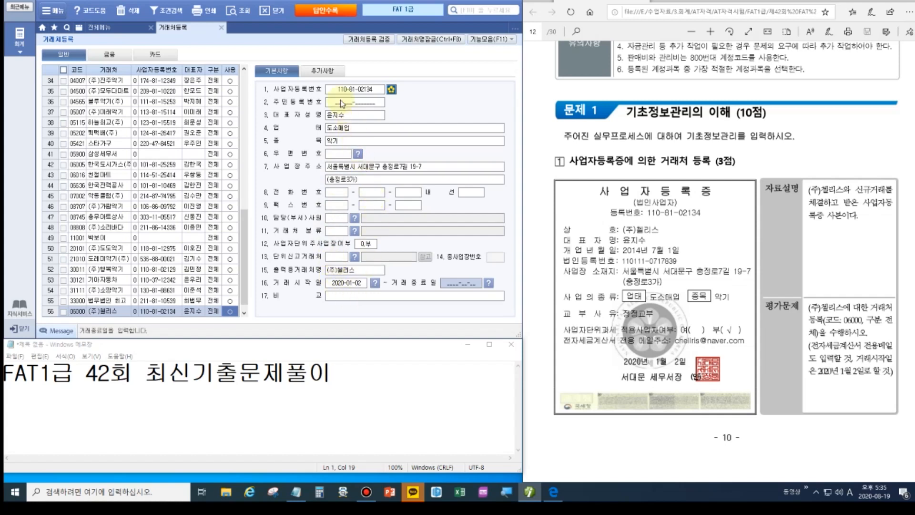
Close the partner registration form and open 계정과목및적요등록.
{"action": "left_click", "coordinate": [334, 73]}
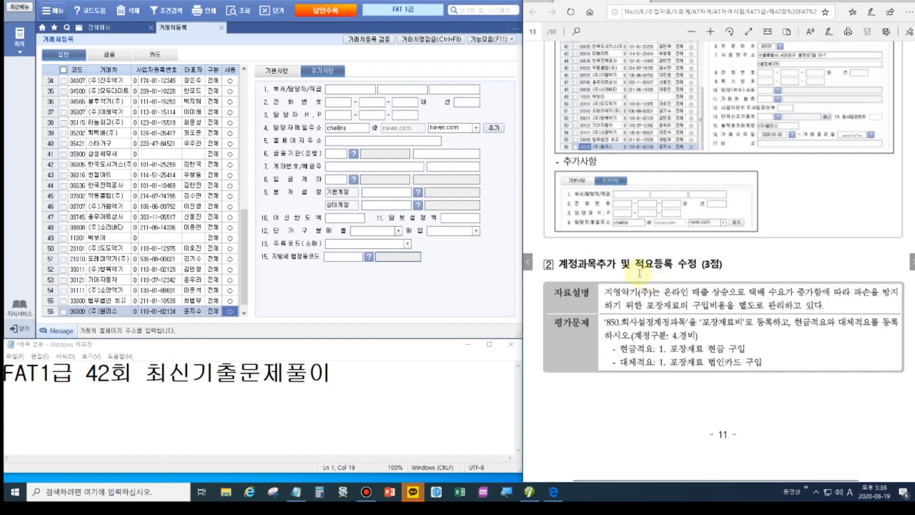
{"action": "left_click", "coordinate": [222, 28]}
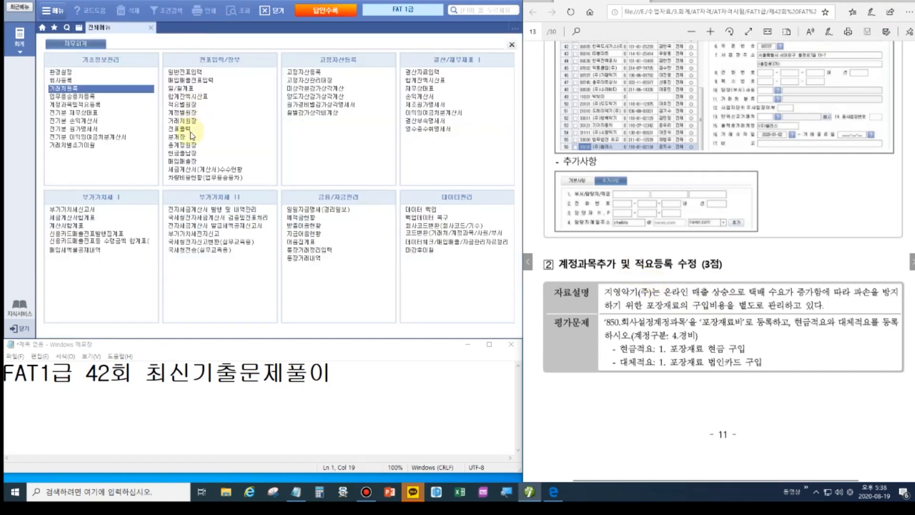
{"action": "left_click", "coordinate": [92, 104]}
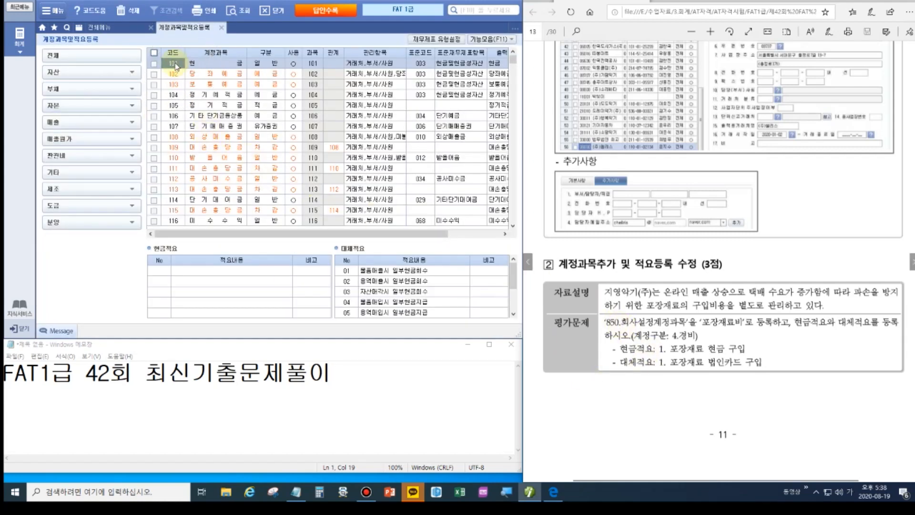
Rename account 850 to 포장재료비, classify it as 4.경비 and mark it in use.
{"action": "type", "text": "850"}
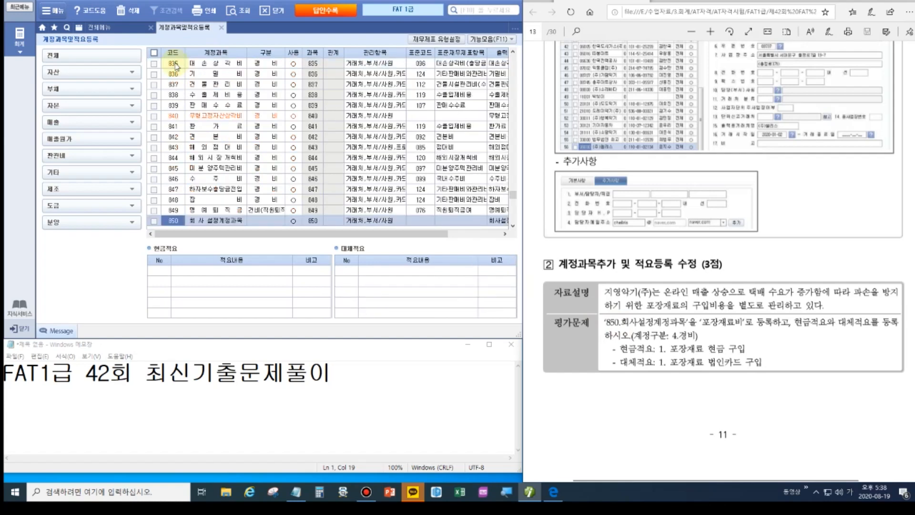
{"action": "left_click", "coordinate": [192, 220]}
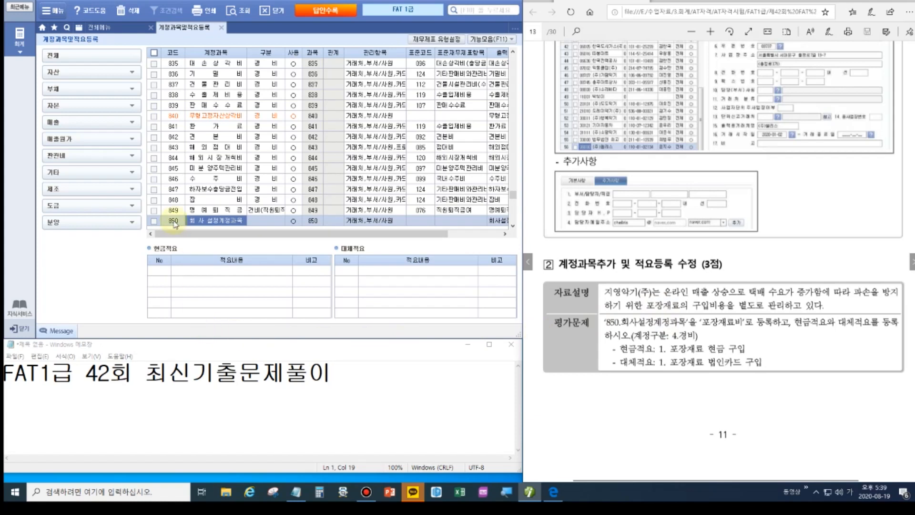
{"action": "type", "text": "포장재비"}
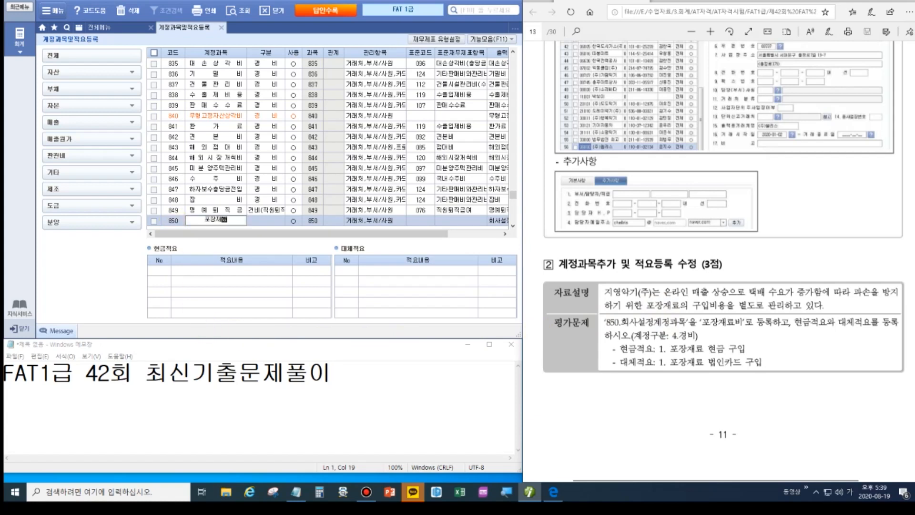
{"action": "type", "text": "비"}
{"action": "key", "text": "Return"}
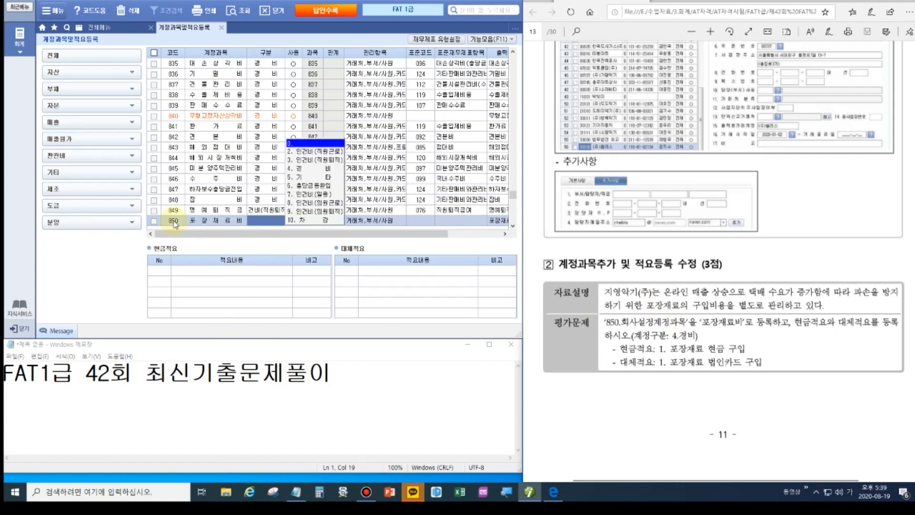
{"action": "left_click", "coordinate": [296, 168]}
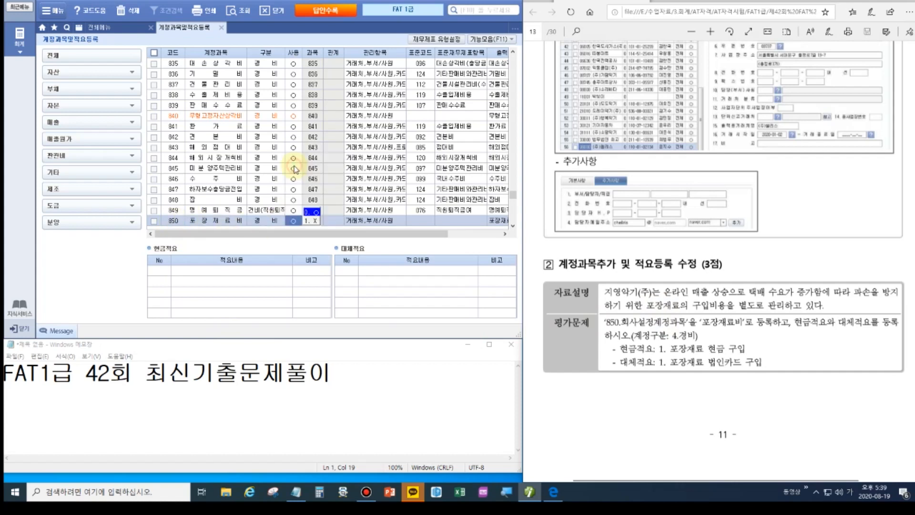
{"action": "left_click", "coordinate": [312, 211]}
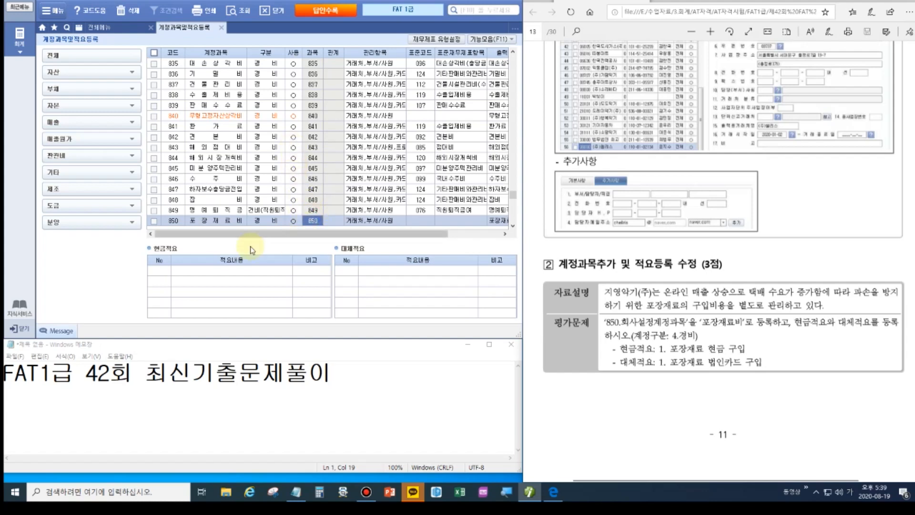
Add 현금적요 01 '포장재료 현금 구입' and 대체적요 01 '포장재료 법인카드 구입'.
{"action": "left_click", "coordinate": [167, 270]}
{"action": "type", "text": "1"}
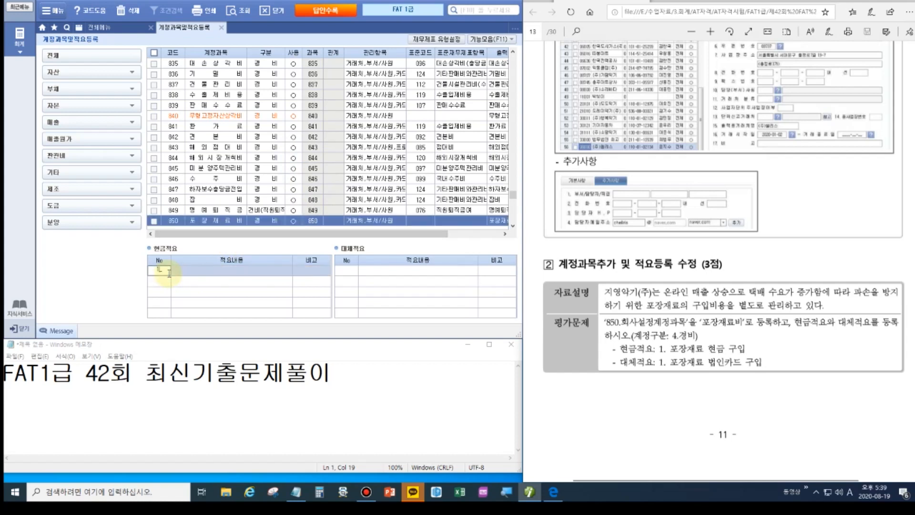
{"action": "key", "text": "Return"}
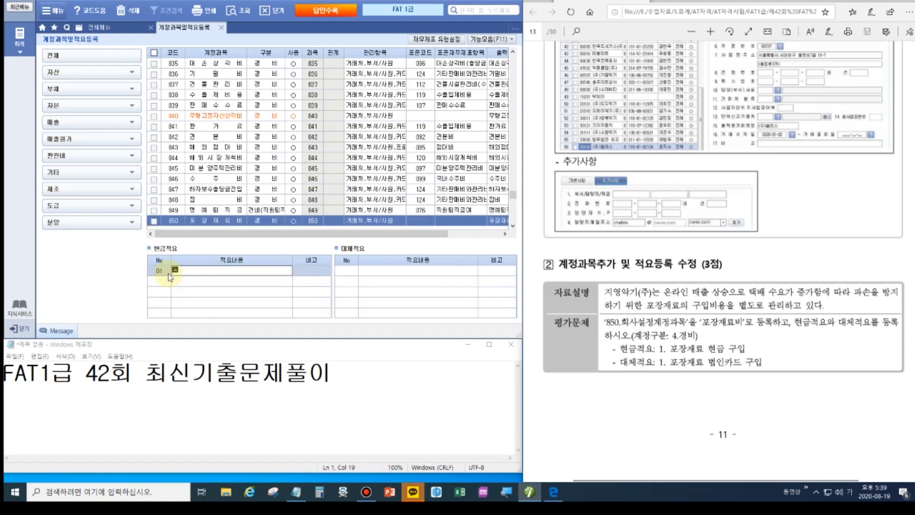
{"action": "type", "text": "포장재료 현금 구입"}
{"action": "key", "text": "Return"}
{"action": "key", "text": "Return"}
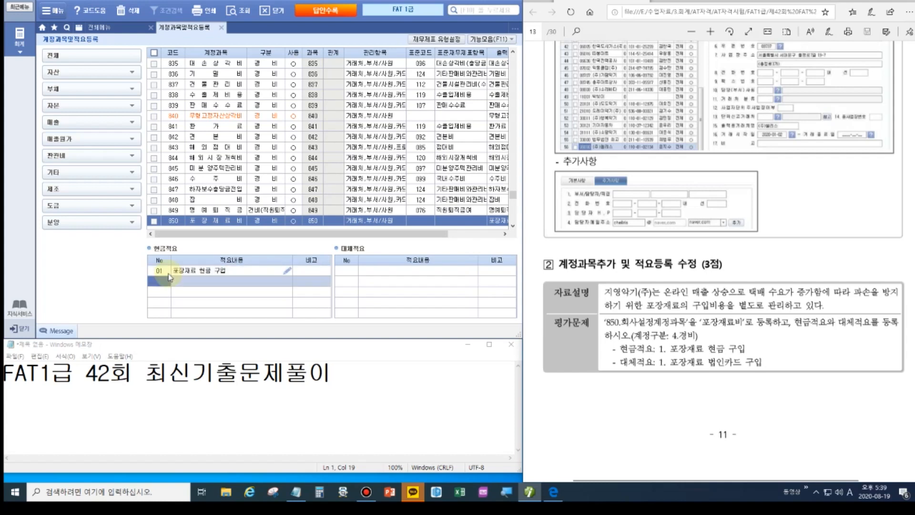
{"action": "left_click", "coordinate": [347, 271]}
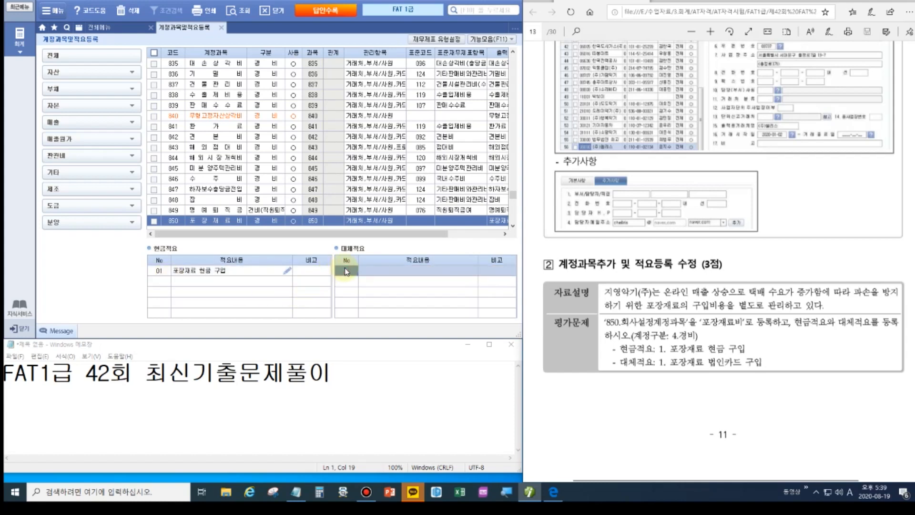
{"action": "type", "text": "1"}
{"action": "key", "text": "Return"}
{"action": "type", "text": "포장재료 법인카"}
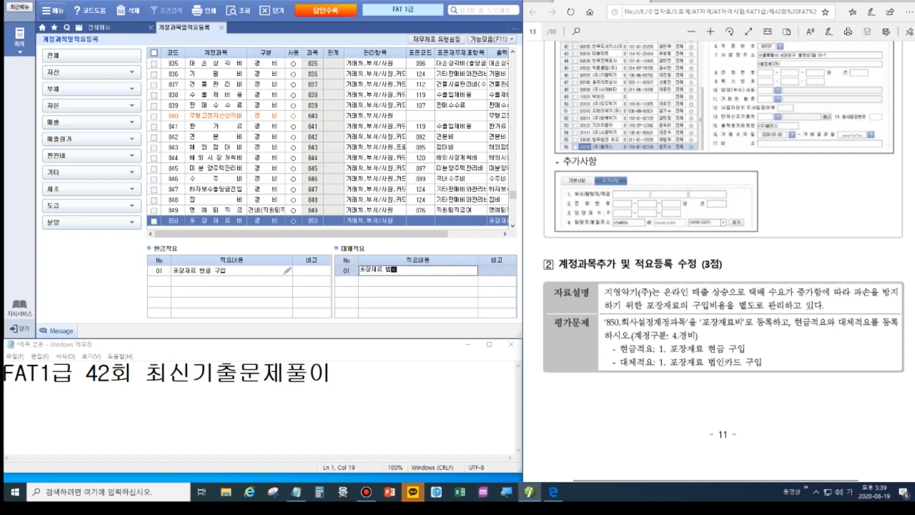
{"action": "type", "text": "드 구입"}
{"action": "key", "text": "Return"}
{"action": "key", "text": "Return"}
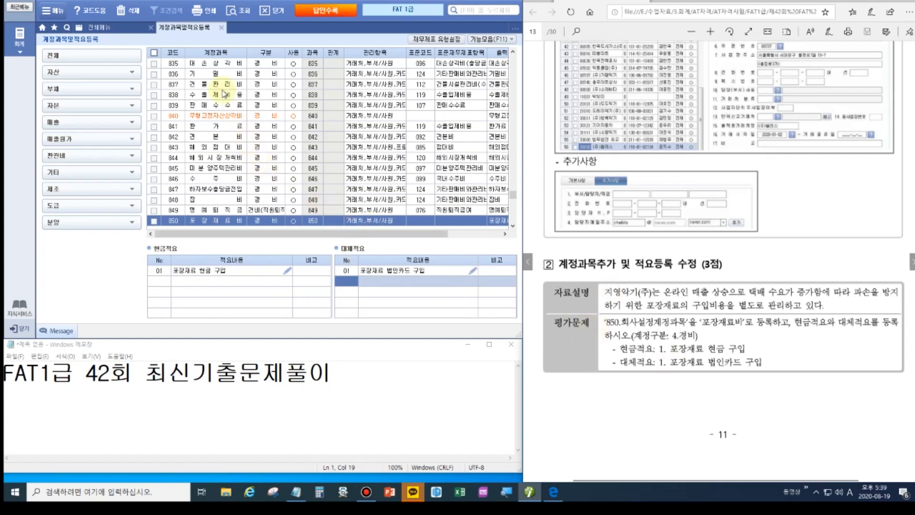
Review accounts 849 and 840, page down the exam, and return to the full menu.
{"action": "left_click", "coordinate": [232, 210]}
{"action": "left_click", "coordinate": [208, 118]}
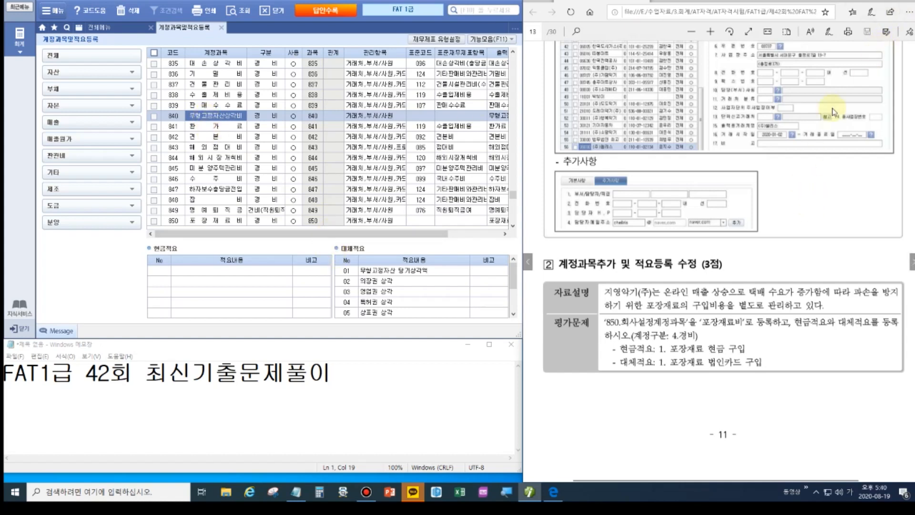
{"action": "left_click", "coordinate": [852, 2]}
{"action": "key", "text": "Page_Down"}
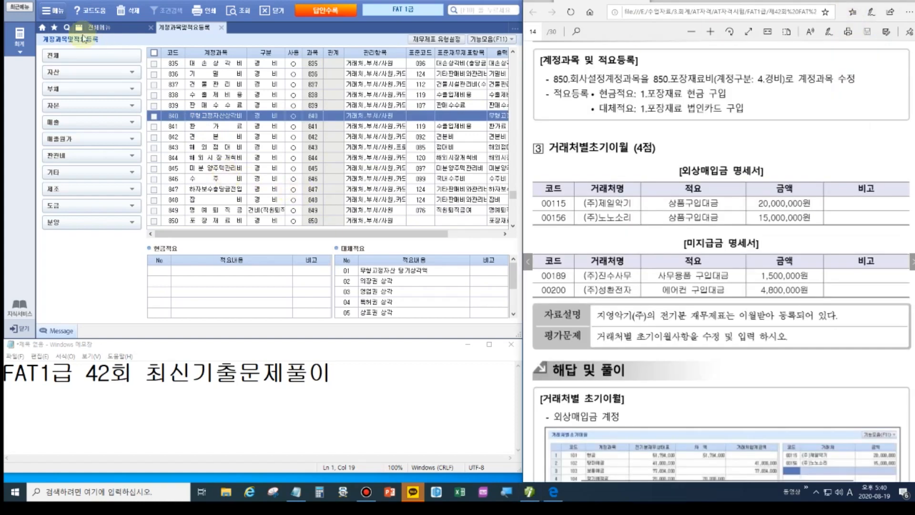
{"action": "left_click", "coordinate": [109, 28]}
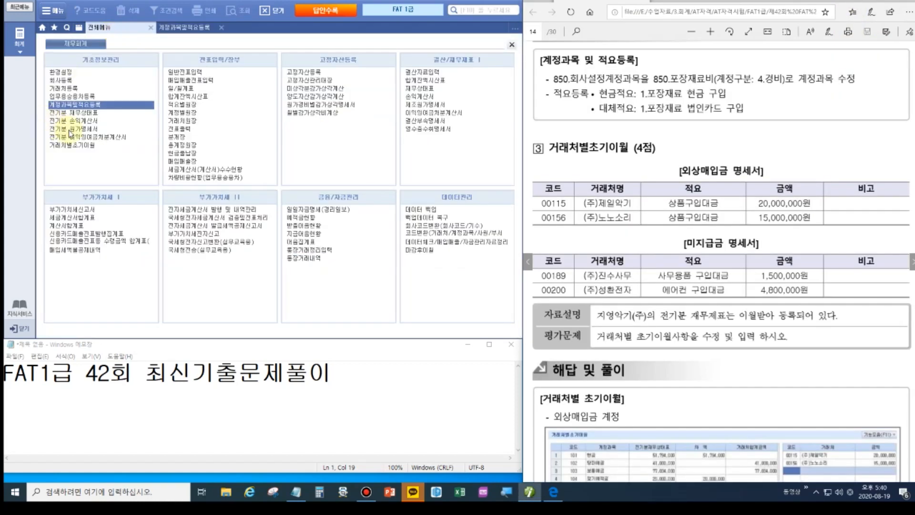
In 거래처별초기이월, assign 20,000,000 of 외상매입금 to (주)제일악기 (00115).
{"action": "left_click", "coordinate": [85, 145]}
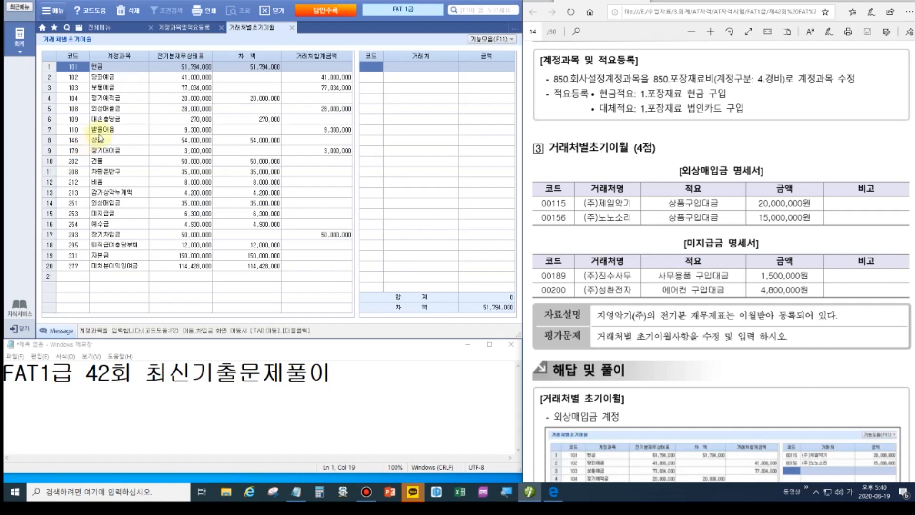
{"action": "left_click", "coordinate": [121, 205]}
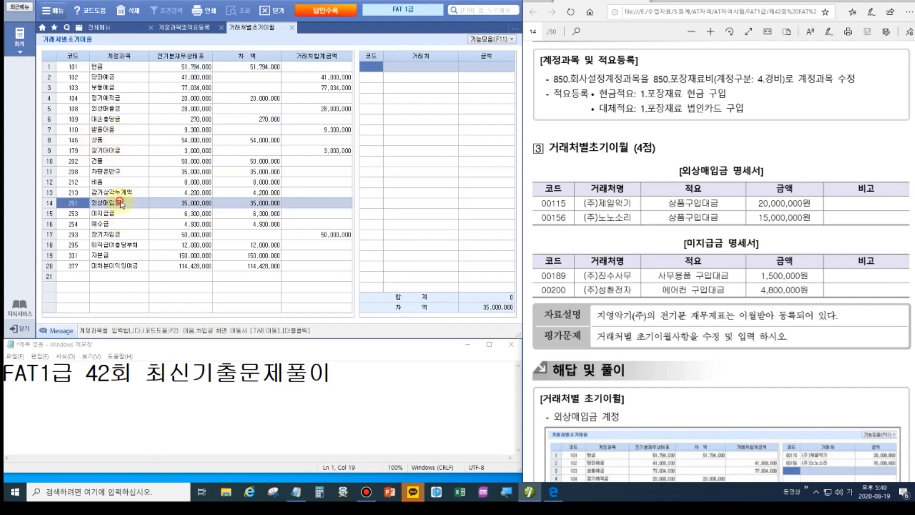
{"action": "left_click", "coordinate": [376, 69]}
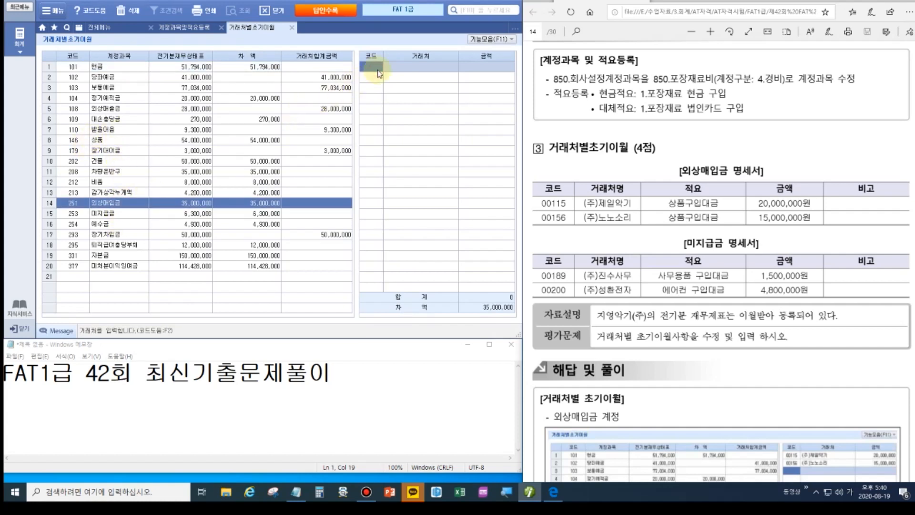
{"action": "double_click", "coordinate": [378, 71]}
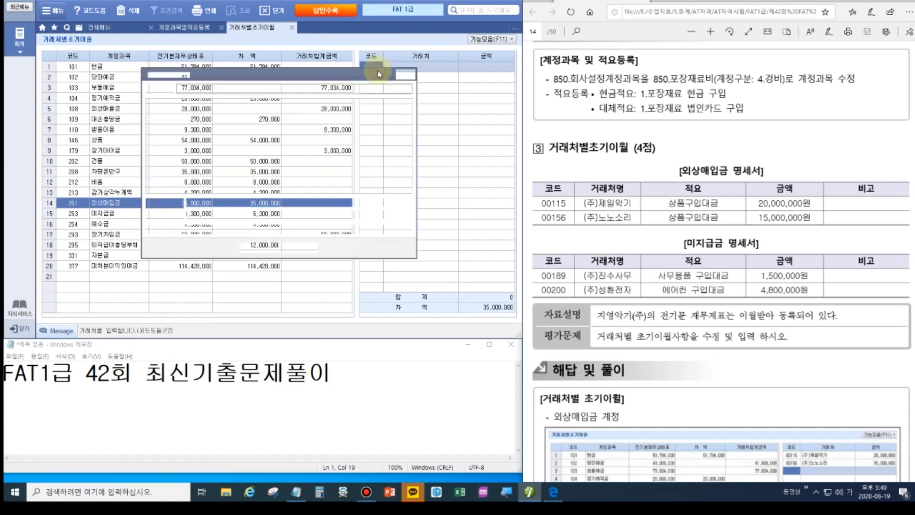
{"action": "left_click", "coordinate": [405, 75]}
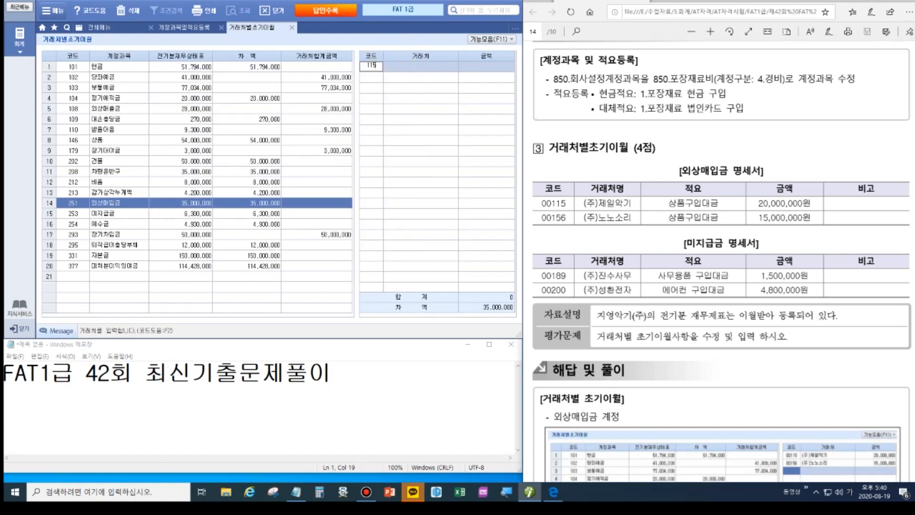
{"action": "key", "text": "Return"}
{"action": "type", "text": "20000000"}
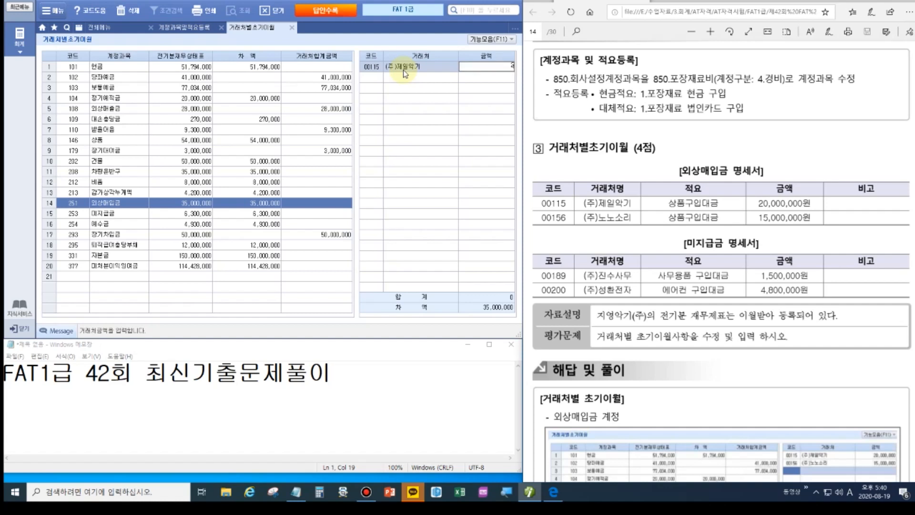
{"action": "key", "text": "Return"}
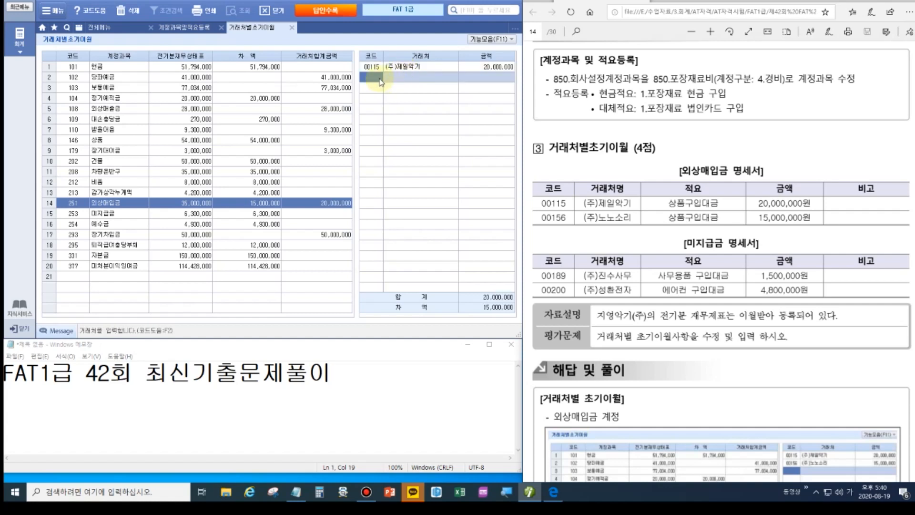
Assign the remaining 15,000,000 to (주)노노소리 (00156), then select 미지급금.
{"action": "type", "text": "156"}
{"action": "key", "text": "Return"}
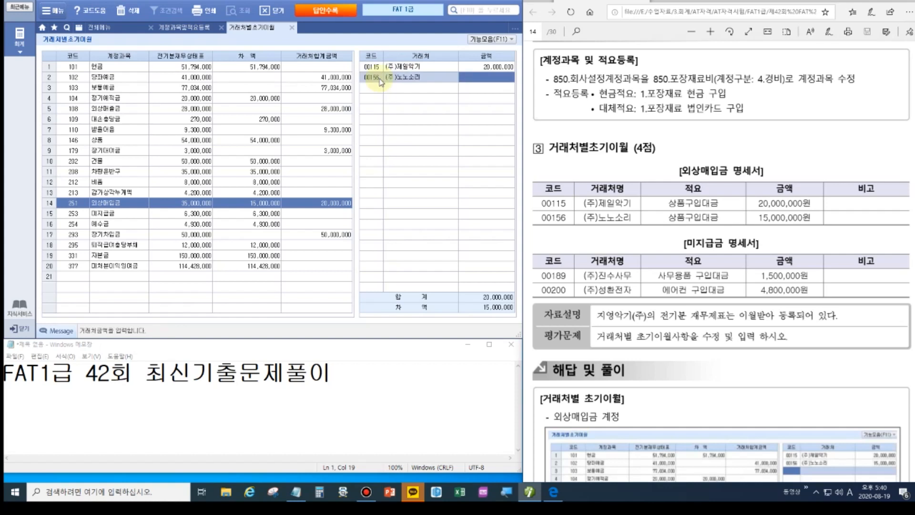
{"action": "type", "text": "15000000"}
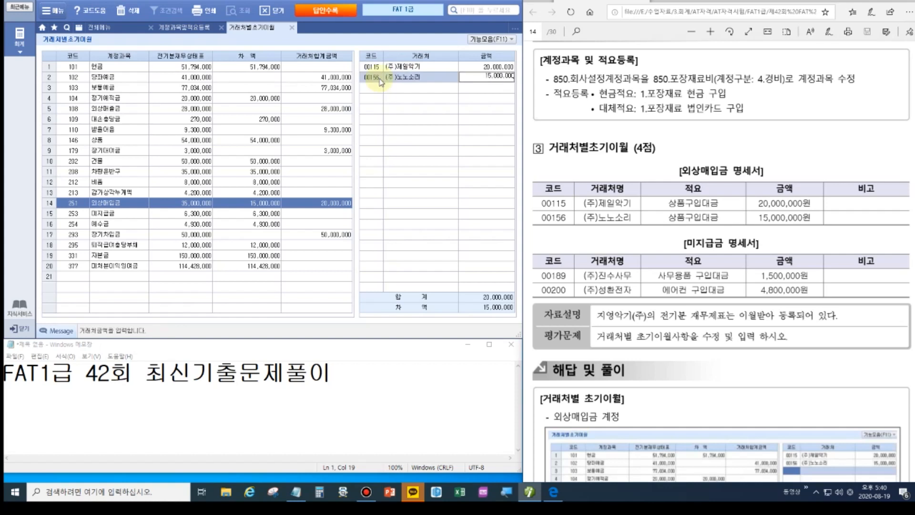
{"action": "key", "text": "Return"}
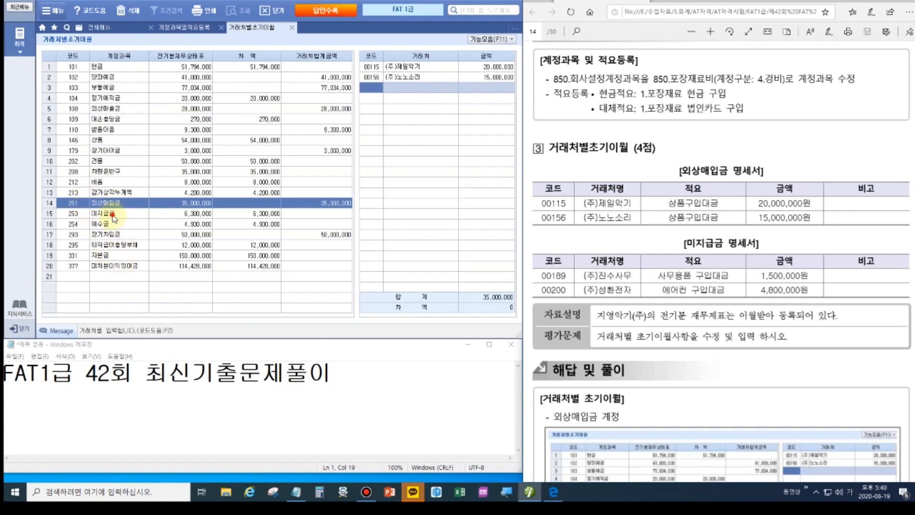
{"action": "left_click", "coordinate": [129, 214]}
Enter 미지급금 partners 00189 (주)진수사무 at 1,500,000 and 00200 (주)성환전자 at 4,800,000.
{"action": "left_click", "coordinate": [375, 69]}
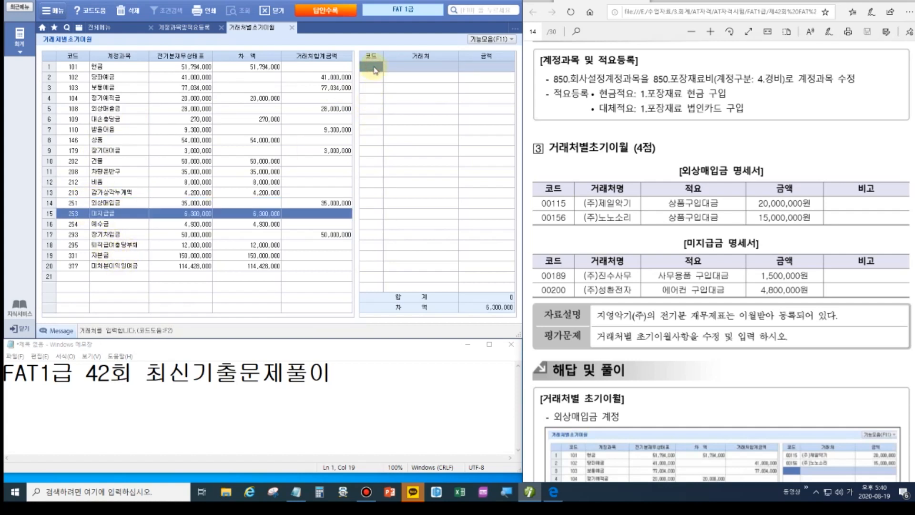
{"action": "type", "text": "00189"}
{"action": "key", "text": "Return"}
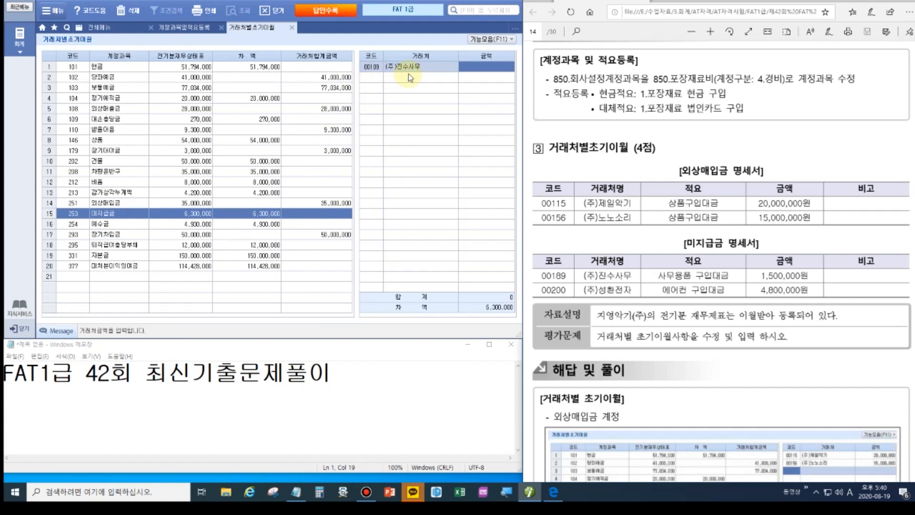
{"action": "type", "text": "1500000"}
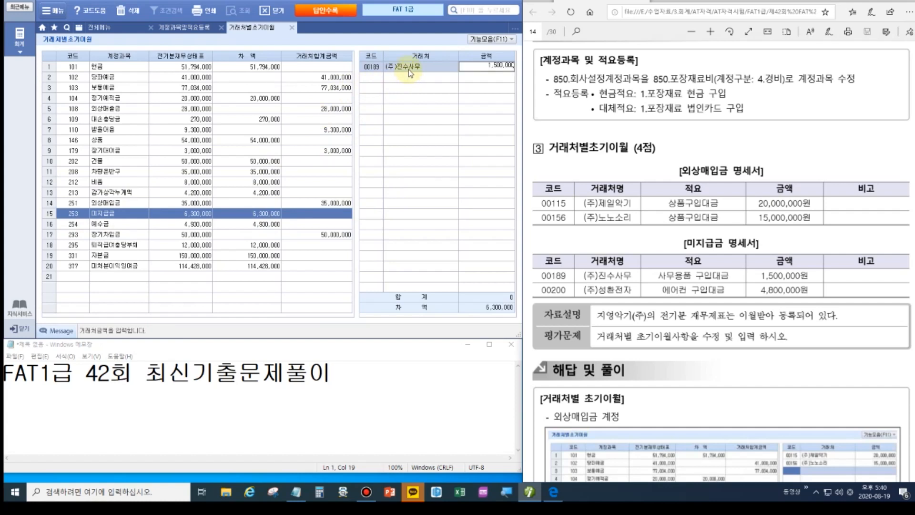
{"action": "key", "text": "Return"}
{"action": "type", "text": "00200"}
{"action": "key", "text": "Return"}
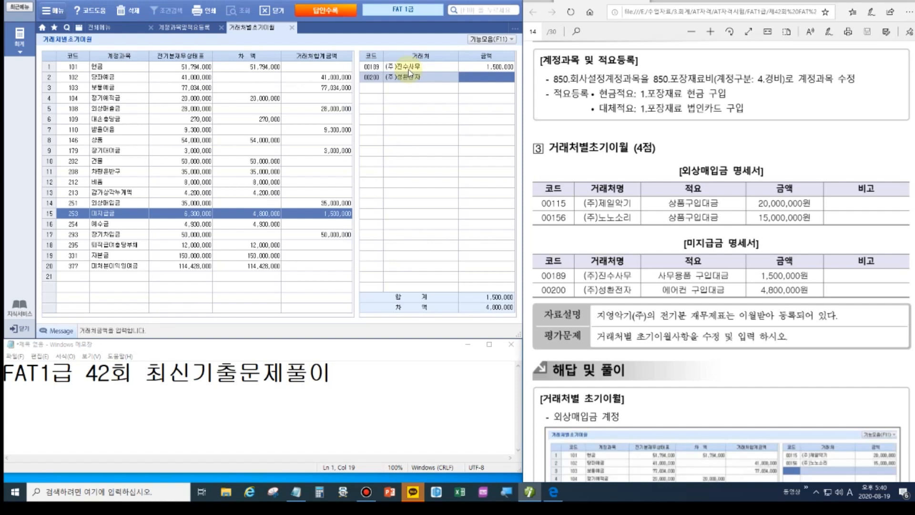
{"action": "type", "text": "4800000"}
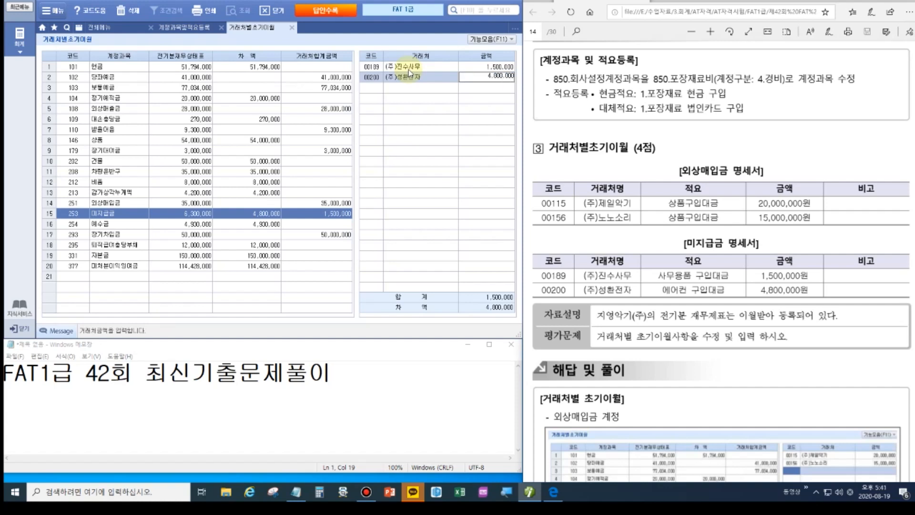
{"action": "key", "text": "Return"}
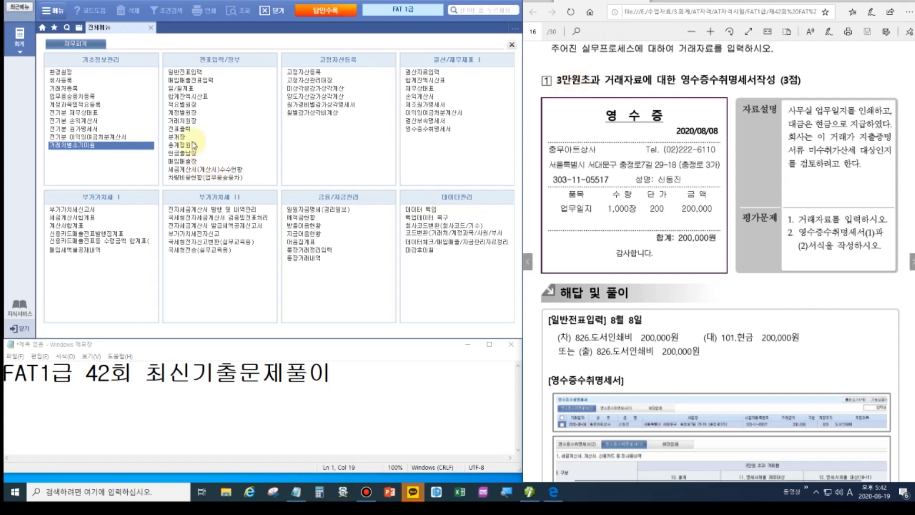
Enter an 08/08 cash-out voucher of 200,000 to 826 도서인쇄비, then close the screen.
{"action": "left_click", "coordinate": [184, 72]}
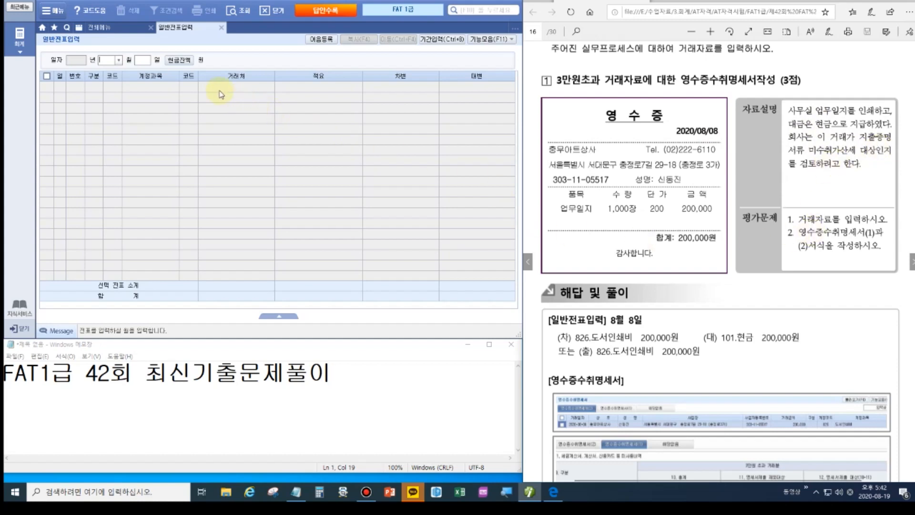
{"action": "left_click", "coordinate": [104, 61]}
{"action": "type", "text": "08"}
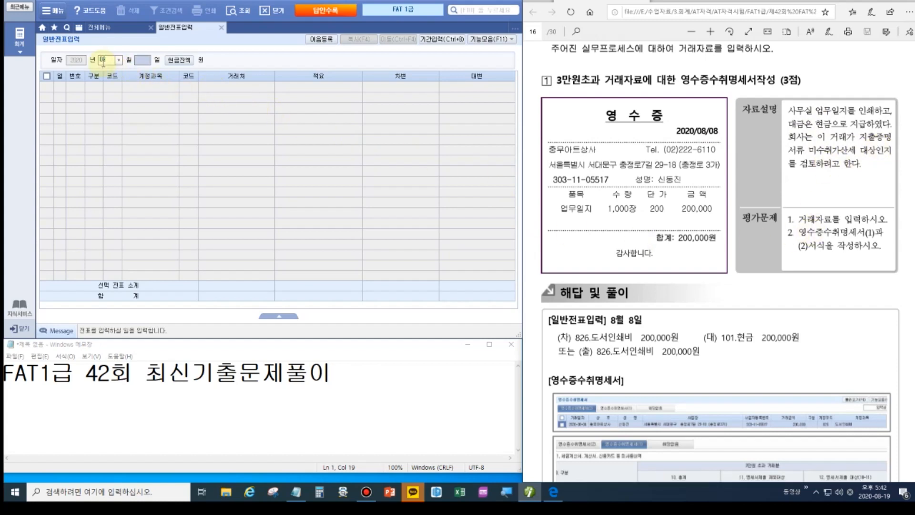
{"action": "type", "text": "081"}
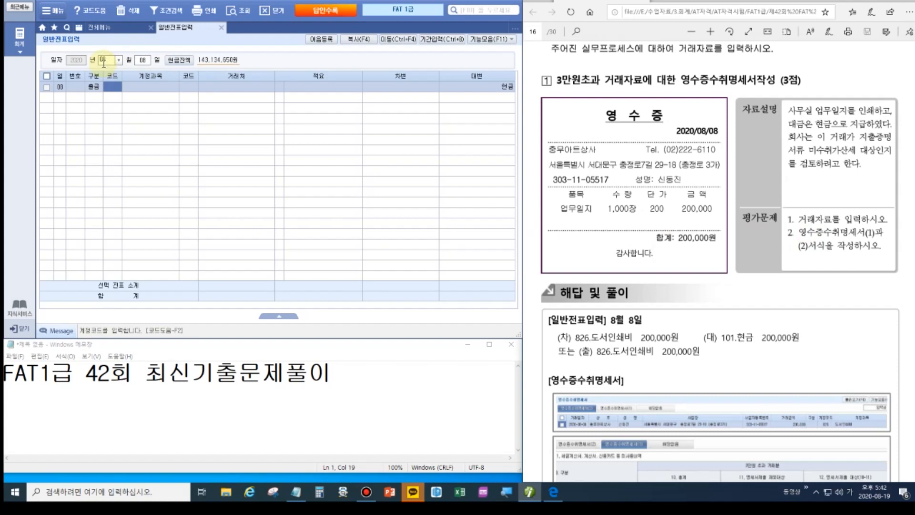
{"action": "type", "text": "도서"}
{"action": "key", "text": "Return"}
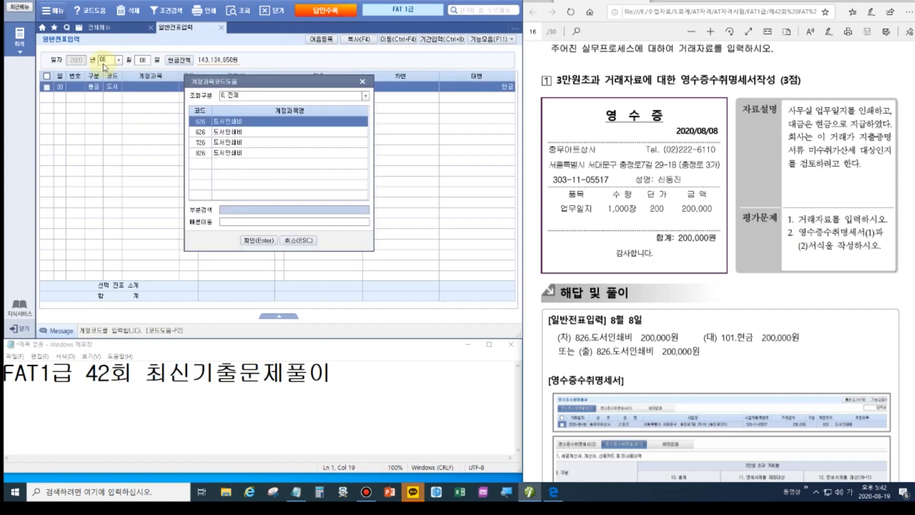
{"action": "key", "text": "Down"}
{"action": "key", "text": "Down"}
{"action": "key", "text": "Down"}
{"action": "key", "text": "Return"}
{"action": "key", "text": "Return"}
{"action": "key", "text": "Return"}
{"action": "key", "text": "Return"}
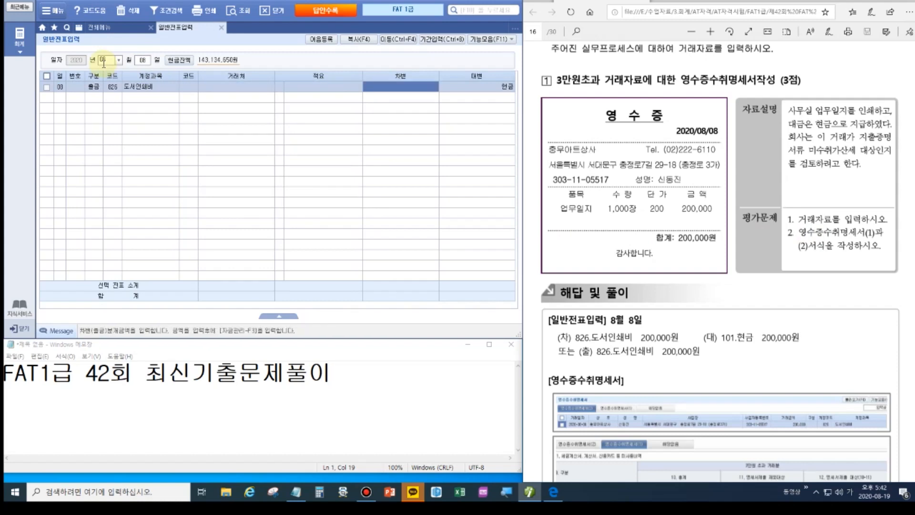
{"action": "type", "text": "2000000"}
{"action": "key", "text": "Return"}
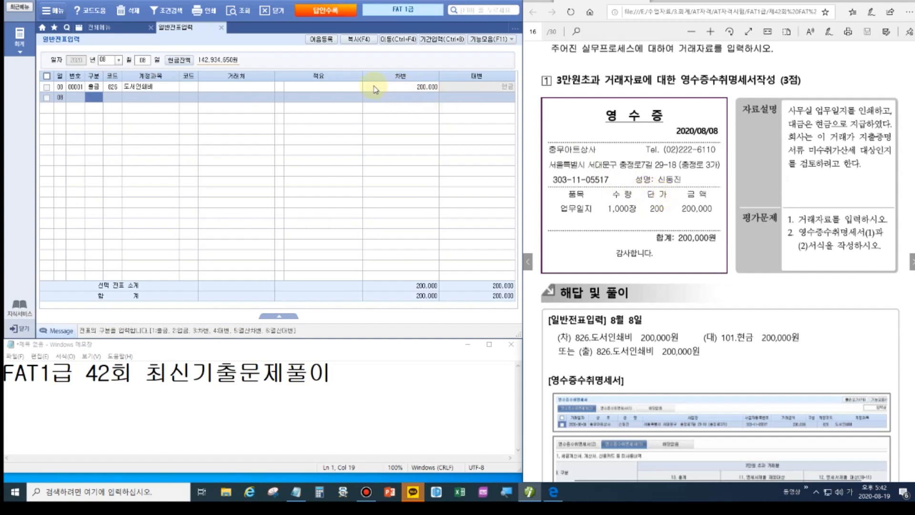
{"action": "left_click", "coordinate": [221, 31]}
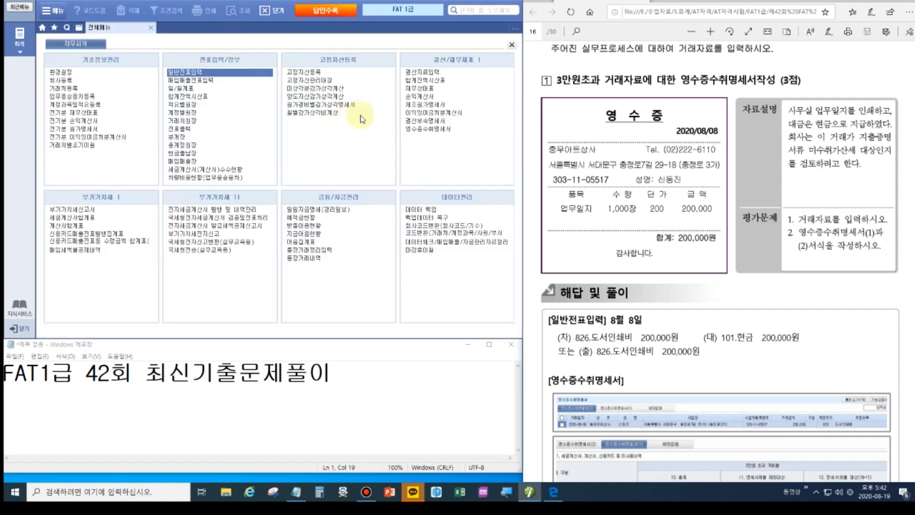
Open 영수증수취명세서 and enter date 2020-08-08, business 충무아트상사 and the representative's name.
{"action": "left_click", "coordinate": [431, 131]}
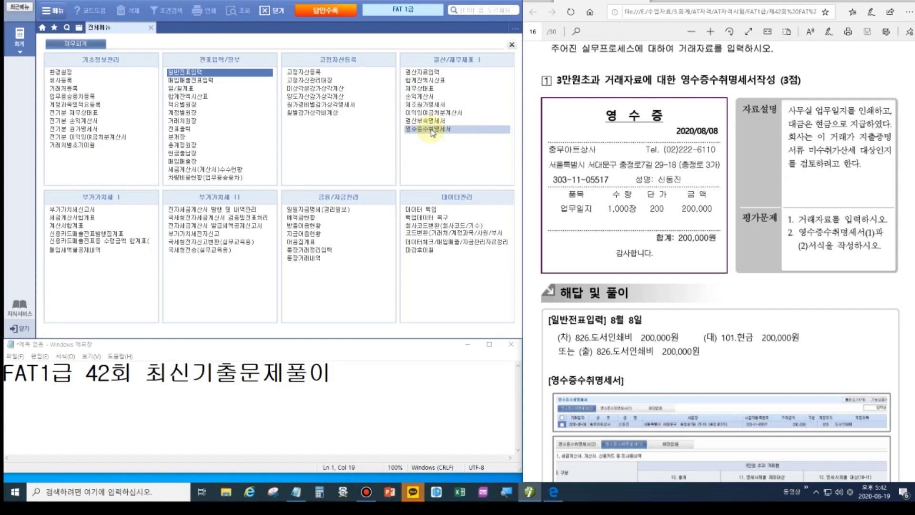
{"action": "left_click", "coordinate": [430, 130]}
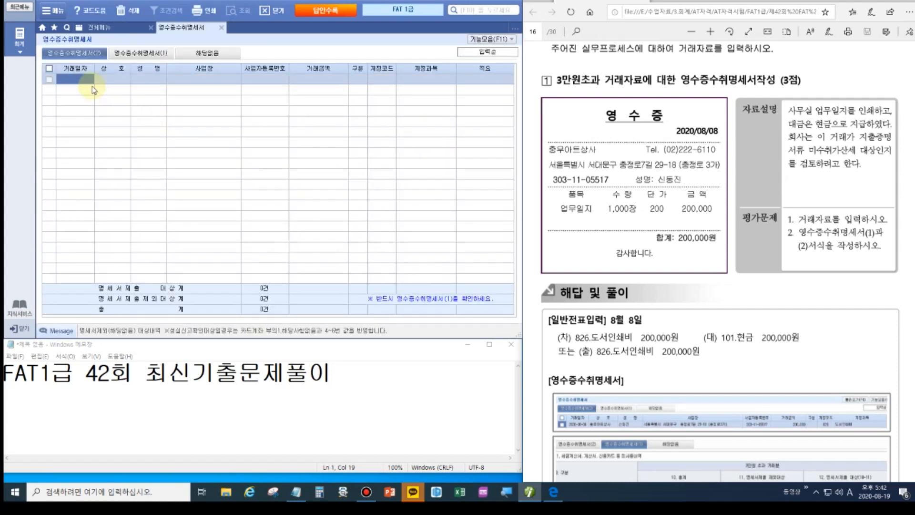
{"action": "left_click", "coordinate": [93, 87]}
{"action": "type", "text": "2020-08-08"}
{"action": "key", "text": "Return"}
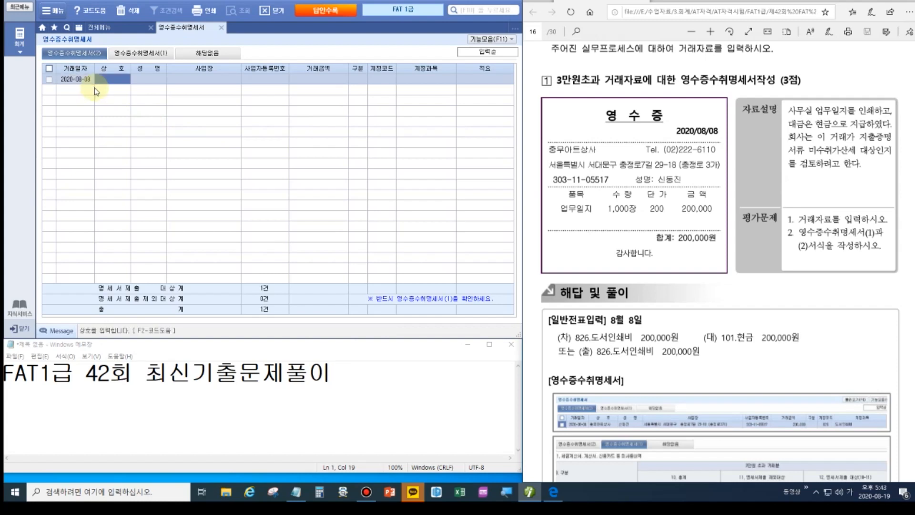
{"action": "type", "text": "충무아트상사"}
{"action": "key", "text": "Return"}
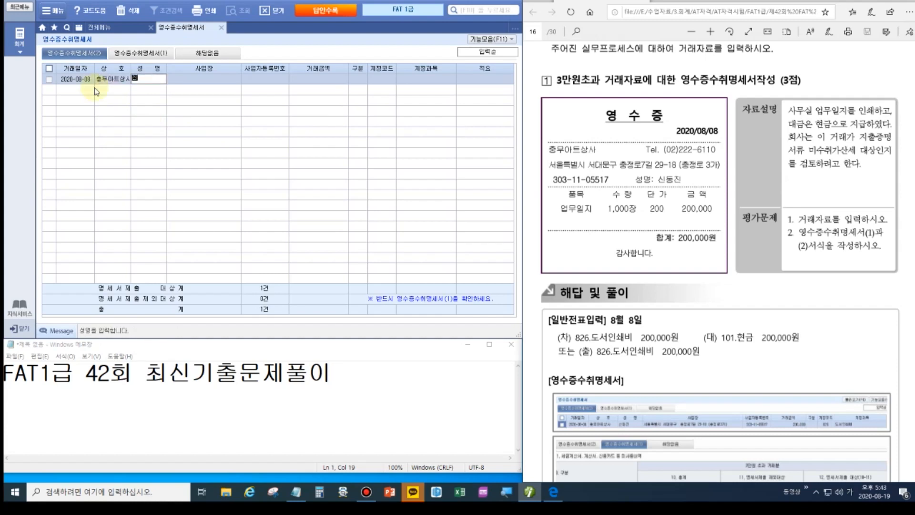
{"action": "key", "text": "Return"}
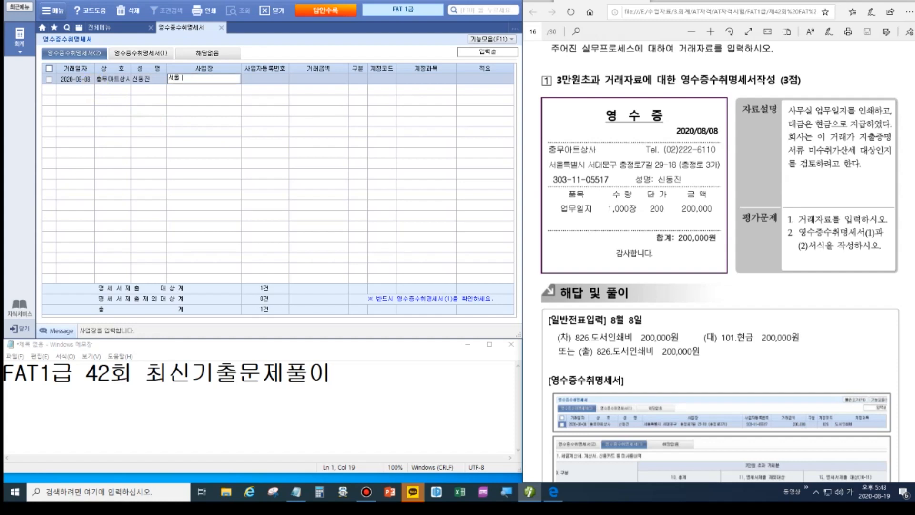
Fill in the business address, registration number, amount 200,000, account 826 and summary 사무실 업무일지.
{"action": "key", "text": "Return"}
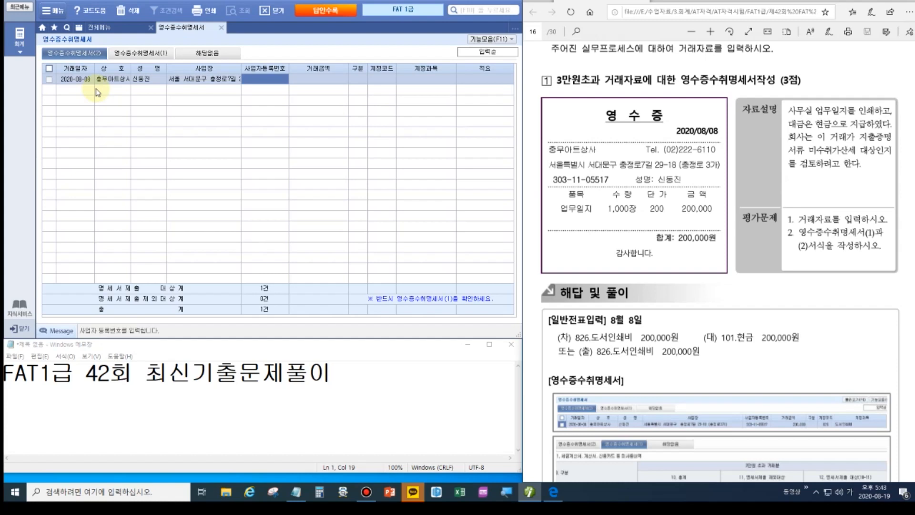
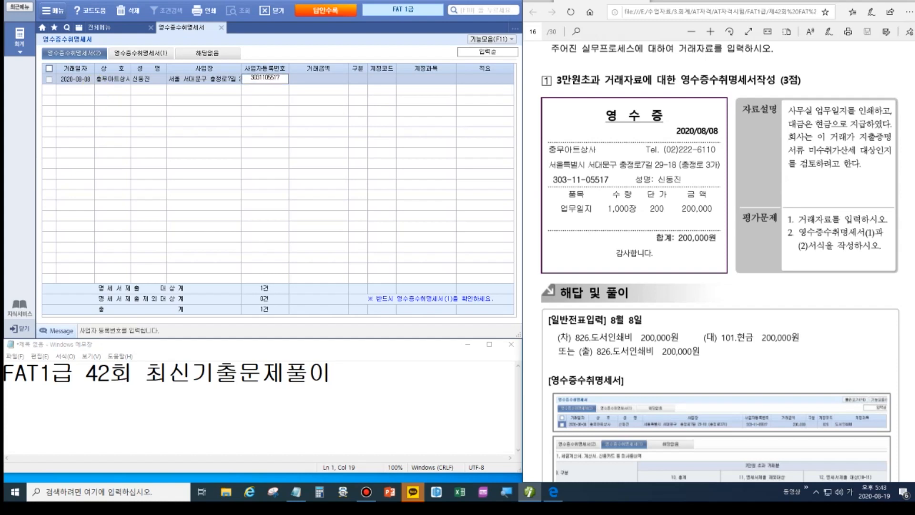
{"action": "key", "text": "Return"}
{"action": "type", "text": "2000000"}
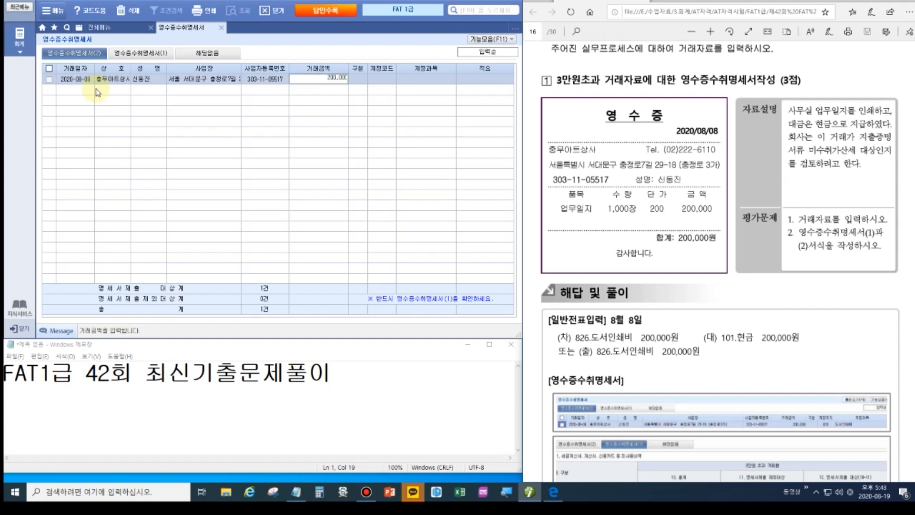
{"action": "key", "text": "Return"}
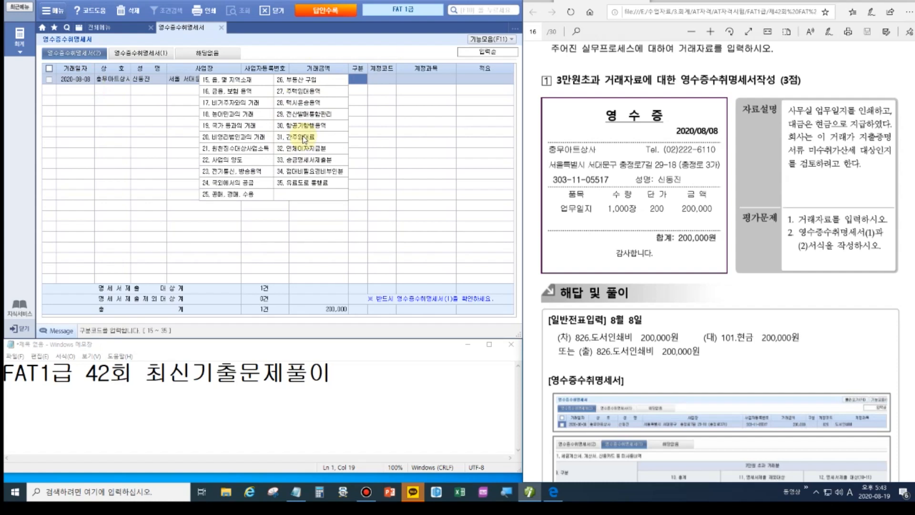
{"action": "left_click", "coordinate": [376, 82]}
{"action": "type", "text": "826"}
{"action": "key", "text": "Return"}
{"action": "key", "text": "Return"}
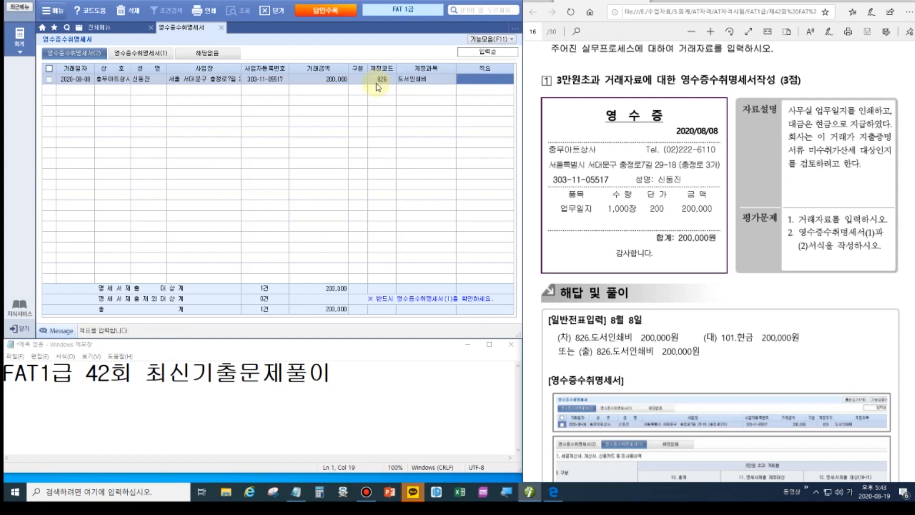
{"action": "type", "text": "사무실 업무일지"}
{"action": "key", "text": "Return"}
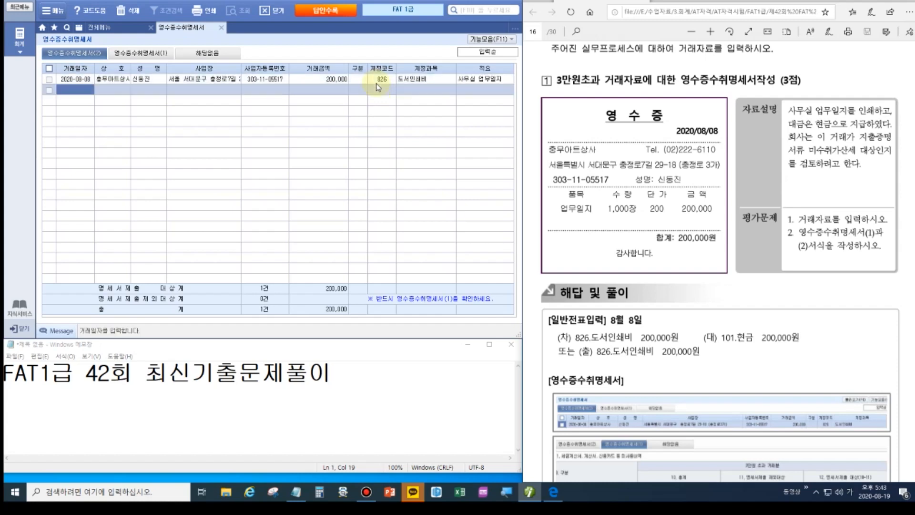
Review the 영수증수취명세서(1) summary, then close the statement and save it.
{"action": "left_click", "coordinate": [150, 55]}
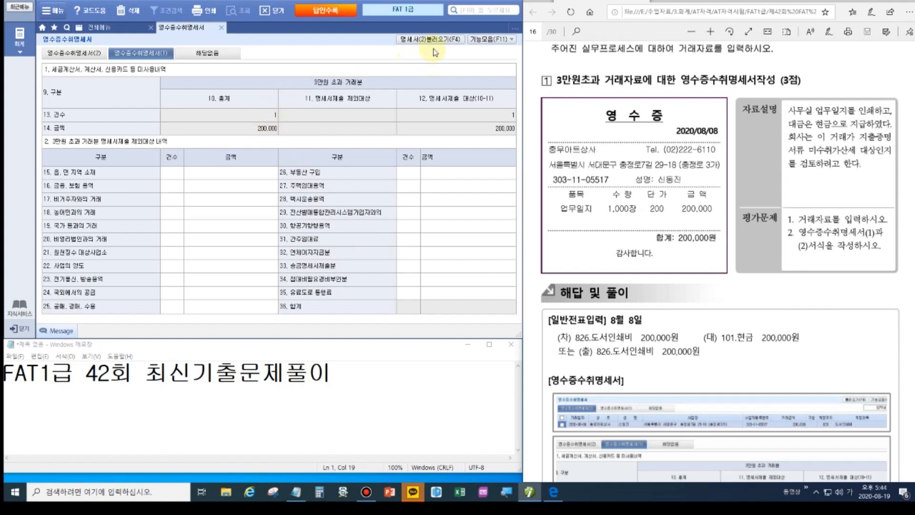
{"action": "left_click", "coordinate": [222, 28]}
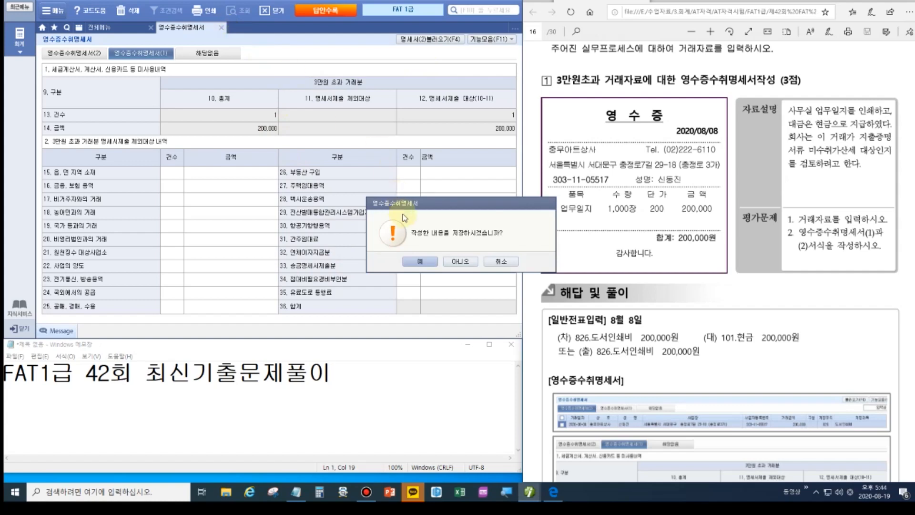
{"action": "left_click", "coordinate": [412, 262]}
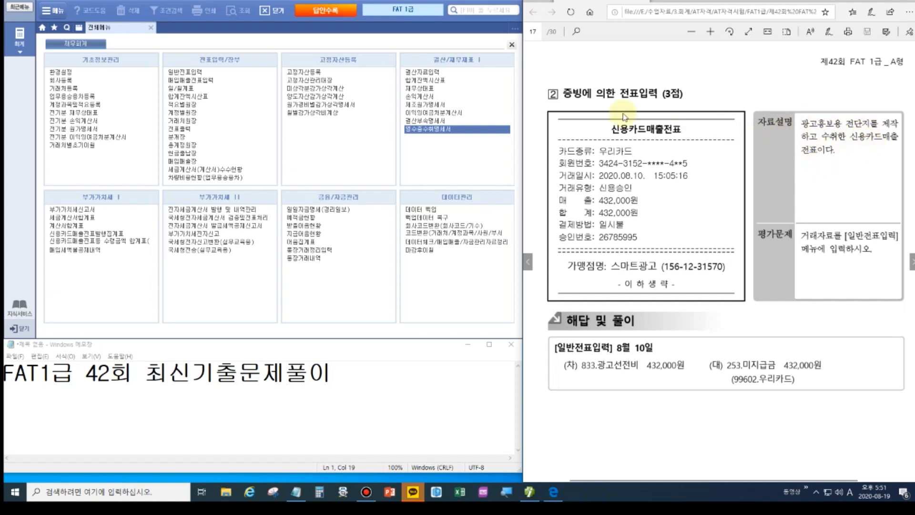
In 일반전표입력 on 08-10, debit 833 광고선전비 432,000.
{"action": "left_click", "coordinate": [190, 74]}
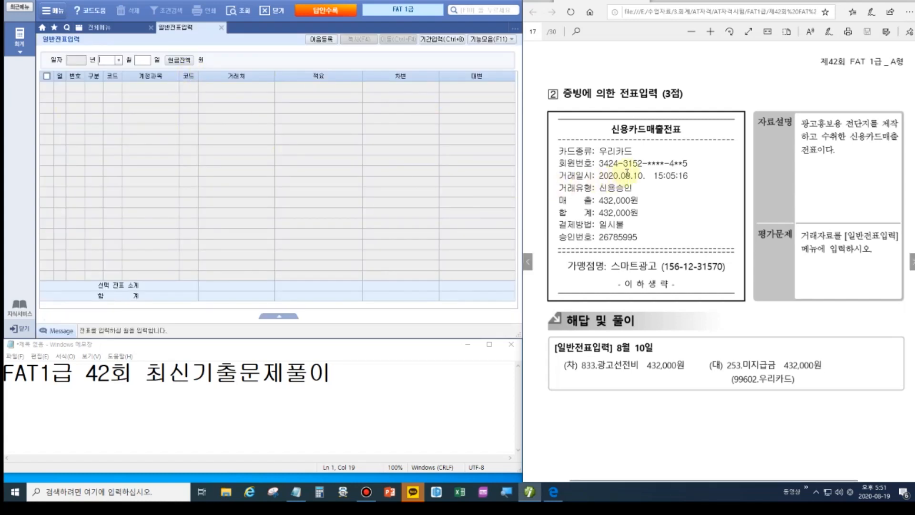
{"action": "type", "text": "08"}
{"action": "key", "text": "Return"}
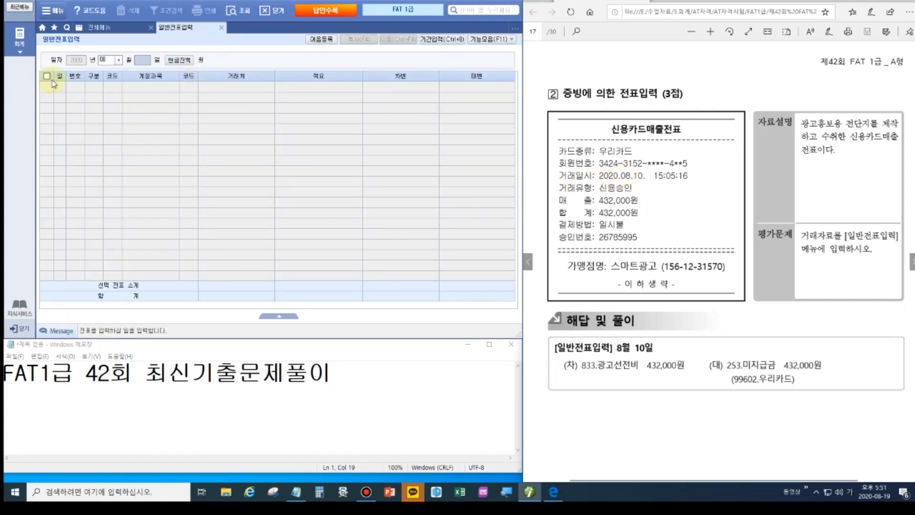
{"action": "type", "text": "10"}
{"action": "key", "text": "Return"}
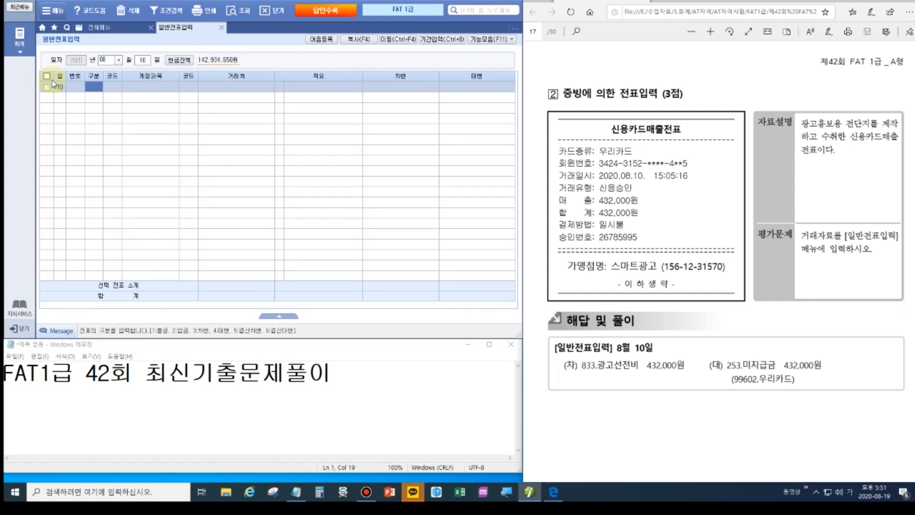
{"action": "type", "text": "3"}
{"action": "key", "text": "Return"}
{"action": "type", "text": "833"}
{"action": "key", "text": "Return"}
{"action": "key", "text": "Return"}
{"action": "key", "text": "Return"}
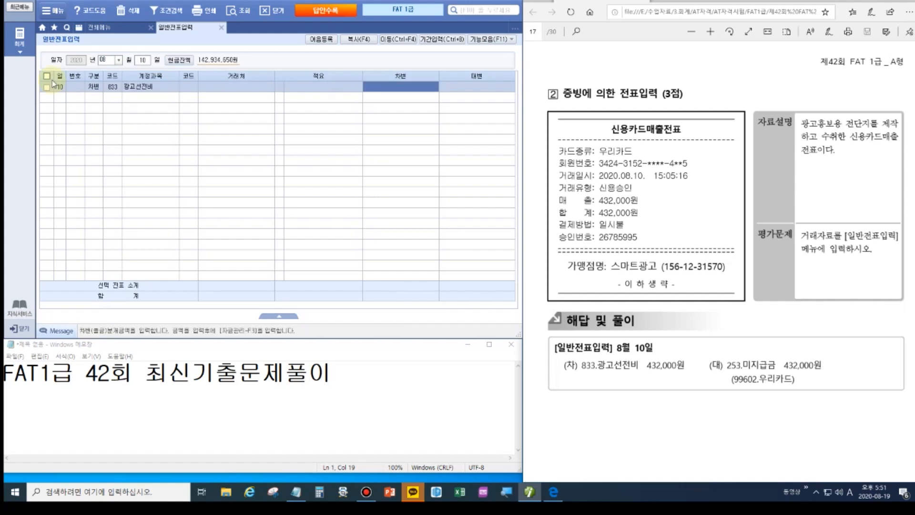
{"action": "type", "text": "4320000"}
{"action": "key", "text": "Return"}
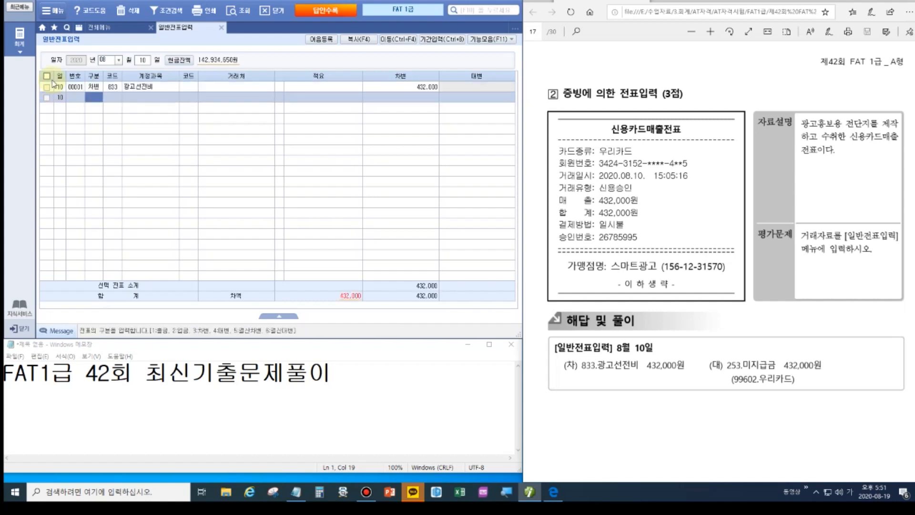
Credit 253 미지급금 432,000 to partner 99602 우리카드, correcting a mistaken 우리은행 pick.
{"action": "type", "text": "4253"}
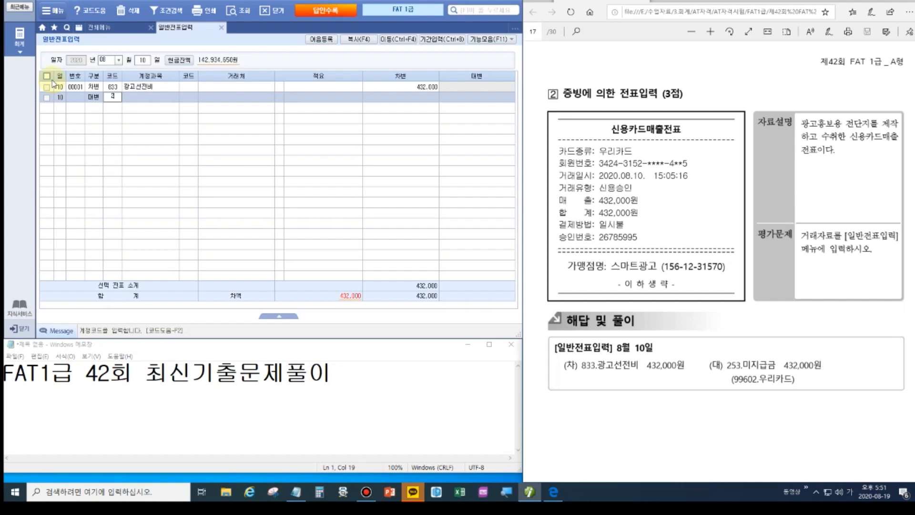
{"action": "key", "text": "Return"}
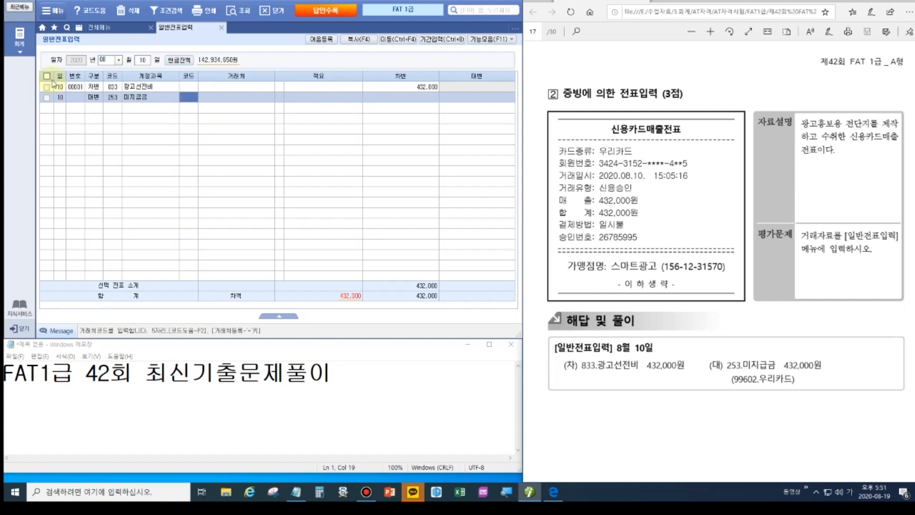
{"action": "type", "text": "우리"}
{"action": "key", "text": "Return"}
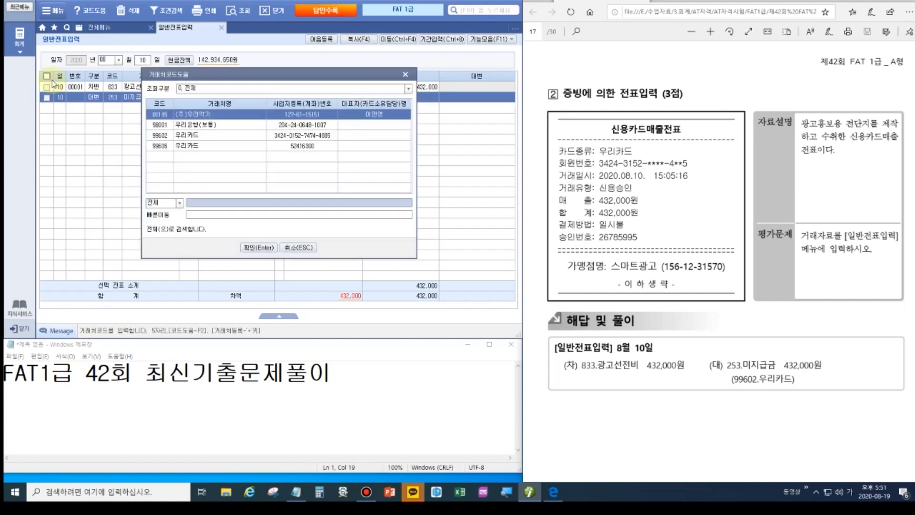
{"action": "key", "text": "Down"}
{"action": "key", "text": "Return"}
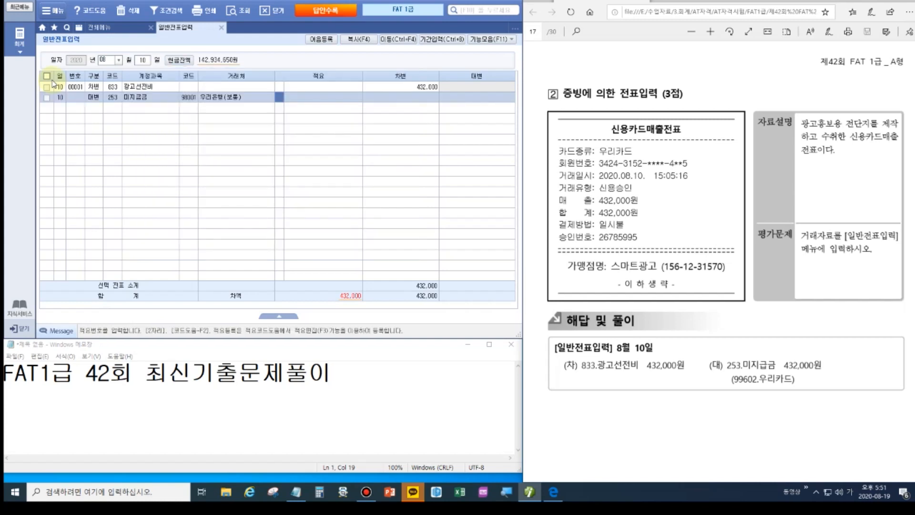
{"action": "key", "text": "Left"}
{"action": "key", "text": "Left"}
{"action": "type", "text": "우리"}
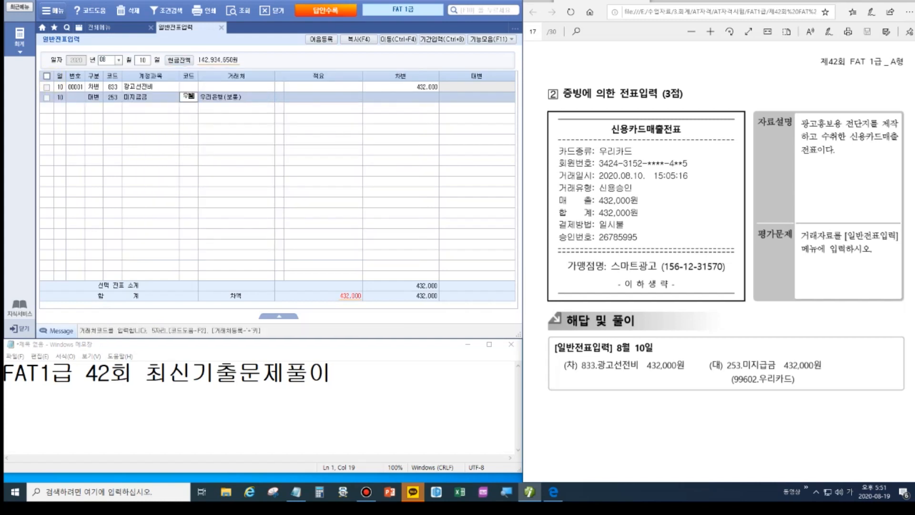
{"action": "key", "text": "Return"}
{"action": "key", "text": "Down"}
{"action": "key", "text": "Down"}
{"action": "key", "text": "Return"}
{"action": "key", "text": "Return"}
{"action": "type", "text": "432,000"}
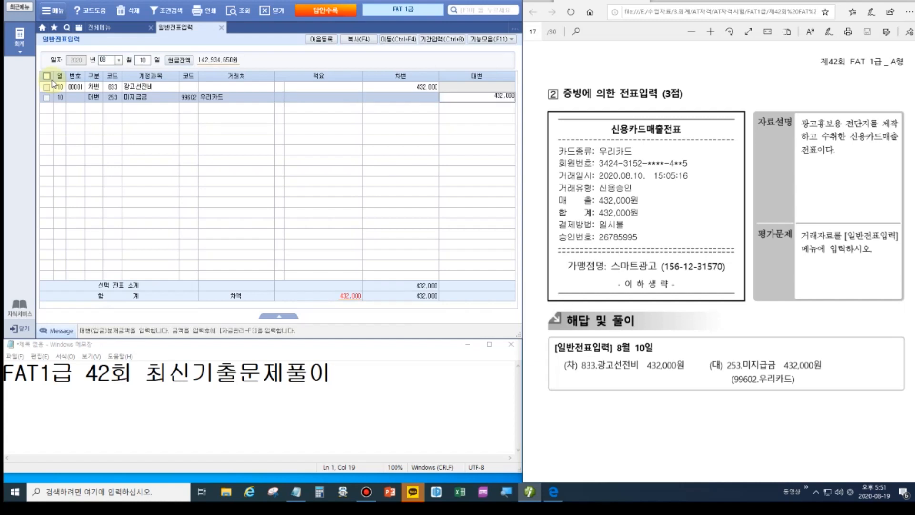
{"action": "key", "text": "Return"}
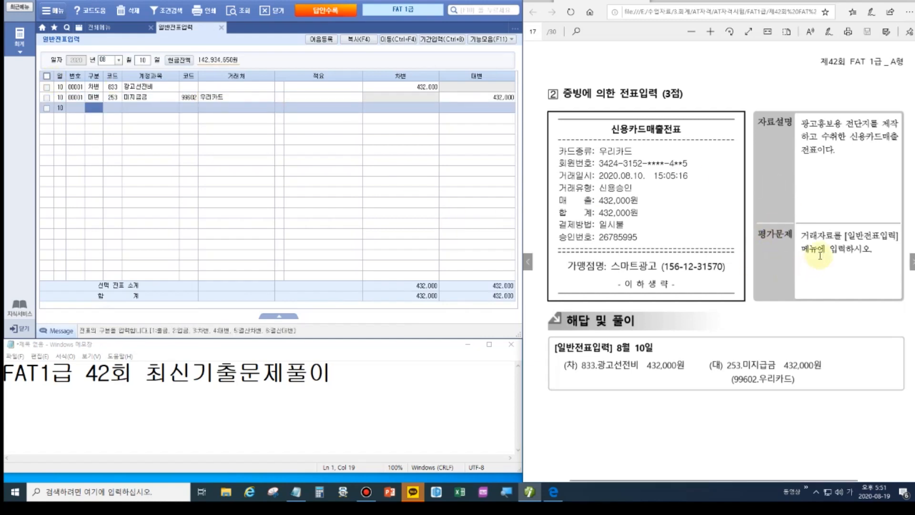
{"action": "scroll", "coordinate": [628, 319], "scroll_direction": "down", "scroll_amount": 10}
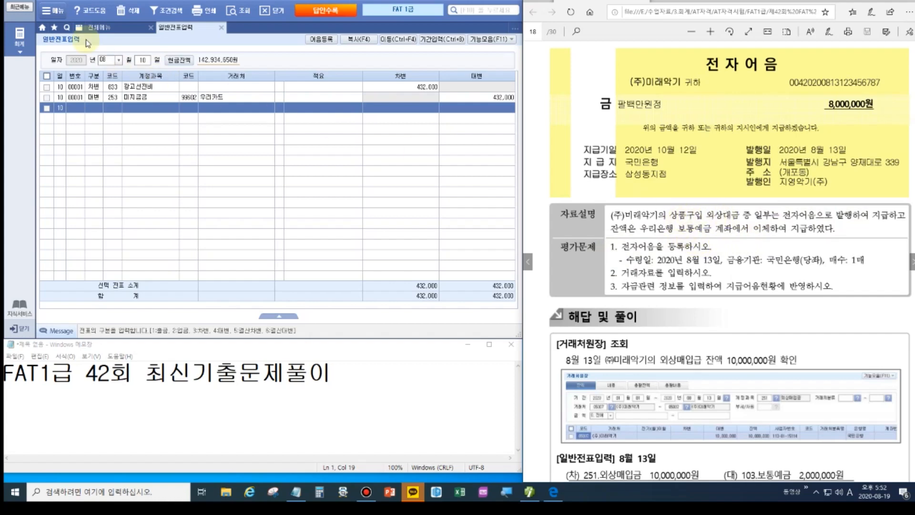
Open 거래처원장 with the period 2020-01-01 to 2020-08-13.
{"action": "left_click", "coordinate": [98, 28]}
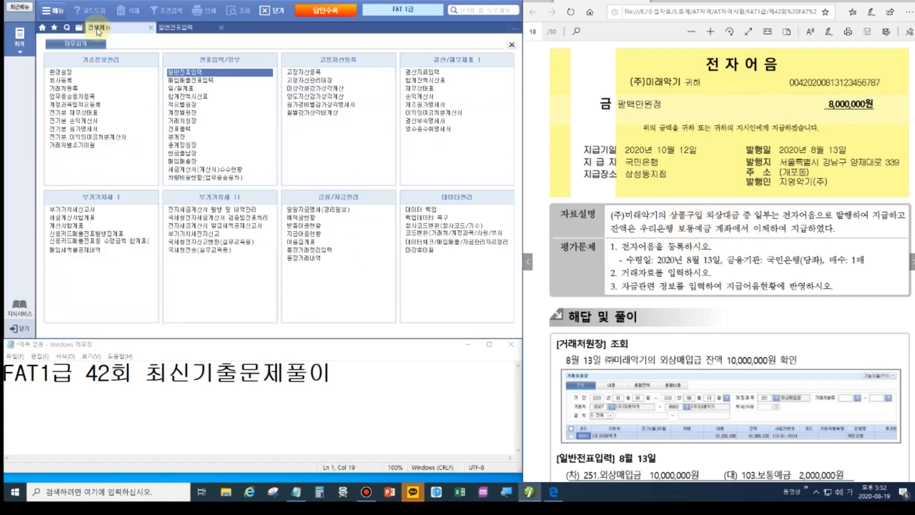
{"action": "left_click", "coordinate": [196, 122]}
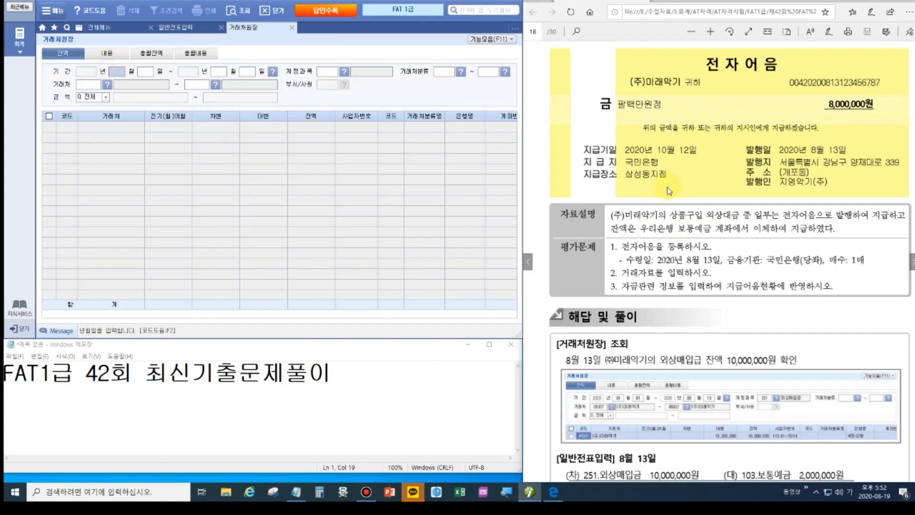
{"action": "key", "text": "Return"}
{"action": "key", "text": "Return"}
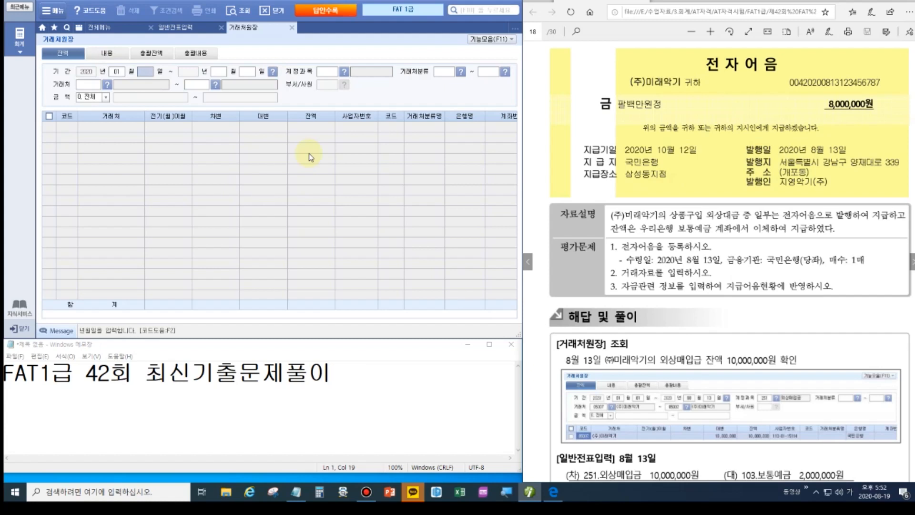
{"action": "type", "text": "08"}
{"action": "key", "text": "Return"}
{"action": "type", "text": "13"}
{"action": "key", "text": "Return"}
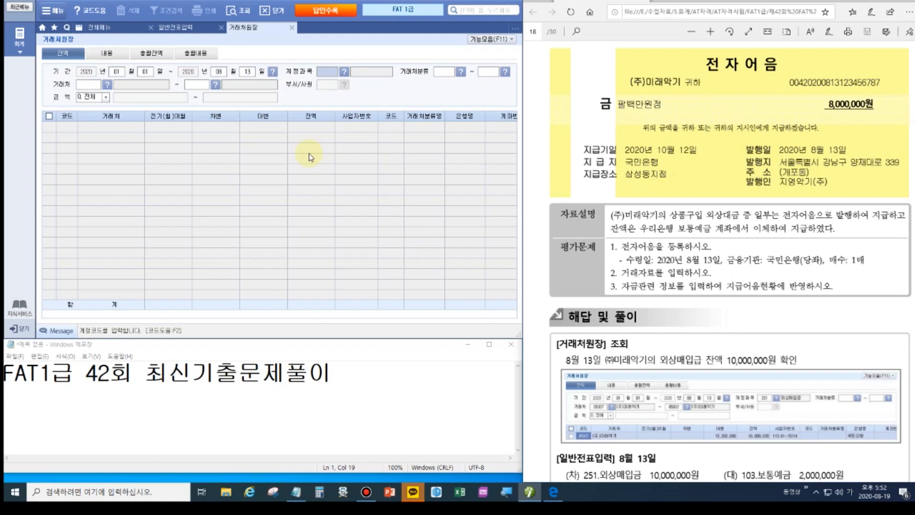
Load 251 외상매입금 balances for all partners and check (주)미래악기 at 10,000,000.
{"action": "type", "text": "251"}
{"action": "key", "text": "Return"}
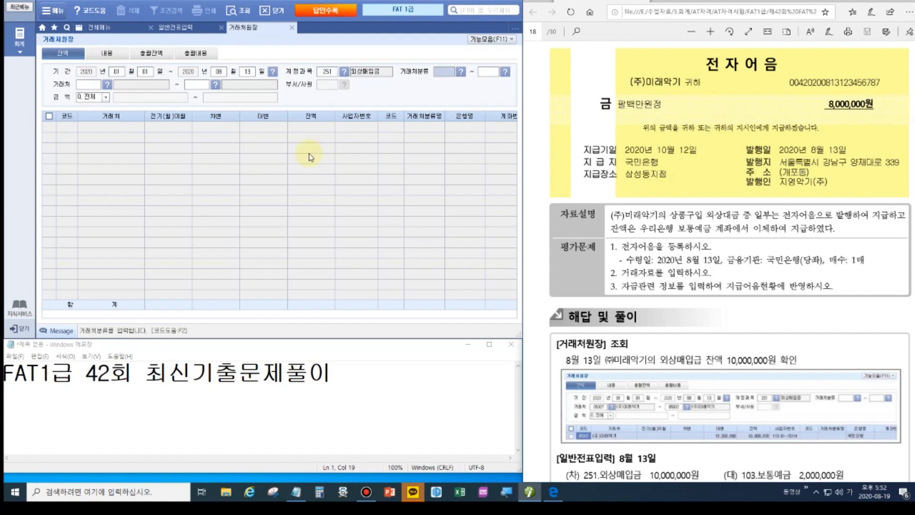
{"action": "key", "text": "Return"}
{"action": "key", "text": "Return"}
{"action": "key", "text": "Return"}
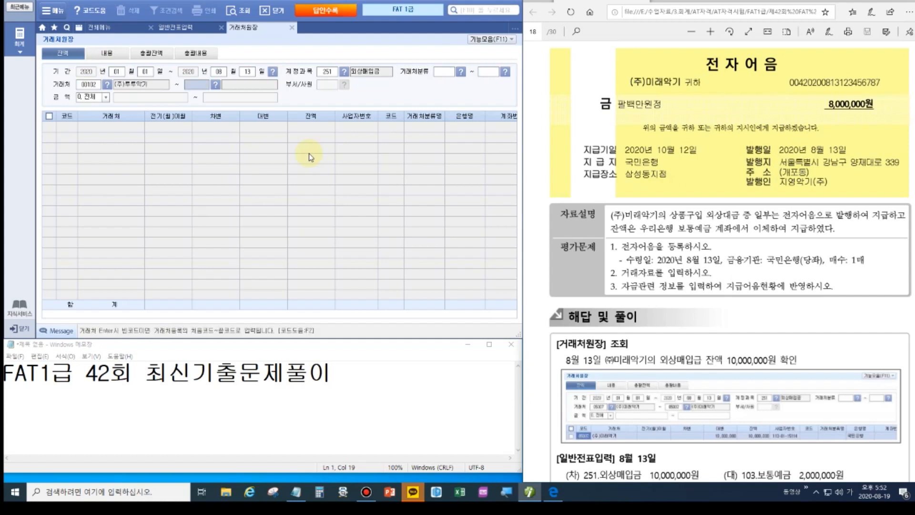
{"action": "key", "text": "Return"}
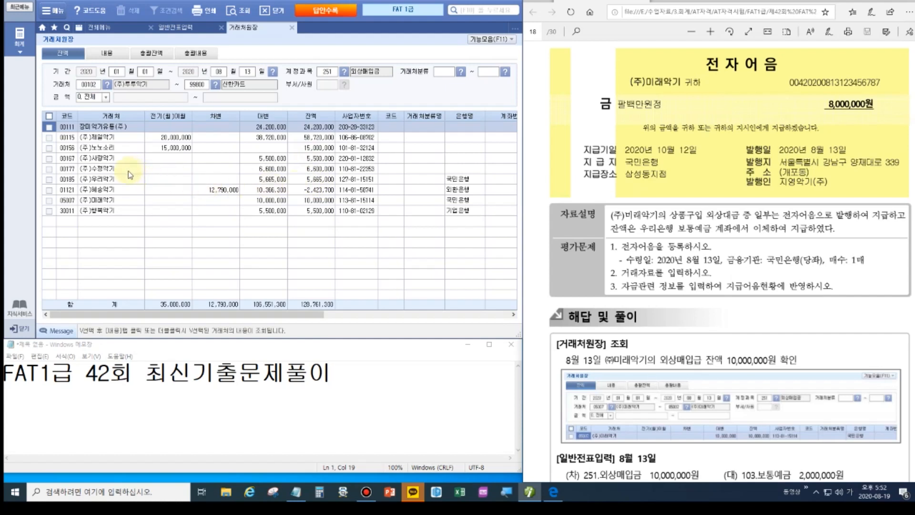
{"action": "left_click", "coordinate": [314, 200]}
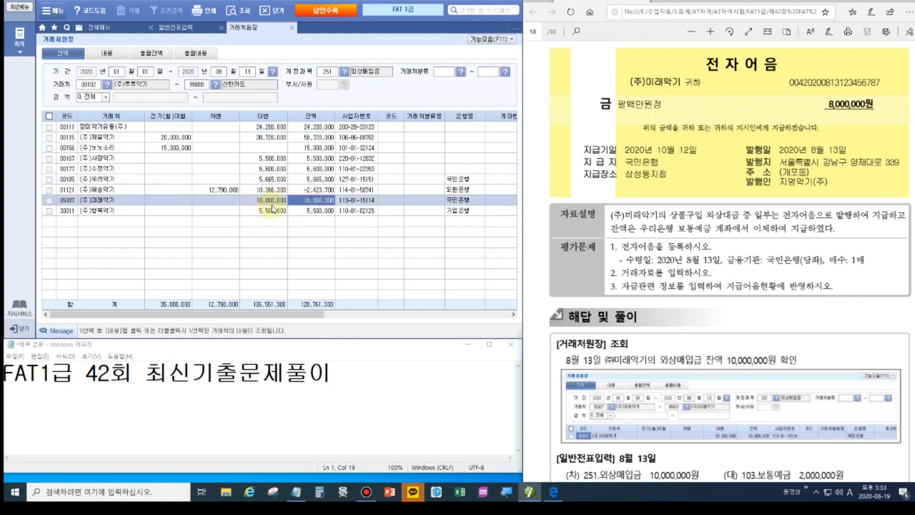
From 일반전표입력, start a note registration with 수령일 2020-08-13.
{"action": "left_click", "coordinate": [180, 27]}
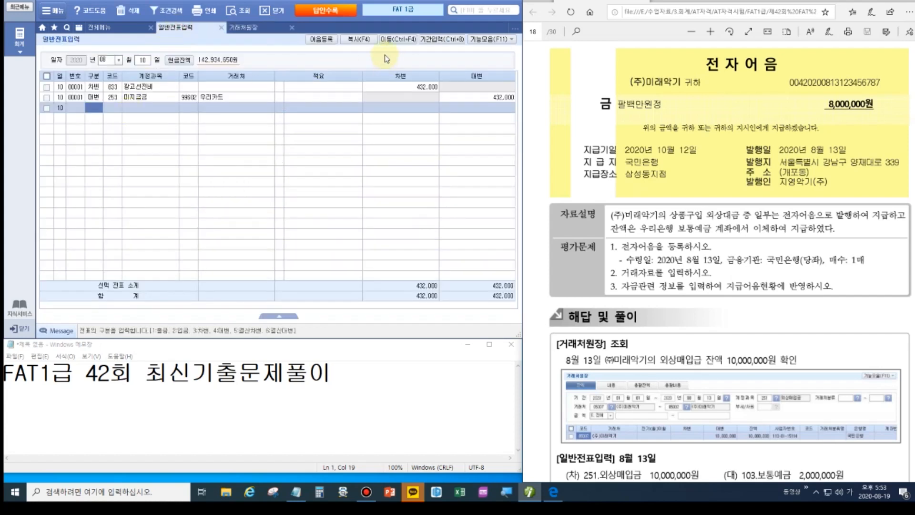
{"action": "left_click", "coordinate": [320, 40]}
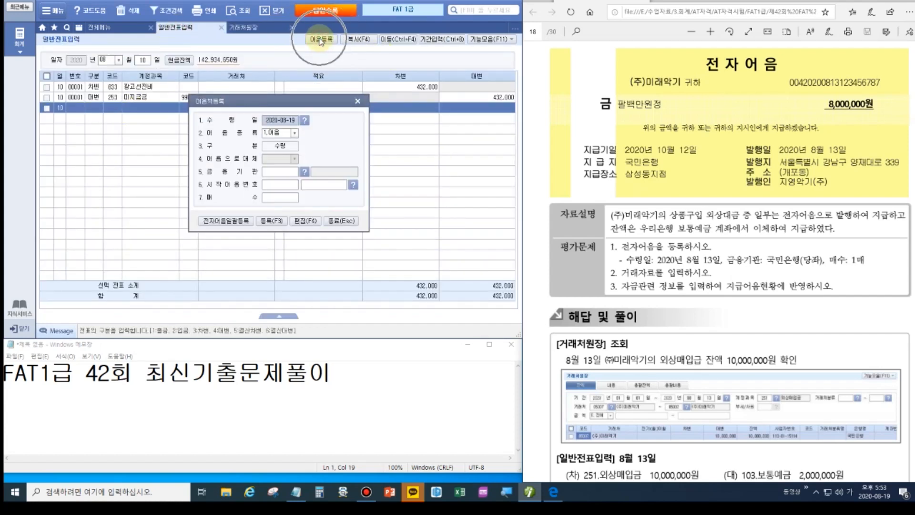
{"action": "left_click", "coordinate": [290, 123]}
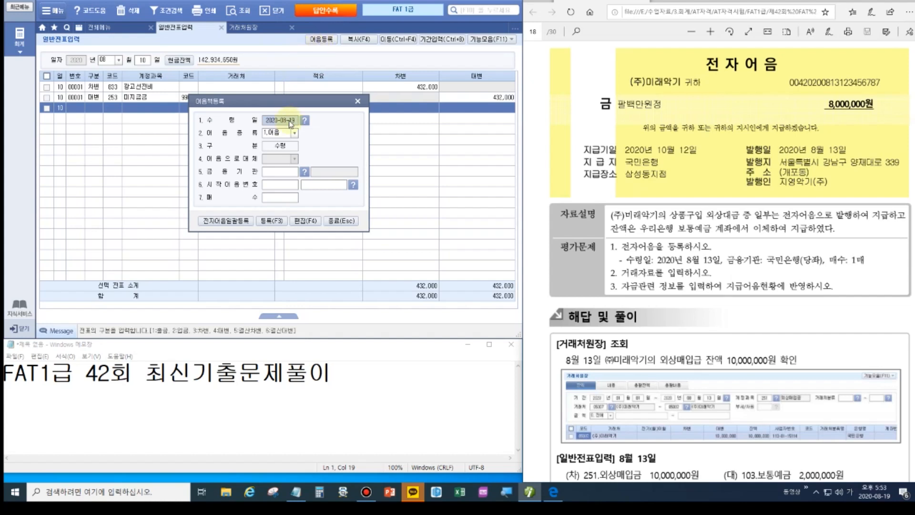
{"action": "type", "text": "2020-08-13"}
{"action": "key", "text": "Return"}
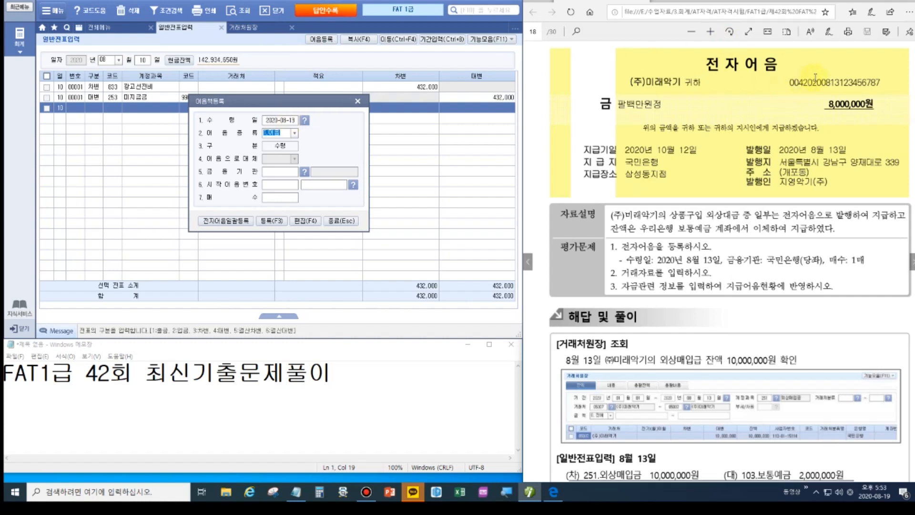
Set the note type to 4.전자 and the bank to 98000 국민은행(당좌).
{"action": "left_click", "coordinate": [294, 133]}
{"action": "left_click", "coordinate": [286, 164]}
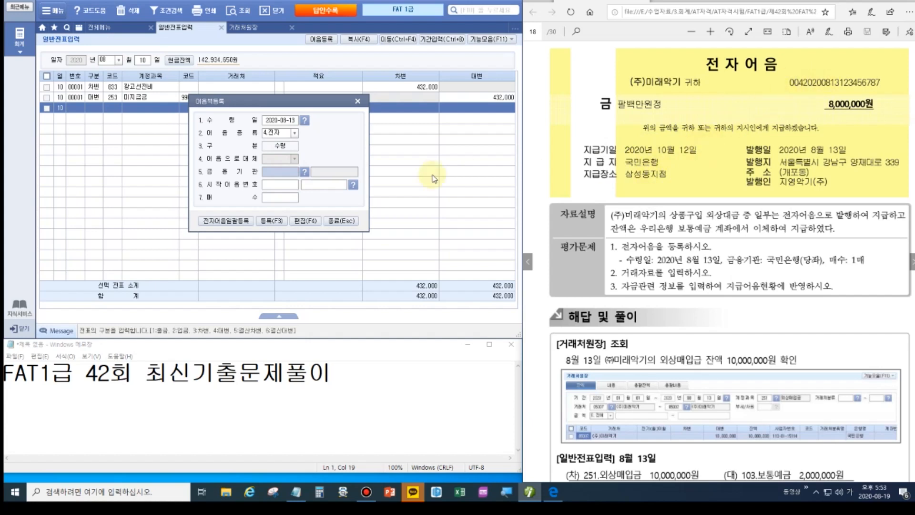
{"action": "left_click", "coordinate": [305, 172]}
{"action": "left_click", "coordinate": [206, 146]}
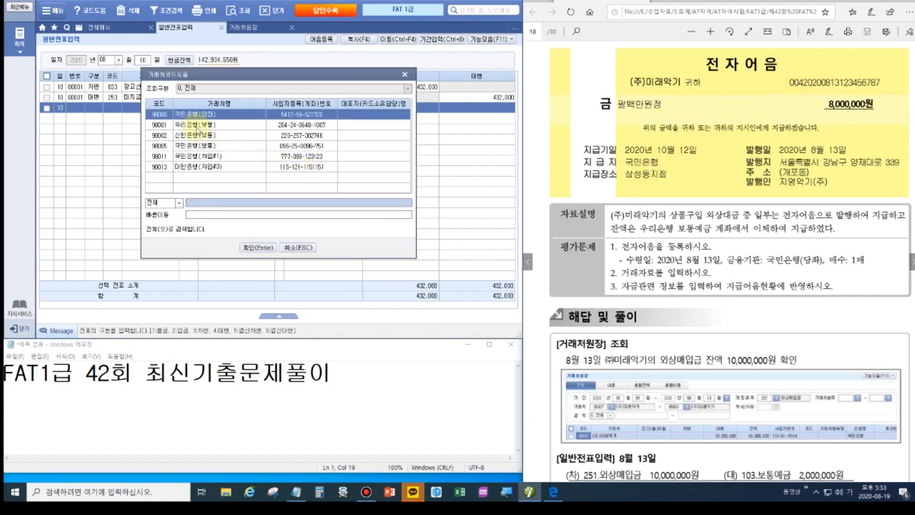
{"action": "key", "text": "Return"}
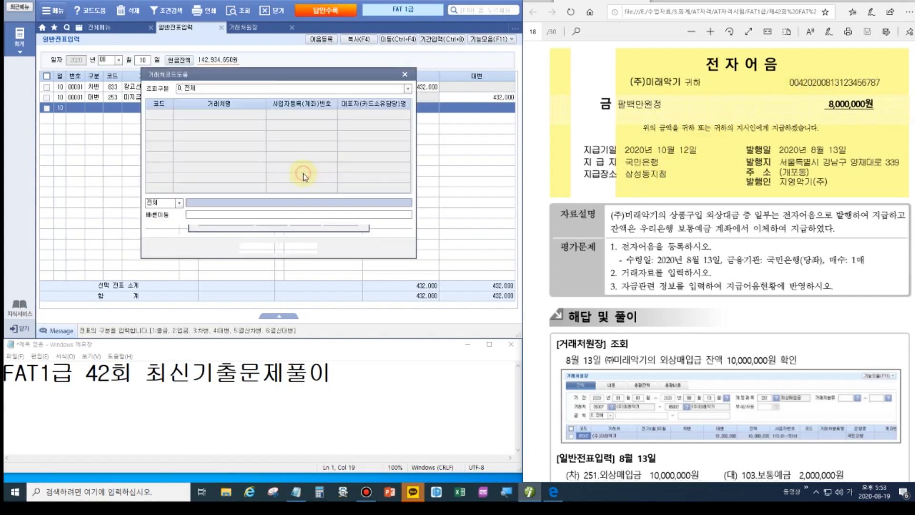
{"action": "left_click", "coordinate": [304, 172]}
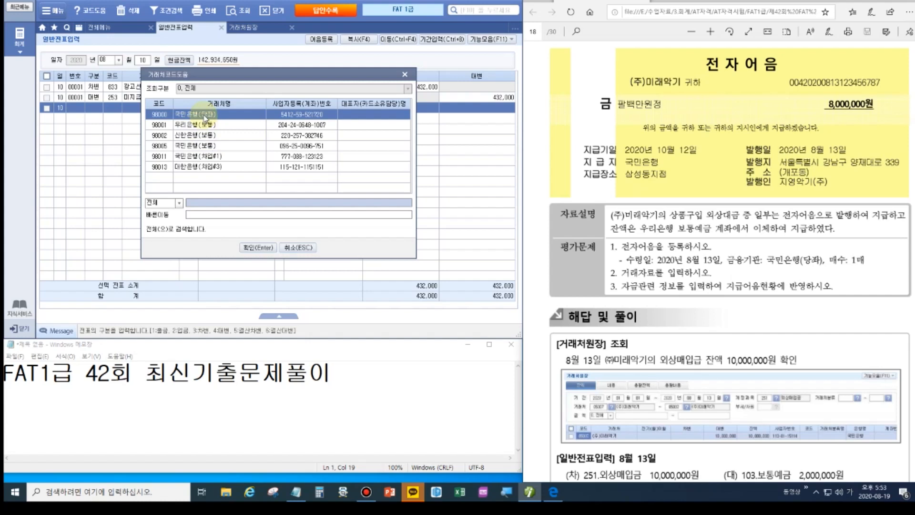
{"action": "left_click", "coordinate": [857, 2]}
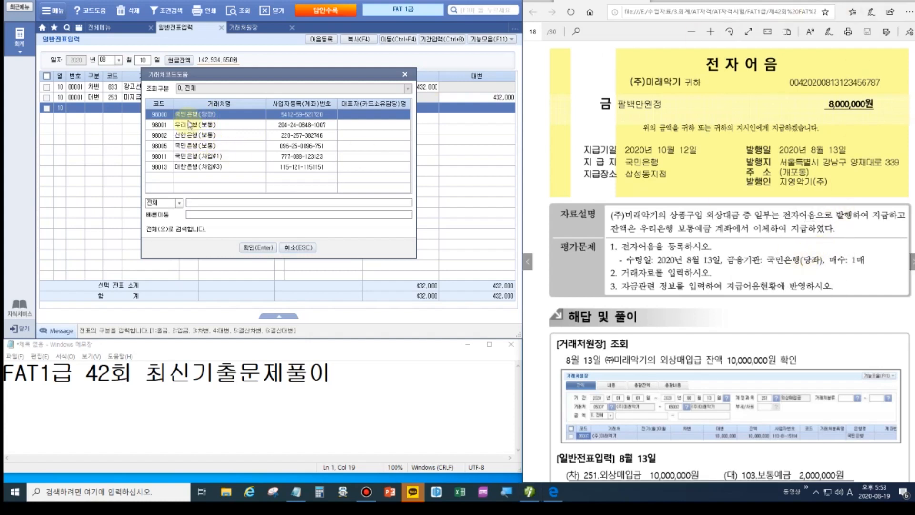
{"action": "left_click", "coordinate": [257, 248]}
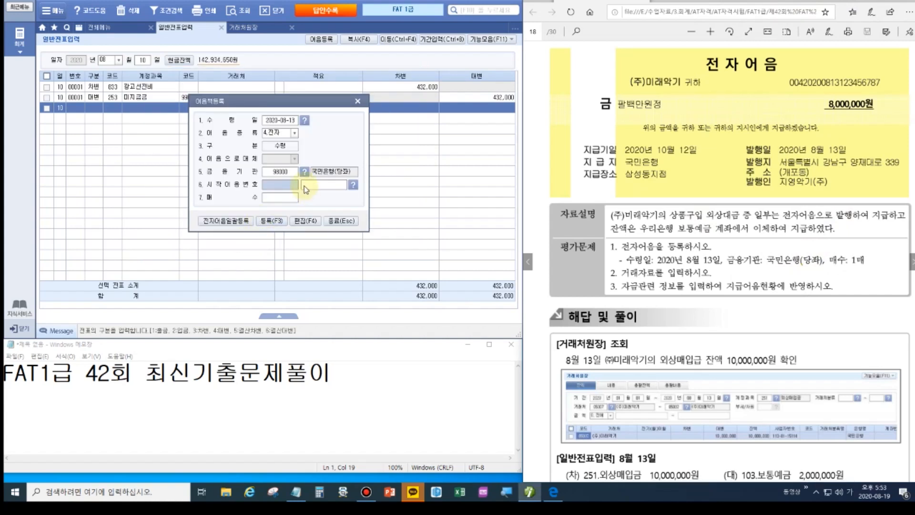
{"action": "left_click", "coordinate": [328, 185]}
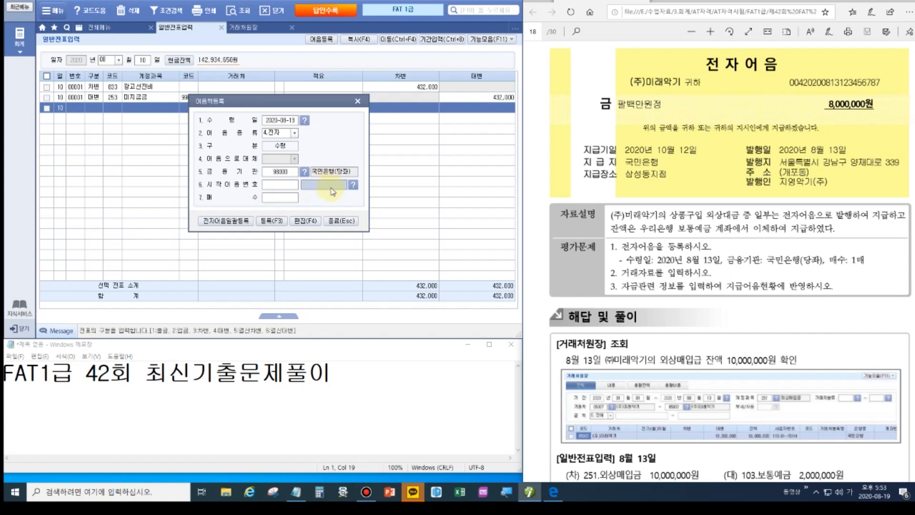
{"action": "left_click", "coordinate": [859, 2]}
{"action": "scroll", "coordinate": [714, 190], "scroll_direction": "up", "scroll_amount": 1}
{"action": "left_click", "coordinate": [306, 185]}
{"action": "type", "text": "004"}
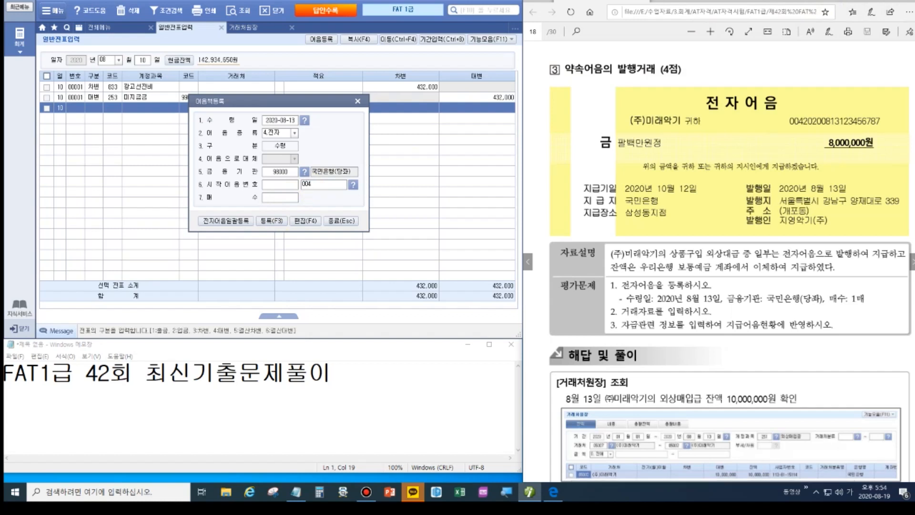
{"action": "type", "text": "20200813123456"}
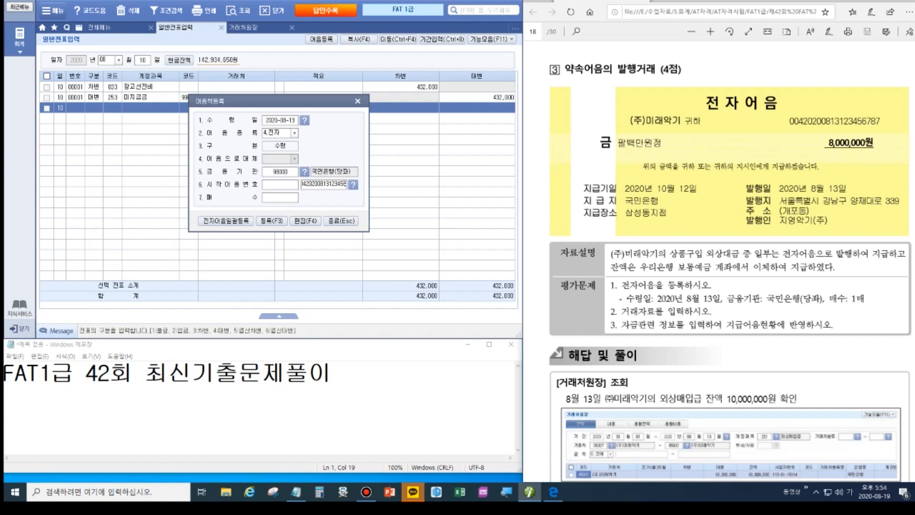
{"action": "type", "text": "787"}
{"action": "left_click", "coordinate": [282, 203]}
{"action": "type", "text": "1"}
{"action": "left_click", "coordinate": [270, 221]}
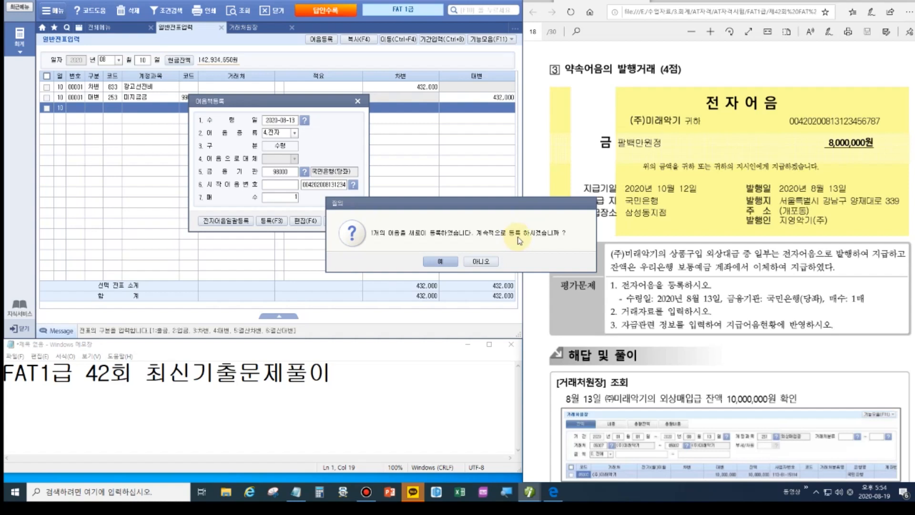
{"action": "left_click", "coordinate": [492, 261]}
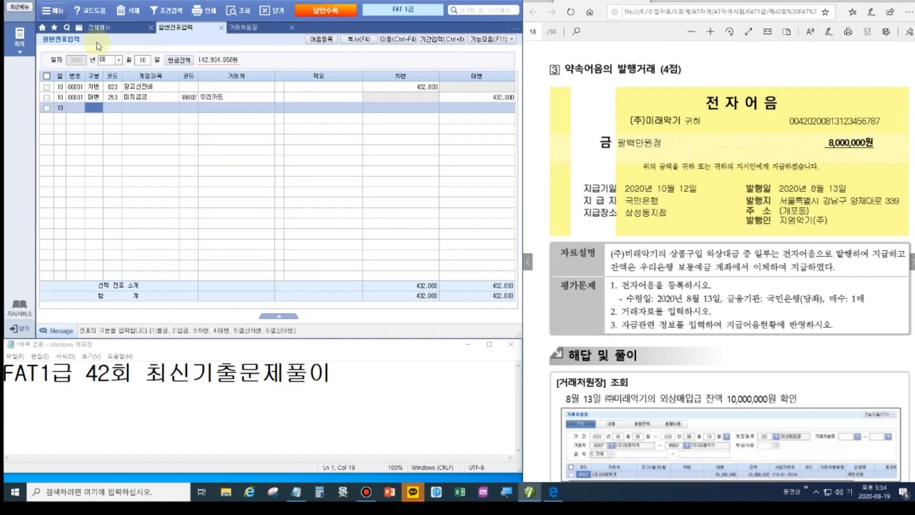
On August 13, debit 251 외상매입금 10,000,000 to partner (주)미래악기.
{"action": "left_click", "coordinate": [142, 61]}
{"action": "type", "text": "13"}
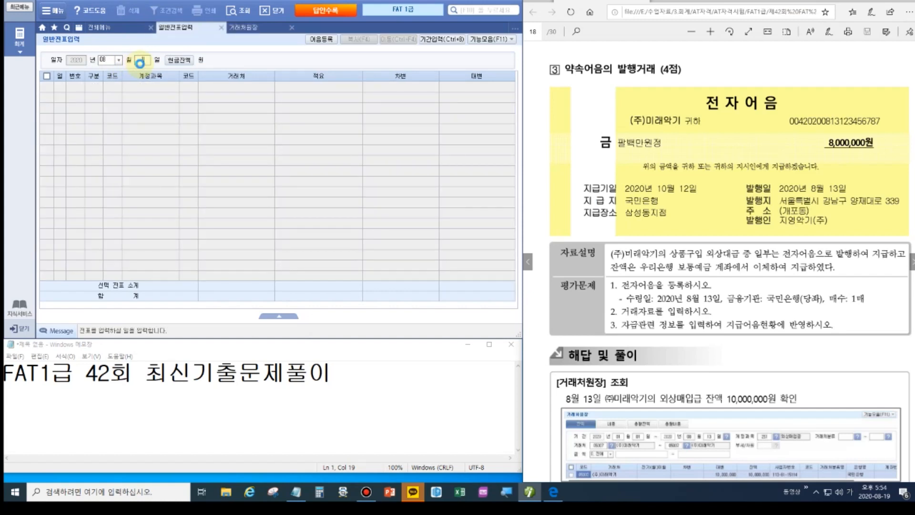
{"action": "key", "text": "Return"}
{"action": "type", "text": "3외"}
{"action": "type", "text": "51"}
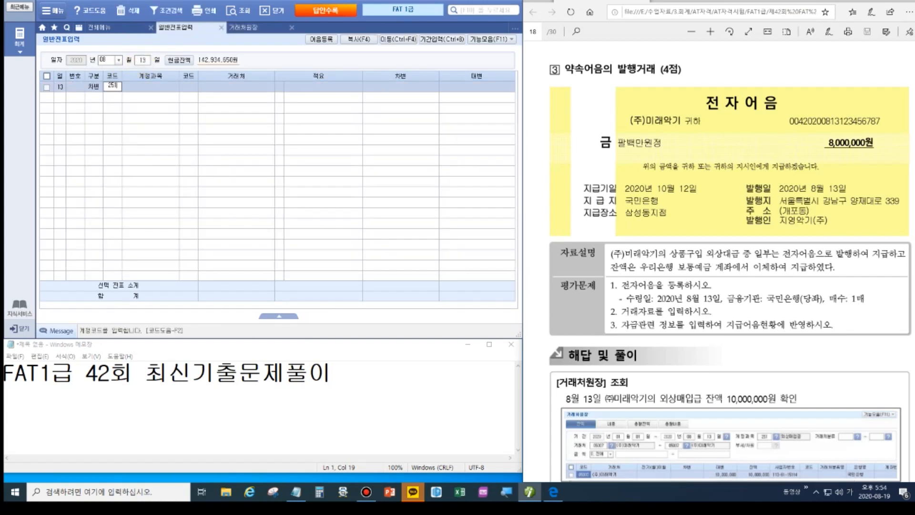
{"action": "key", "text": "Return"}
{"action": "type", "text": "미래"}
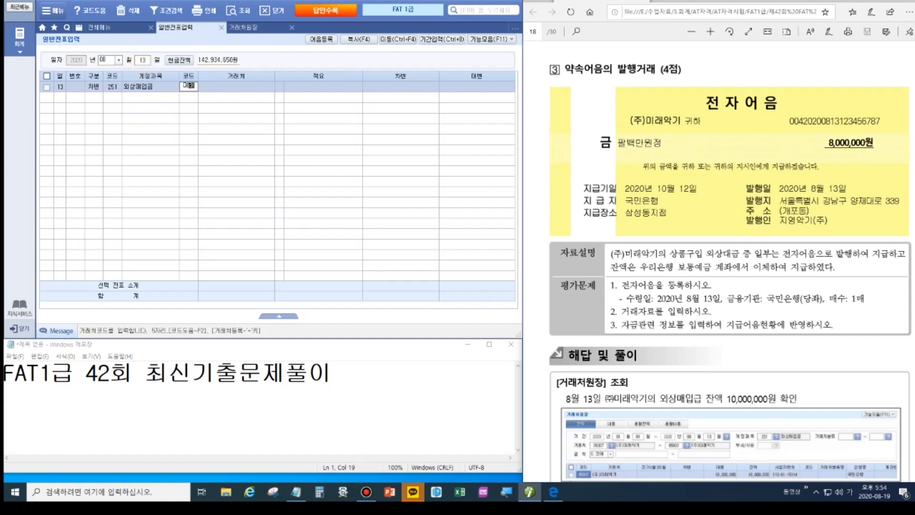
{"action": "key", "text": "Return"}
{"action": "key", "text": "Return"}
{"action": "key", "text": "Return"}
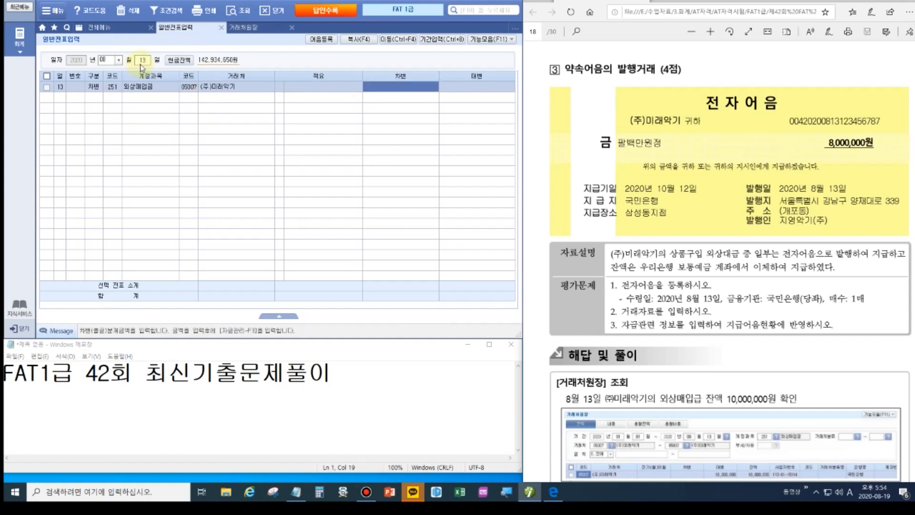
{"action": "type", "text": "10000000"}
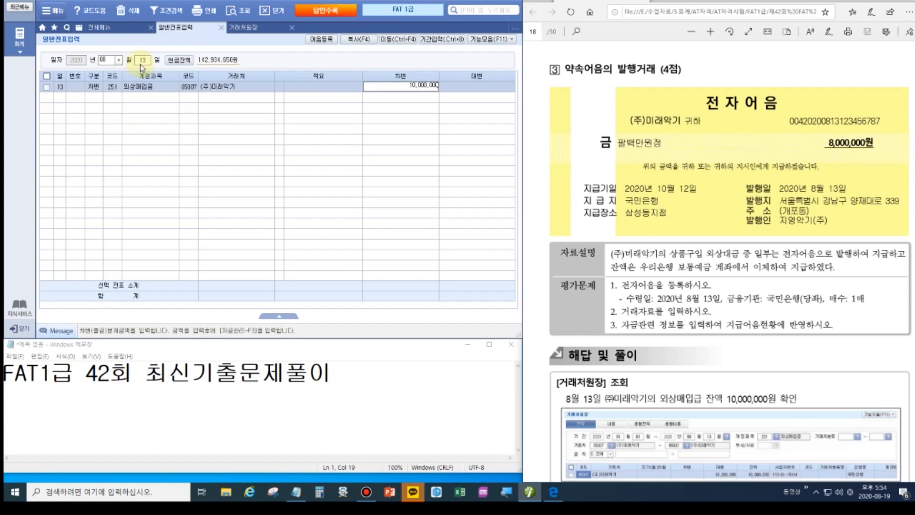
{"action": "key", "text": "Return"}
Credit 252 지급어음 8,000,000.
{"action": "type", "text": "4"}
{"action": "key", "text": "Return"}
{"action": "type", "text": "252"}
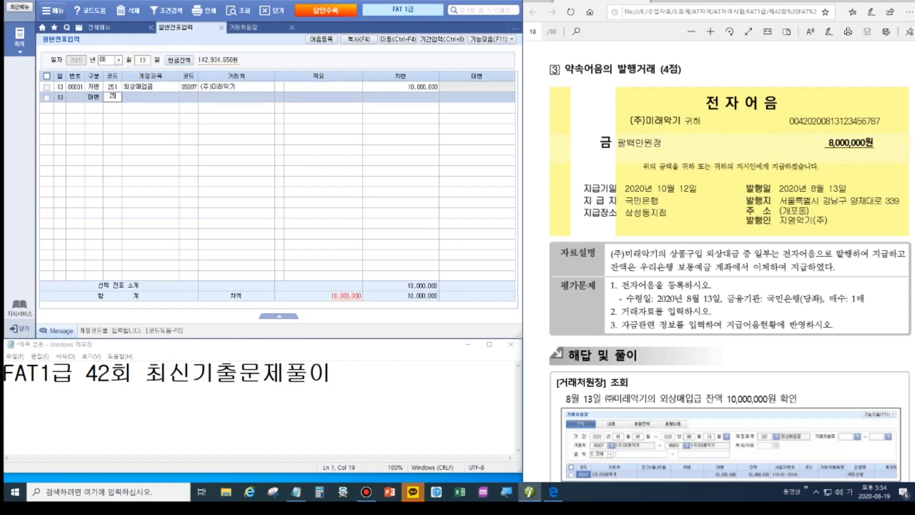
{"action": "key", "text": "Return"}
{"action": "key", "text": "Return"}
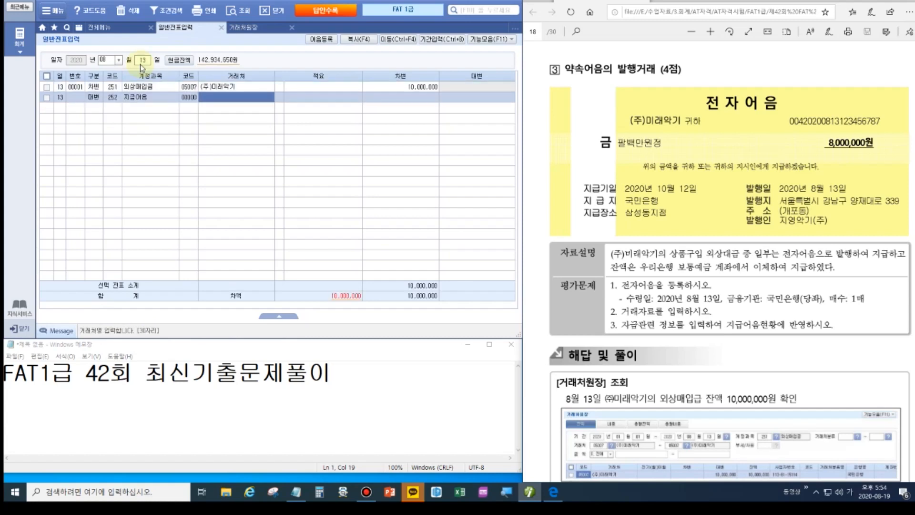
{"action": "key", "text": "Return"}
{"action": "key", "text": "Return"}
{"action": "type", "text": "8000000"}
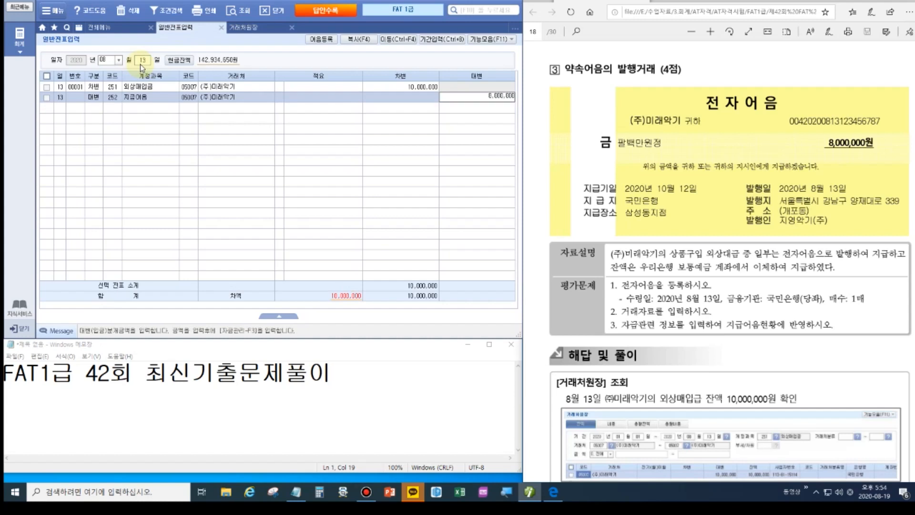
{"action": "key", "text": "Return"}
Credit 103 보통예금 2,000,000 to partner 우리은행(보통), balancing the voucher.
{"action": "type", "text": "4"}
{"action": "key", "text": "Return"}
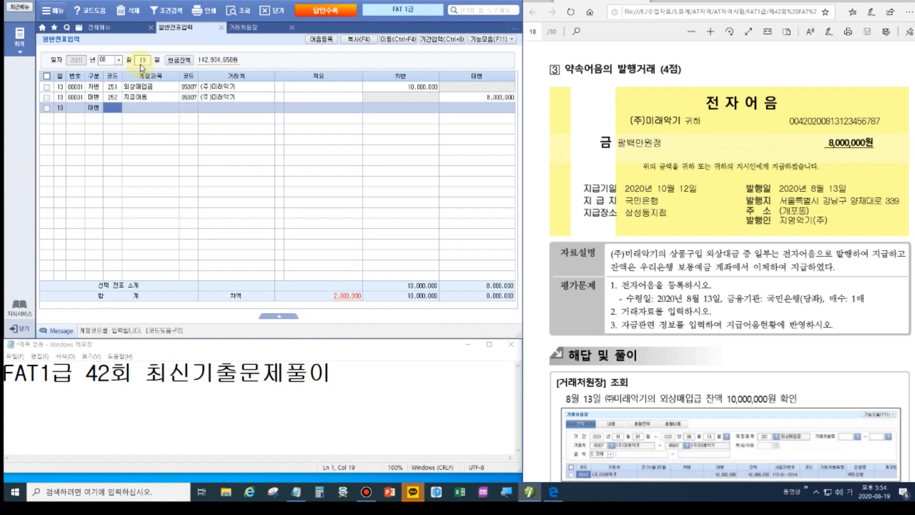
{"action": "type", "text": "103"}
{"action": "key", "text": "Return"}
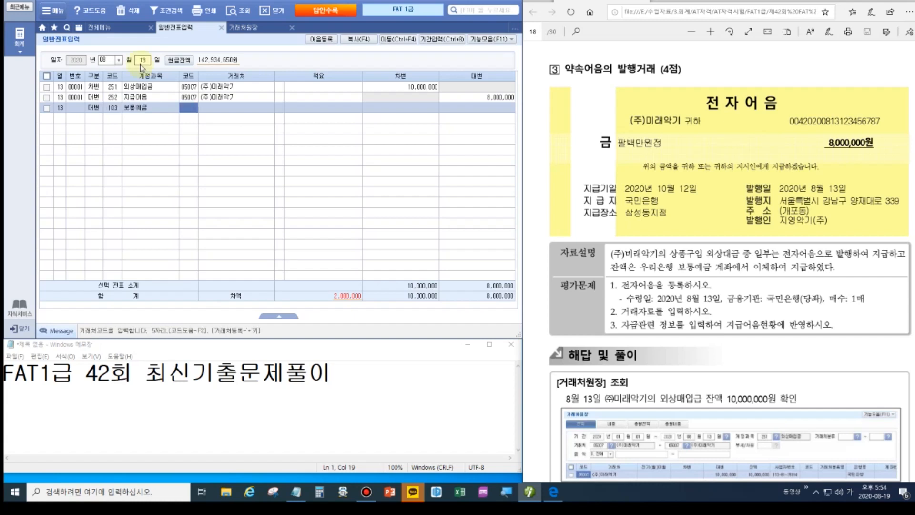
{"action": "type", "text": "우리"}
{"action": "key", "text": "Return"}
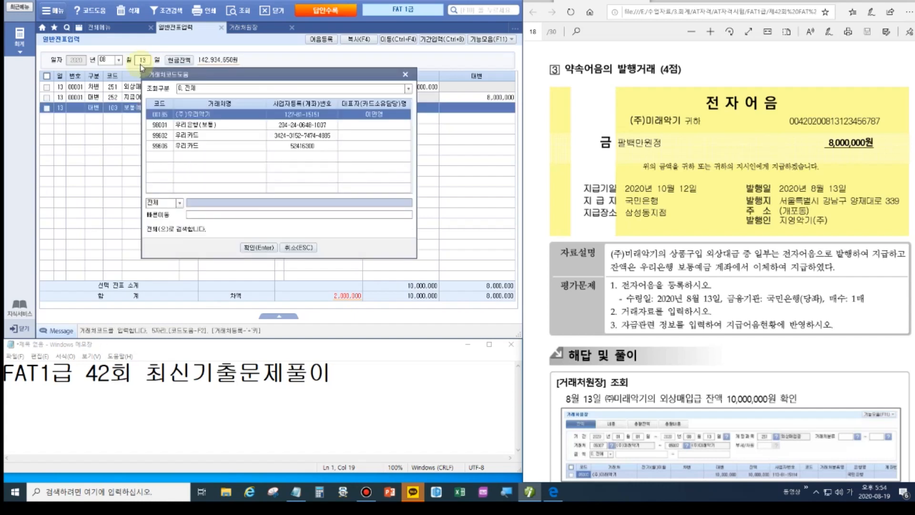
{"action": "key", "text": "Down"}
{"action": "key", "text": "Down"}
{"action": "key", "text": "Up"}
{"action": "key", "text": "Return"}
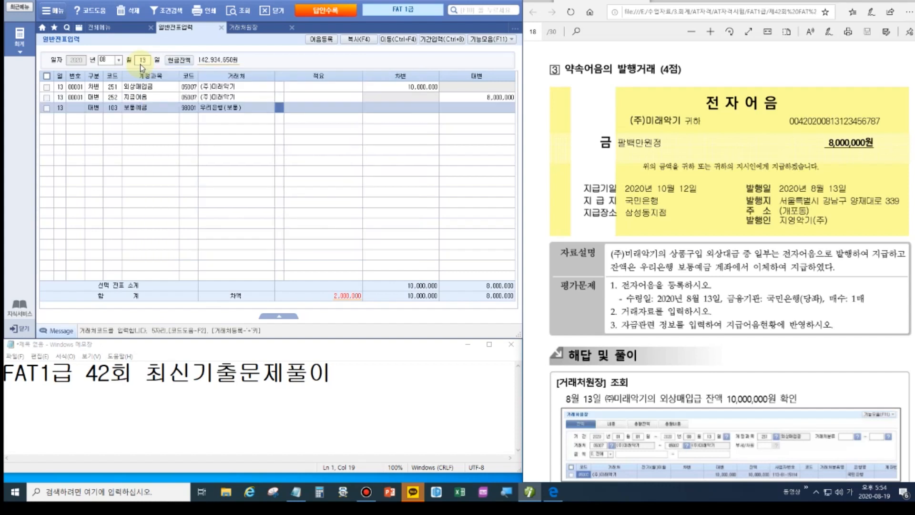
{"action": "key", "text": "Return"}
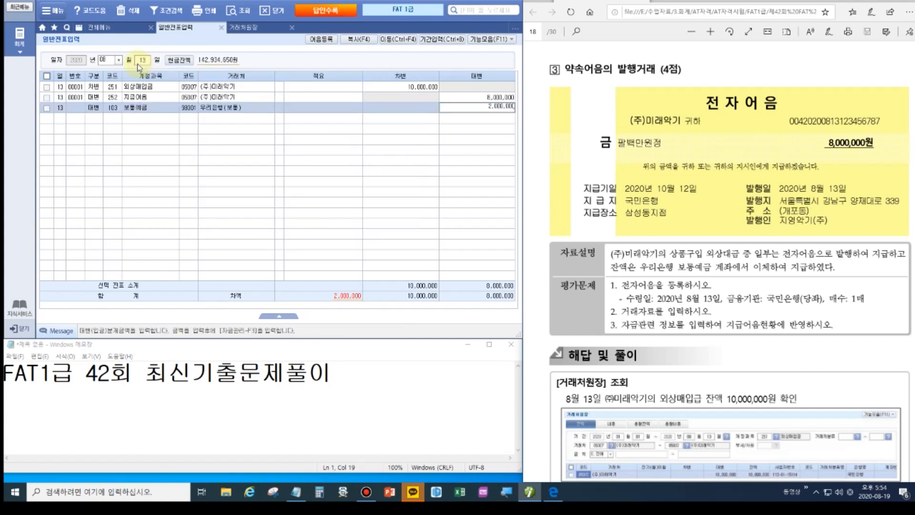
{"action": "key", "text": "Return"}
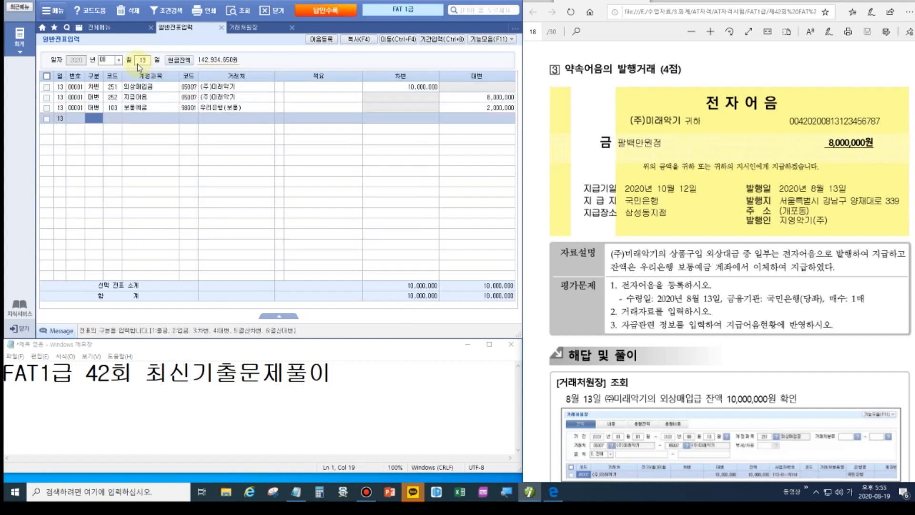
Attach the registered electronic note to the 지급어음 line.
{"action": "left_click", "coordinate": [47, 97]}
{"action": "left_click", "coordinate": [138, 99]}
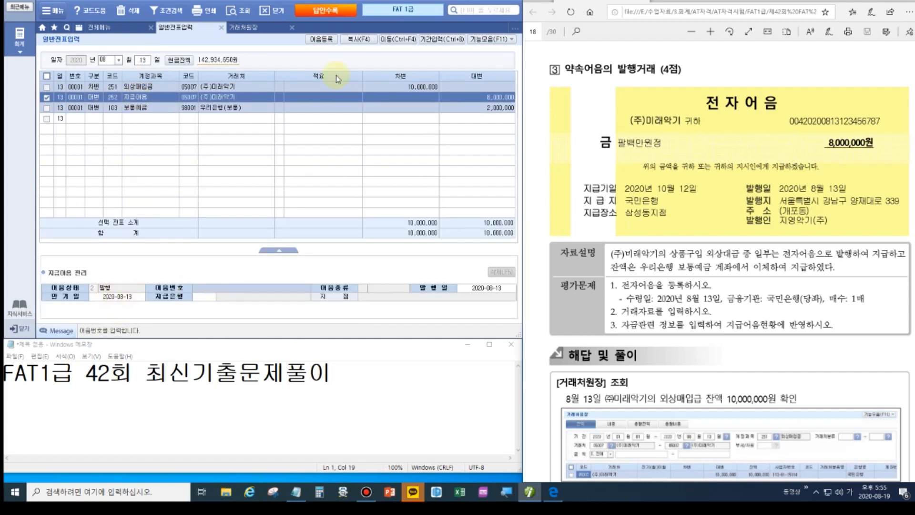
{"action": "double_click", "coordinate": [229, 288]}
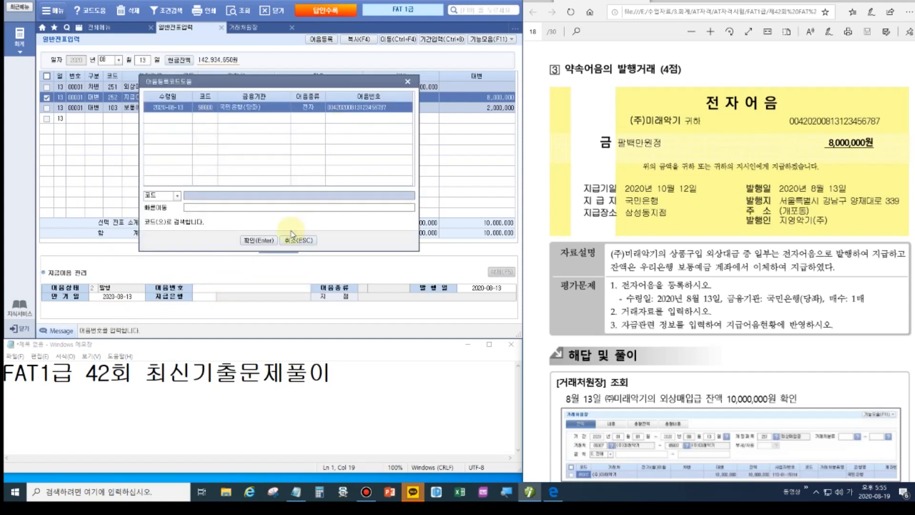
{"action": "left_click", "coordinate": [258, 240]}
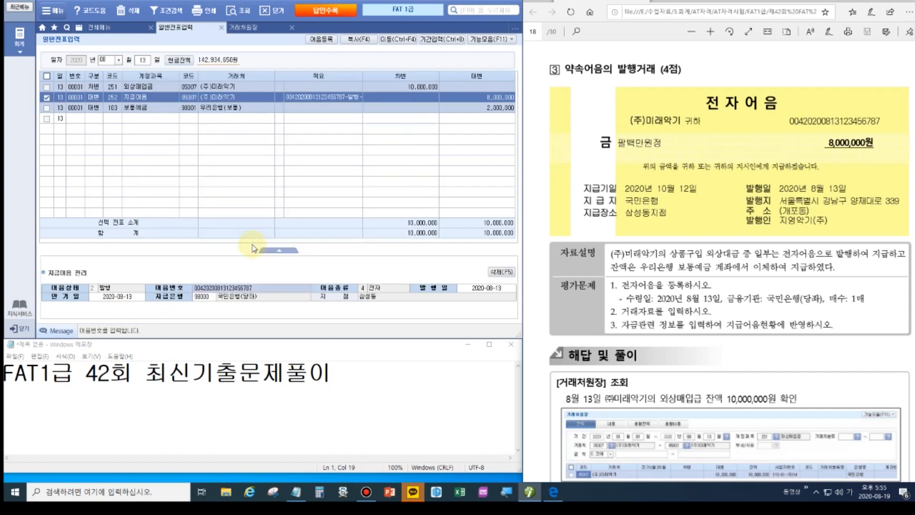
Change the note's 만기일 to 2020-10-12.
{"action": "left_click", "coordinate": [889, 2]}
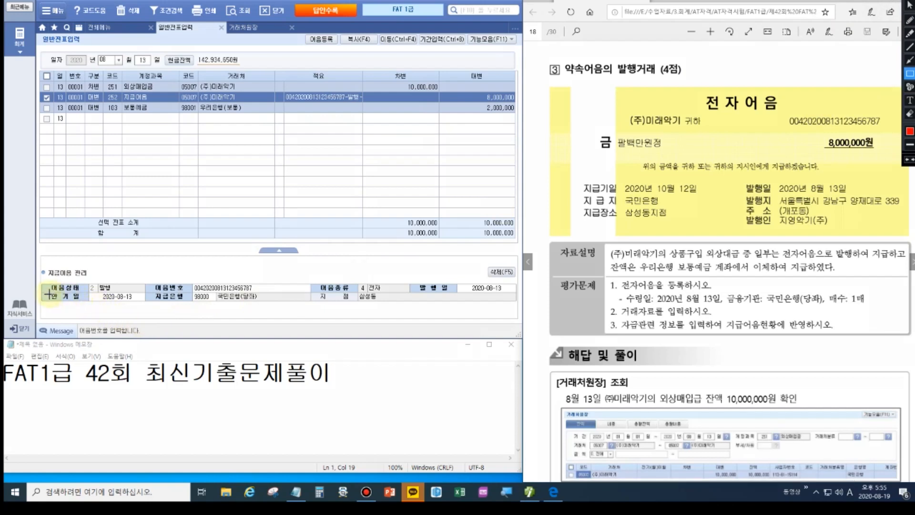
{"action": "mouse_move", "coordinate": [47, 292]}
{"action": "left_mouse_down"}
{"action": "mouse_move", "coordinate": [153, 308]}
{"action": "mouse_move", "coordinate": [145, 303]}
{"action": "left_mouse_up"}
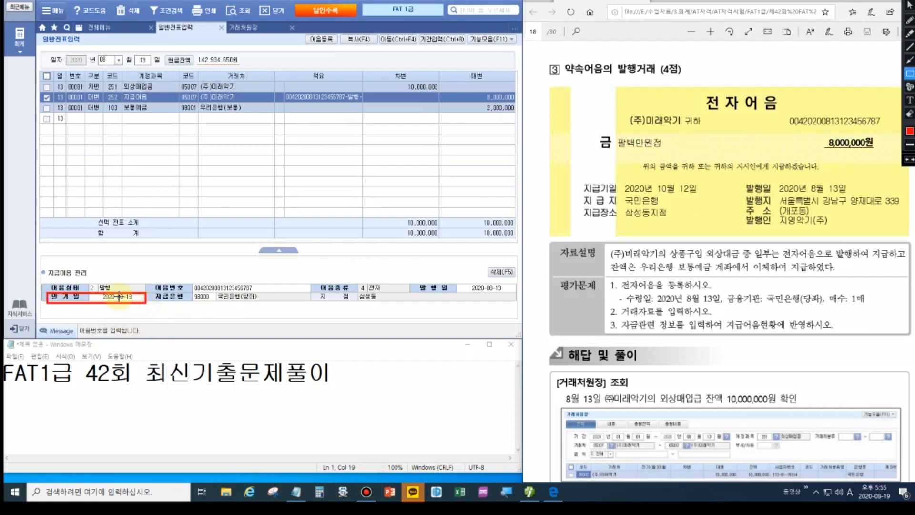
{"action": "key", "text": "Escape"}
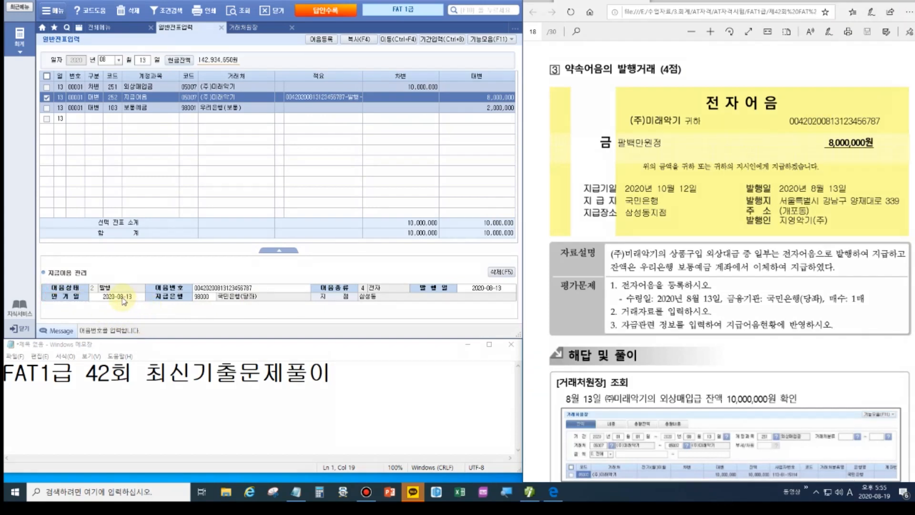
{"action": "left_click", "coordinate": [124, 297]}
{"action": "type", "text": "2020-"}
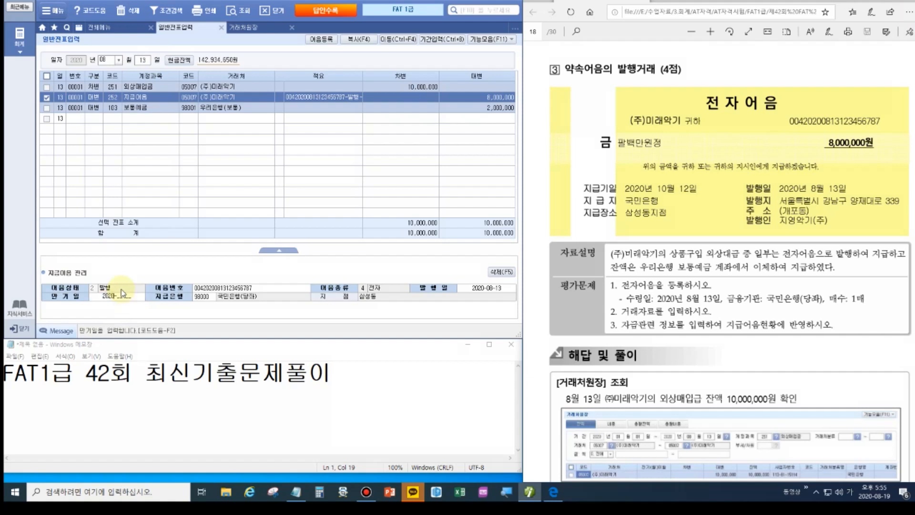
{"action": "type", "text": "10-12"}
{"action": "key", "text": "Return"}
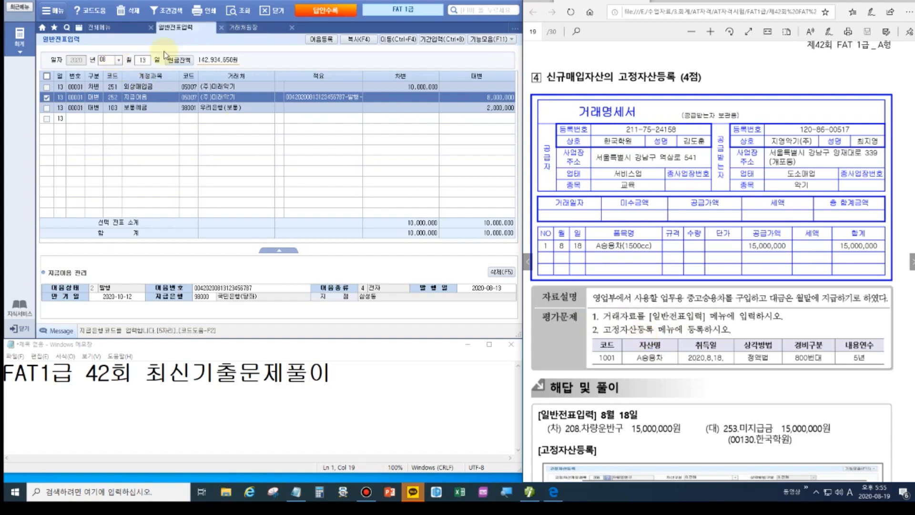
On August 18, debit 208 차량운반구 15,000,000.
{"action": "left_click", "coordinate": [143, 61]}
{"action": "type", "text": "18"}
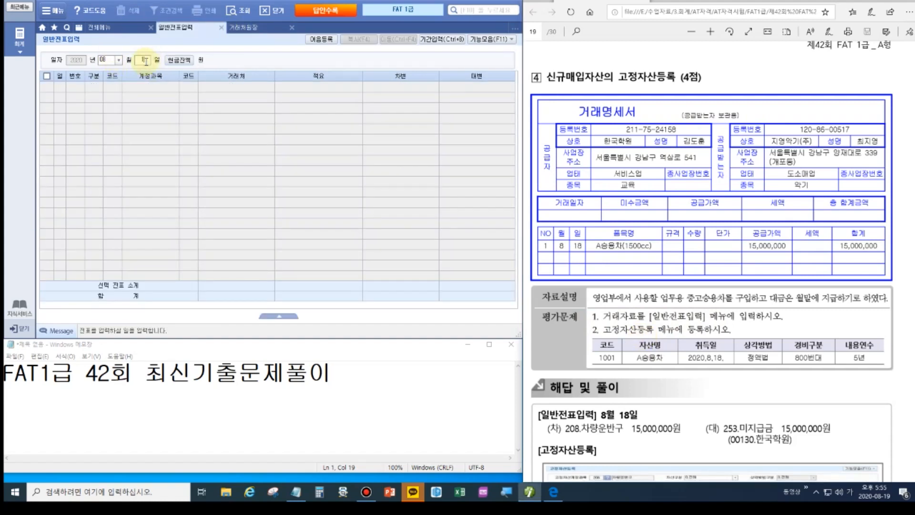
{"action": "key", "text": "Return"}
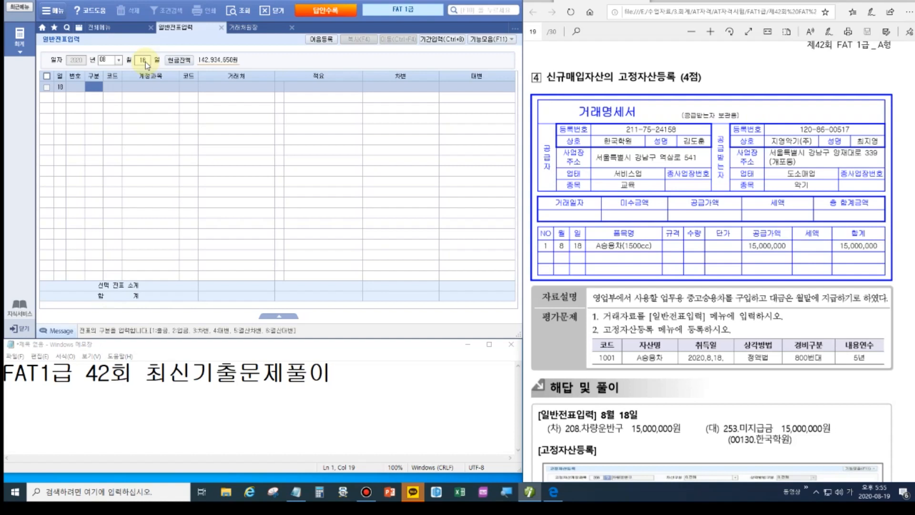
{"action": "type", "text": "3"}
{"action": "key", "text": "Return"}
{"action": "type", "text": "차량"}
{"action": "key", "text": "Return"}
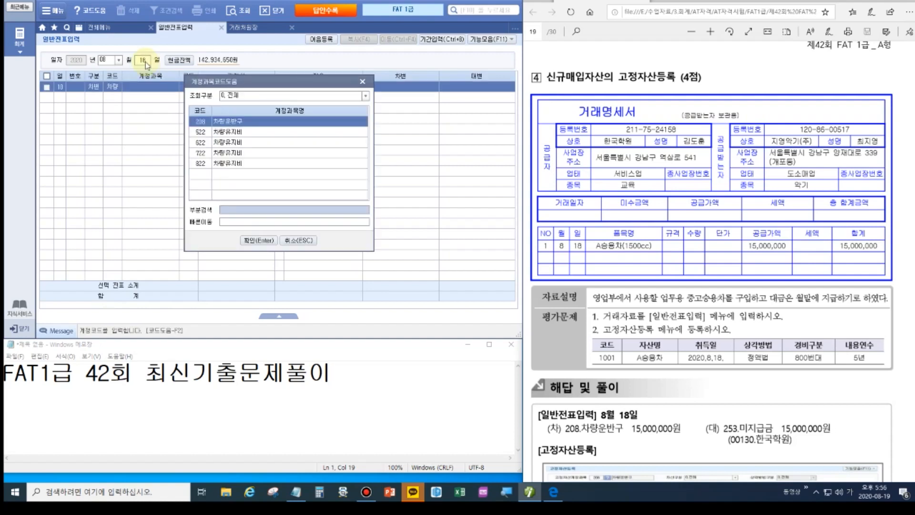
{"action": "key", "text": "Return"}
{"action": "key", "text": "Return"}
{"action": "key", "text": "Return"}
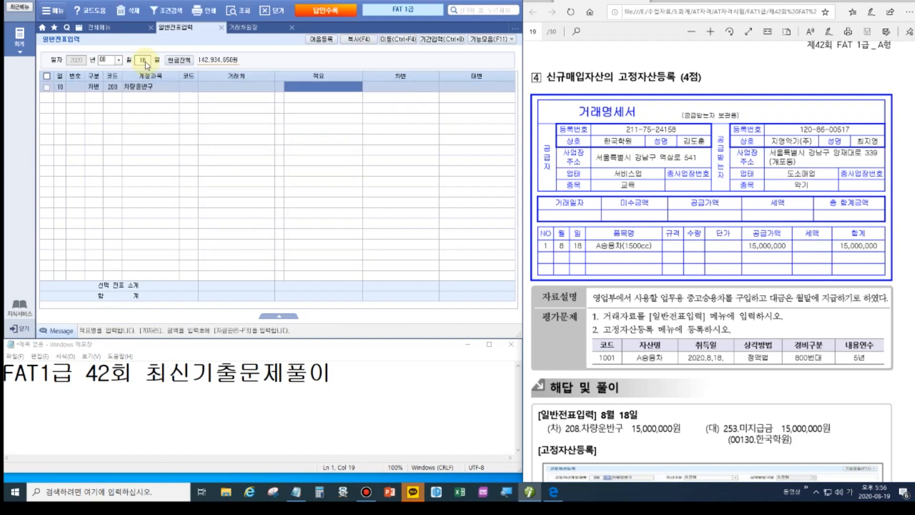
{"action": "type", "text": "15000000"}
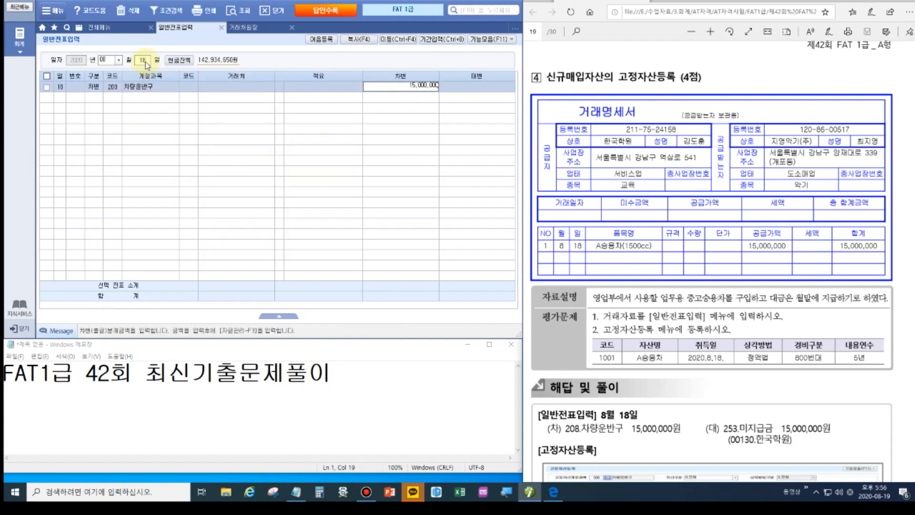
{"action": "key", "text": "Return"}
Credit 253 미지급금 15,000,000 to 한국학원, then close the ledger and voucher screens.
{"action": "type", "text": "4"}
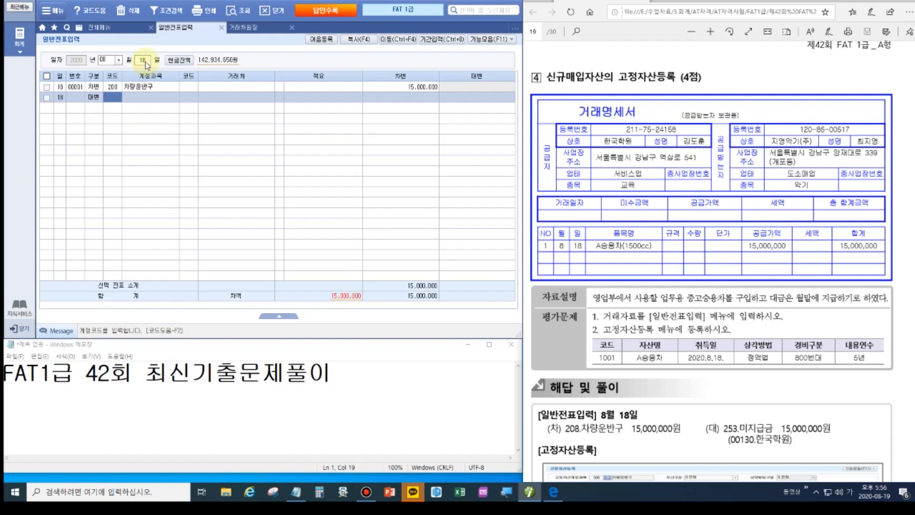
{"action": "type", "text": "253"}
{"action": "key", "text": "Return"}
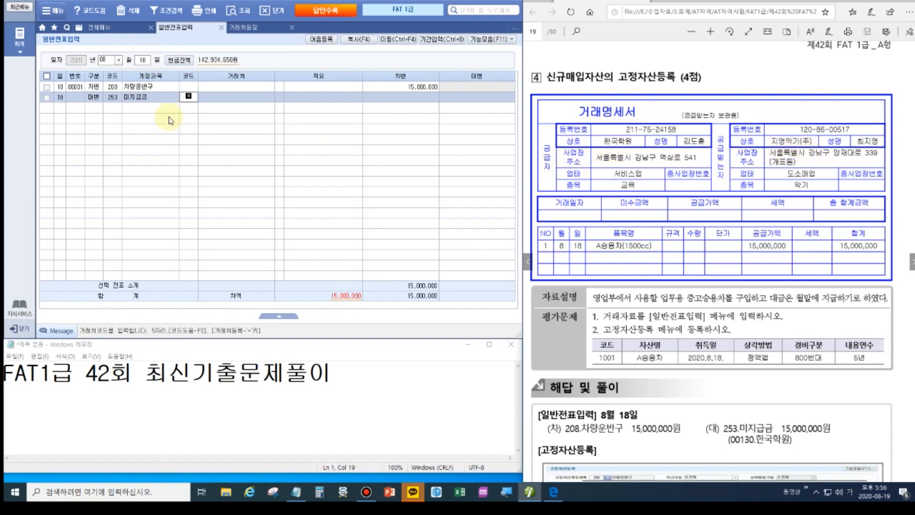
{"action": "key", "text": "F2"}
{"action": "key", "text": "Return"}
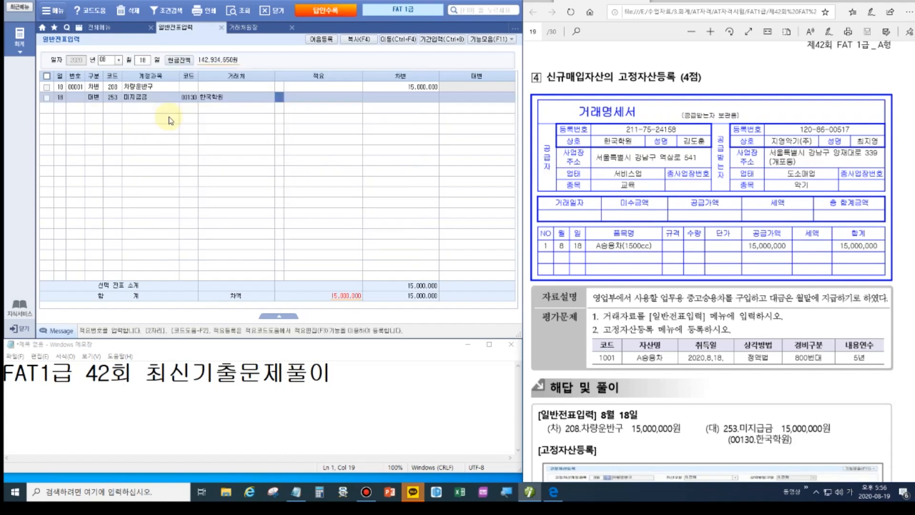
{"action": "type", "text": "15000000"}
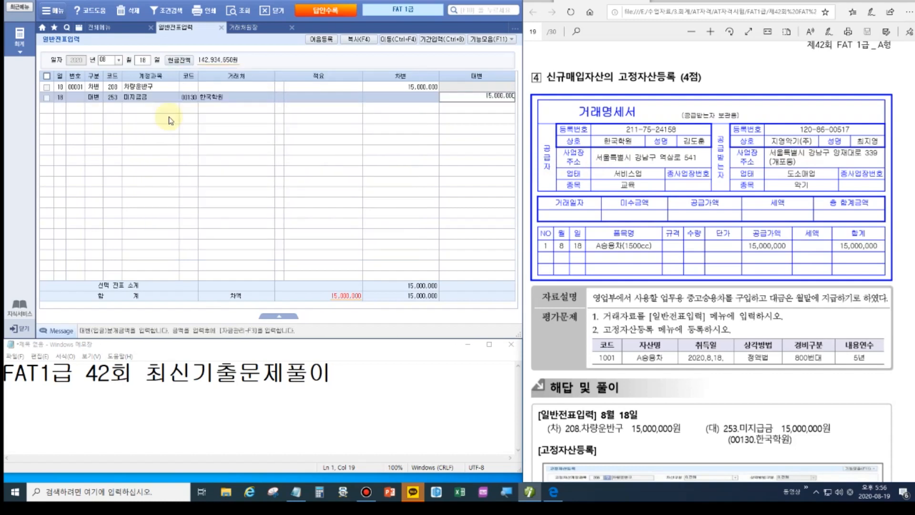
{"action": "key", "text": "Return"}
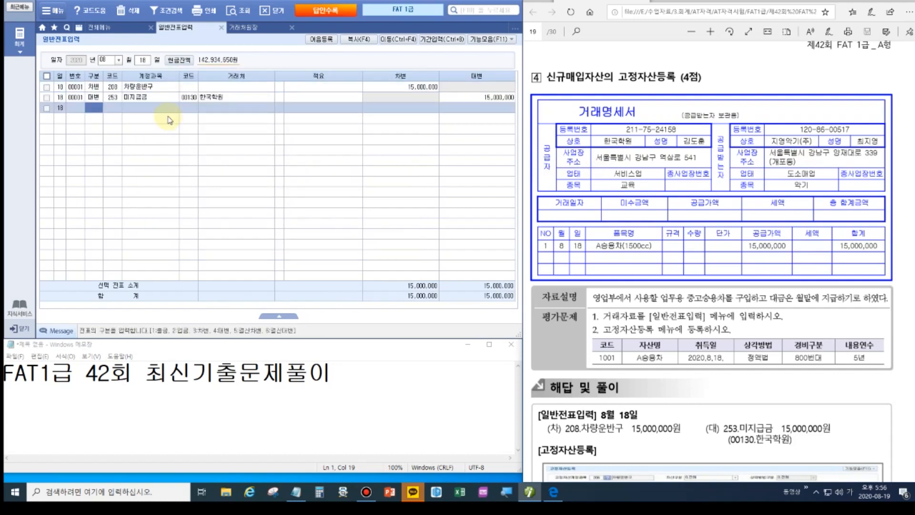
{"action": "left_click", "coordinate": [293, 27]}
{"action": "left_click", "coordinate": [221, 28]}
In 고정자산등록, add asset 001001 A승용차(1500CC) under 208 차량운반구.
{"action": "left_click", "coordinate": [314, 74]}
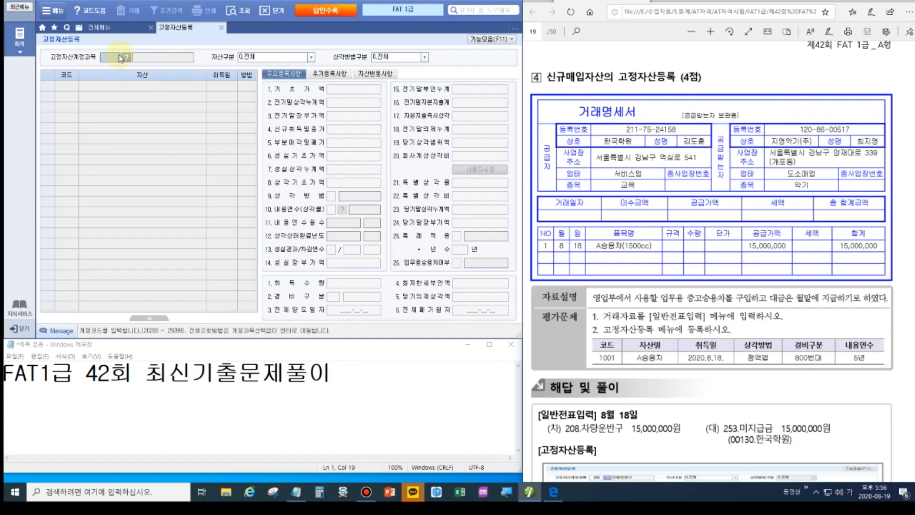
{"action": "type", "text": "208"}
{"action": "key", "text": "Return"}
{"action": "key", "text": "Return"}
{"action": "key", "text": "Return"}
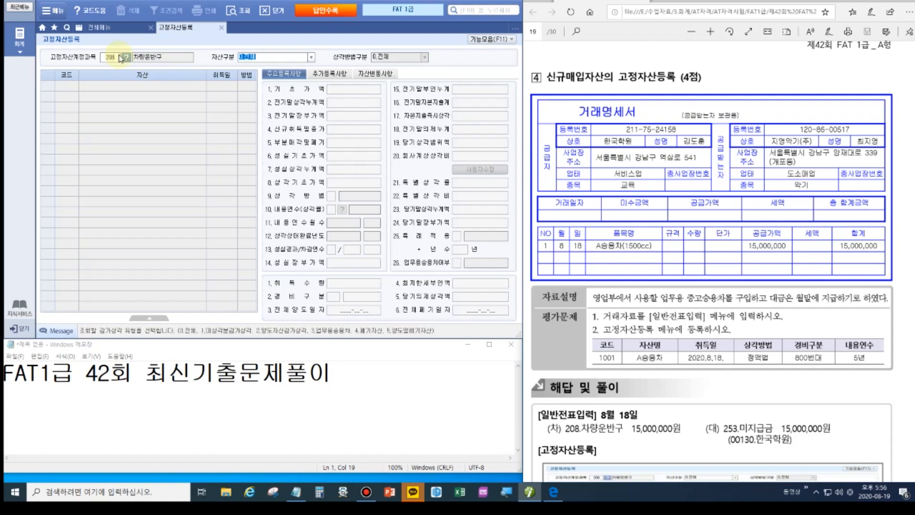
{"action": "type", "text": "1001"}
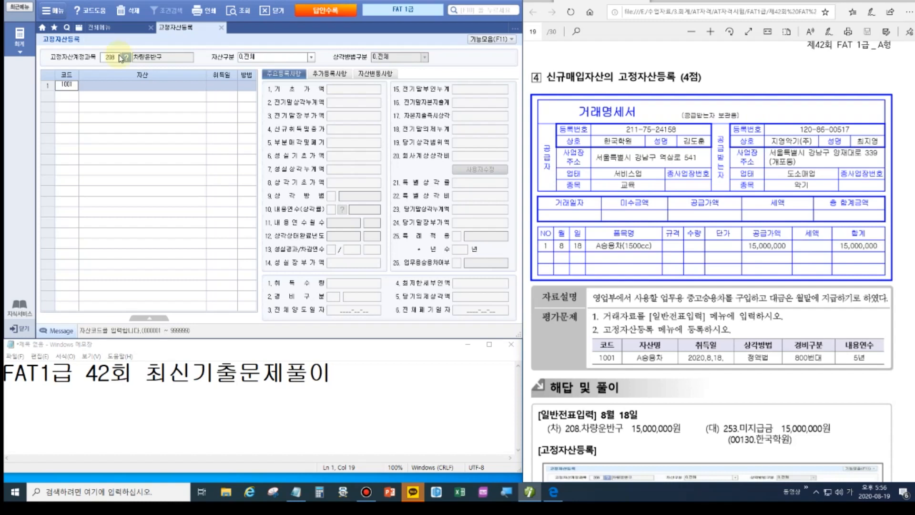
{"action": "key", "text": "Return"}
{"action": "key", "text": "Hangul"}
{"action": "type", "text": "A"}
{"action": "key", "text": "Hangul"}
{"action": "type", "text": "ㅅ승"}
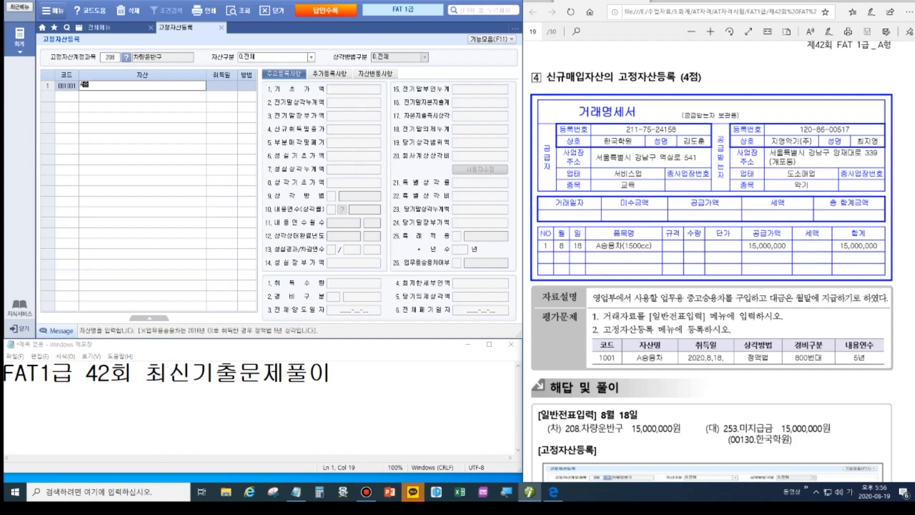
{"action": "type", "text": "용차(1500"}
{"action": "key", "text": "Hangul"}
{"action": "type", "text": "cC)"}
{"action": "key", "text": "Return"}
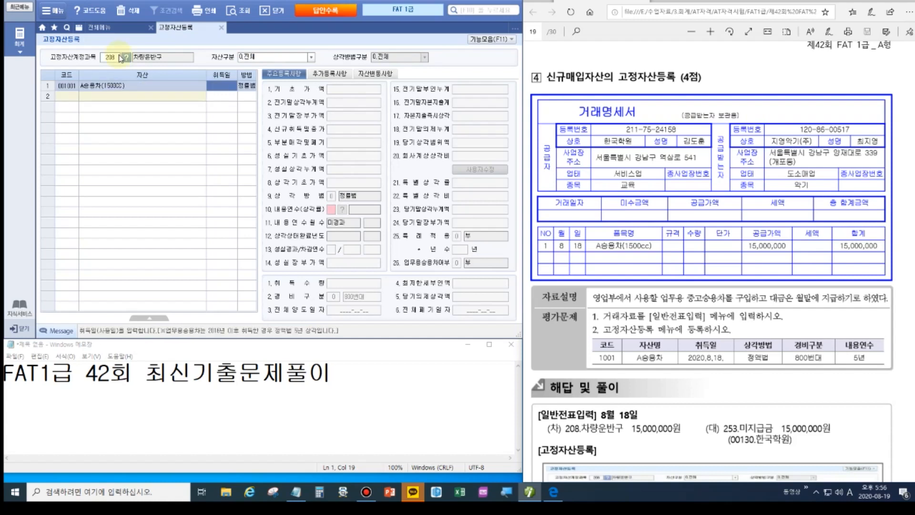
Enter acquisition date 2020-08-18, cost 15,000,000, and depreciation method 1 정액법.
{"action": "type", "text": "2020-08-18"}
{"action": "key", "text": "Return"}
{"action": "key", "text": "Return"}
{"action": "key", "text": "Return"}
{"action": "key", "text": "Return"}
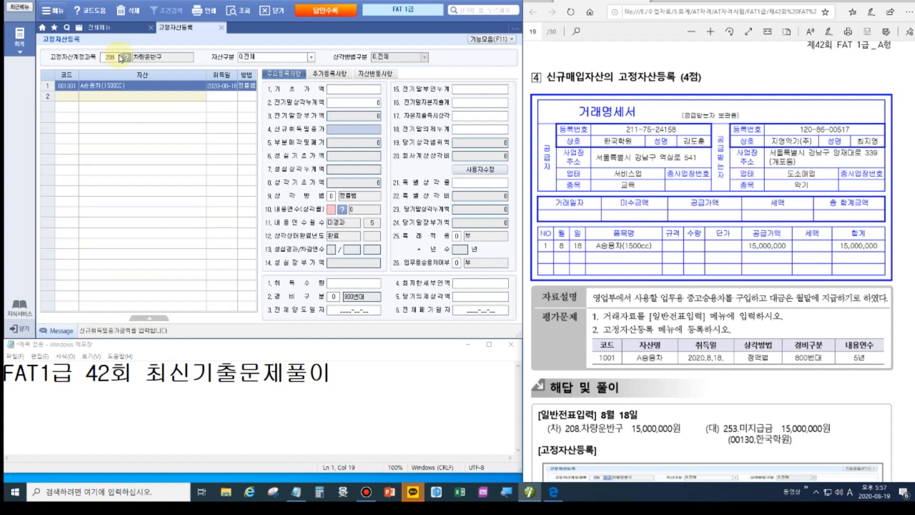
{"action": "type", "text": "15000000"}
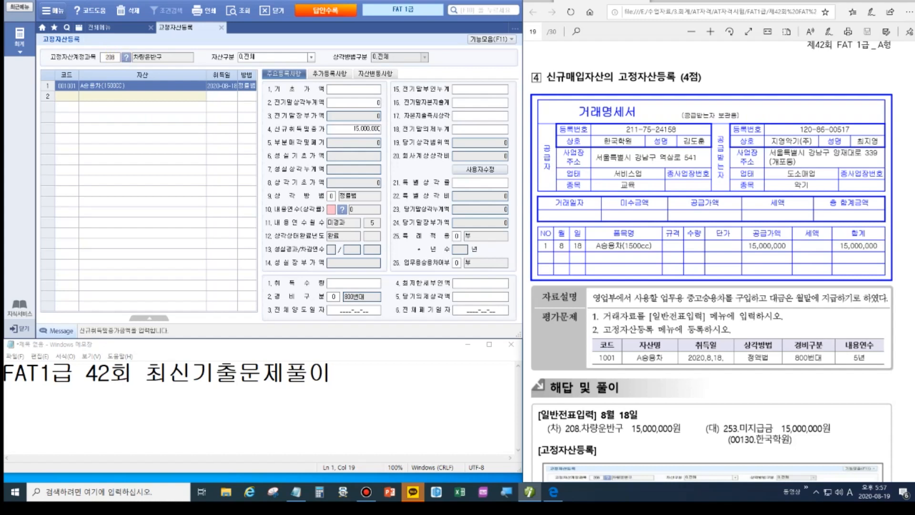
{"action": "key", "text": "Return"}
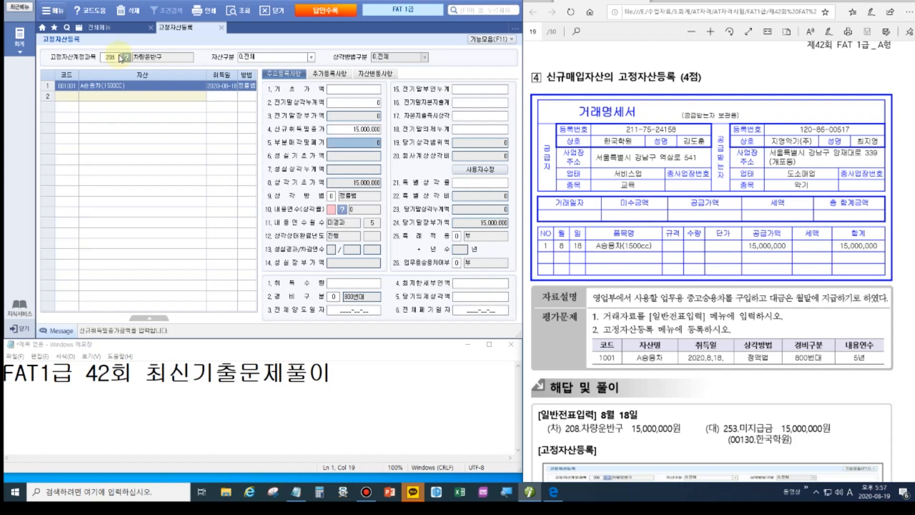
{"action": "key", "text": "Return"}
{"action": "key", "text": "Return"}
{"action": "key", "text": "Return"}
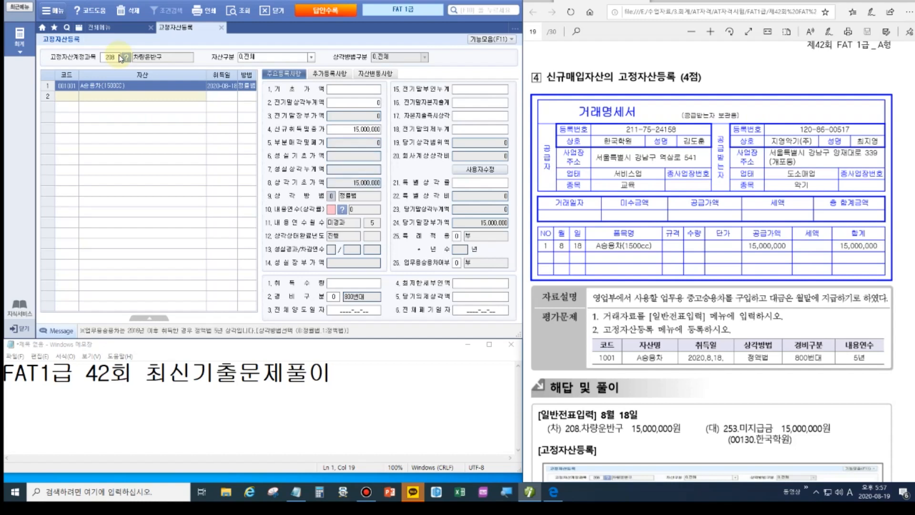
{"action": "type", "text": "1"}
{"action": "key", "text": "Return"}
{"action": "key", "text": "Return"}
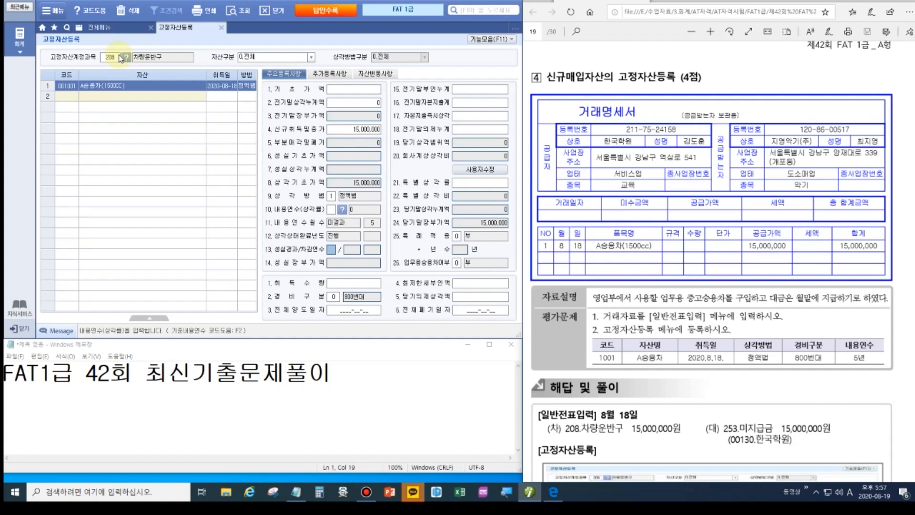
Enter a 5-year useful life for A승용차 and set 업무용승용차여부 to 1 여.
{"action": "left_click", "coordinate": [330, 211]}
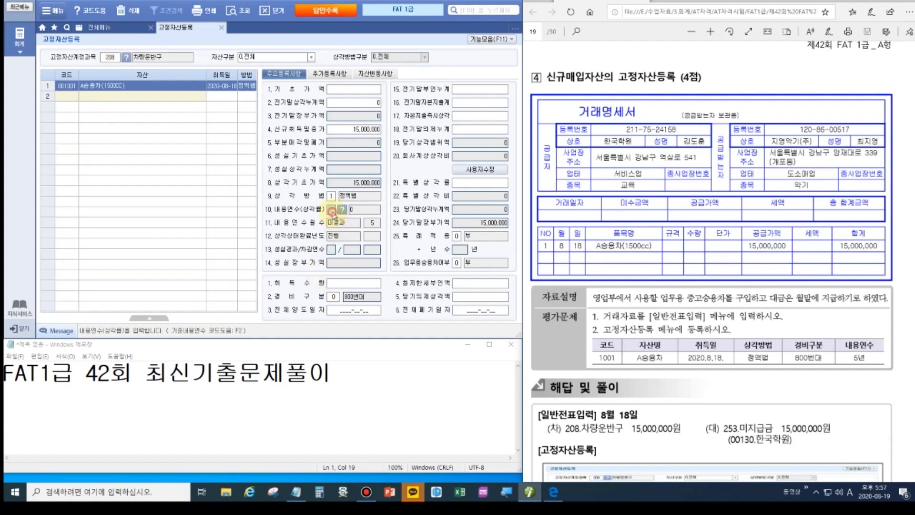
{"action": "type", "text": "5"}
{"action": "key", "text": "Return"}
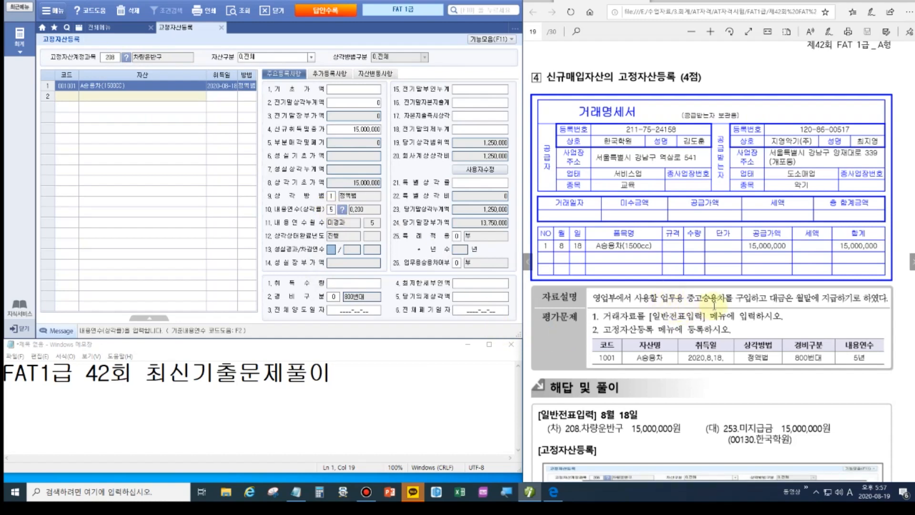
{"action": "left_click", "coordinate": [457, 263]}
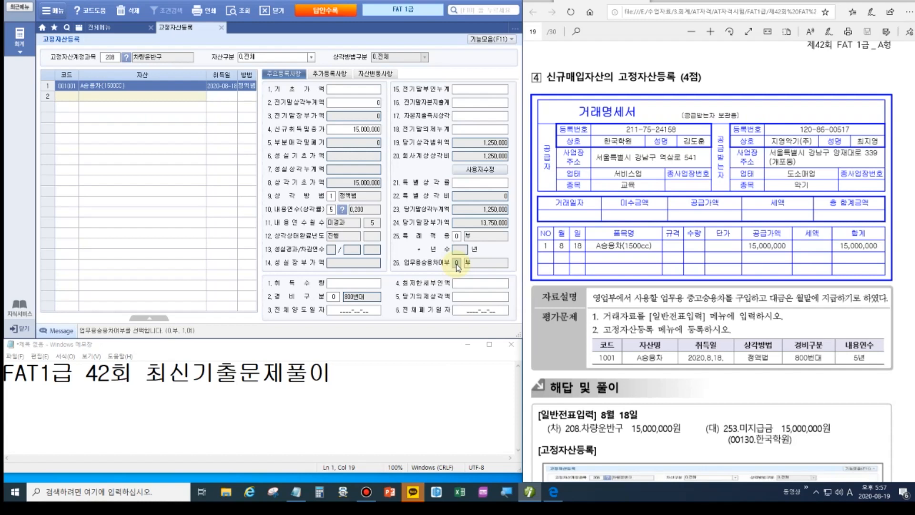
{"action": "type", "text": "1"}
{"action": "key", "text": "Return"}
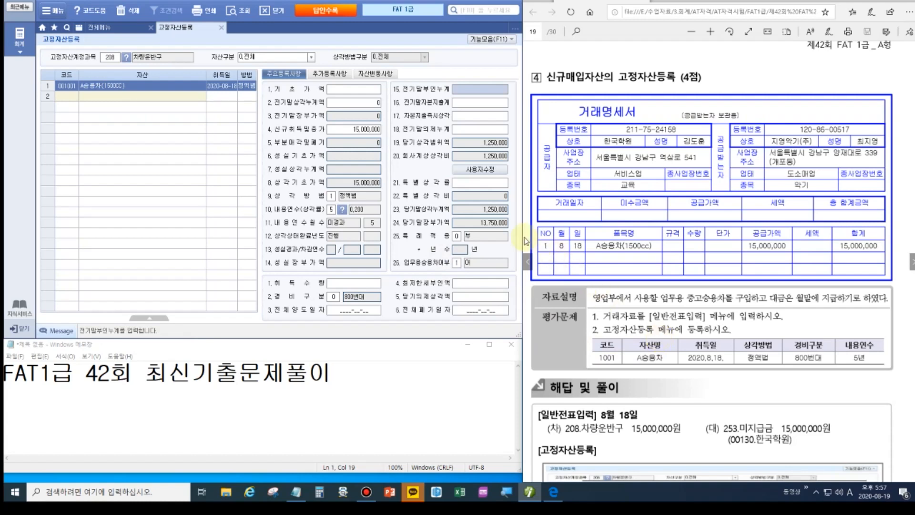
{"action": "left_click", "coordinate": [456, 235]}
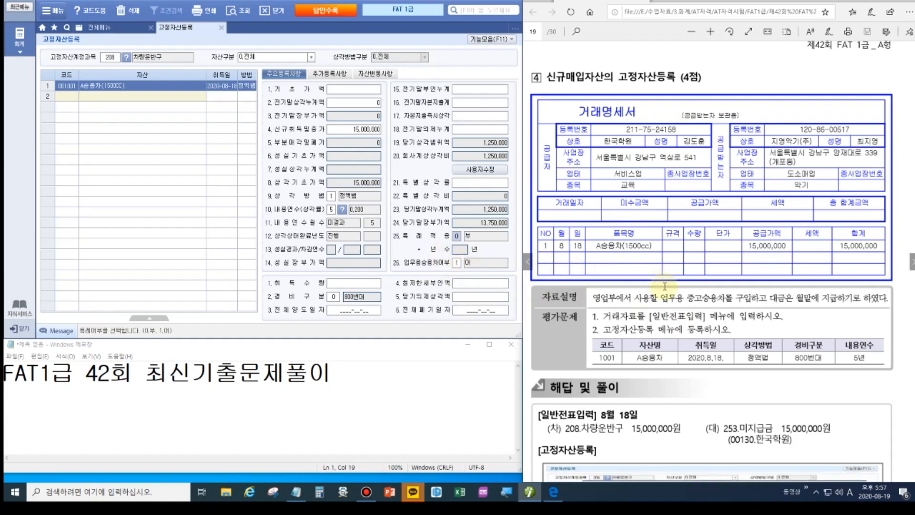
Close the 고정자산등록 tab to return to the full menu.
{"action": "scroll", "coordinate": [730, 311], "scroll_direction": "down", "scroll_amount": 5}
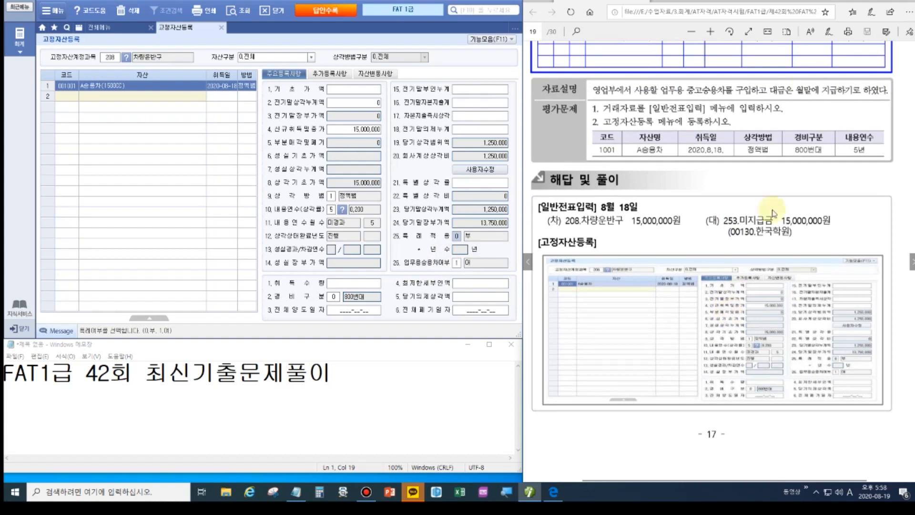
{"action": "left_click", "coordinate": [885, 3]}
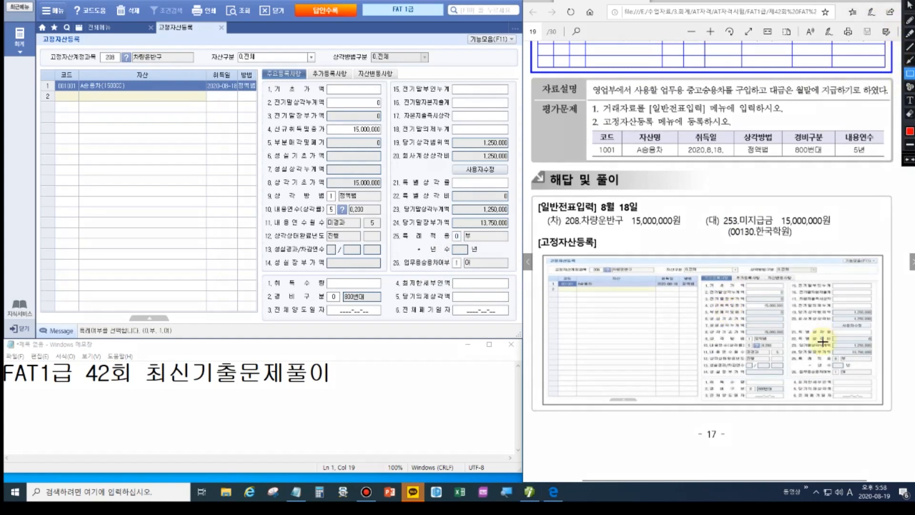
{"action": "left_click_drag", "start_coordinate": [831, 366], "coordinate": [853, 377]}
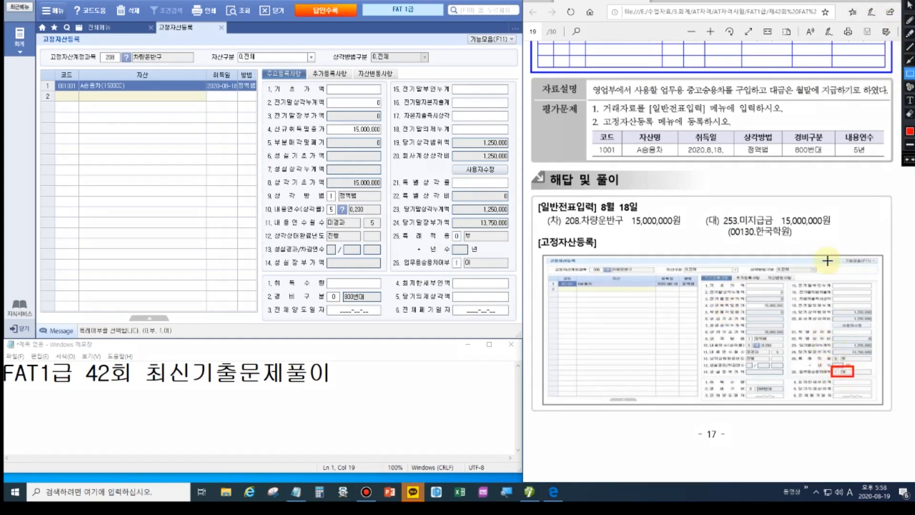
{"action": "left_click_drag", "start_coordinate": [661, 86], "coordinate": [732, 99]}
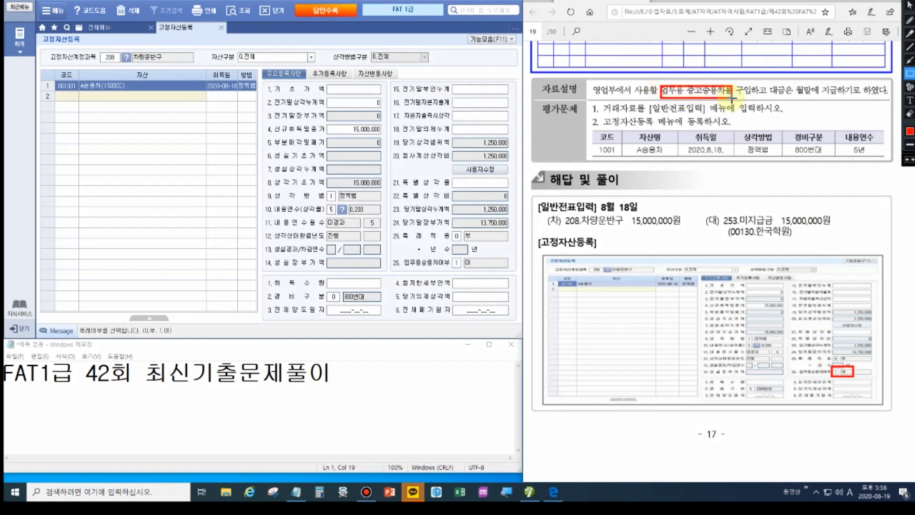
{"action": "left_click_drag", "start_coordinate": [449, 253], "coordinate": [486, 271]}
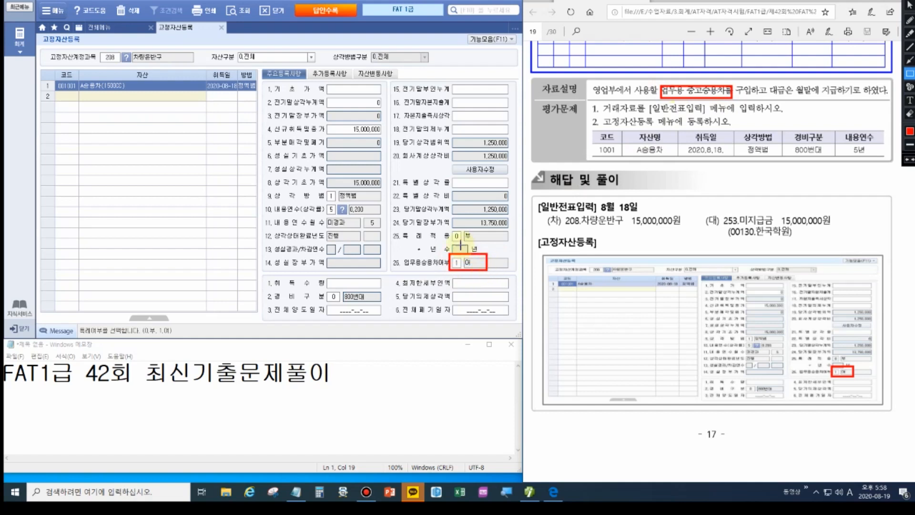
{"action": "left_click_drag", "start_coordinate": [322, 192], "coordinate": [362, 204]}
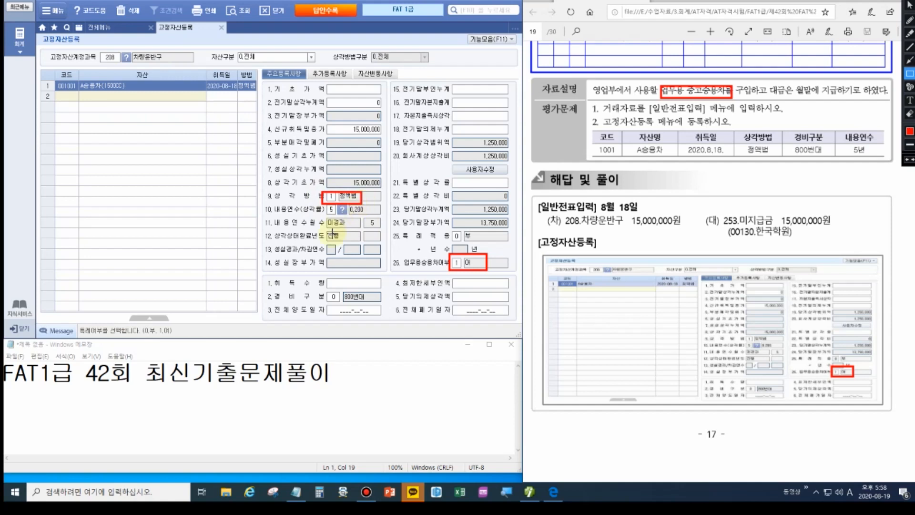
{"action": "left_click_drag", "start_coordinate": [321, 204], "coordinate": [362, 217]}
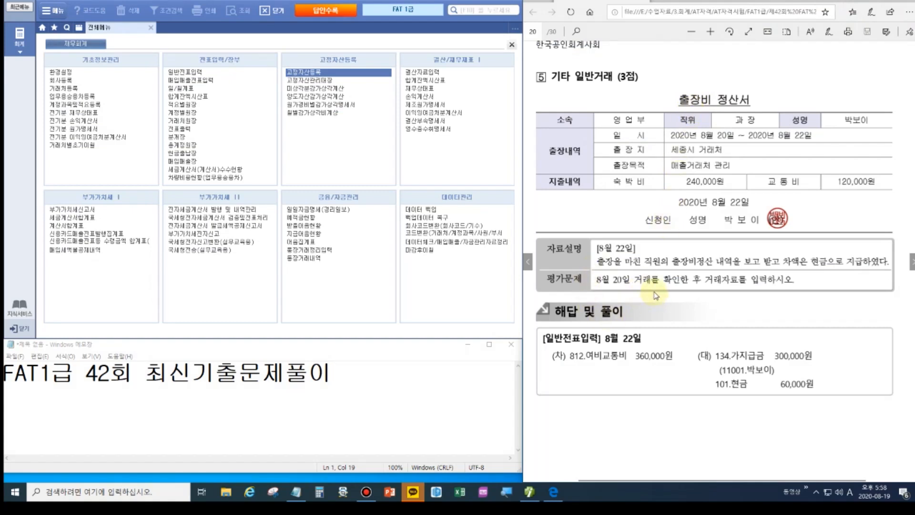
Show the August 20 general vouchers, including the 300,000 가지급금 advance voucher.
{"action": "left_click", "coordinate": [201, 72]}
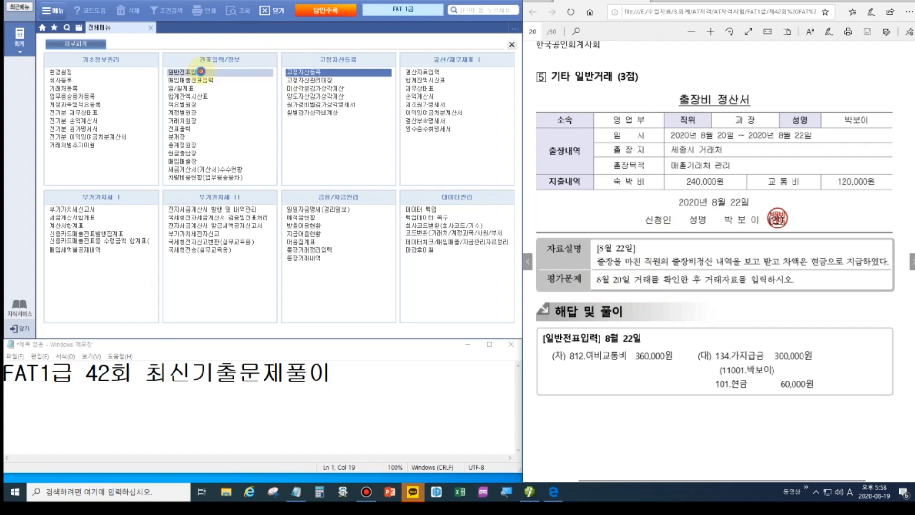
{"action": "type", "text": "8"}
{"action": "key", "text": "Return"}
{"action": "type", "text": "20"}
{"action": "key", "text": "Return"}
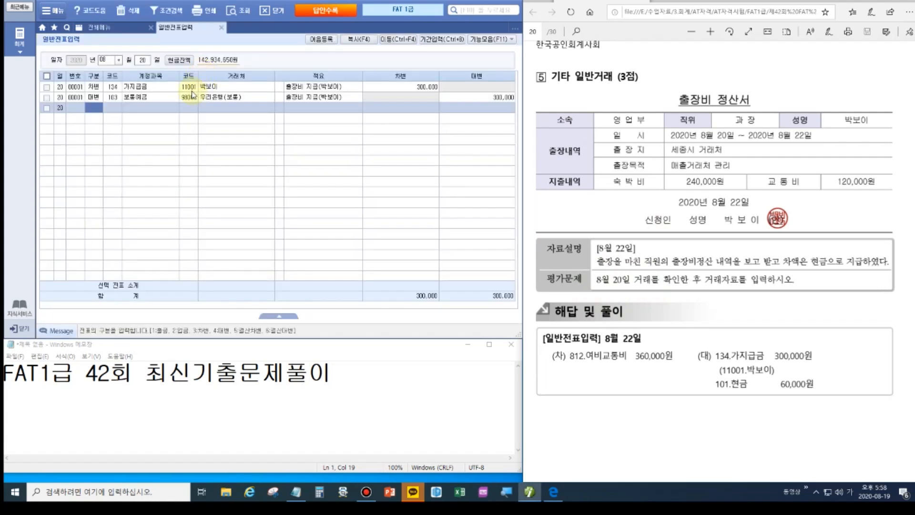
{"action": "left_click", "coordinate": [192, 89]}
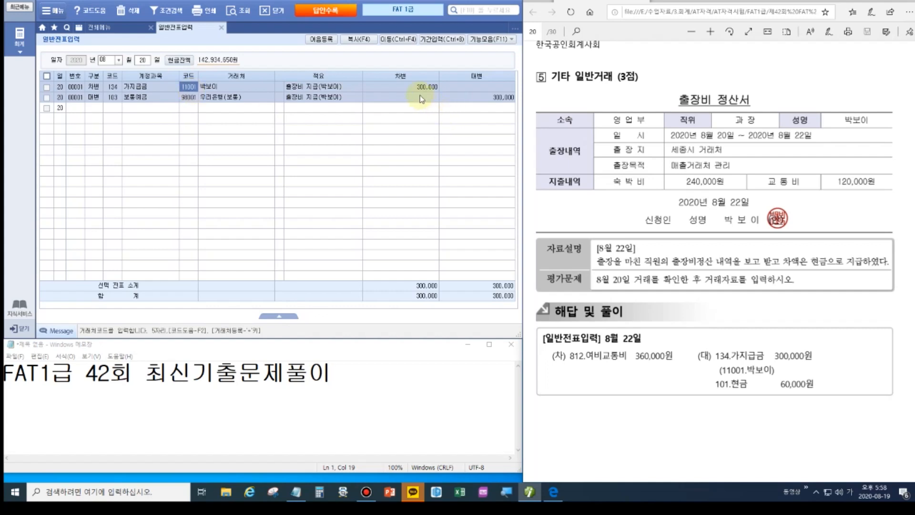
Enlarge the Notepad window and start a new line for the next entry.
{"action": "left_click_drag", "start_coordinate": [293, 341], "coordinate": [292, 196]}
{"action": "left_click", "coordinate": [345, 234]}
{"action": "key", "text": "Return"}
{"action": "key", "text": "Return"}
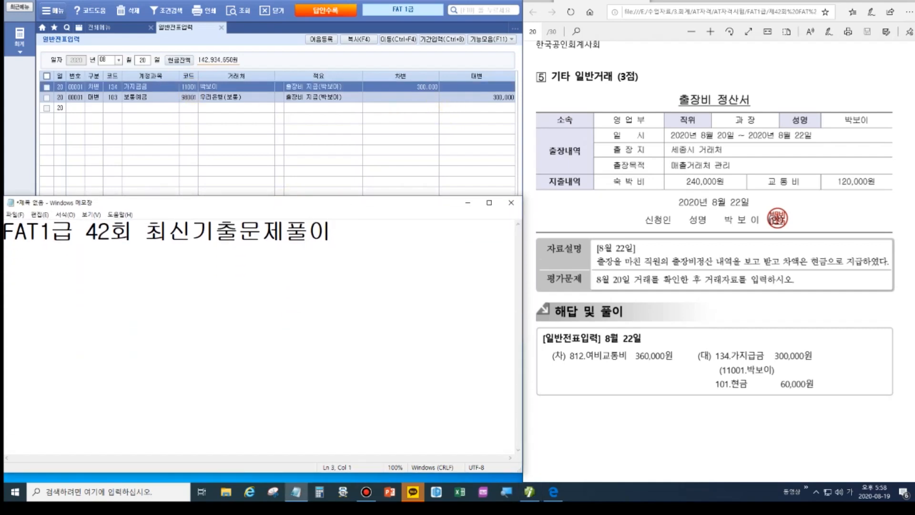
Note in Notepad: 8/22 여비교통비 360,000 / 가지급금 300,000 (with employee name), 현금 60,000.
{"action": "type", "text": "8/22"}
{"action": "type", "text": "                   /갖"}
{"action": "type", "text": "지급금"}
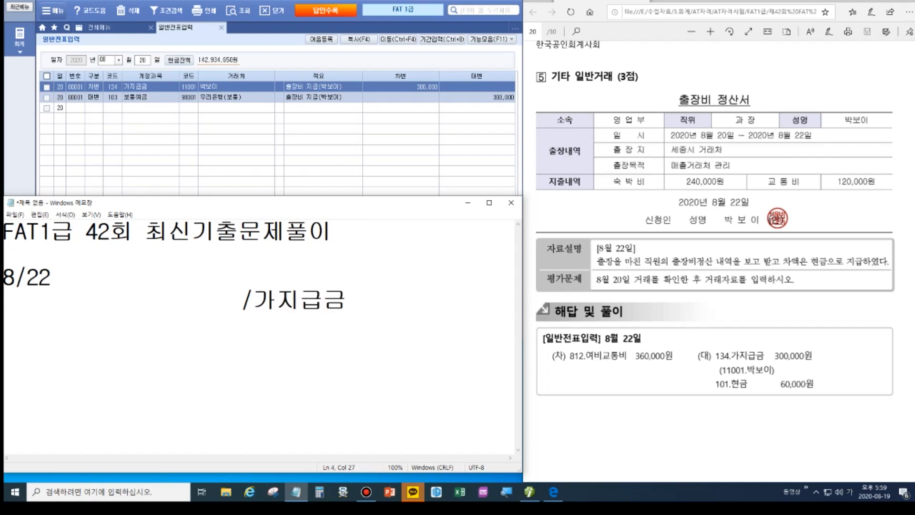
{"action": "type", "text": "  300"}
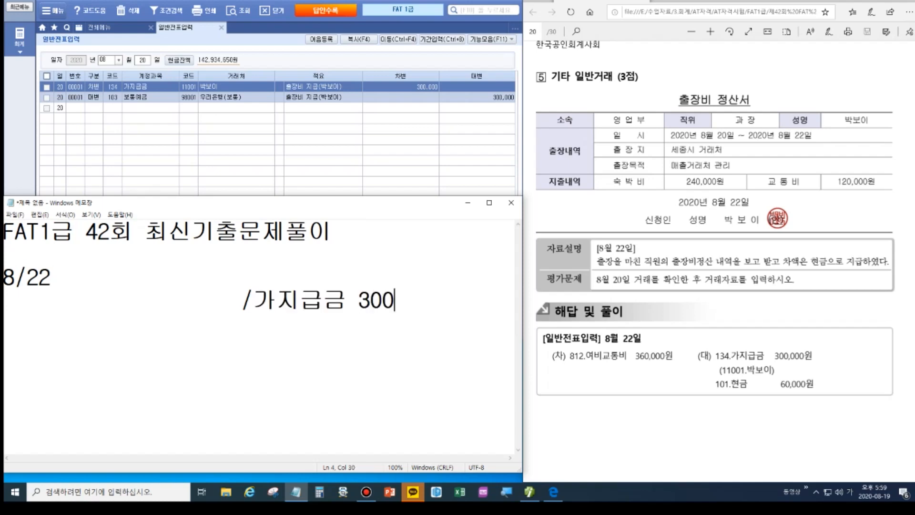
{"action": "type", "text": ",000"}
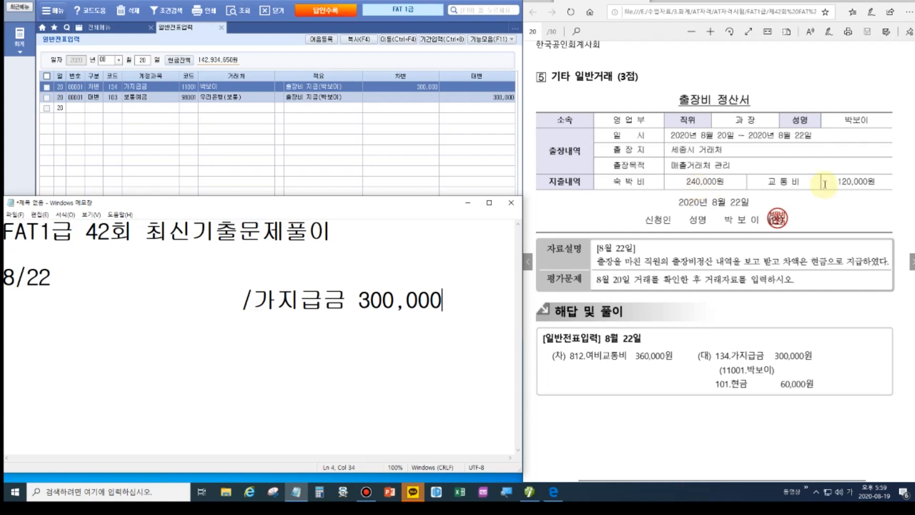
{"action": "left_click", "coordinate": [46, 299]}
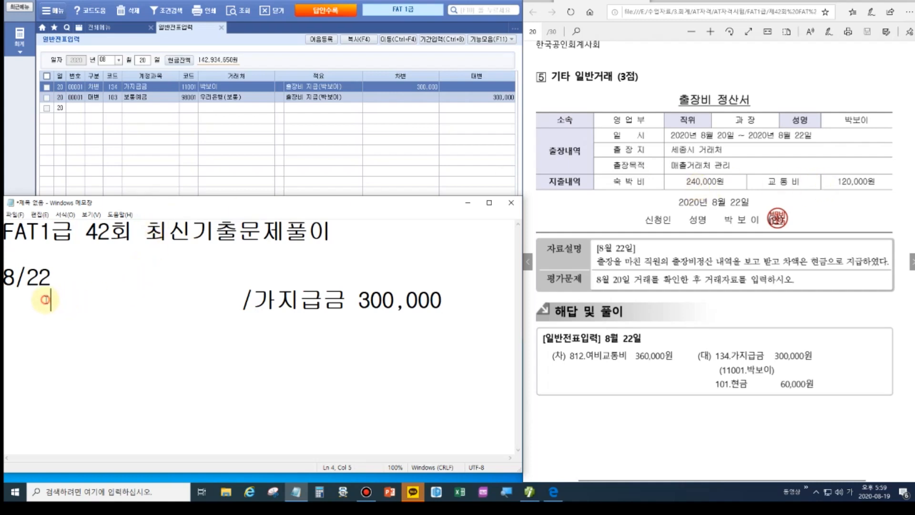
{"action": "type", "text": "여비교통"}
{"action": "type", "text": "비2"}
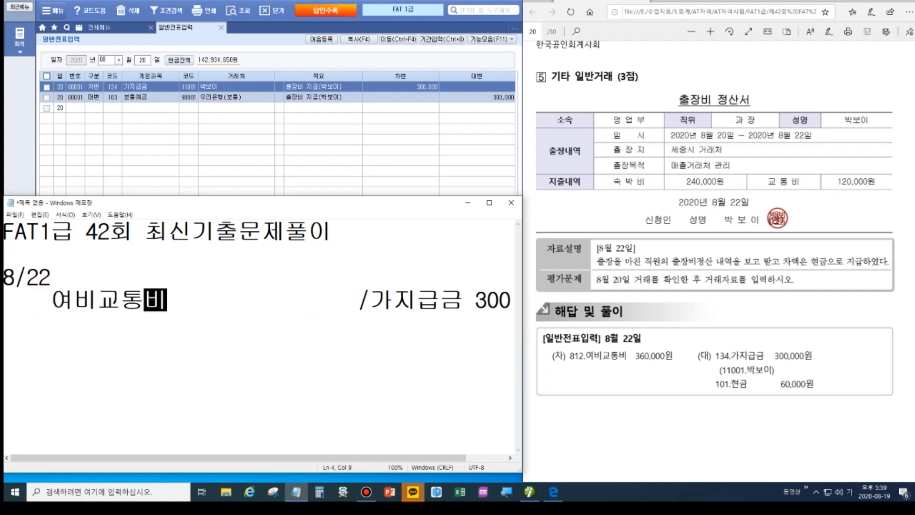
{"action": "key", "text": "BackSpace"}
{"action": "type", "text": "360,000"}
{"action": "key", "text": "Delete"}
{"action": "key", "text": "Delete"}
{"action": "key", "text": "Delete"}
{"action": "key", "text": "Delete"}
{"action": "key", "text": "Delete"}
{"action": "key", "text": "Delete"}
{"action": "key", "text": "Delete"}
{"action": "key", "text": "Delete"}
{"action": "key", "text": "Delete"}
{"action": "key", "text": "Delete"}
{"action": "key", "text": "Delete"}
{"action": "key", "text": "Delete"}
{"action": "key", "text": "Delete"}
{"action": "key", "text": "Delete"}
{"action": "key", "text": "Delete"}
{"action": "key", "text": "Delete"}
{"action": "key", "text": "End"}
{"action": "key", "text": "Return"}
{"action": "type", "text": "ㅎ"}
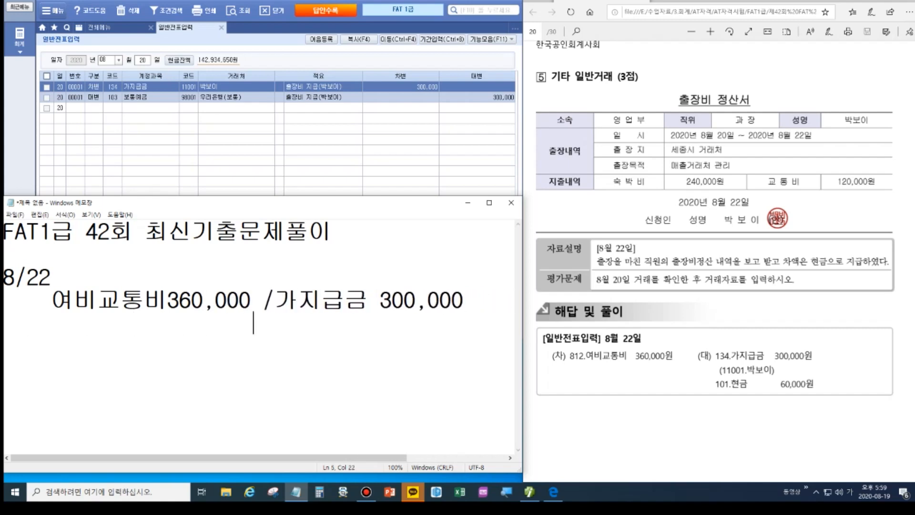
{"action": "type", "text": "현금      "}
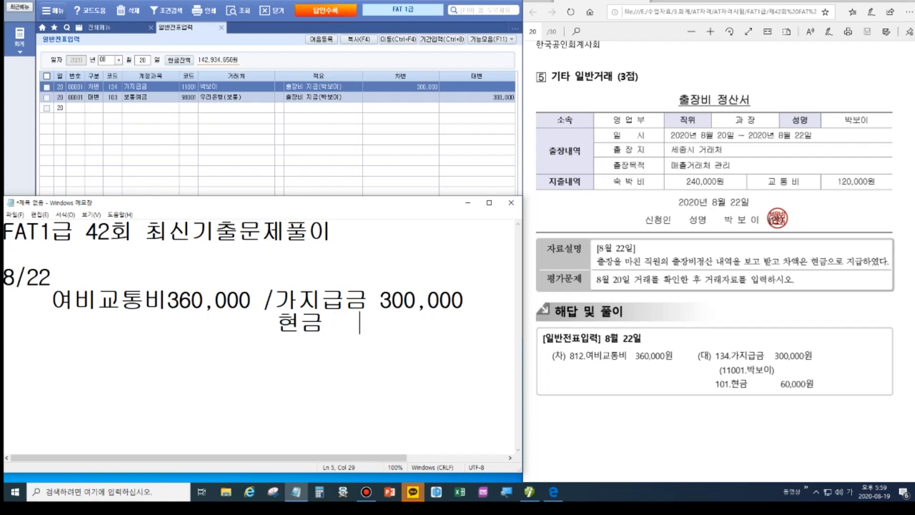
{"action": "type", "text": "60,000"}
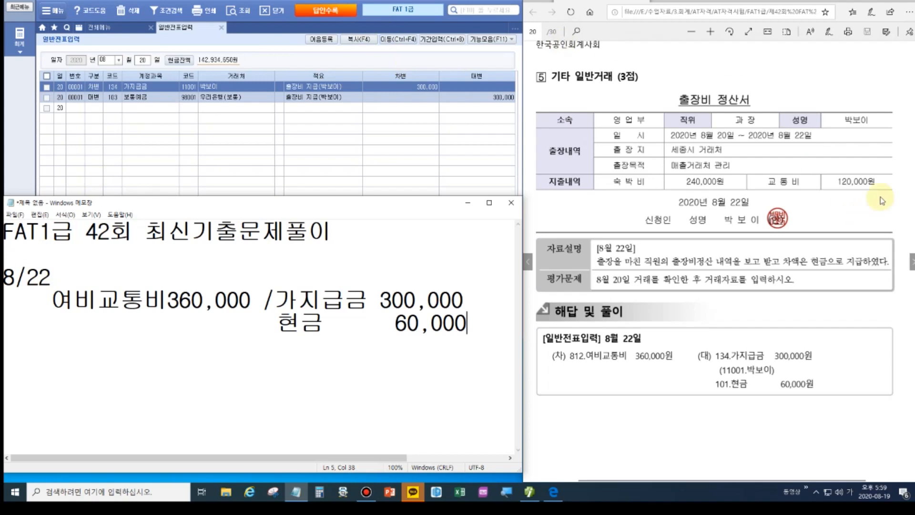
{"action": "left_click", "coordinate": [466, 293]}
{"action": "key", "text": "Home"}
{"action": "key", "text": "Delete"}
{"action": "key", "text": "Delete"}
{"action": "key", "text": "Delete"}
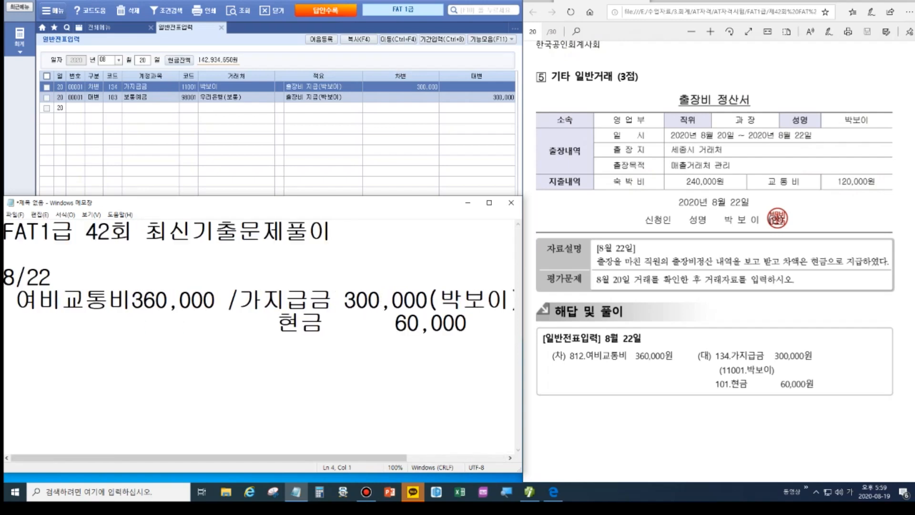
Change the voucher day to 22 in Smart A.
{"action": "left_click", "coordinate": [141, 61]}
{"action": "type", "text": "22"}
{"action": "key", "text": "Return"}
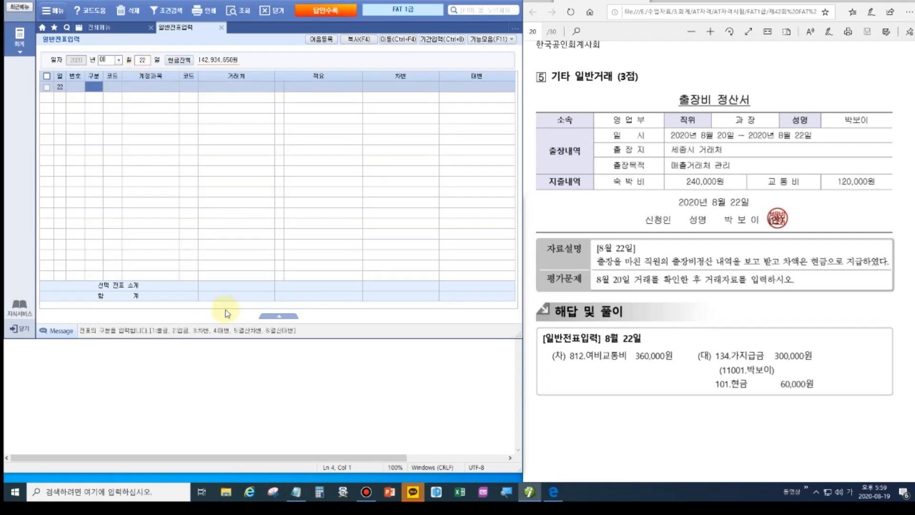
Shrink the Notepad window below the voucher grid and delete its blank line.
{"action": "left_click", "coordinate": [252, 397]}
{"action": "left_click_drag", "start_coordinate": [263, 196], "coordinate": [263, 249]}
{"action": "left_click_drag", "start_coordinate": [263, 314], "coordinate": [264, 338]}
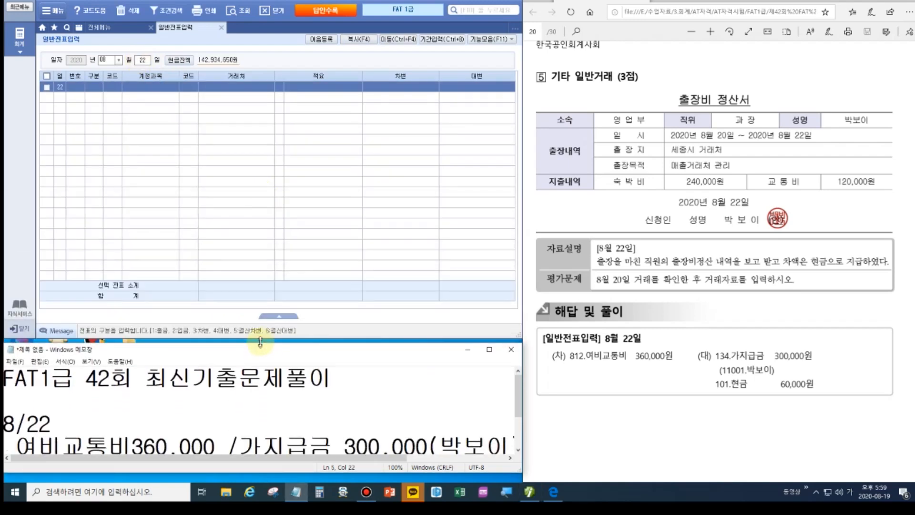
{"action": "left_click", "coordinate": [108, 398]}
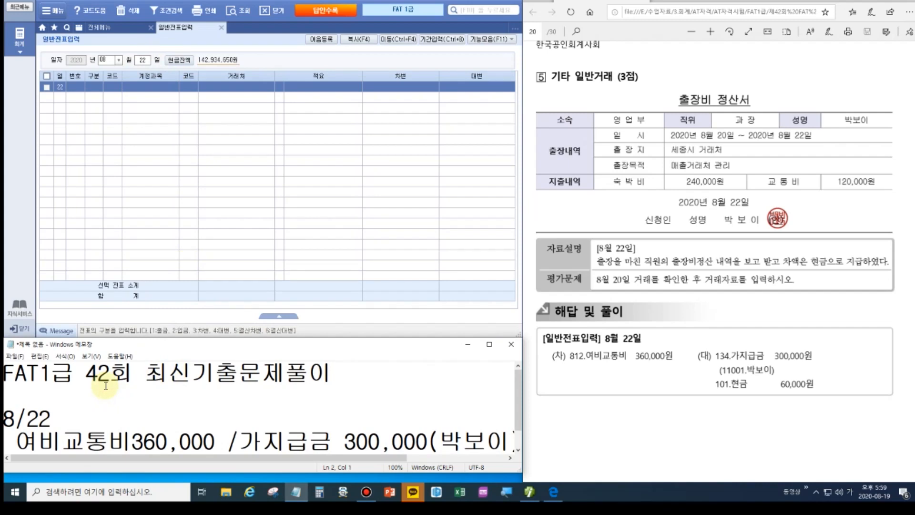
{"action": "key", "text": "Delete"}
Enter the debit line 812 여비교통비 360,000 on the August 22 voucher.
{"action": "left_click", "coordinate": [82, 88]}
{"action": "left_click", "coordinate": [83, 89]}
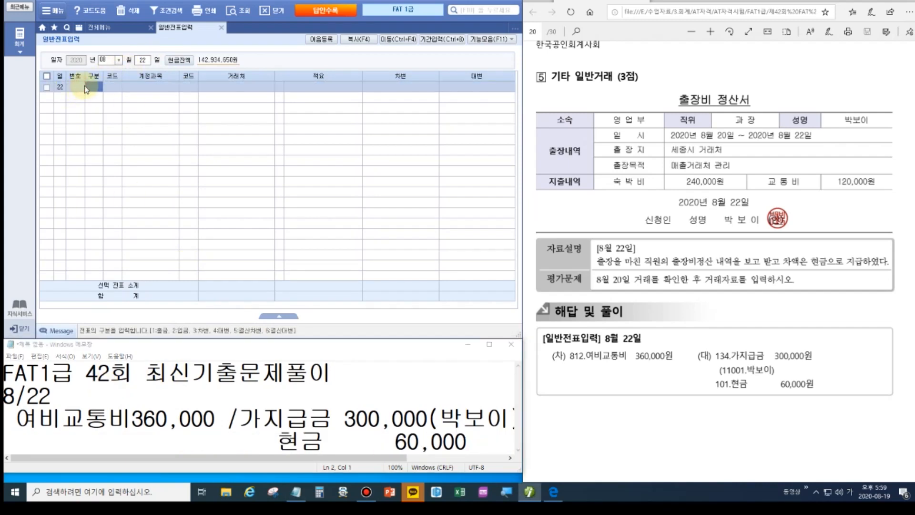
{"action": "type", "text": "3"}
{"action": "key", "text": "Return"}
{"action": "type", "text": "812"}
{"action": "key", "text": "Return"}
{"action": "key", "text": "Return"}
{"action": "key", "text": "Return"}
{"action": "key", "text": "Return"}
{"action": "key", "text": "Return"}
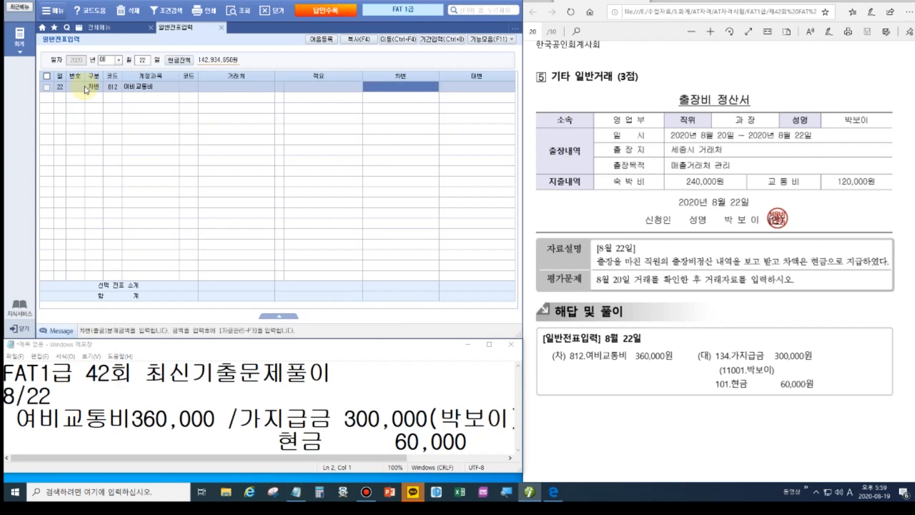
{"action": "type", "text": "360"}
{"action": "key", "text": "Return"}
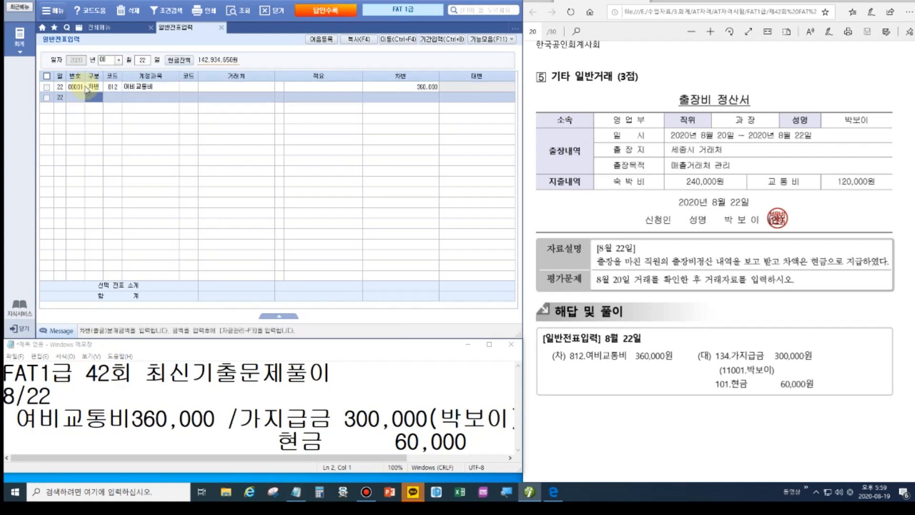
Add credits 134 가지급금 300,000 (거래처 11001) and 101 현금 60,000 to balance the voucher.
{"action": "type", "text": "4"}
{"action": "key", "text": "Return"}
{"action": "type", "text": "134"}
{"action": "key", "text": "Return"}
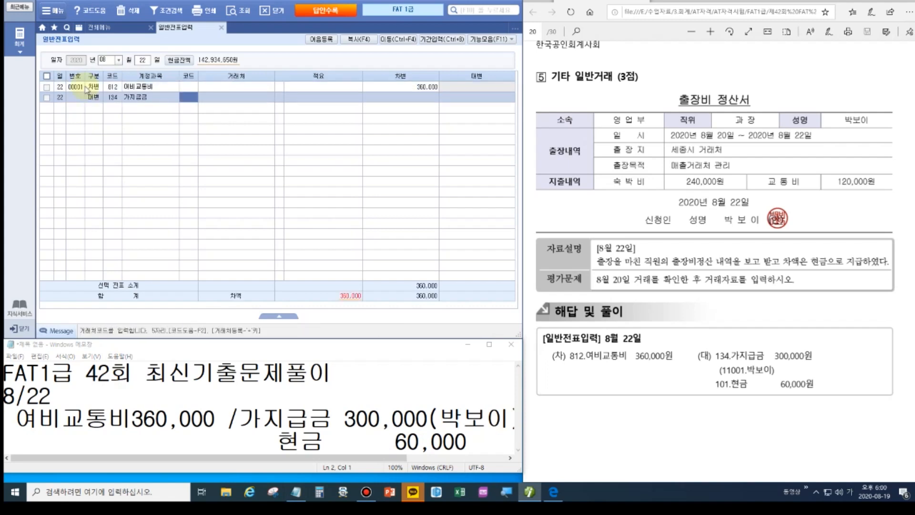
{"action": "type", "text": "11001"}
{"action": "key", "text": "Return"}
{"action": "key", "text": "Return"}
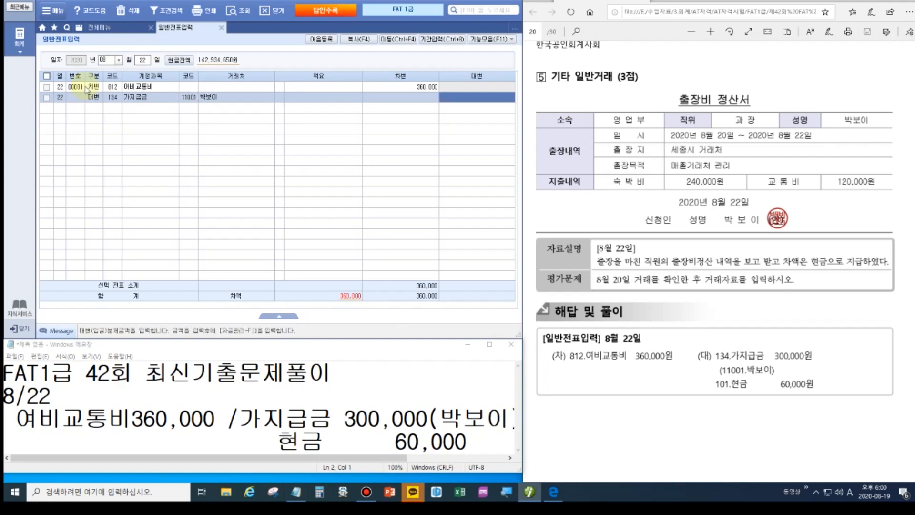
{"action": "type", "text": "300,000"}
{"action": "key", "text": "Return"}
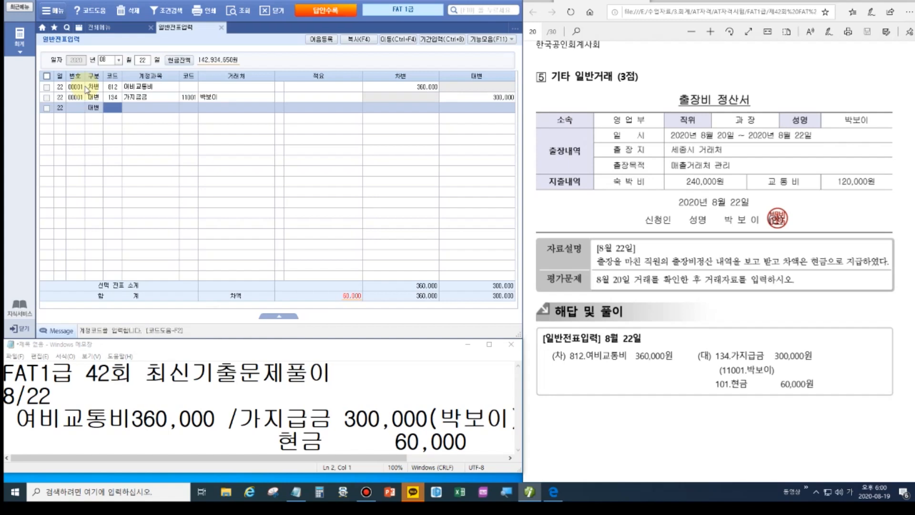
{"action": "type", "text": "101"}
{"action": "key", "text": "Return"}
{"action": "key", "text": "Return"}
{"action": "key", "text": "Return"}
{"action": "key", "text": "Return"}
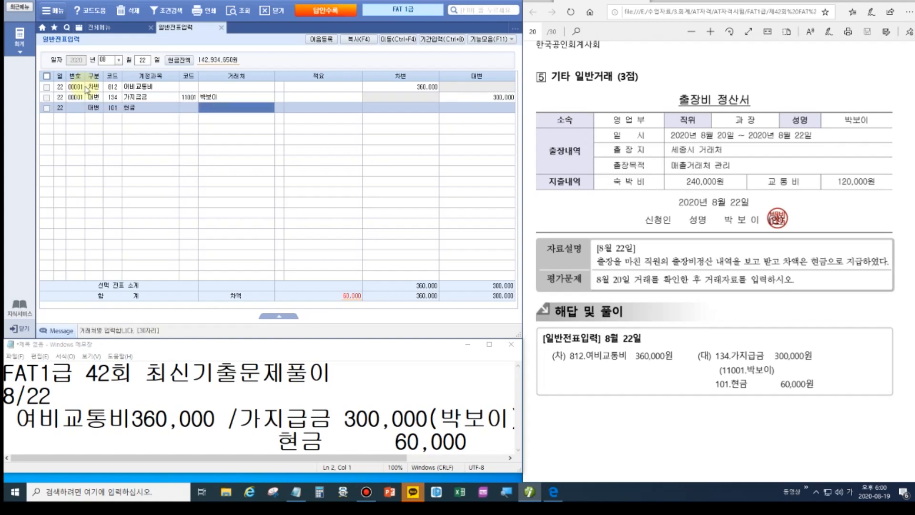
{"action": "type", "text": "6"}
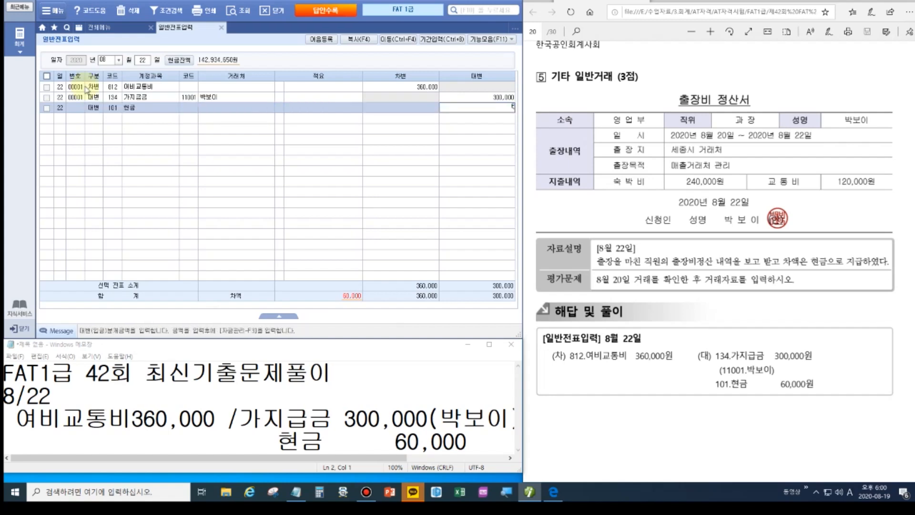
{"action": "key", "text": "Return"}
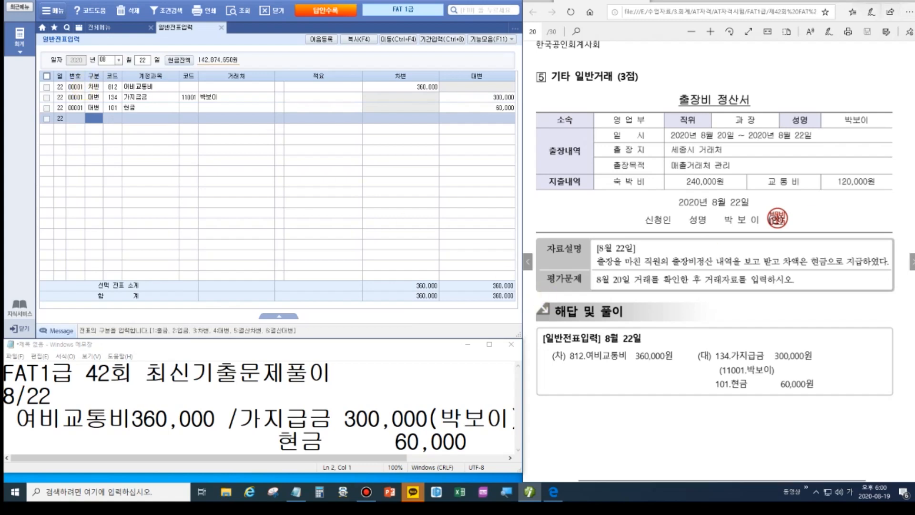
{"action": "left_click", "coordinate": [871, 10]}
{"action": "left_click", "coordinate": [912, 262]}
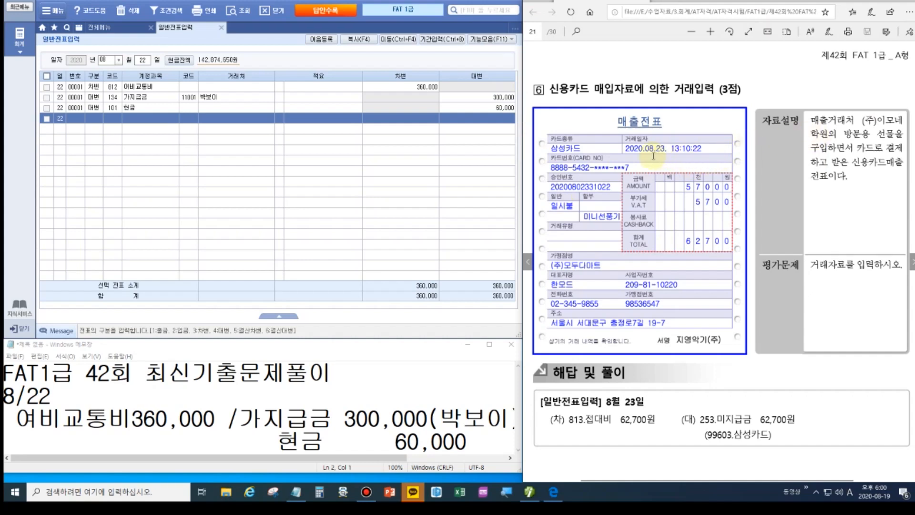
Start an August 23 voucher with debit 813 접대비 62,700.
{"action": "left_click", "coordinate": [142, 61]}
{"action": "type", "text": "23"}
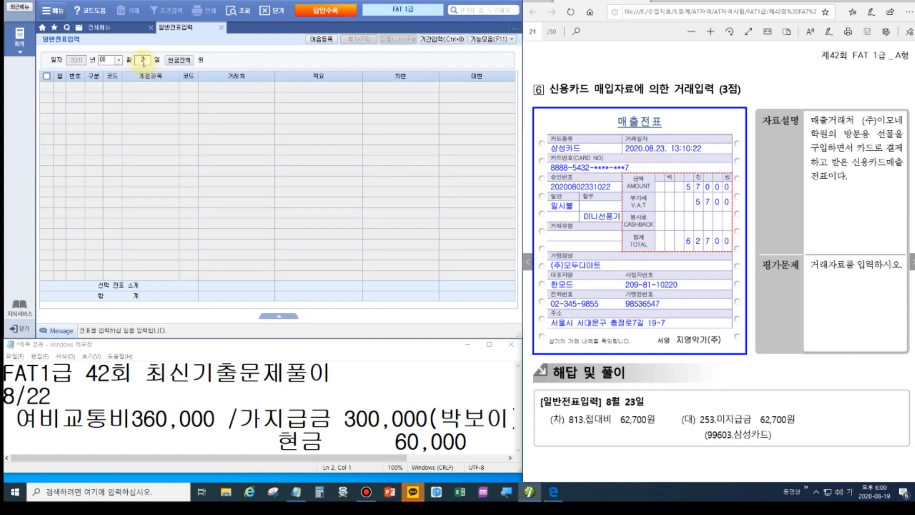
{"action": "key", "text": "Return"}
{"action": "type", "text": "3"}
{"action": "key", "text": "Return"}
{"action": "type", "text": "813"}
{"action": "key", "text": "Return"}
{"action": "key", "text": "Return"}
{"action": "key", "text": "Return"}
{"action": "key", "text": "Return"}
{"action": "key", "text": "Return"}
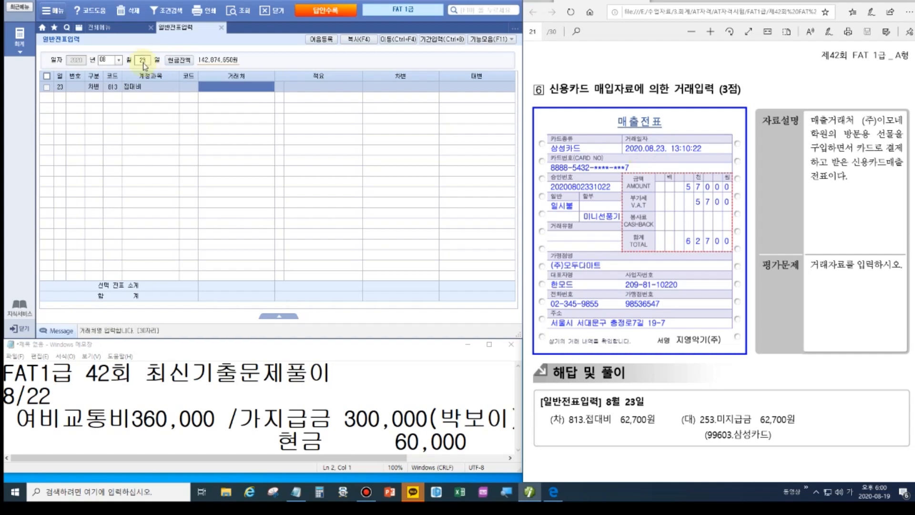
{"action": "type", "text": "62,700"}
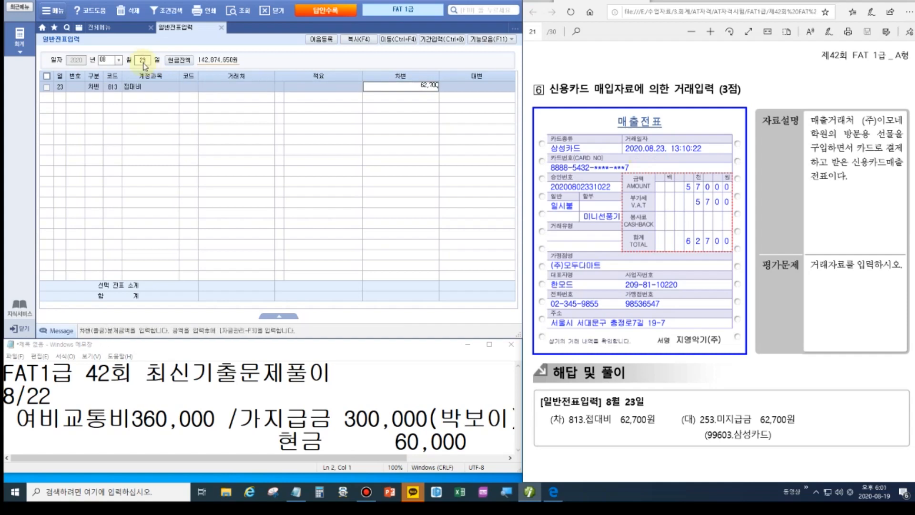
{"action": "key", "text": "Return"}
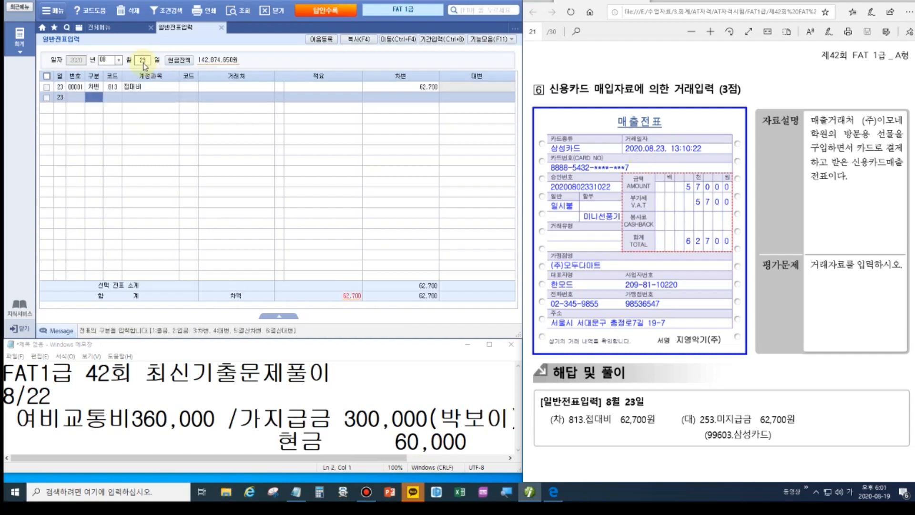
Add credit 253 미지급금 62,700 with 삼성카드 as the 거래처.
{"action": "type", "text": "4253"}
{"action": "key", "text": "Return"}
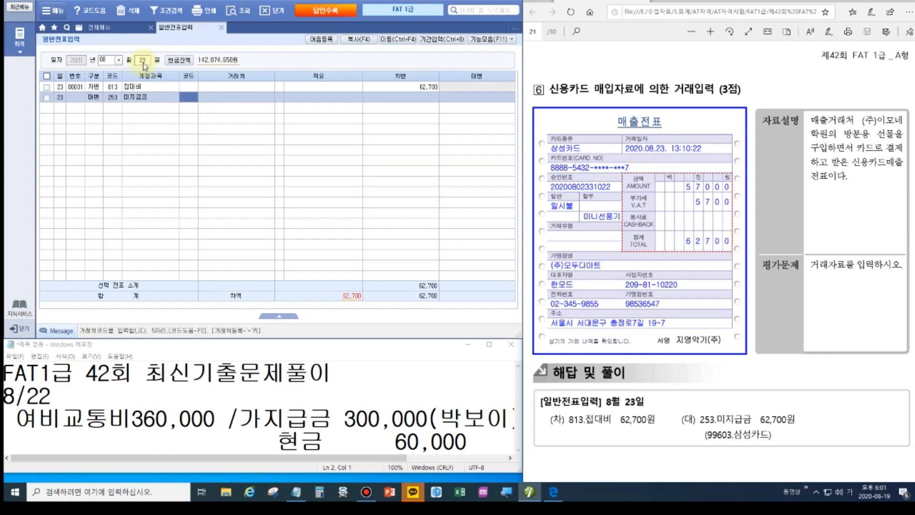
{"action": "type", "text": "삼성"}
{"action": "key", "text": "Return"}
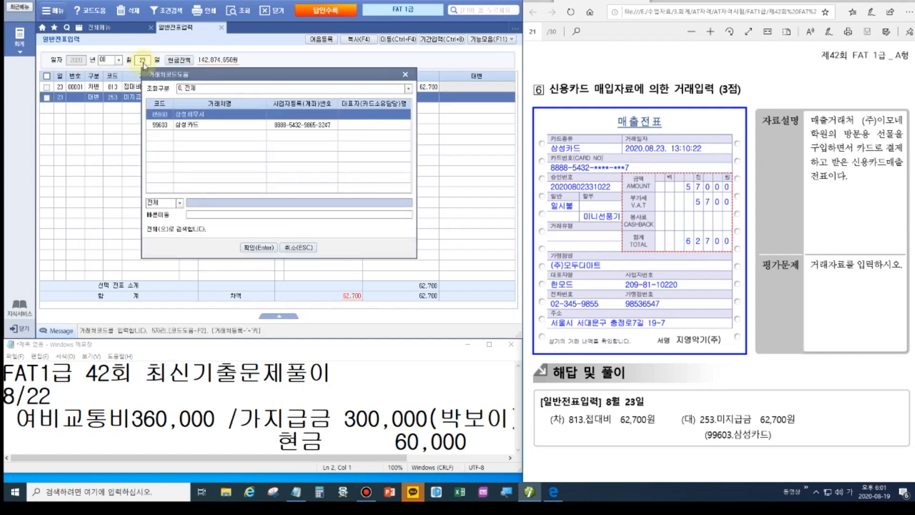
{"action": "key", "text": "Down"}
{"action": "key", "text": "Return"}
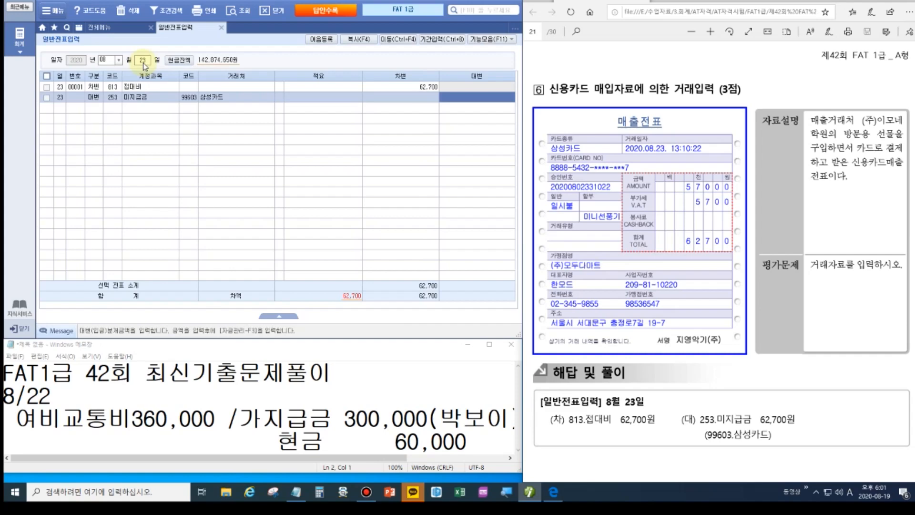
{"action": "type", "text": "62,700"}
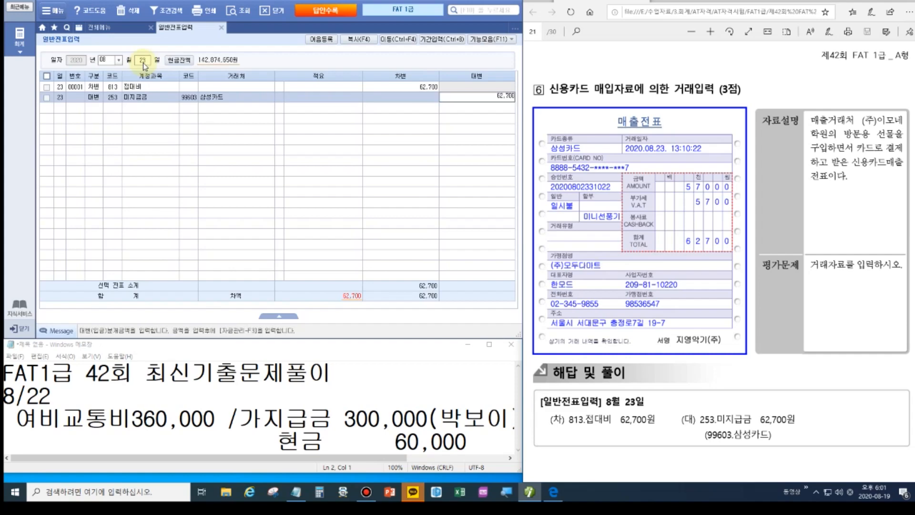
{"action": "key", "text": "Return"}
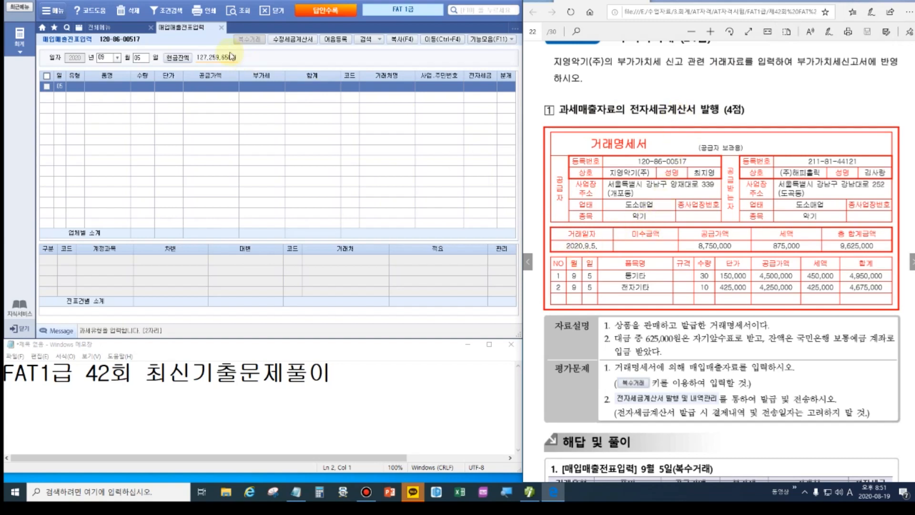
Set the September 5 sales row's type to 11 과세.
{"action": "key", "text": "Return"}
{"action": "key", "text": "Return"}
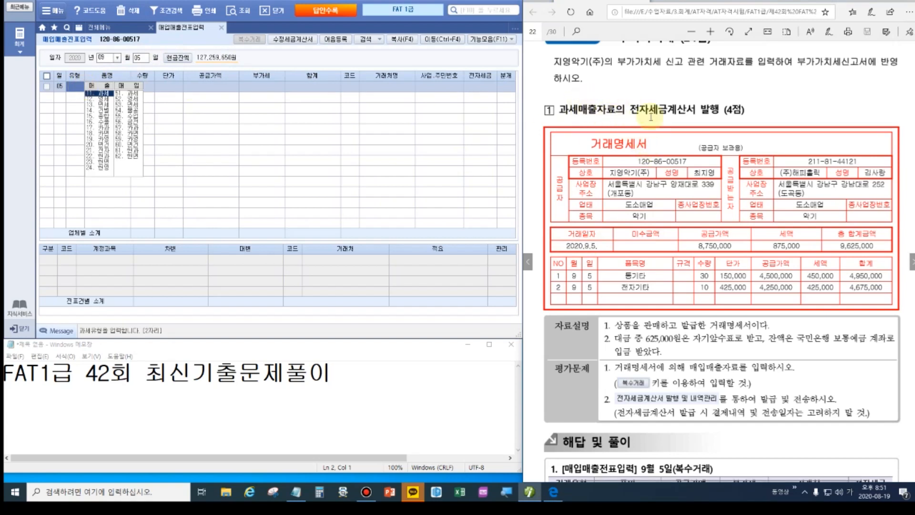
{"action": "type", "text": "11"}
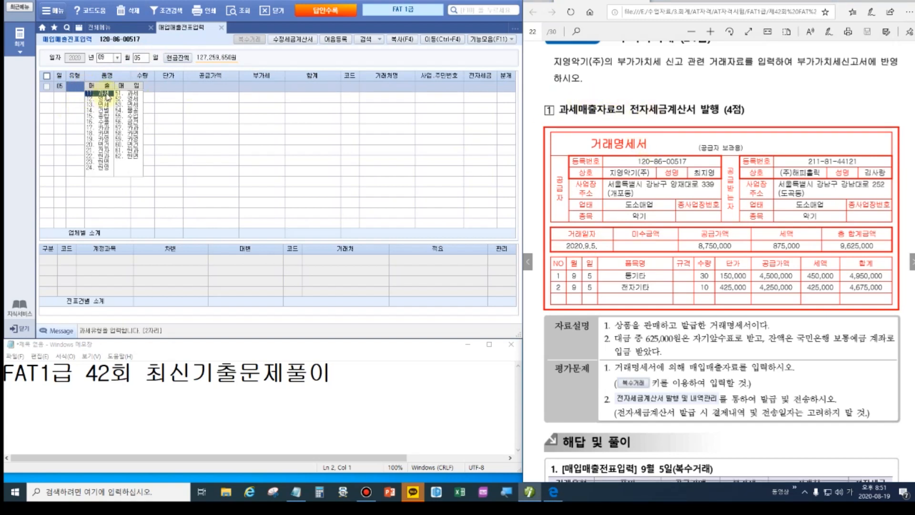
{"action": "key", "text": "Return"}
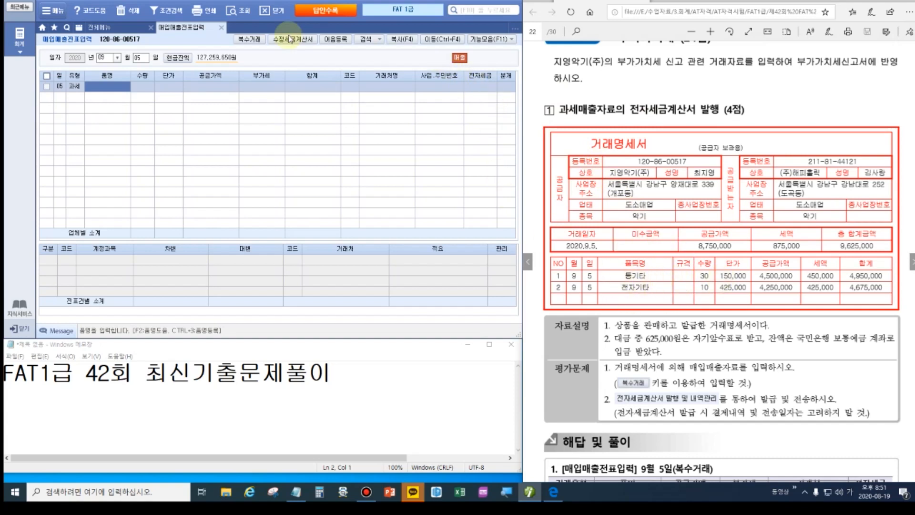
In 복수거래, add item 통기타, quantity 30 at 150,000 each.
{"action": "left_click", "coordinate": [249, 39]}
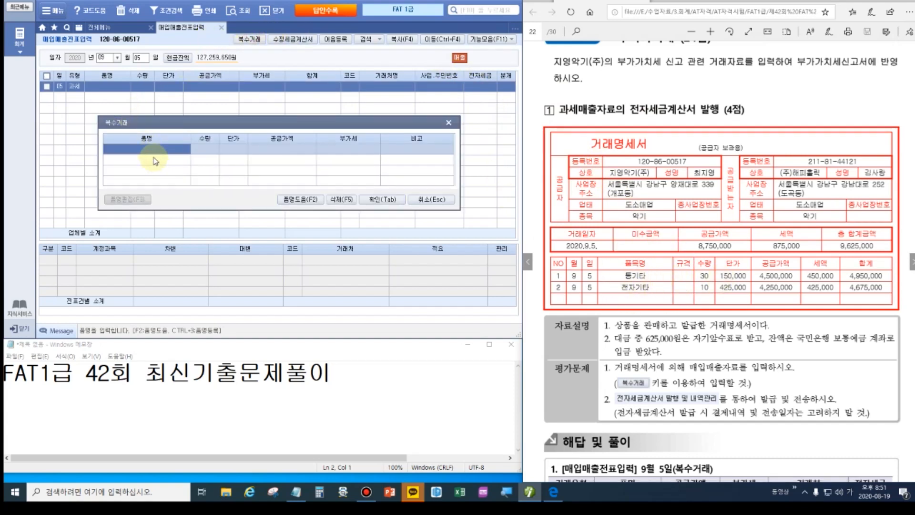
{"action": "type", "text": "통기타"}
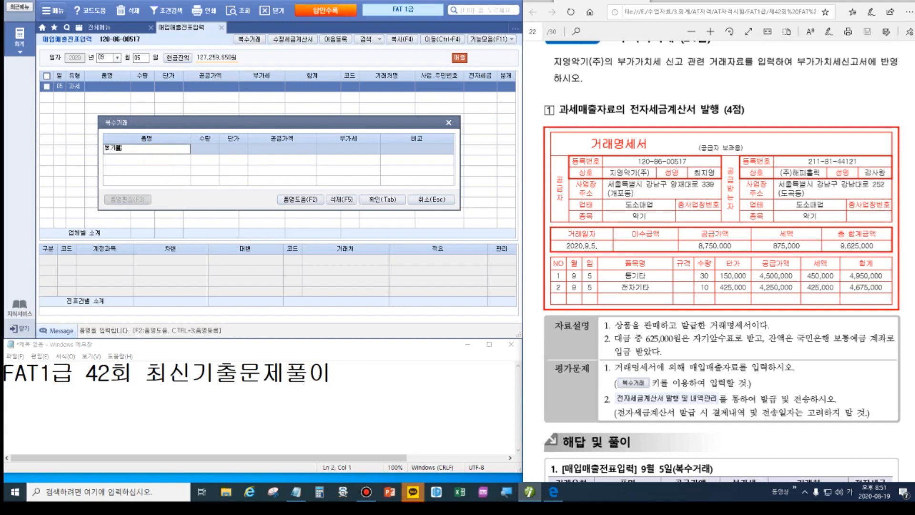
{"action": "key", "text": "Return"}
{"action": "type", "text": "30"}
{"action": "key", "text": "Return"}
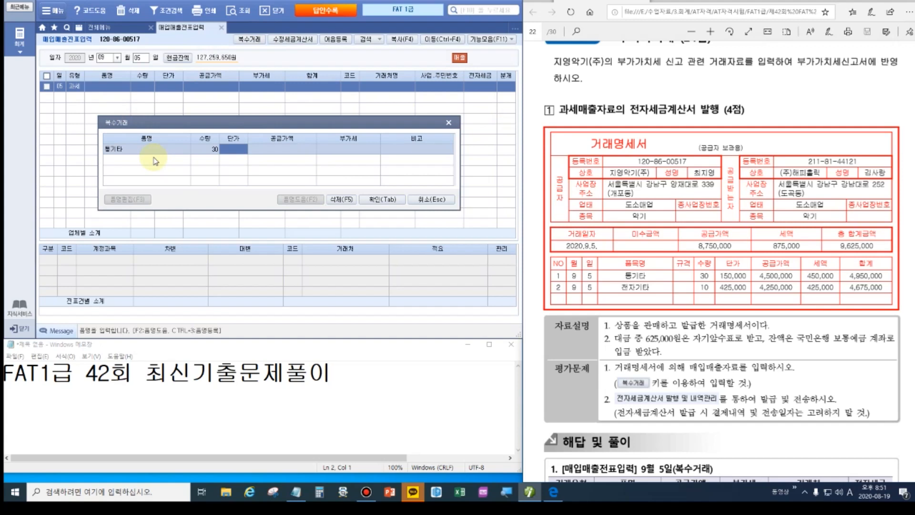
{"action": "type", "text": "150,000"}
{"action": "key", "text": "Return"}
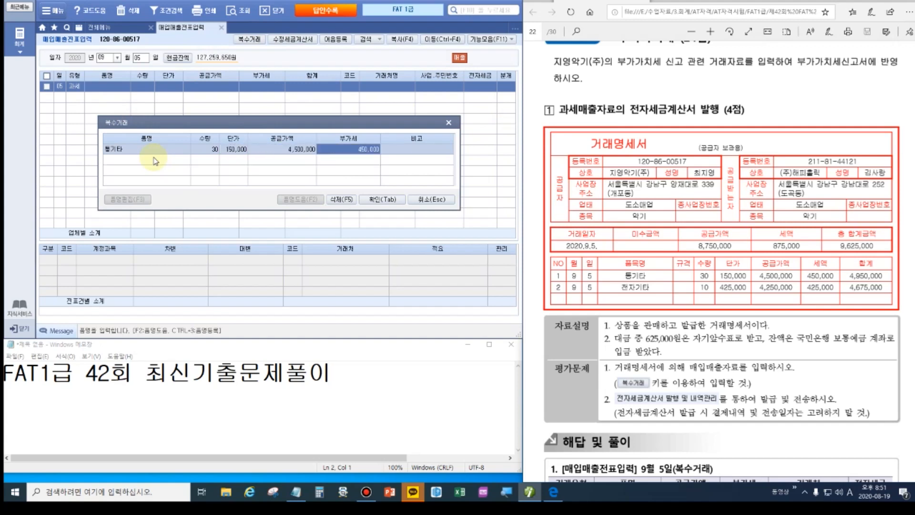
{"action": "key", "text": "Return"}
{"action": "key", "text": "Return"}
Add item 전자기타, quantity 10 at 425,000 each, and apply the item list.
{"action": "type", "text": "전자기타"}
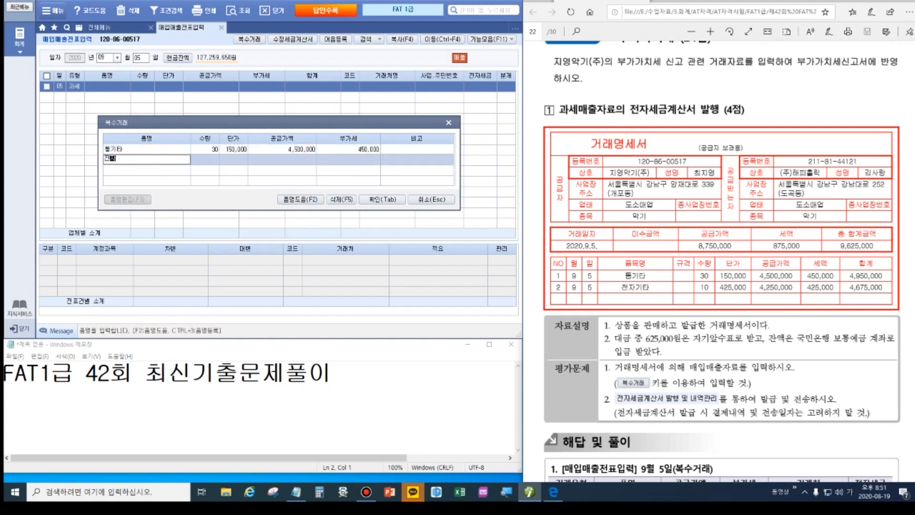
{"action": "key", "text": "Return"}
{"action": "type", "text": "10"}
{"action": "key", "text": "Return"}
{"action": "type", "text": "4250000"}
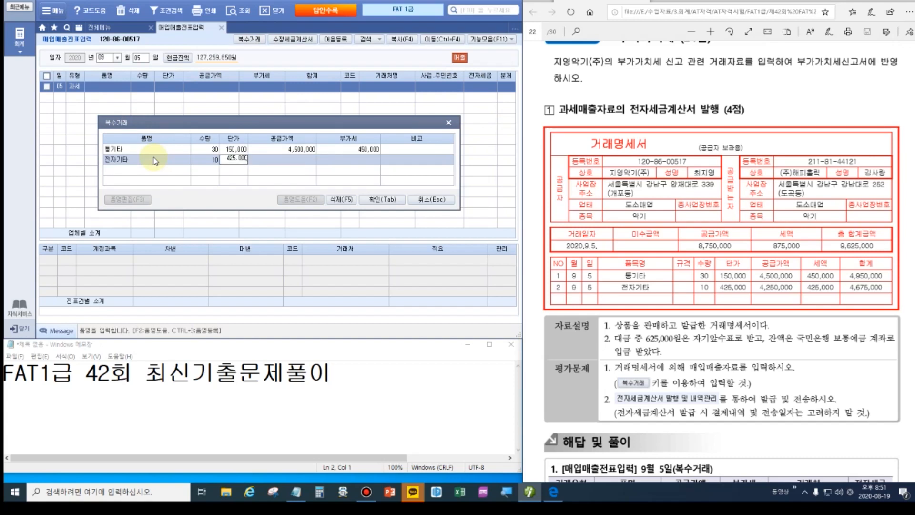
{"action": "key", "text": "Return"}
{"action": "key", "text": "Return"}
{"action": "key", "text": "Return"}
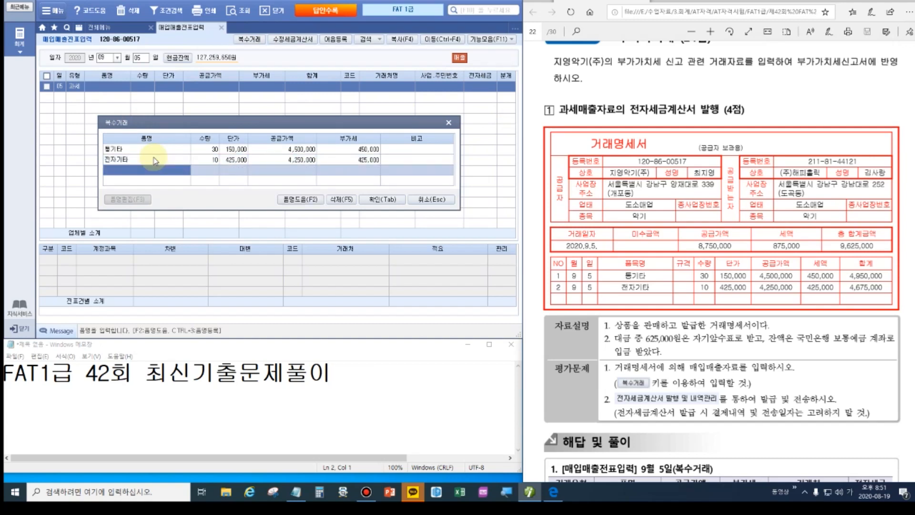
{"action": "left_click", "coordinate": [376, 199]}
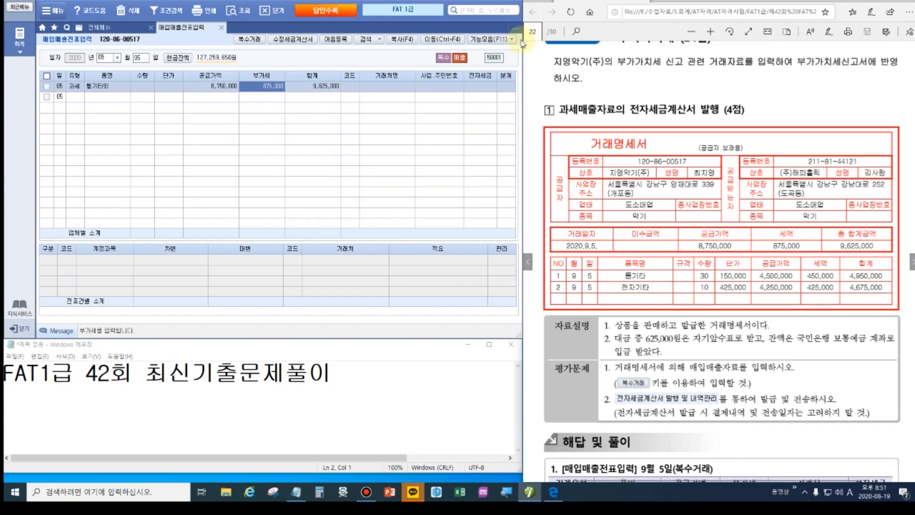
Set the sale's customer to 00107 (주)해피홀릭 via code help.
{"action": "left_click", "coordinate": [350, 87]}
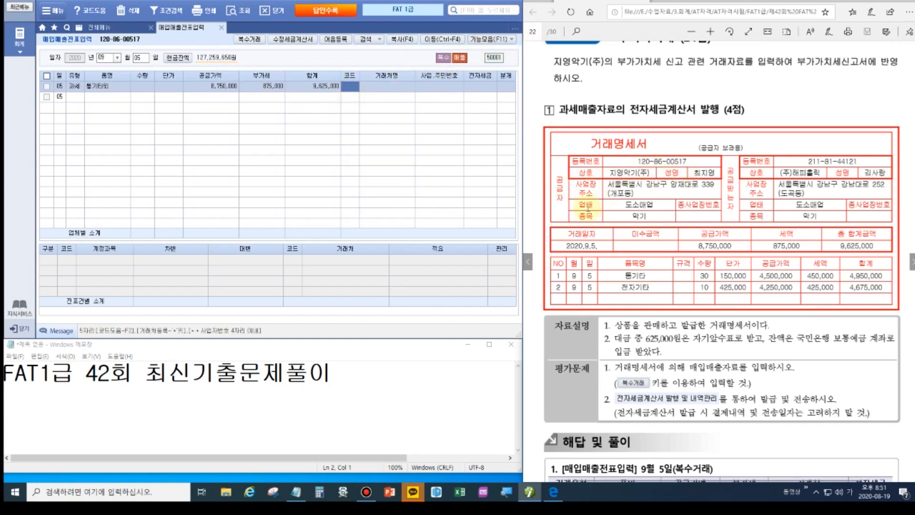
{"action": "left_click", "coordinate": [351, 90]}
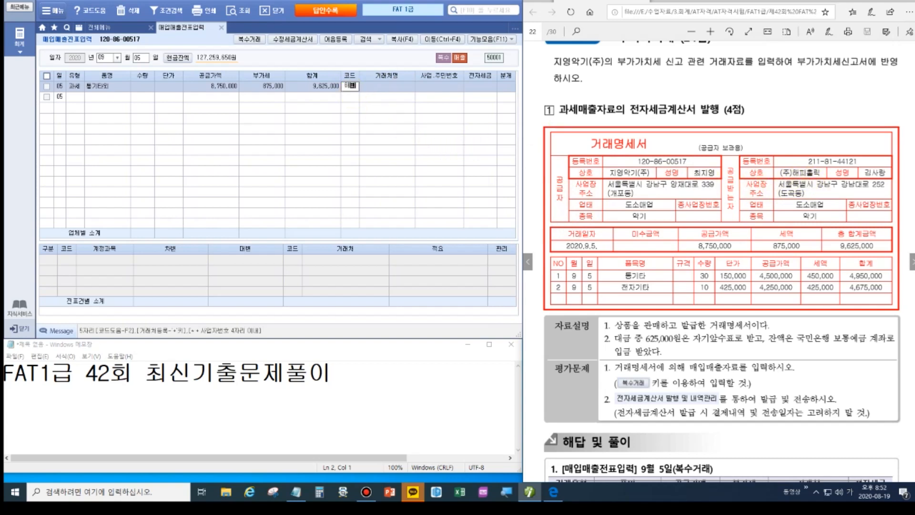
{"action": "key", "text": "F2"}
{"action": "key", "text": "Return"}
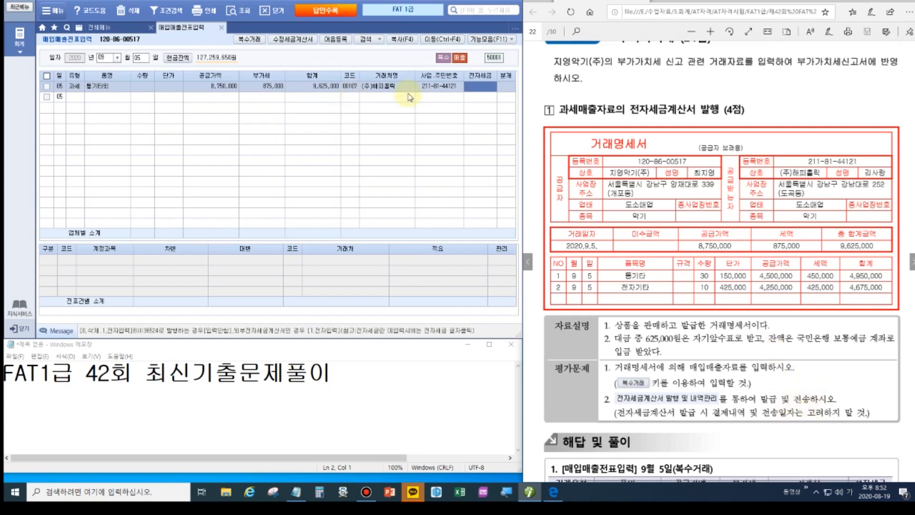
Set 분개 to 3 혼합 and add a new debit journal line.
{"action": "key", "text": "Return"}
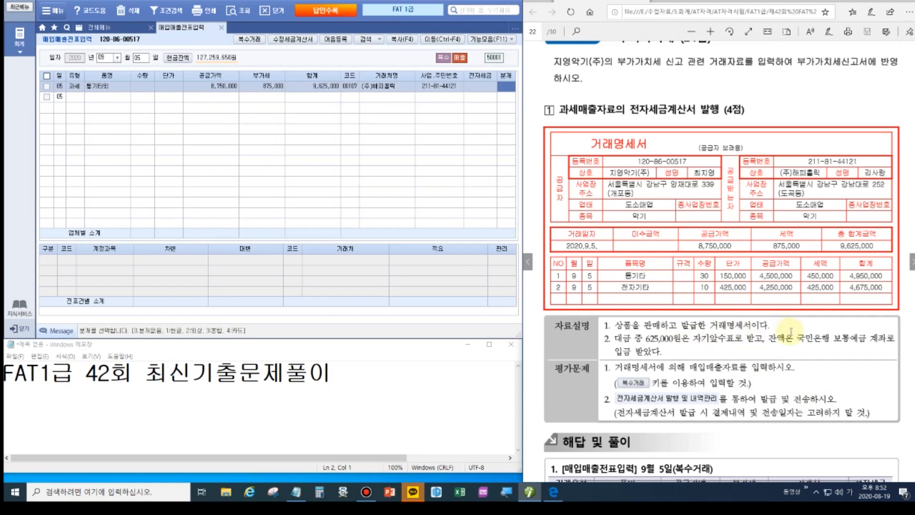
{"action": "type", "text": "3"}
{"action": "key", "text": "Return"}
{"action": "key", "text": "Return"}
{"action": "key", "text": "Return"}
{"action": "key", "text": "Return"}
{"action": "type", "text": "3"}
{"action": "key", "text": "Return"}
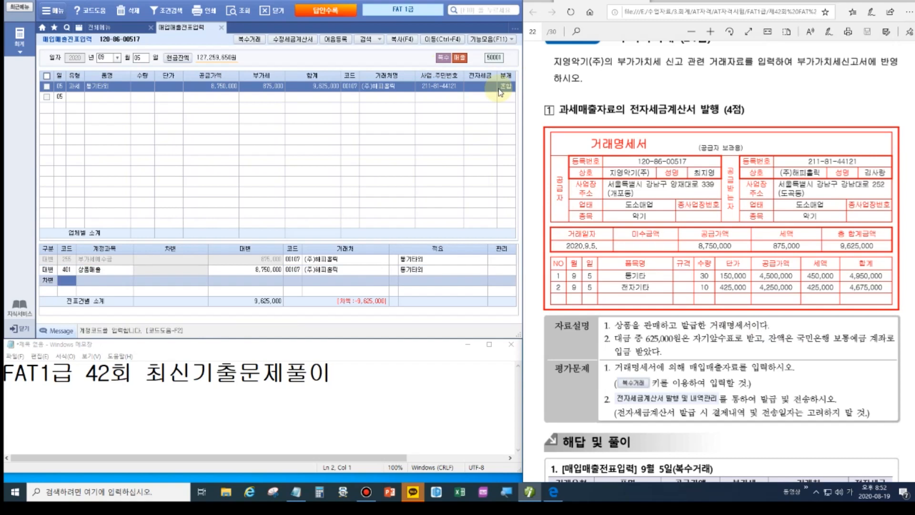
Add debit lines 101 현금 625,000 and 103 보통예금 9,000,000.
{"action": "type", "text": "101"}
{"action": "key", "text": "Return"}
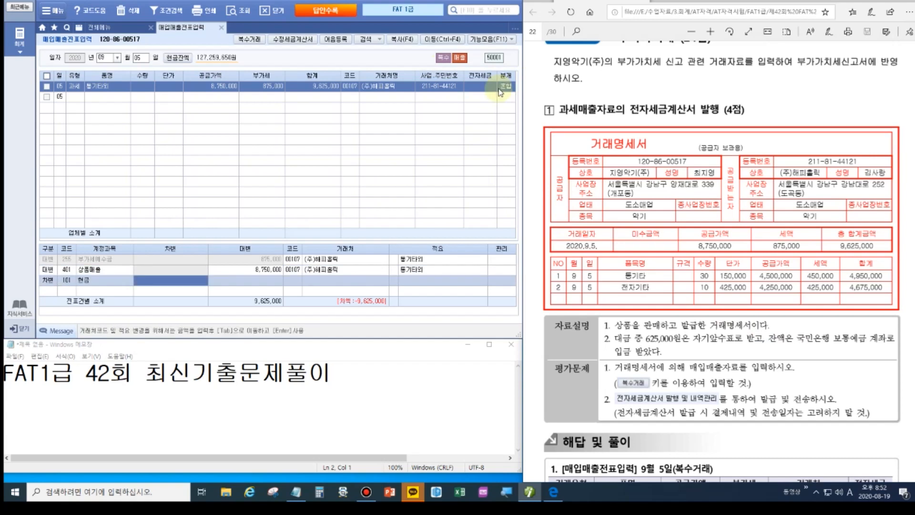
{"action": "type", "text": "6250000"}
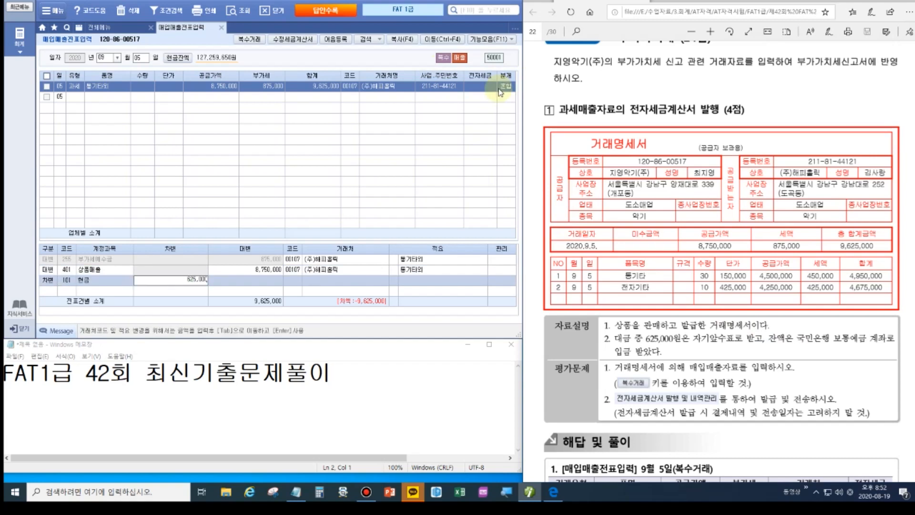
{"action": "key", "text": "Return"}
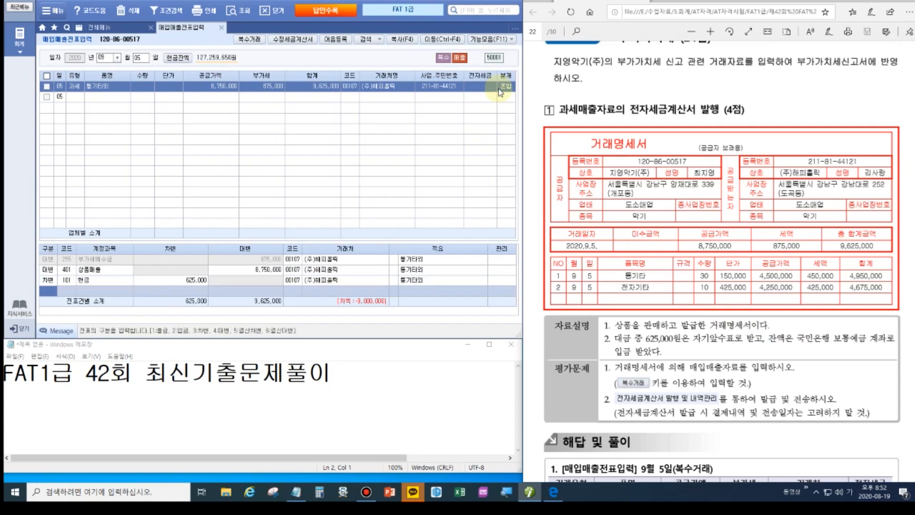
{"action": "key", "text": "3"}
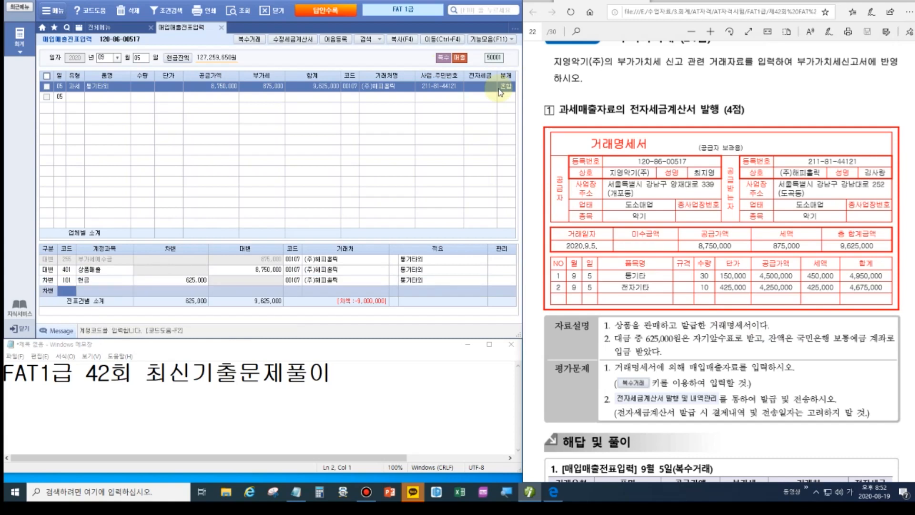
{"action": "type", "text": "103"}
{"action": "key", "text": "Return"}
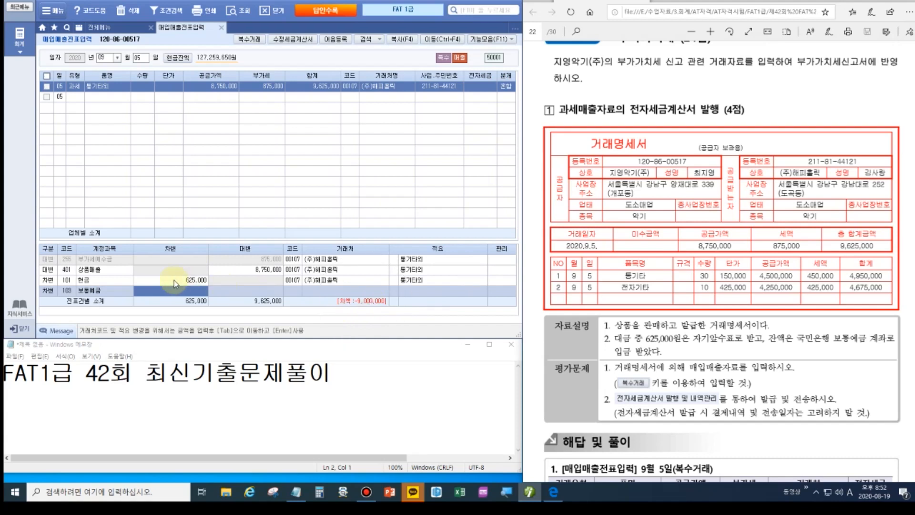
{"action": "type", "text": "9000000"}
{"action": "key", "text": "Return"}
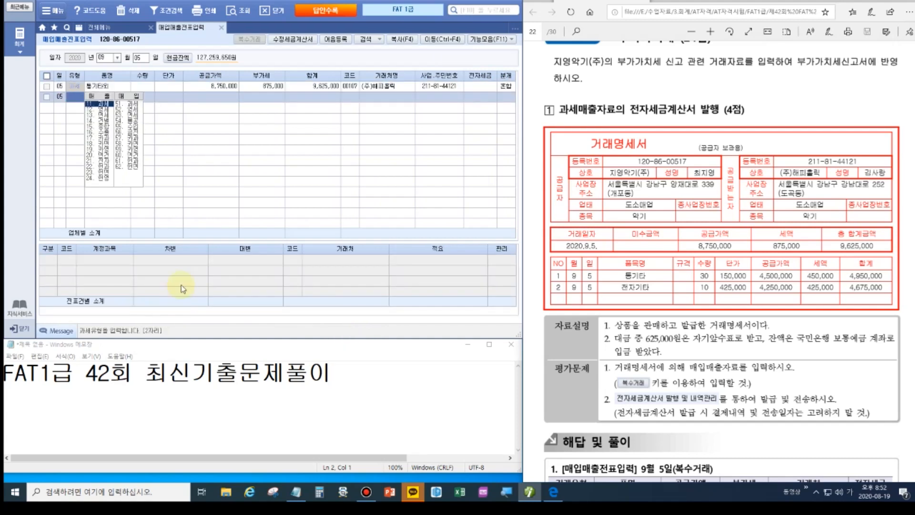
Set the 보통예금 line's 거래처 to 98005 국민은행(보통).
{"action": "left_click", "coordinate": [76, 87]}
{"action": "left_click", "coordinate": [288, 291]}
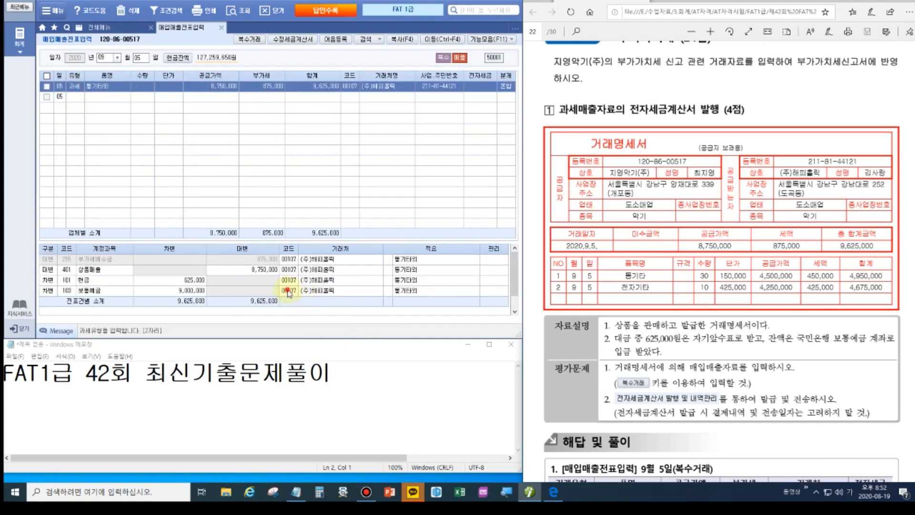
{"action": "type", "text": "국민"}
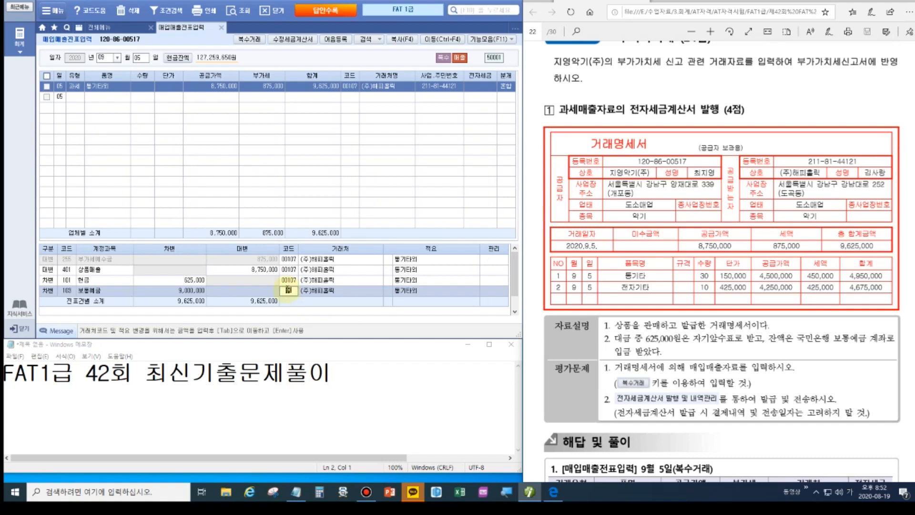
{"action": "key", "text": "Return"}
{"action": "key", "text": "Down"}
{"action": "key", "text": "Down"}
{"action": "key", "text": "Down"}
{"action": "key", "text": "Down"}
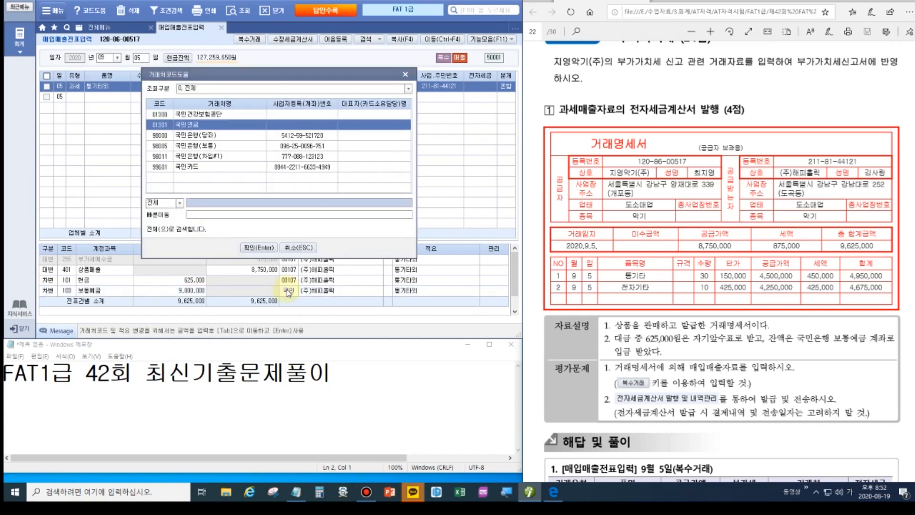
{"action": "key", "text": "Up"}
{"action": "key", "text": "Return"}
{"action": "key", "text": "Return"}
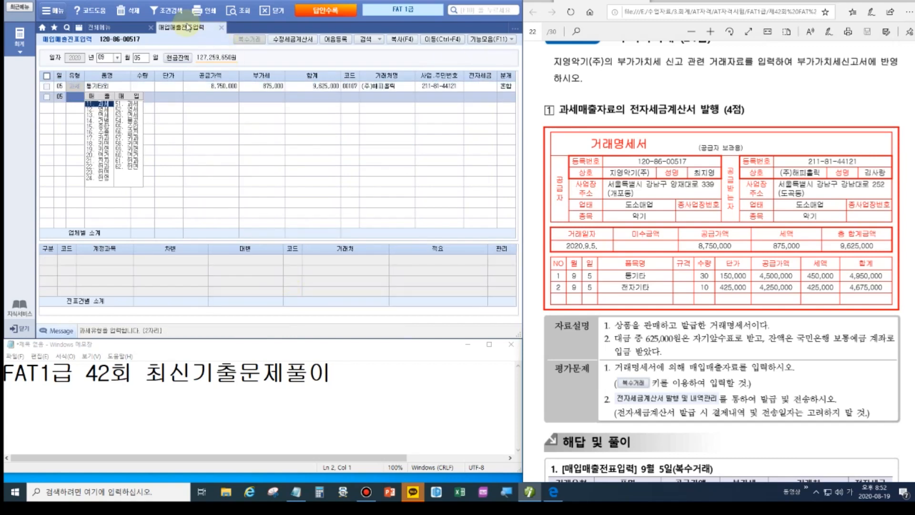
List 09/05–09/05 invoices in 전자세금계산서 발행 및 내역관리, tick row 1, and start 전자발행.
{"action": "left_click", "coordinate": [109, 27]}
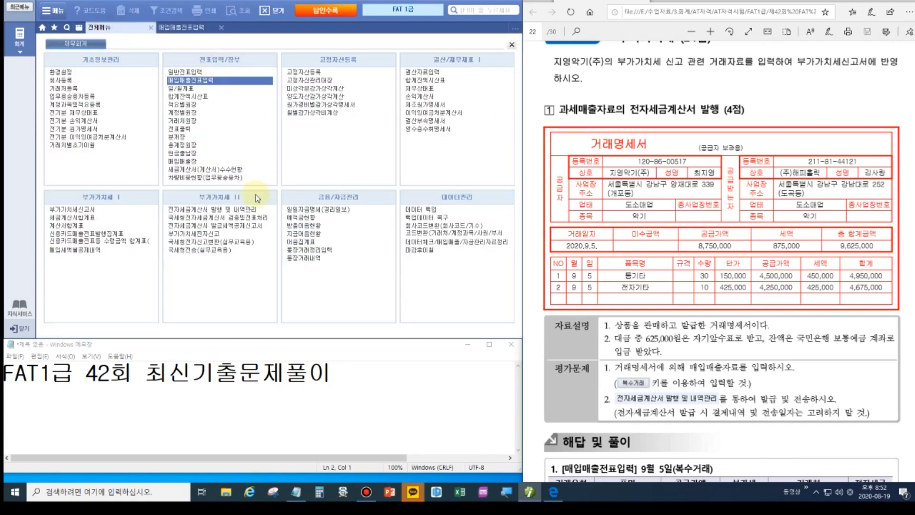
{"action": "left_click", "coordinate": [217, 212]}
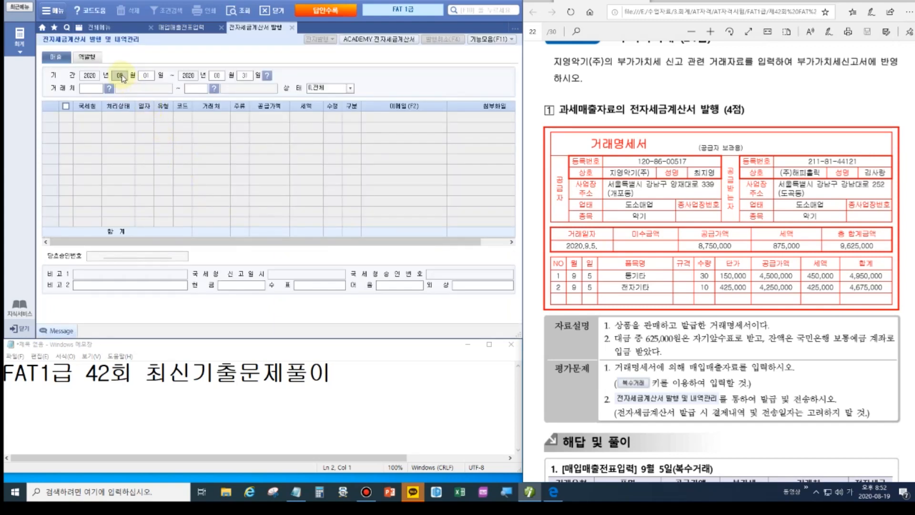
{"action": "type", "text": "09"}
{"action": "type", "text": "05090"}
{"action": "type", "text": "5"}
{"action": "key", "text": "Return"}
{"action": "key", "text": "Return"}
{"action": "key", "text": "Return"}
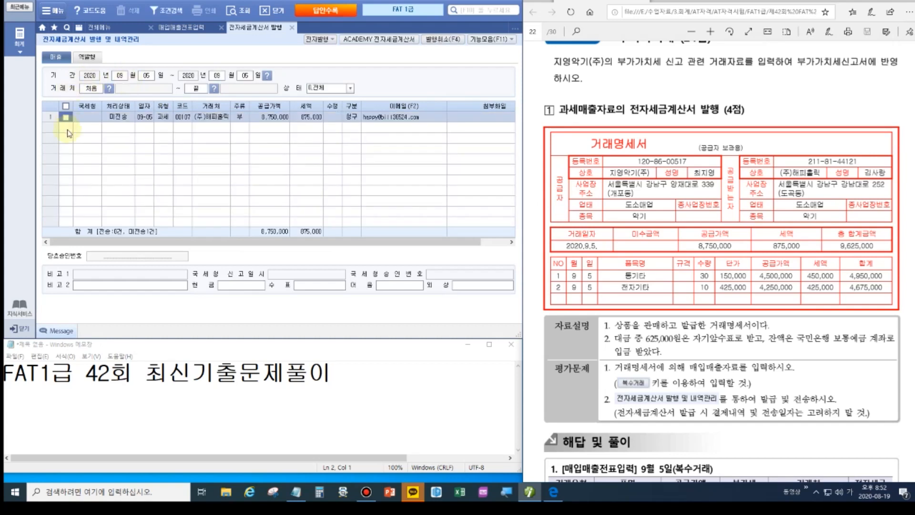
{"action": "left_click", "coordinate": [66, 117]}
{"action": "left_click", "coordinate": [317, 40]}
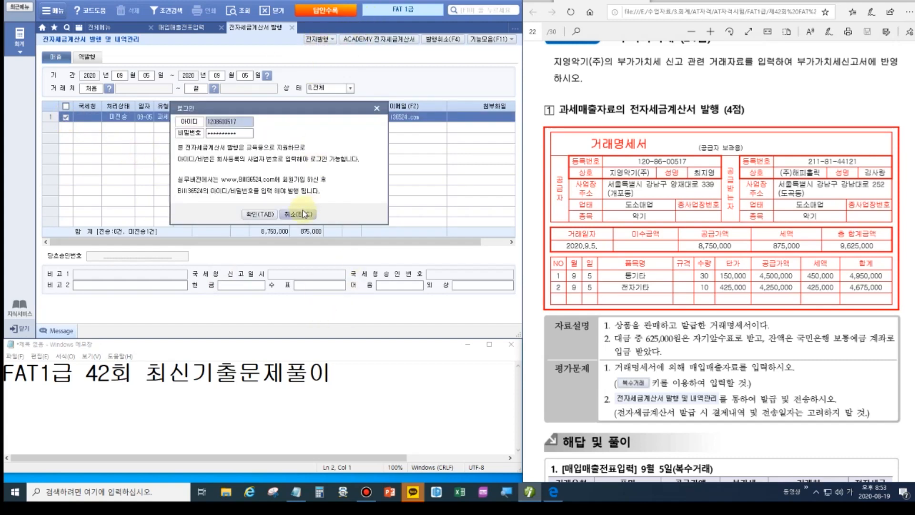
Issue the September 5 tax invoice from the preview and keep its row ticked for sending.
{"action": "left_click", "coordinate": [257, 214]}
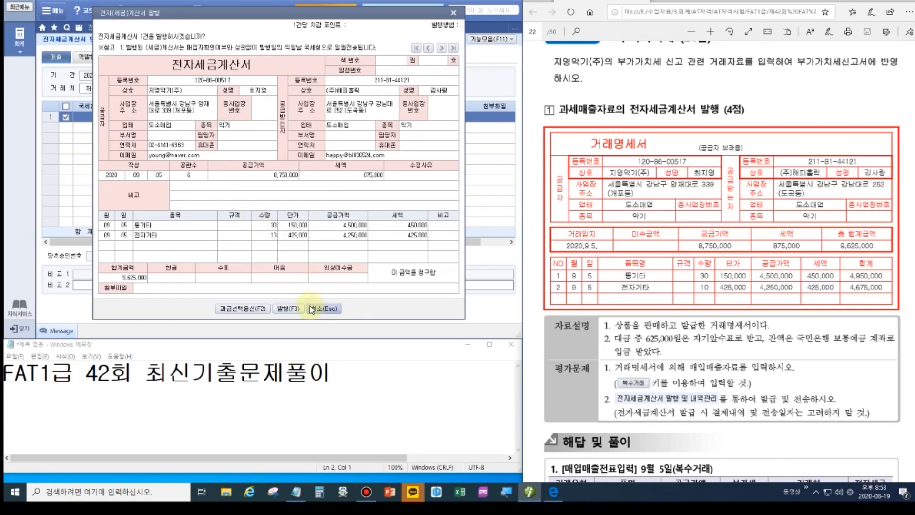
{"action": "left_click", "coordinate": [283, 309]}
{"action": "left_click", "coordinate": [459, 267]}
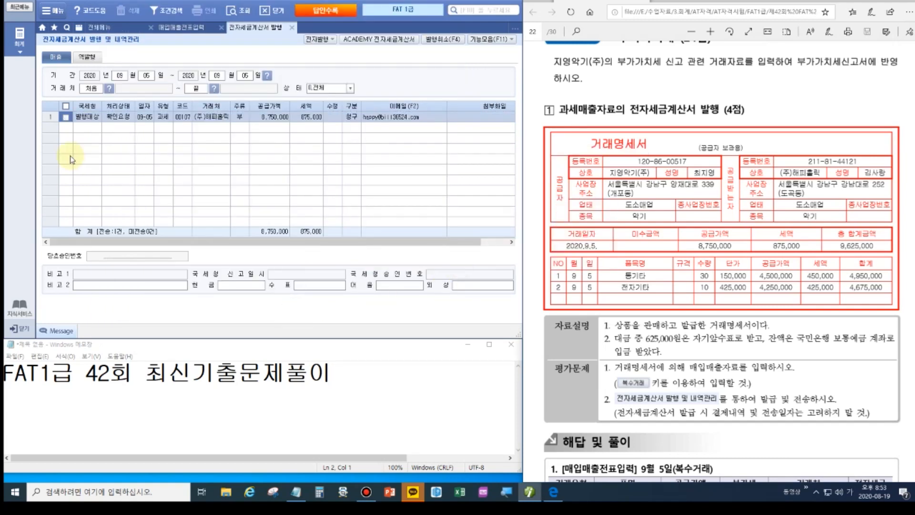
{"action": "left_click", "coordinate": [65, 116]}
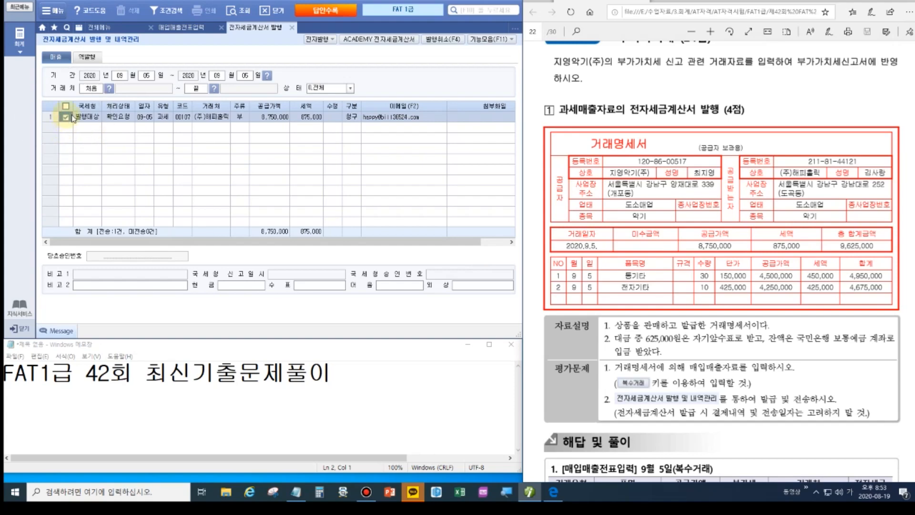
Transmit the September 5 sales invoice on the ACADEMY e-invoice site, then refresh to show 전송성공.
{"action": "left_click", "coordinate": [379, 39]}
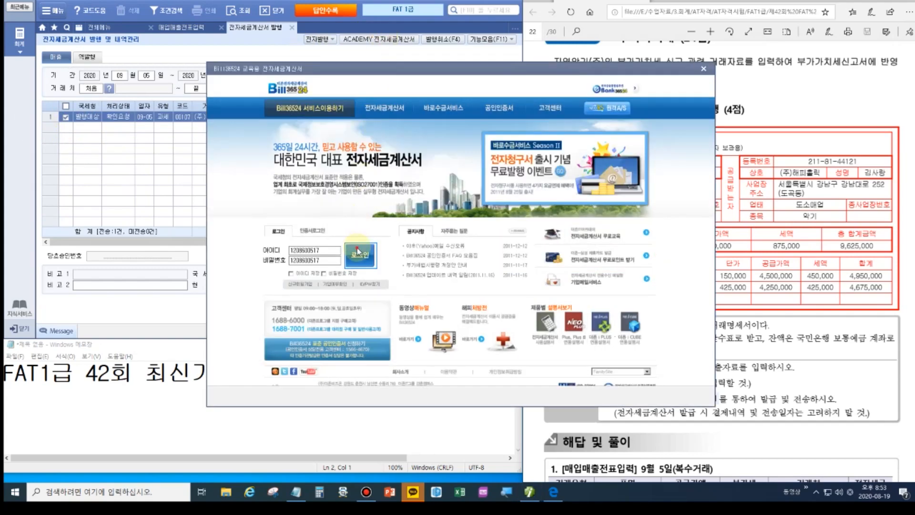
{"action": "left_click", "coordinate": [358, 252]}
{"action": "left_click", "coordinate": [55, 104]}
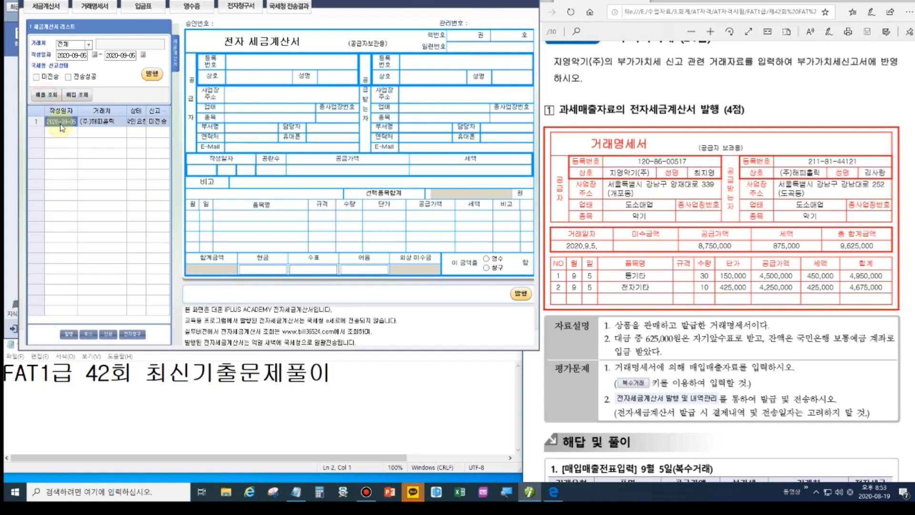
{"action": "left_click", "coordinate": [61, 121]}
{"action": "left_click", "coordinate": [151, 73]}
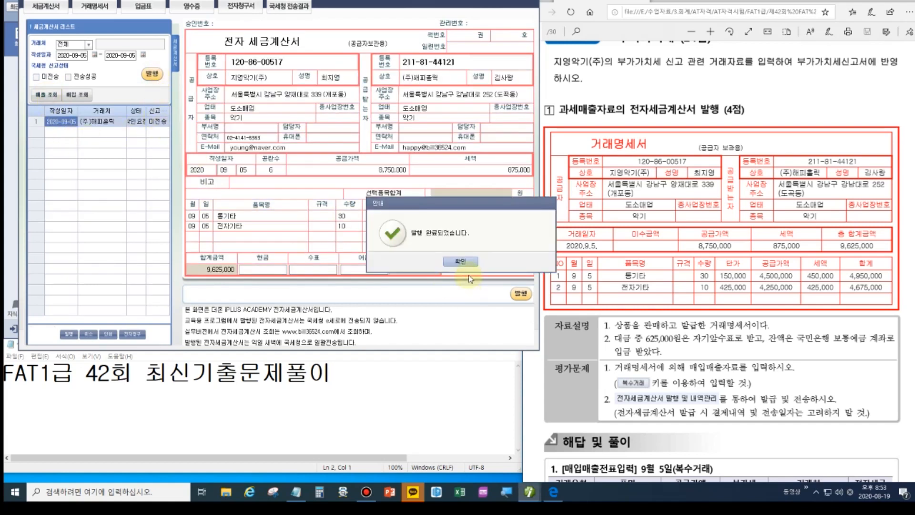
{"action": "left_click", "coordinate": [469, 262]}
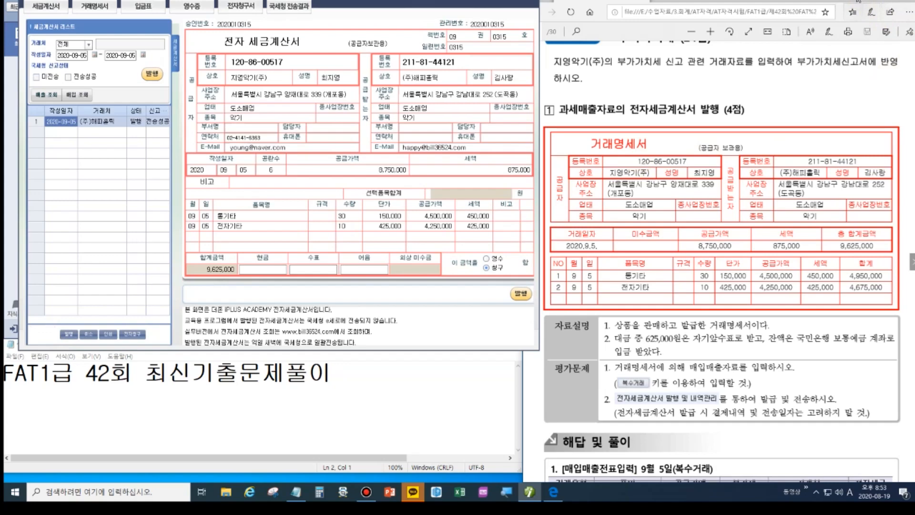
{"action": "left_click", "coordinate": [530, 0]}
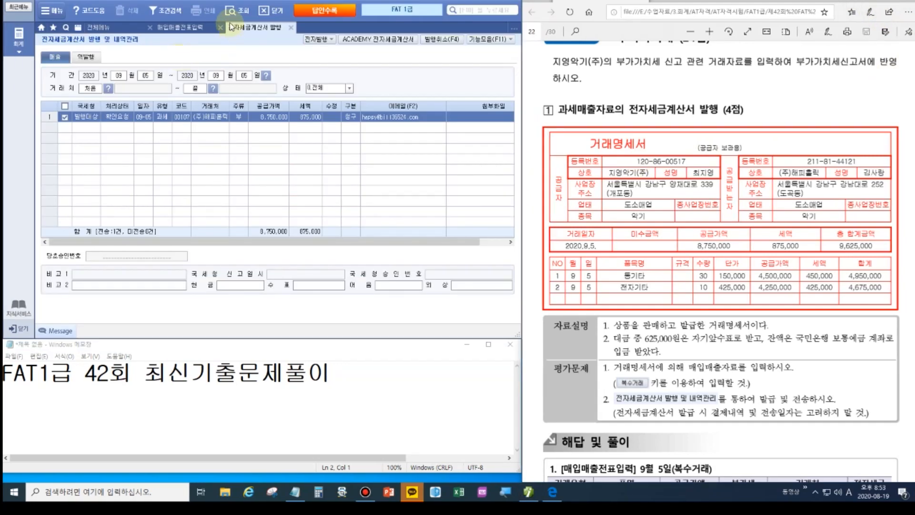
{"action": "left_click", "coordinate": [236, 11]}
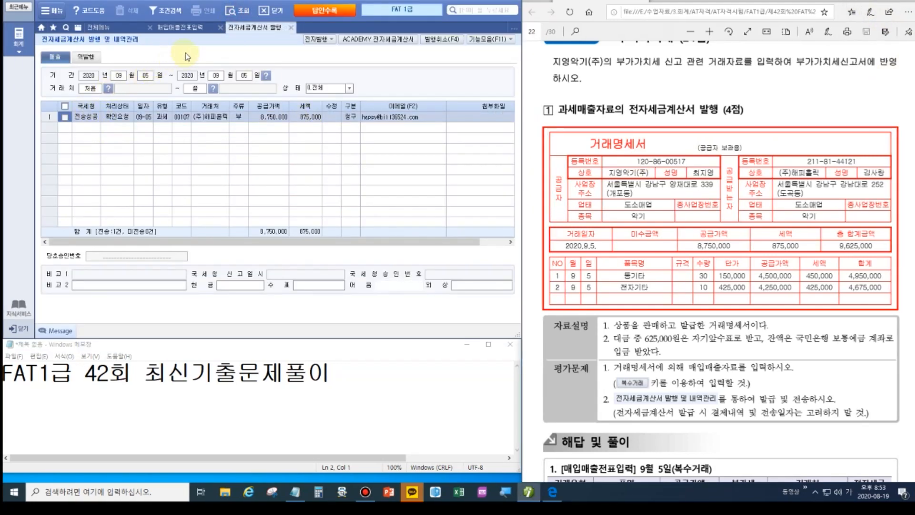
Return to 매입매출전표입력, where the September 5 (주)해피홀릭 sale now shows 전자발행.
{"action": "left_click", "coordinate": [187, 30]}
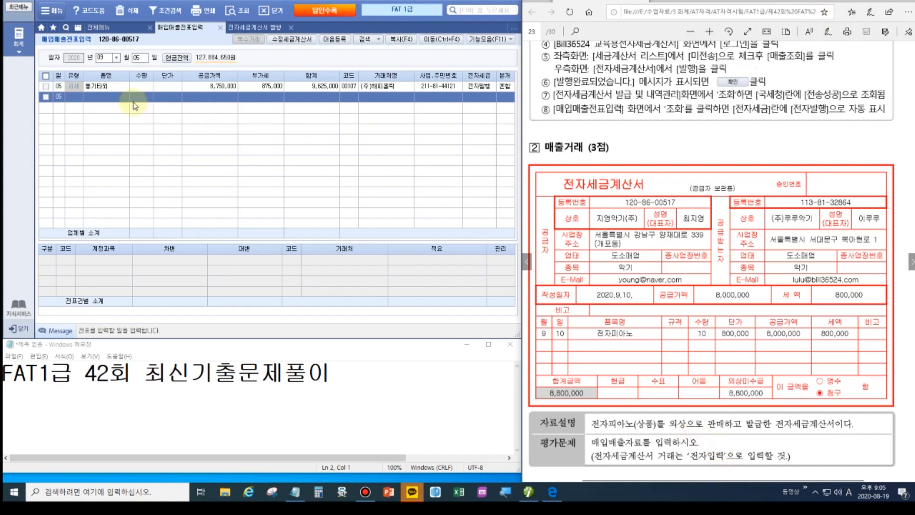
Start a new September 10 sales row with transaction type 11 과세 for the 전자피아노 sale.
{"action": "left_click", "coordinate": [140, 58]}
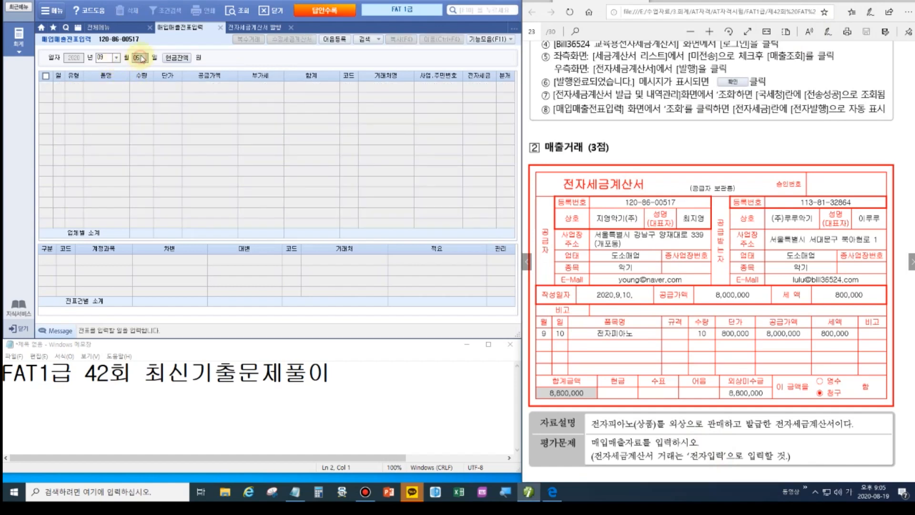
{"action": "type", "text": "10"}
{"action": "key", "text": "Return"}
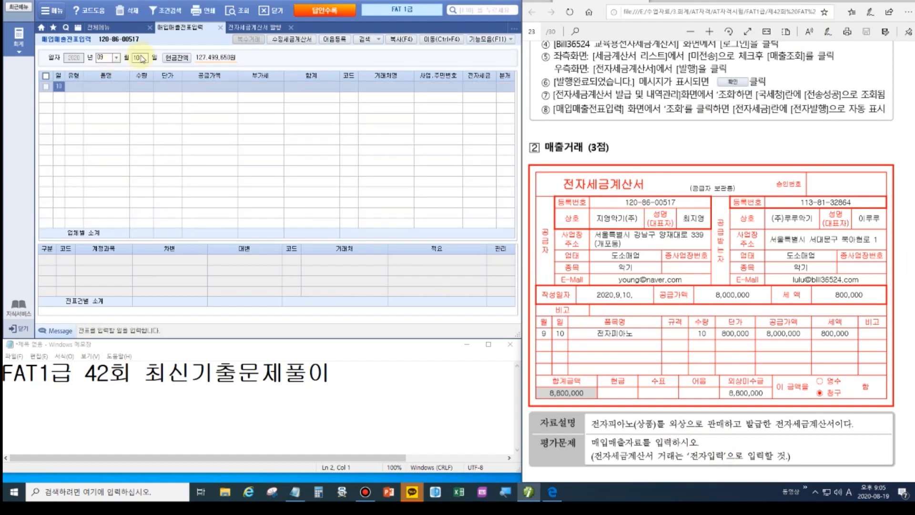
{"action": "key", "text": "Return"}
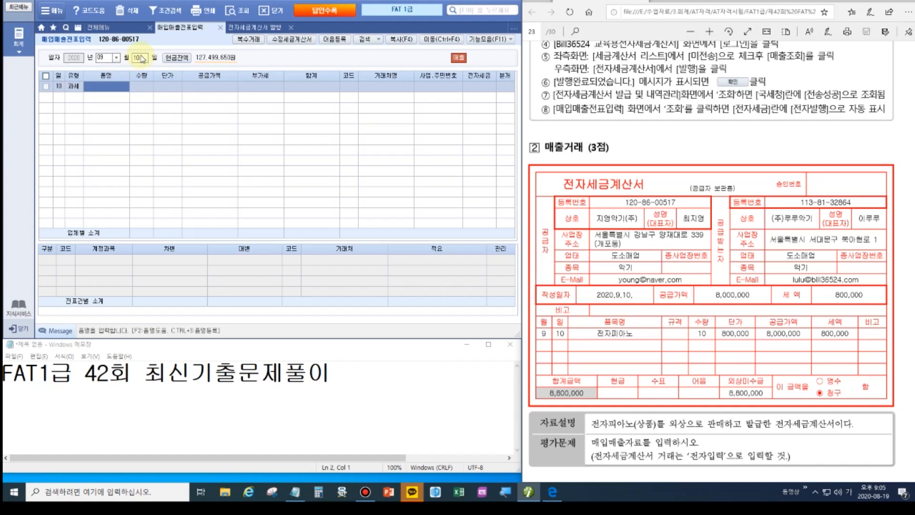
{"action": "left_click", "coordinate": [73, 86]}
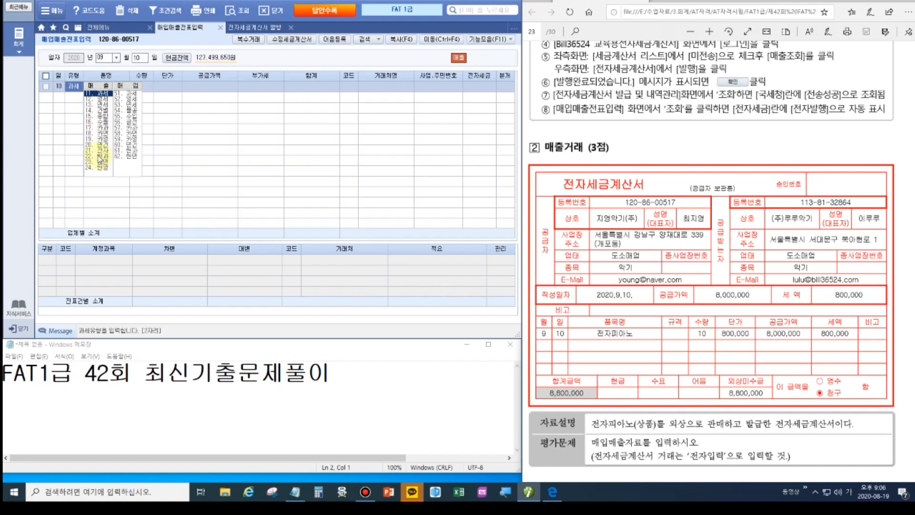
Enter 10 전자피아노 at 800,000 each on the September 10 과세 sales row.
{"action": "left_click", "coordinate": [100, 94]}
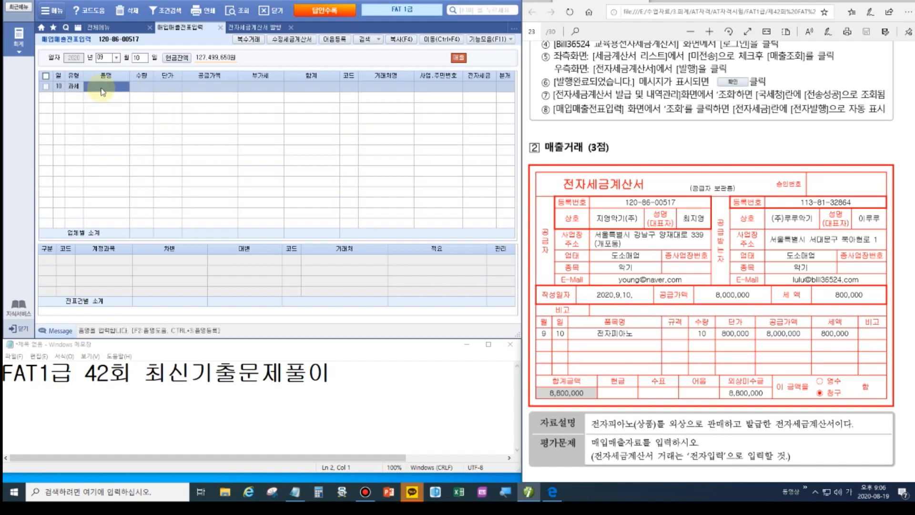
{"action": "type", "text": "전자피아노"}
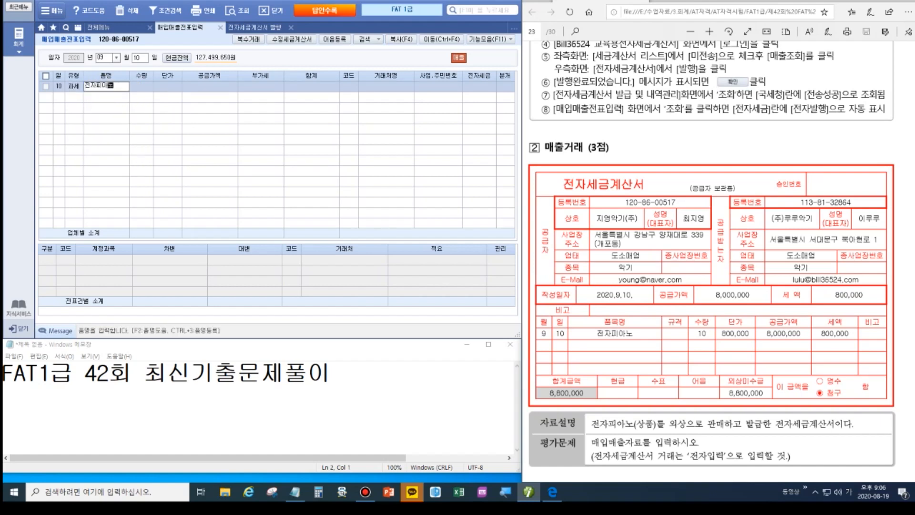
{"action": "key", "text": "Return"}
{"action": "type", "text": "10"}
{"action": "key", "text": "Return"}
{"action": "type", "text": "8000000"}
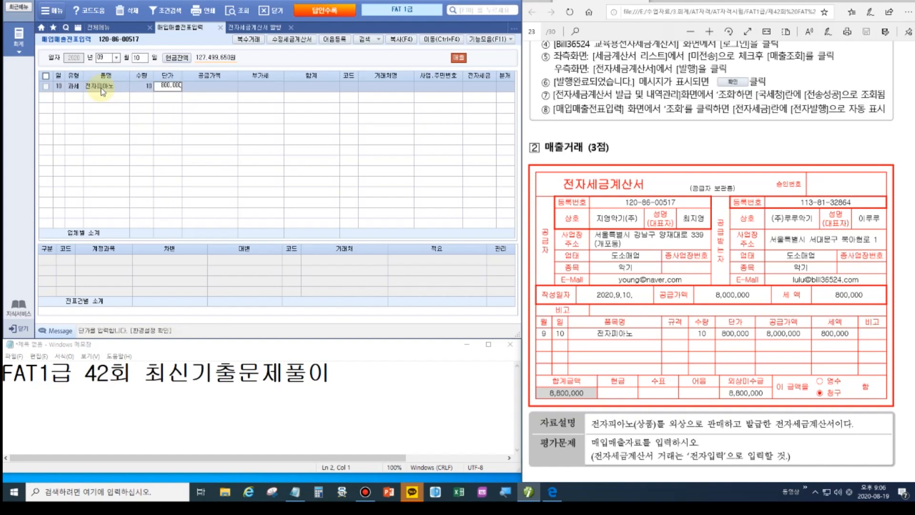
{"action": "key", "text": "Return"}
{"action": "key", "text": "Return"}
{"action": "key", "text": "Return"}
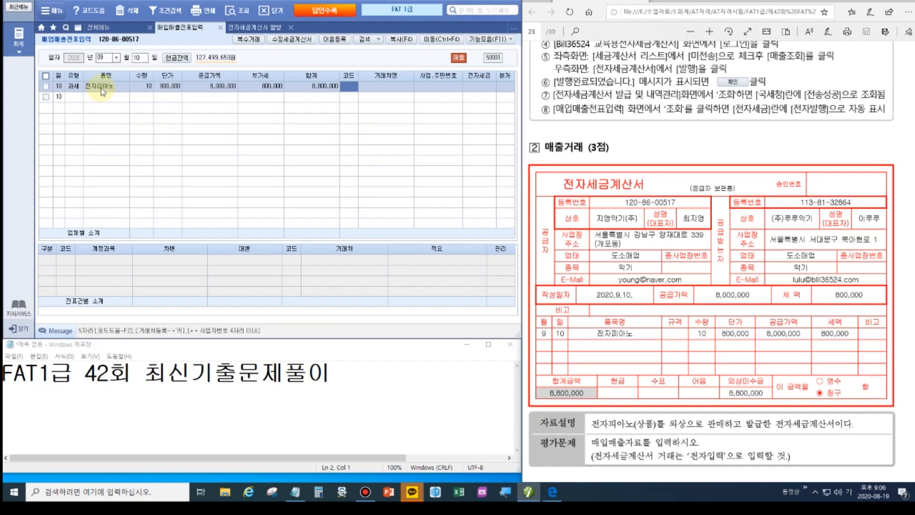
Set the customer to (주)루루악기, invoice 1.전자입력 and journal type 2.외상.
{"action": "type", "text": "루루"}
{"action": "key", "text": "Return"}
{"action": "key", "text": "Return"}
{"action": "key", "text": "Return"}
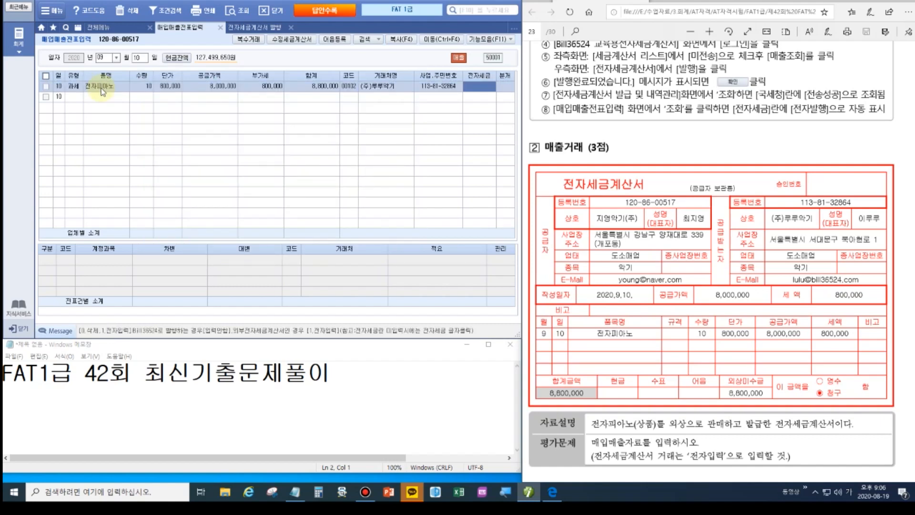
{"action": "type", "text": "1"}
{"action": "key", "text": "Return"}
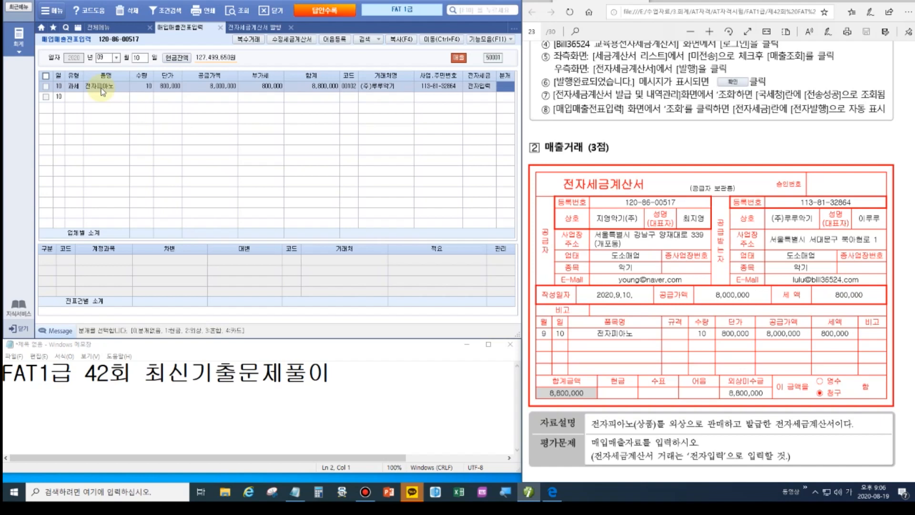
{"action": "type", "text": "2"}
{"action": "key", "text": "Return"}
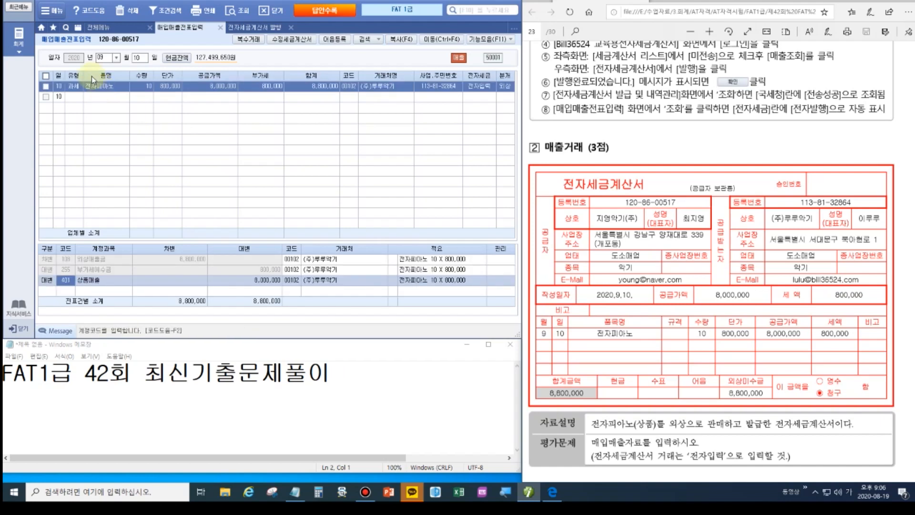
{"action": "left_click", "coordinate": [76, 96]}
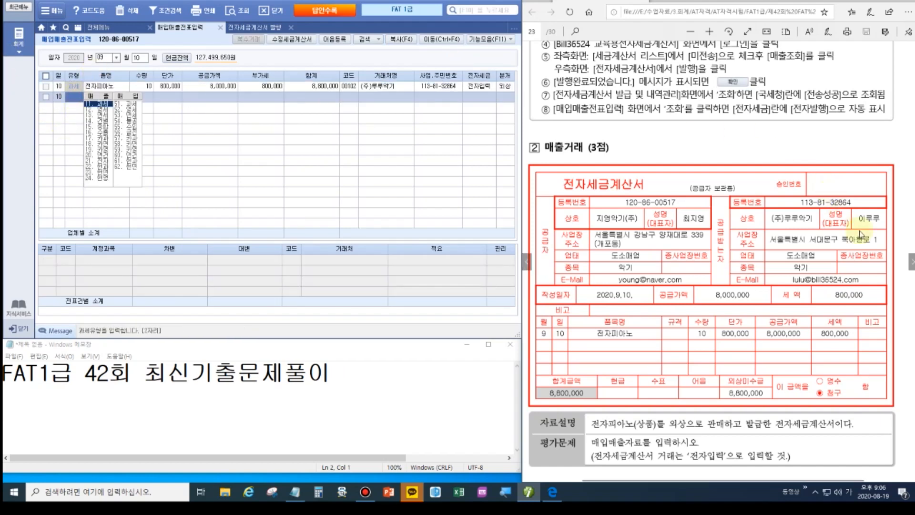
Change the new voucher's date to September 12.
{"action": "left_click", "coordinate": [481, 214]}
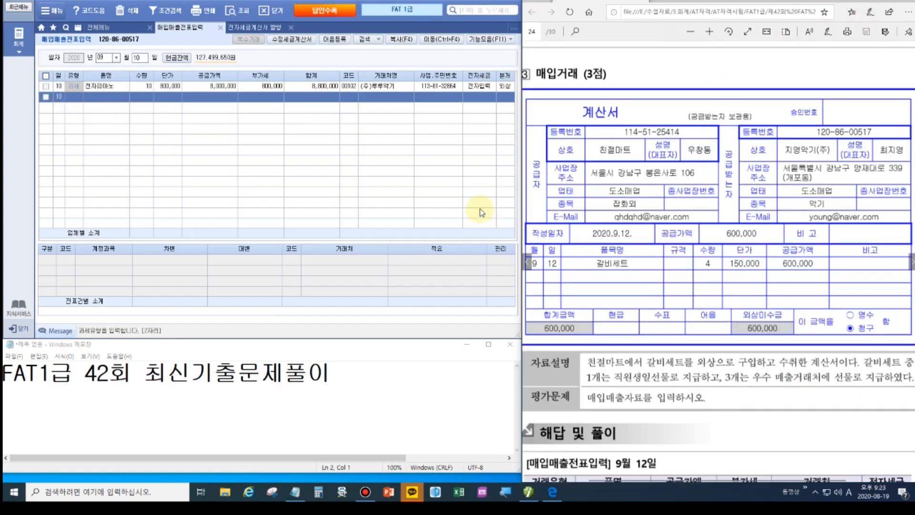
{"action": "left_click", "coordinate": [620, 115]}
{"action": "left_click", "coordinate": [172, 92]}
{"action": "left_click", "coordinate": [102, 58]}
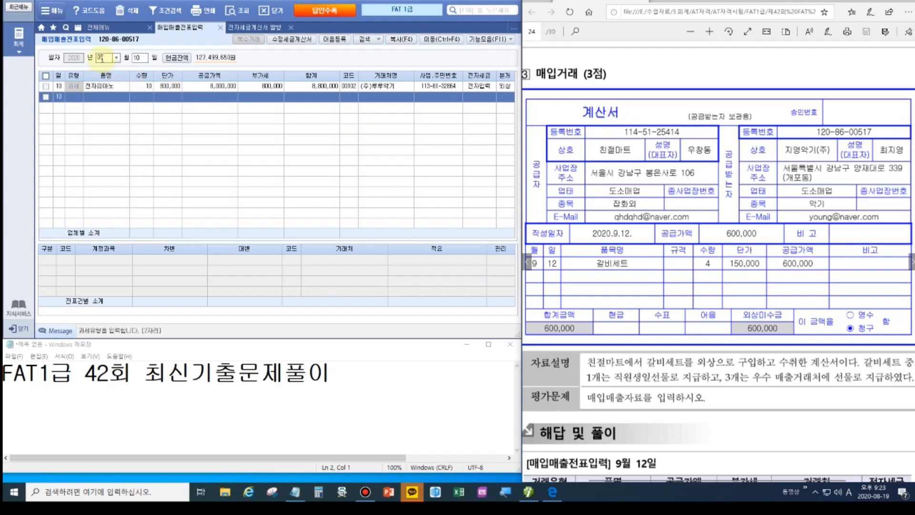
{"action": "left_click", "coordinate": [139, 57]}
{"action": "type", "text": "12"}
{"action": "key", "text": "Return"}
{"action": "key", "text": "Return"}
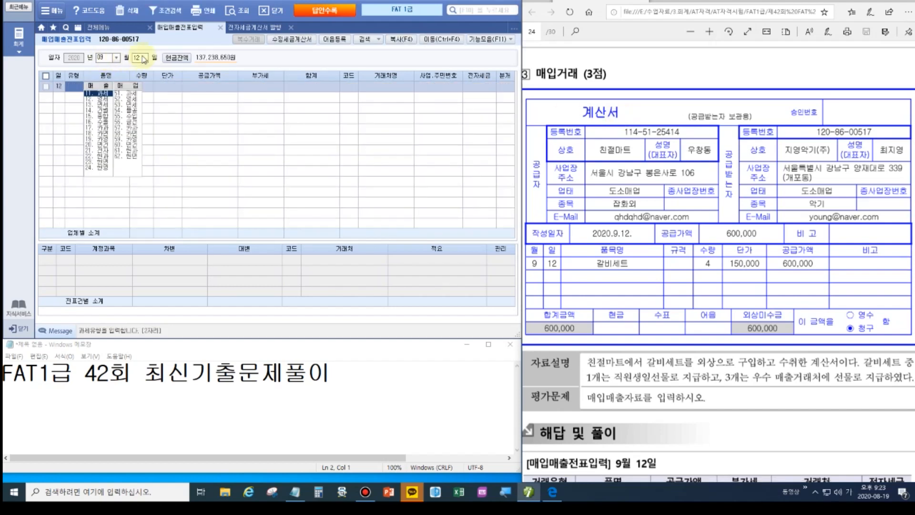
Enter a 53.면세 purchase of 4 갈비세트 at 150,000 each.
{"action": "left_click", "coordinate": [128, 104]}
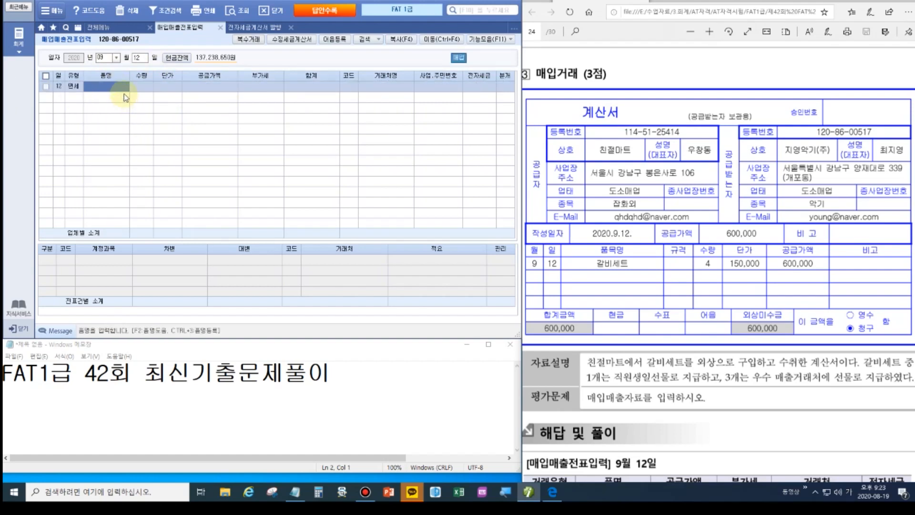
{"action": "type", "text": "갈비세트"}
{"action": "key", "text": "Return"}
{"action": "type", "text": "4"}
{"action": "key", "text": "Return"}
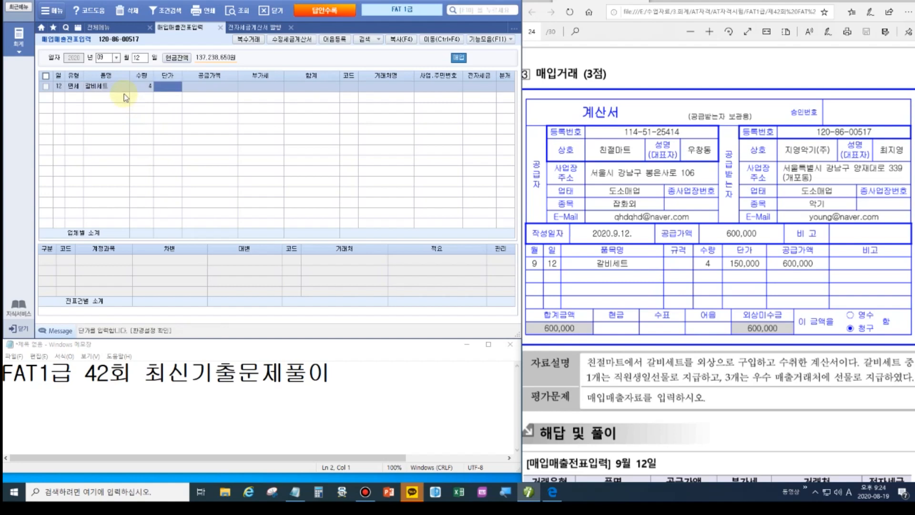
{"action": "type", "text": "1500000"}
{"action": "key", "text": "Return"}
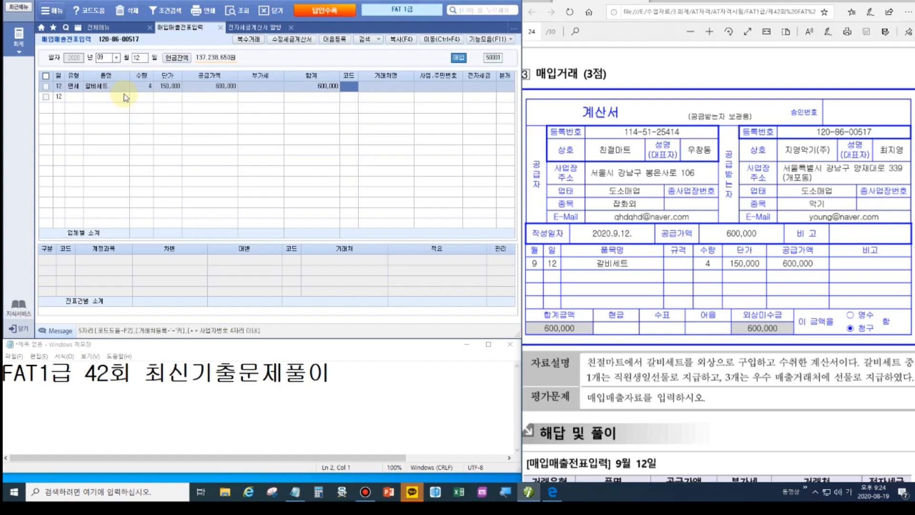
Set the vendor to 친절마트 and the journal type to 3.혼합.
{"action": "type", "text": "친절"}
{"action": "key", "text": "Return"}
{"action": "key", "text": "Return"}
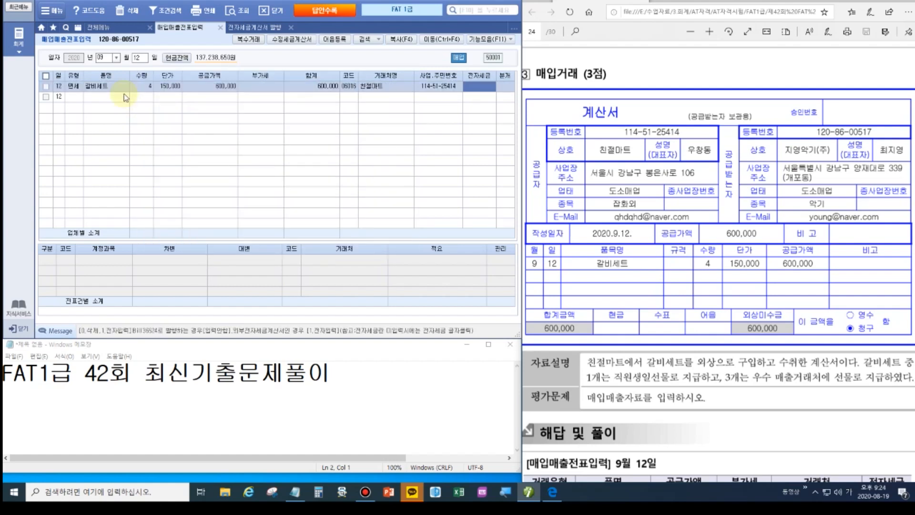
{"action": "key", "text": "Return"}
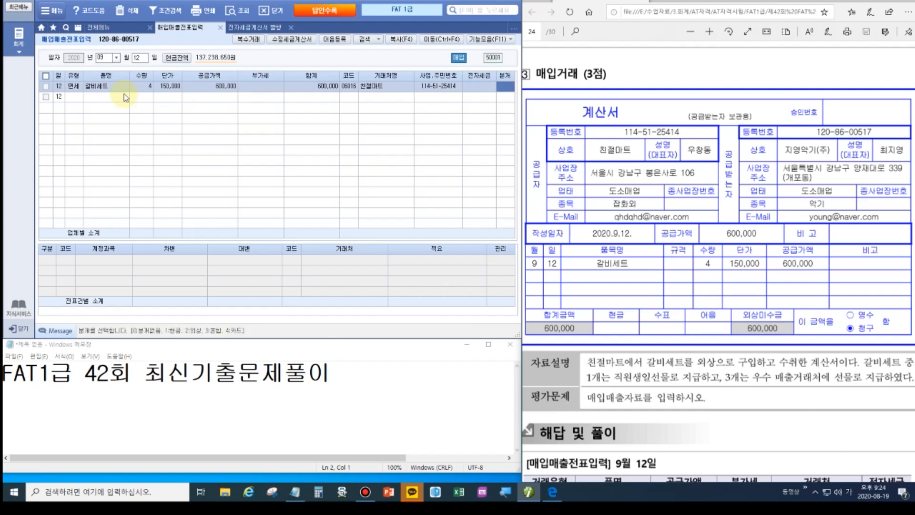
{"action": "type", "text": "3"}
{"action": "key", "text": "Return"}
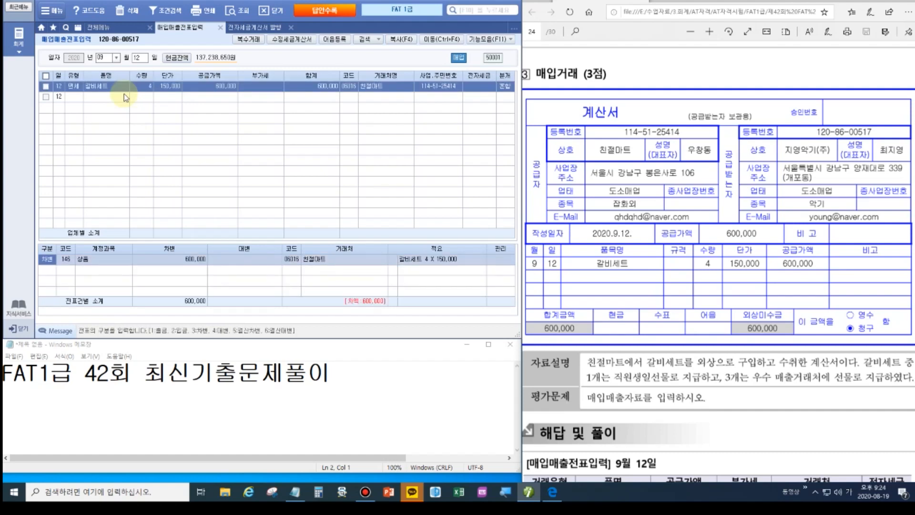
{"action": "key", "text": "Return"}
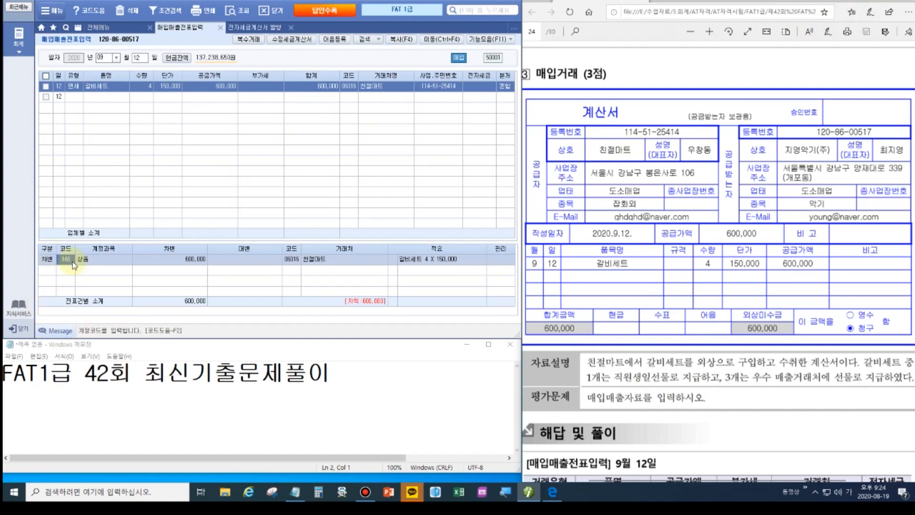
Debit 811 복리후생비 150,000 and 813 접대비 450,000 for the 갈비세트 purchase.
{"action": "type", "text": "811"}
{"action": "key", "text": "Return"}
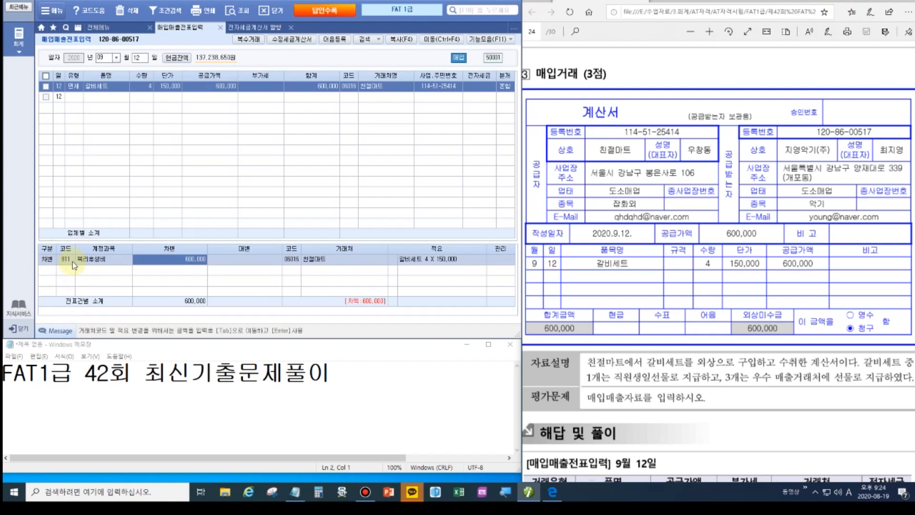
{"action": "type", "text": "150000"}
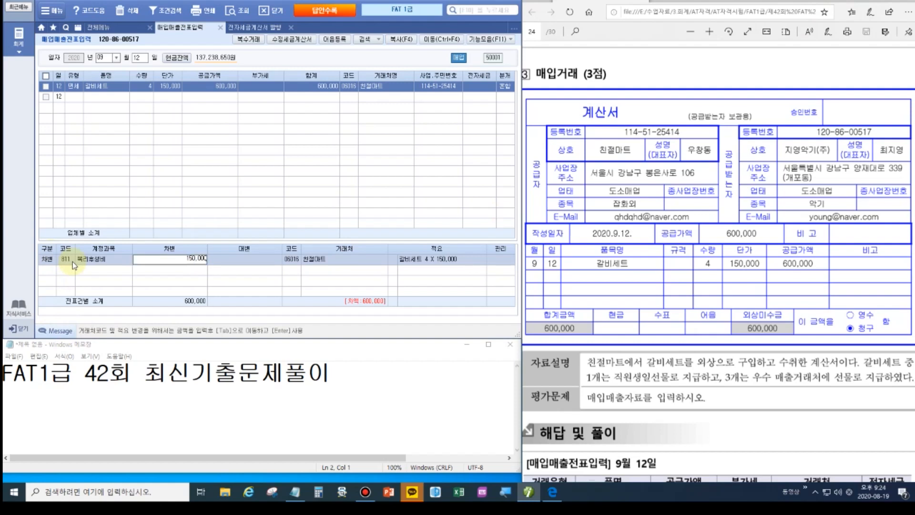
{"action": "key", "text": "Return"}
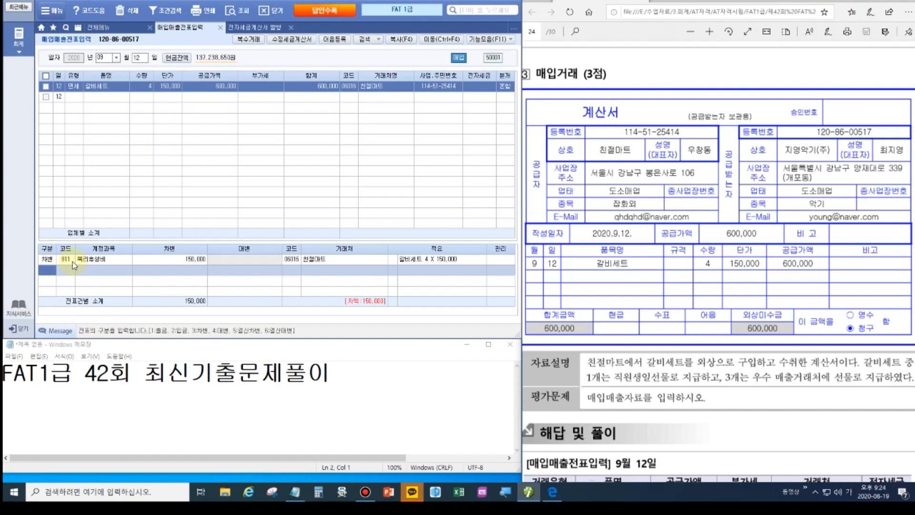
{"action": "type", "text": "3813"}
{"action": "key", "text": "Return"}
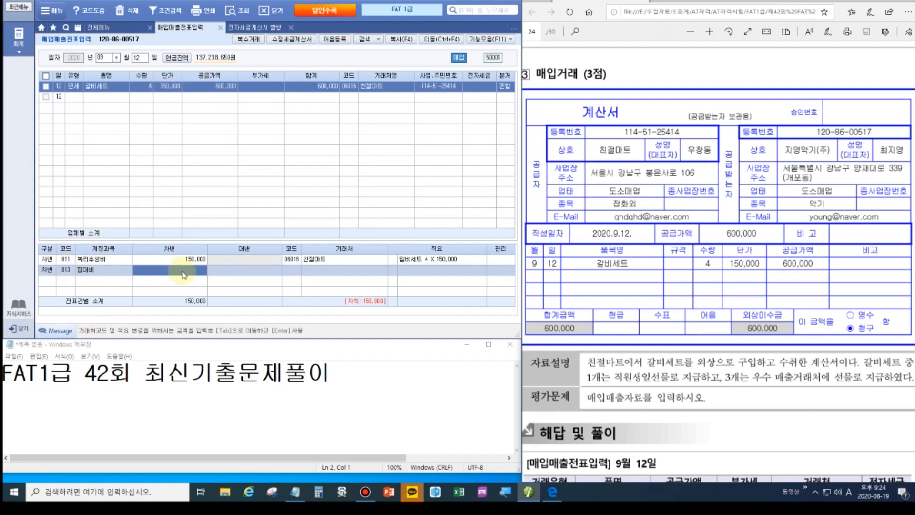
{"action": "type", "text": "4500000"}
{"action": "key", "text": "Return"}
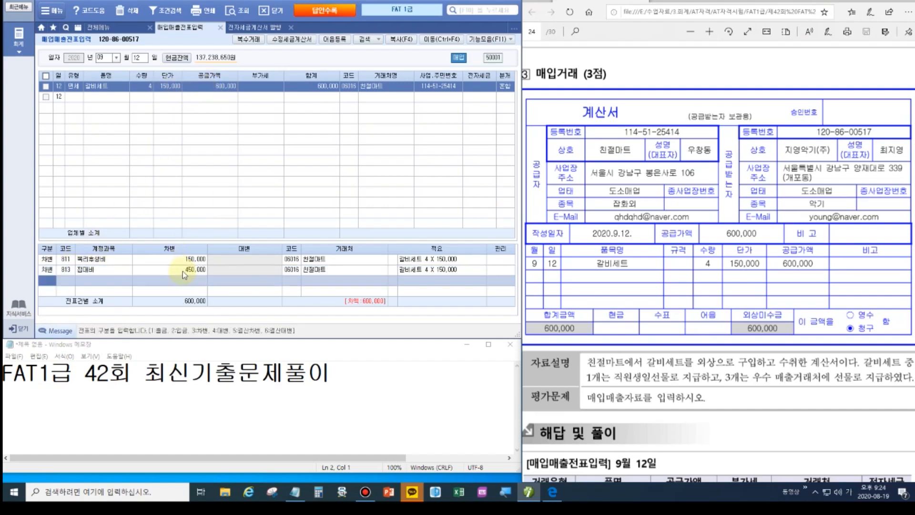
Credit 253 미지급금 600,000 to balance the voucher.
{"action": "type", "text": "4"}
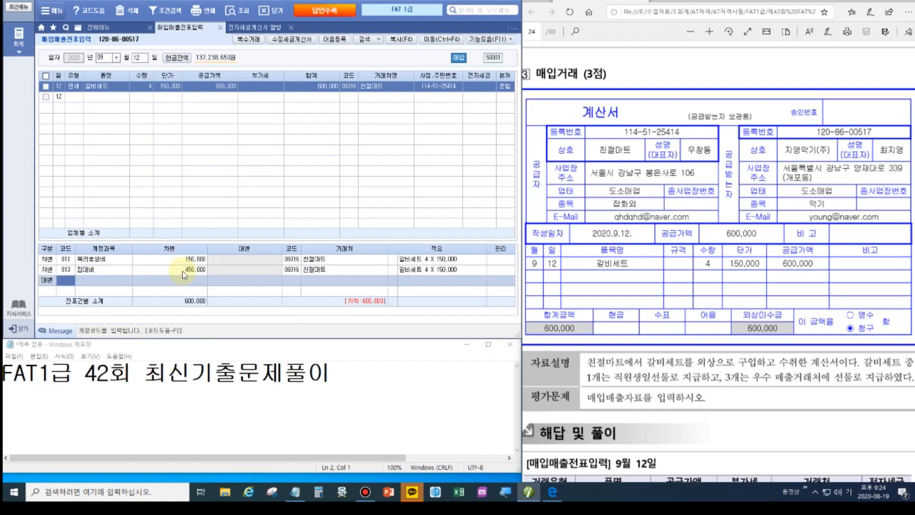
{"action": "type", "text": "253"}
{"action": "key", "text": "Return"}
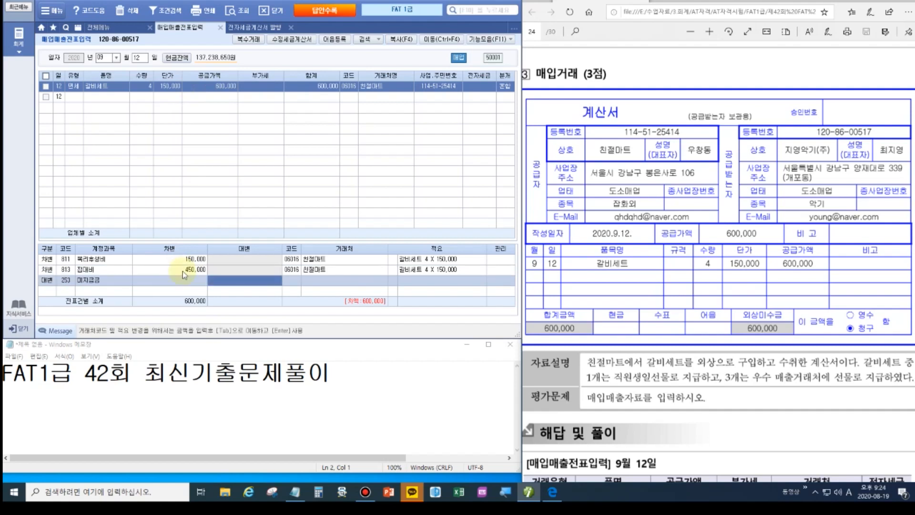
{"action": "type", "text": "6000000"}
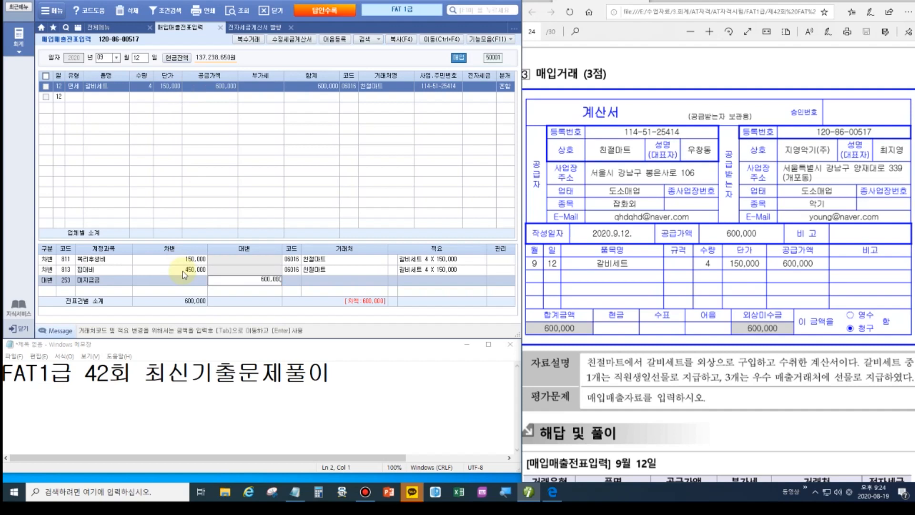
{"action": "key", "text": "Return"}
{"action": "left_click", "coordinate": [99, 86]}
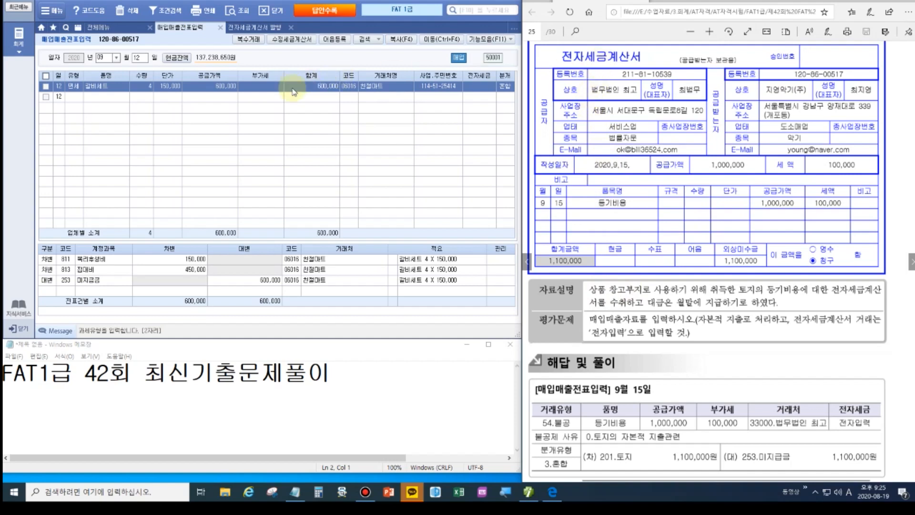
Start a September 15 54.불공 purchase with the land capital-expenditure reason.
{"action": "left_click", "coordinate": [134, 60]}
{"action": "type", "text": "15"}
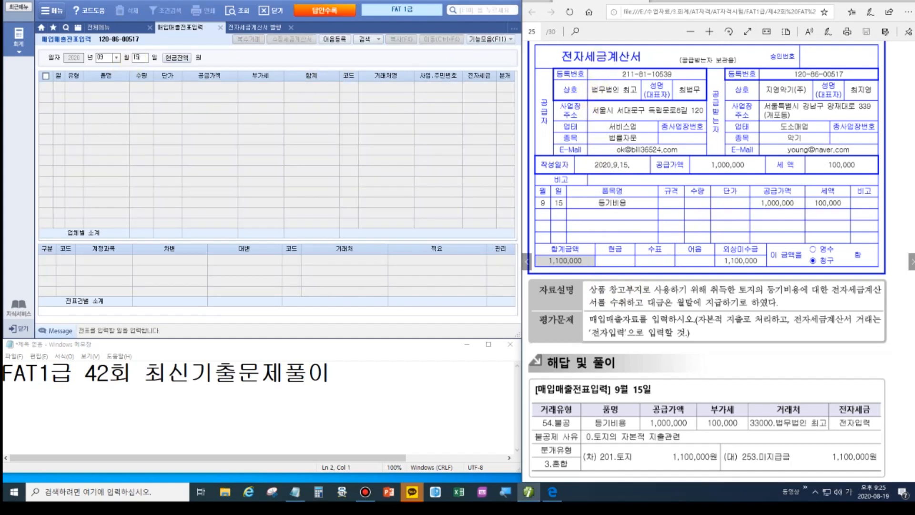
{"action": "key", "text": "Return"}
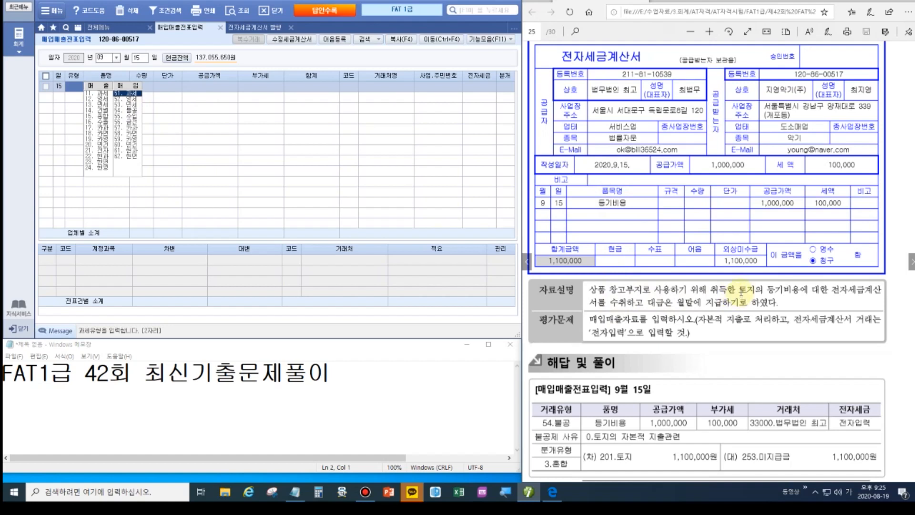
{"action": "left_click", "coordinate": [126, 111]}
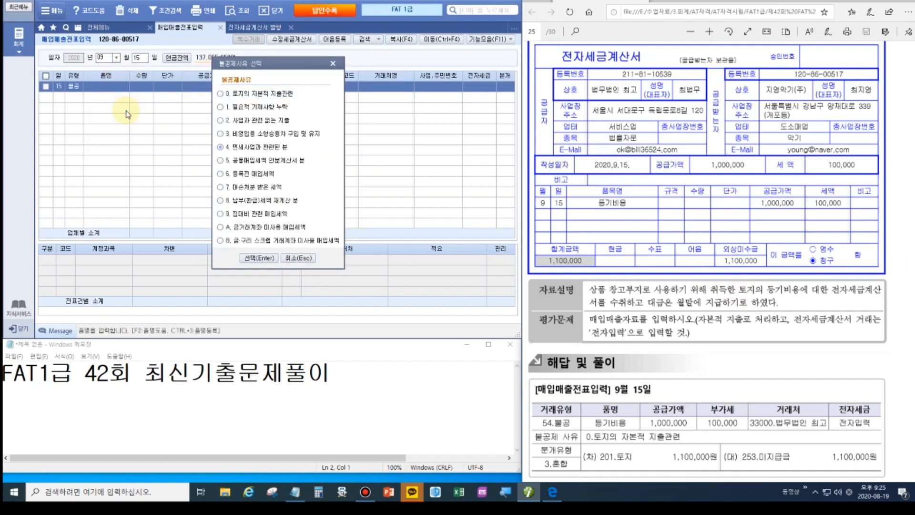
{"action": "left_click", "coordinate": [246, 95]}
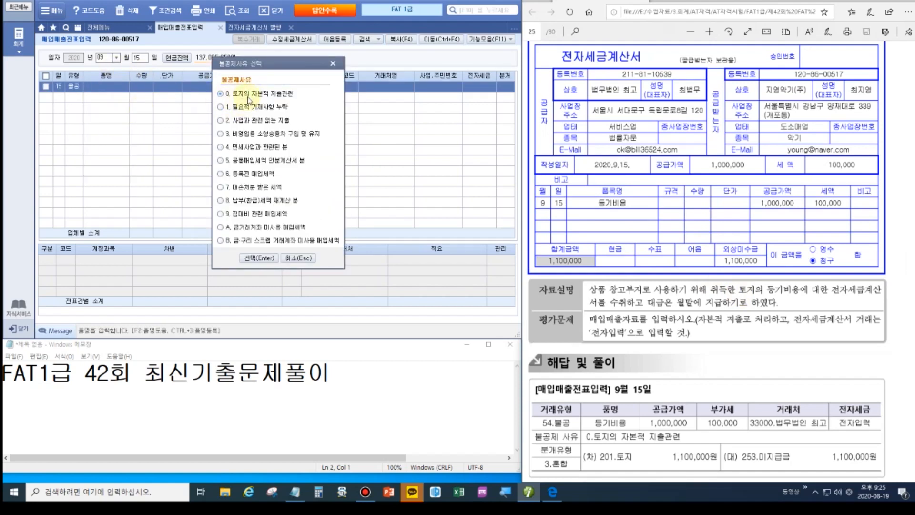
{"action": "left_click", "coordinate": [255, 258]}
Enter 등기비용 with supply amount 1,000,000 from vendor 33000 법무법인 최고, 전자입력.
{"action": "type", "text": "등기비용"}
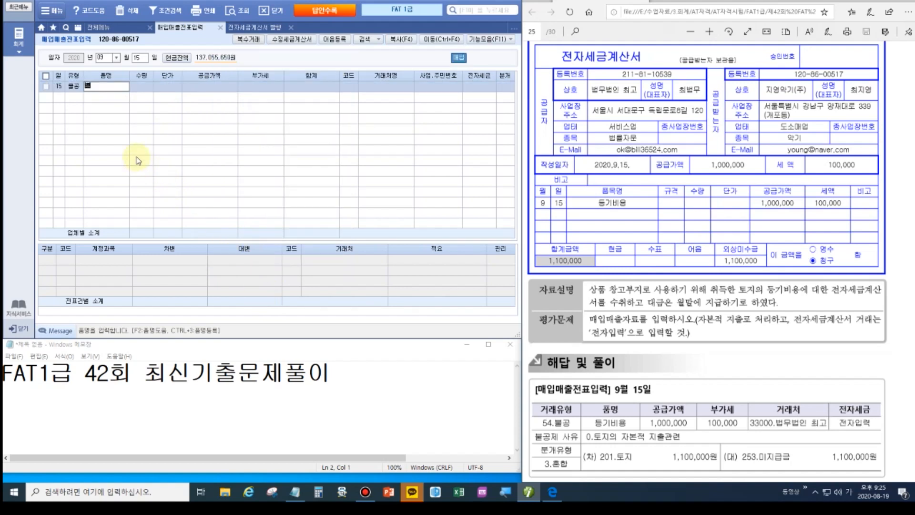
{"action": "key", "text": "Return"}
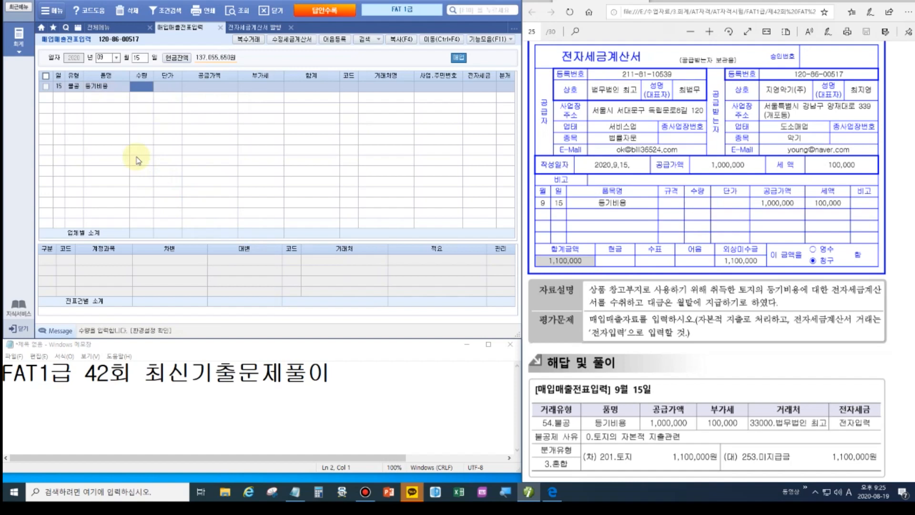
{"action": "key", "text": "Return"}
{"action": "key", "text": "Return"}
{"action": "type", "text": "1000000"}
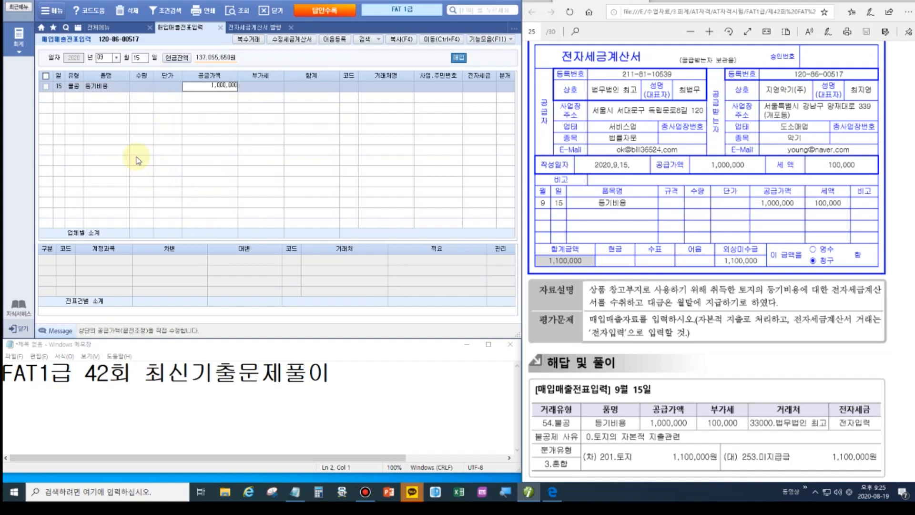
{"action": "key", "text": "Return"}
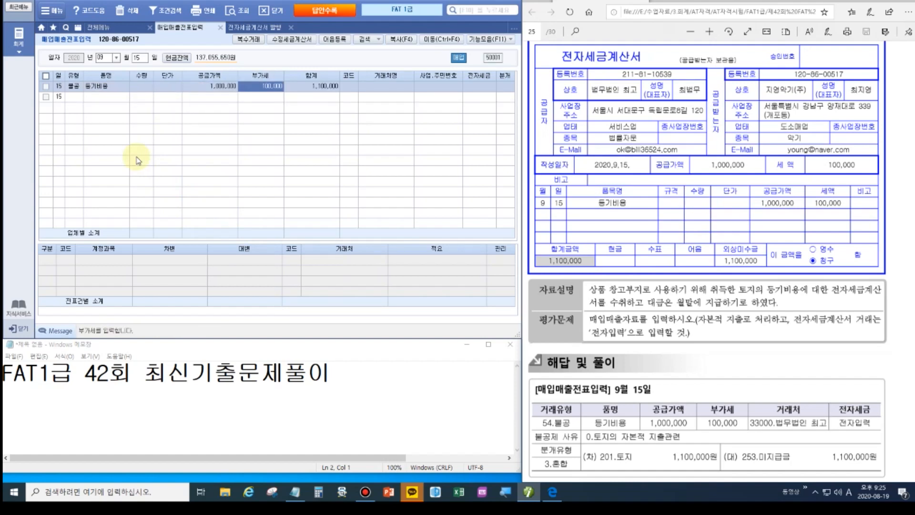
{"action": "key", "text": "Return"}
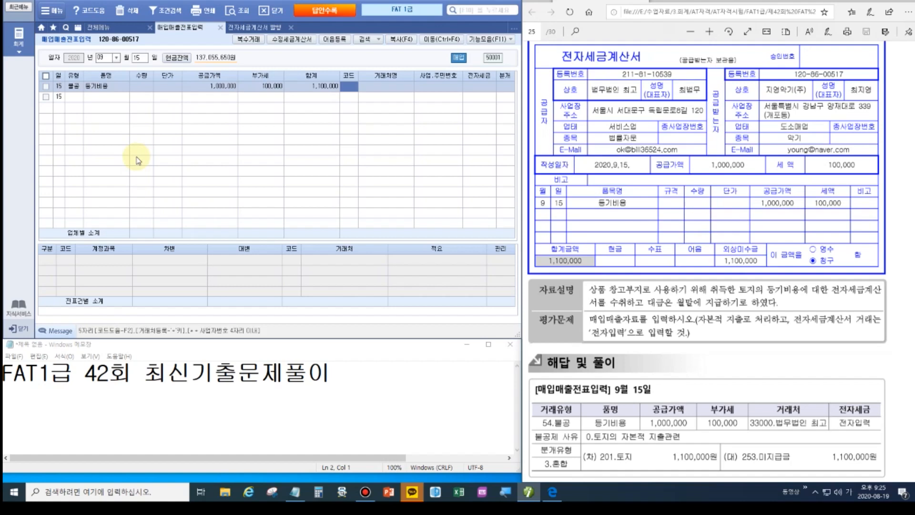
{"action": "type", "text": "법무"}
{"action": "key", "text": "Return"}
{"action": "key", "text": "Return"}
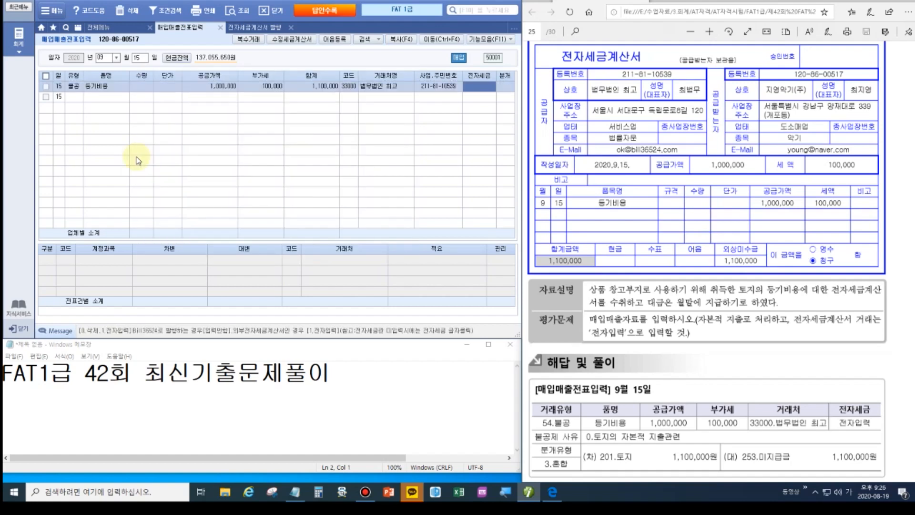
{"action": "type", "text": "1"}
{"action": "key", "text": "Return"}
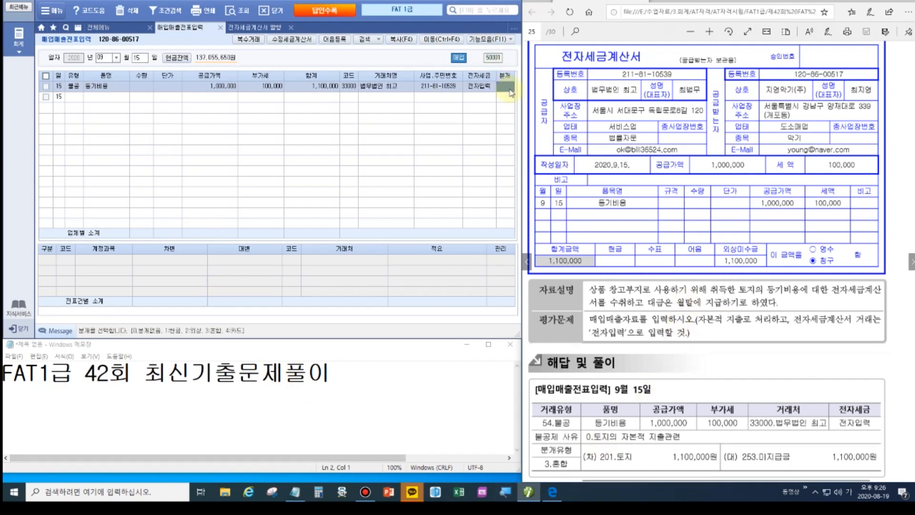
Journal it as 혼합: debit 201 토지, credit 253 미지급금 1,100,000.
{"action": "type", "text": "3"}
{"action": "key", "text": "Return"}
{"action": "key", "text": "Return"}
{"action": "type", "text": "201"}
{"action": "key", "text": "Return"}
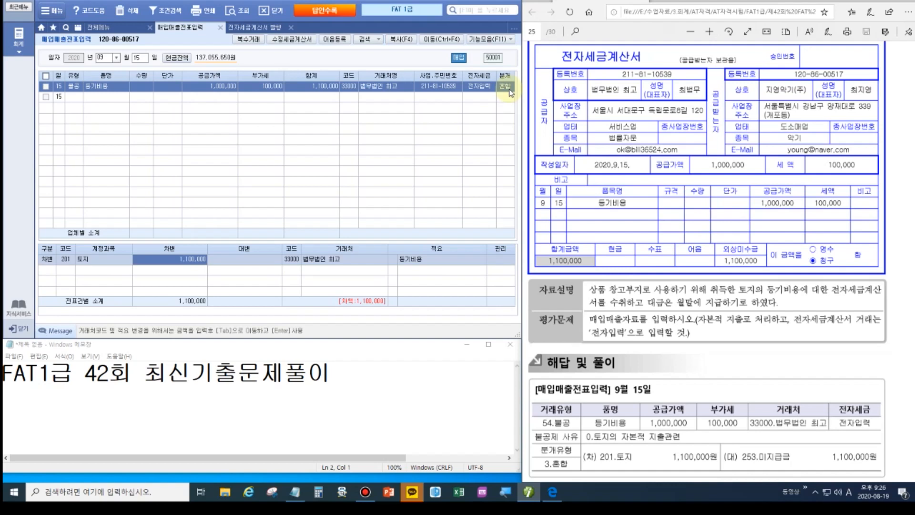
{"action": "key", "text": "Return"}
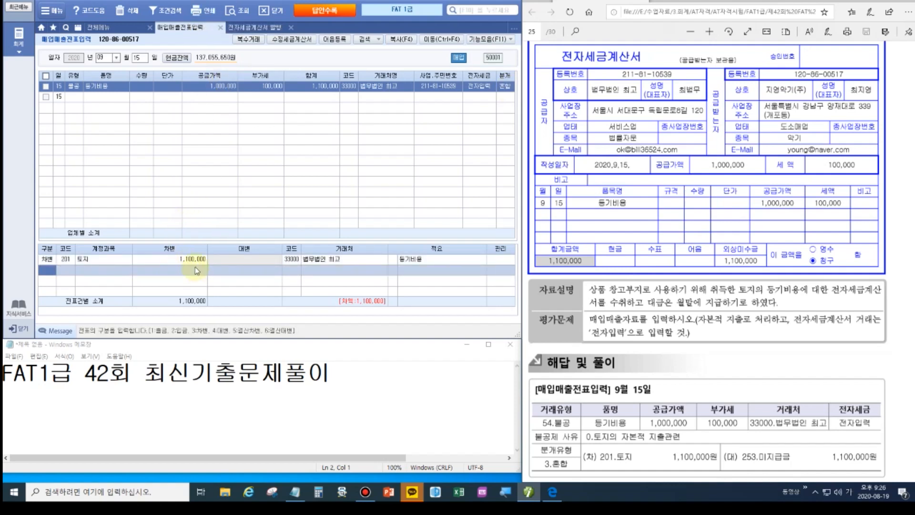
{"action": "type", "text": "4"}
{"action": "key", "text": "Return"}
{"action": "type", "text": "253"}
{"action": "key", "text": "Return"}
{"action": "type", "text": "1100000"}
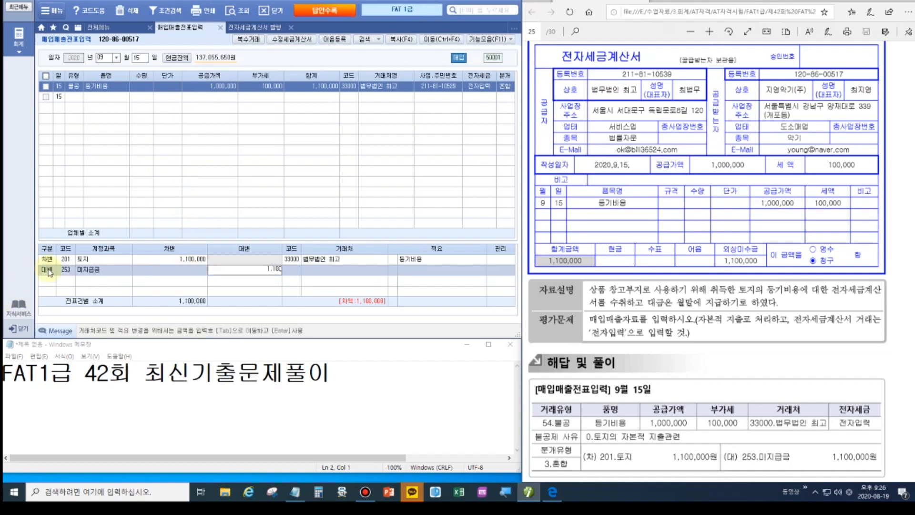
{"action": "key", "text": "Return"}
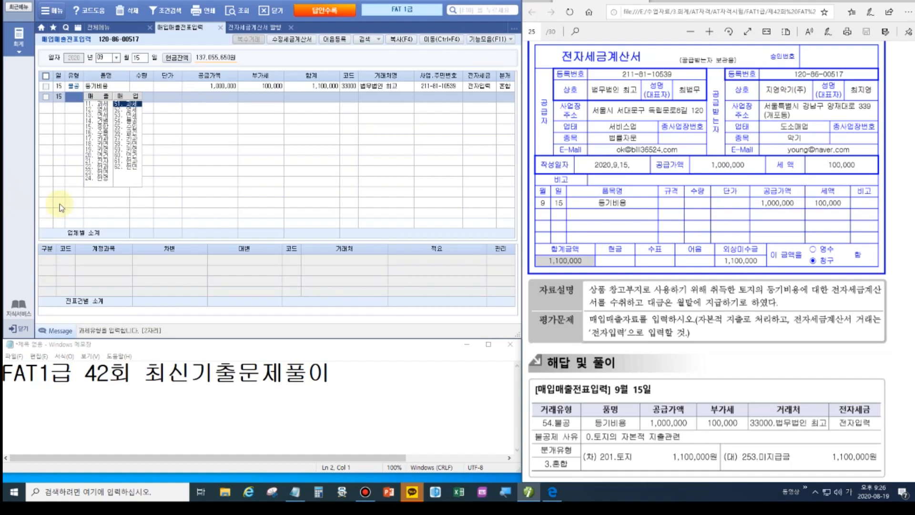
Review the recorded 불공 voucher and turn the exam PDF to the next question.
{"action": "left_click", "coordinate": [74, 86]}
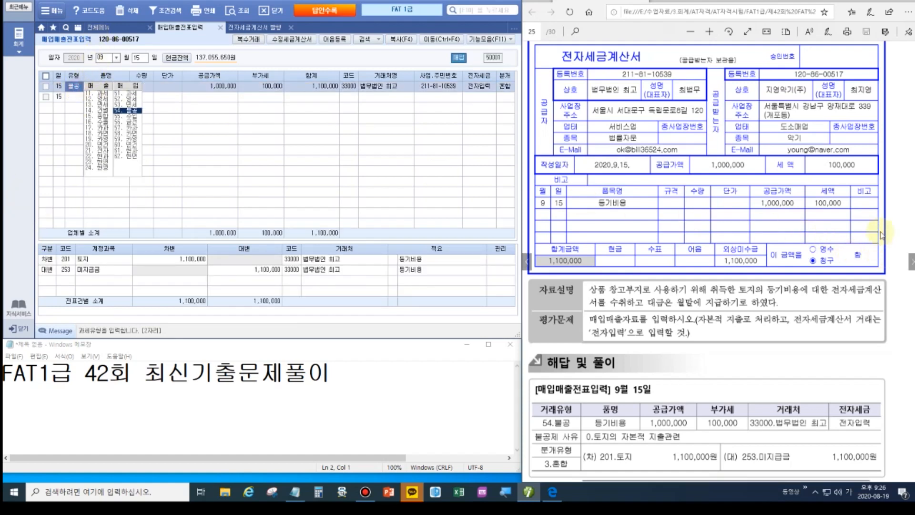
{"action": "left_click", "coordinate": [855, 2]}
{"action": "key", "text": "Page_Down"}
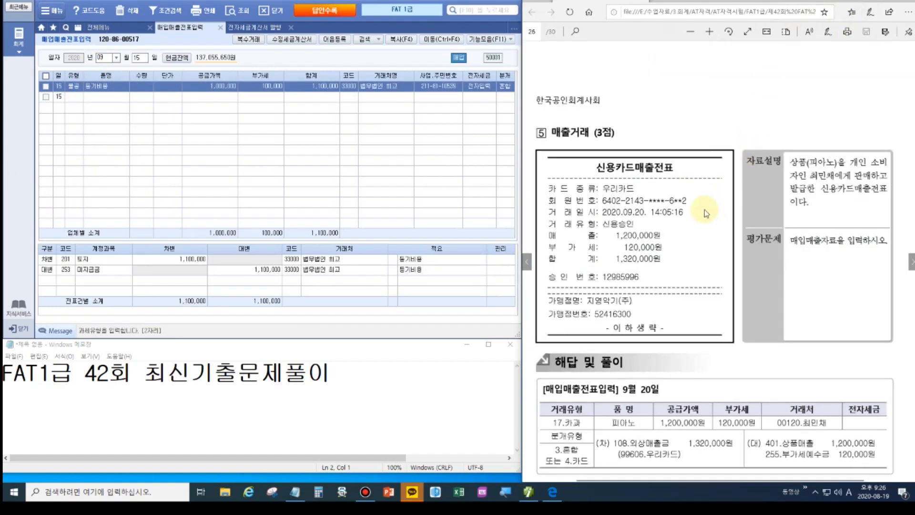
Start a September 20 17.카과 sale paid with card company 99606 우리카드.
{"action": "left_click", "coordinate": [138, 58]}
{"action": "type", "text": "2"}
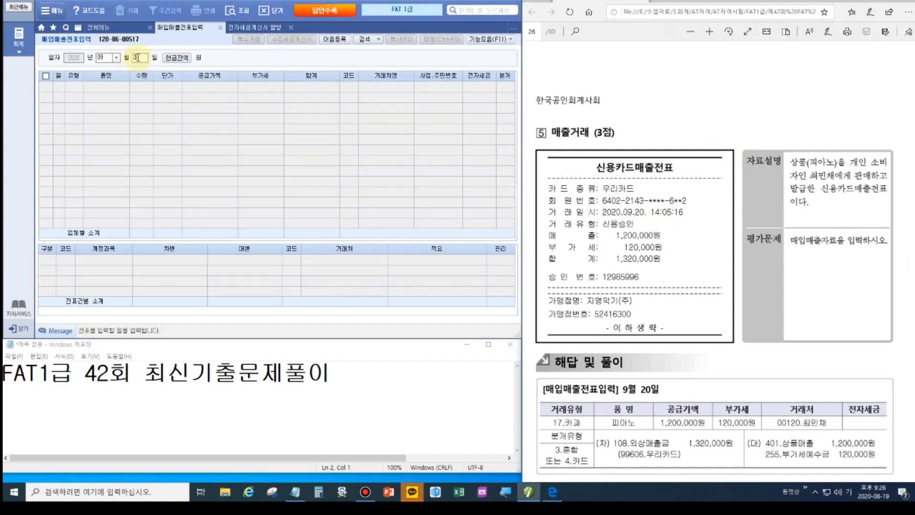
{"action": "type", "text": "0"}
{"action": "key", "text": "Return"}
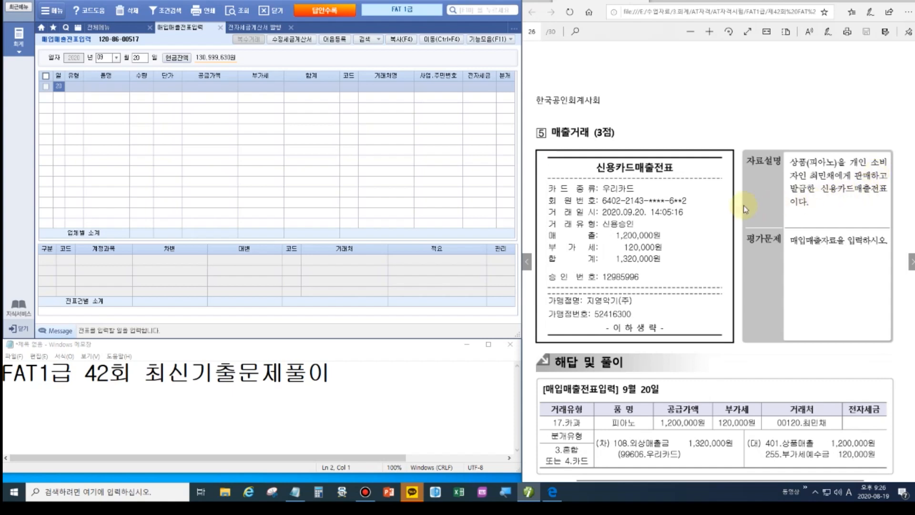
{"action": "key", "text": "Return"}
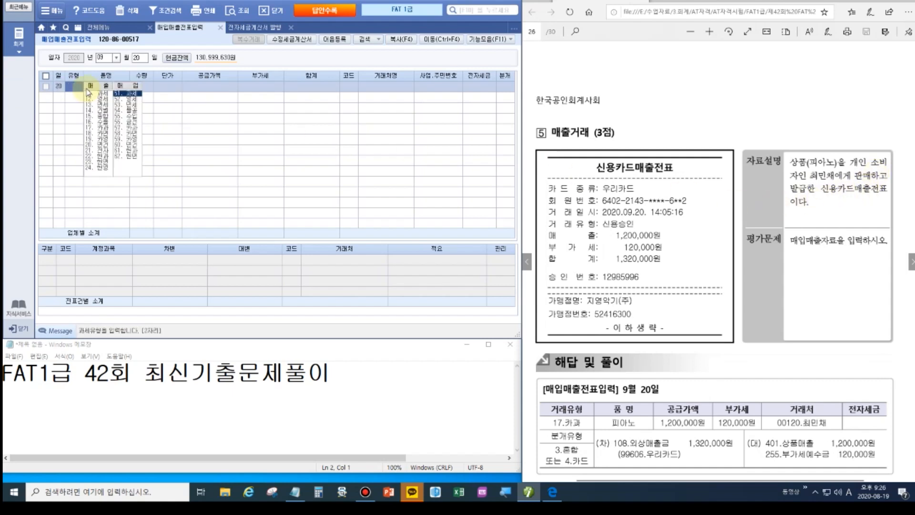
{"action": "type", "text": "17"}
{"action": "key", "text": "Return"}
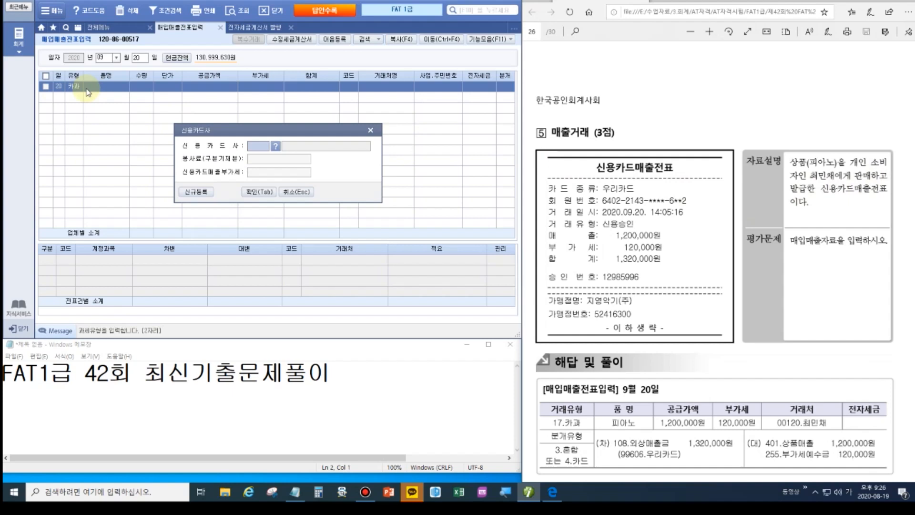
{"action": "left_click", "coordinate": [274, 145]}
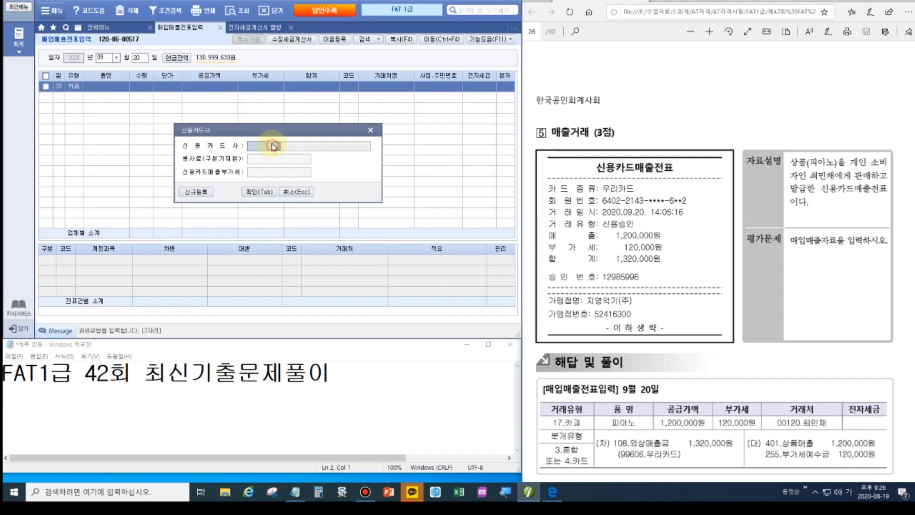
{"action": "left_click", "coordinate": [257, 244]}
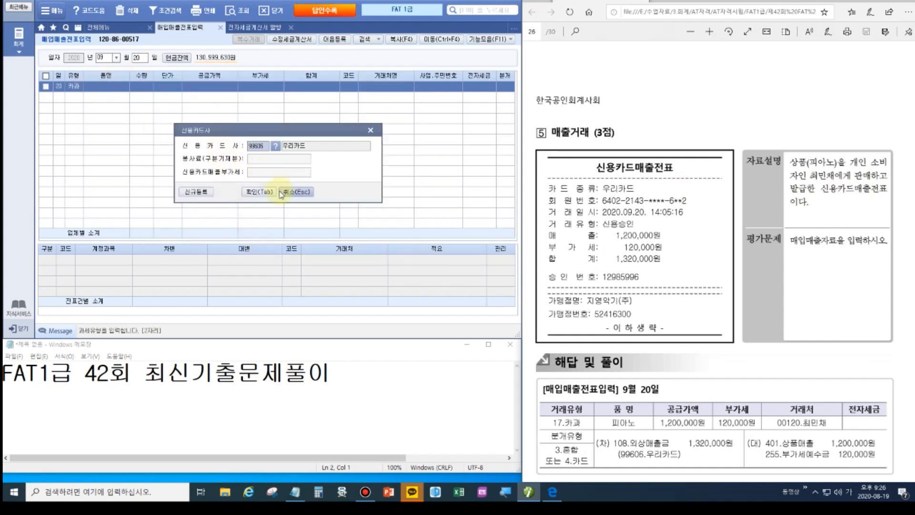
{"action": "left_click", "coordinate": [259, 191]}
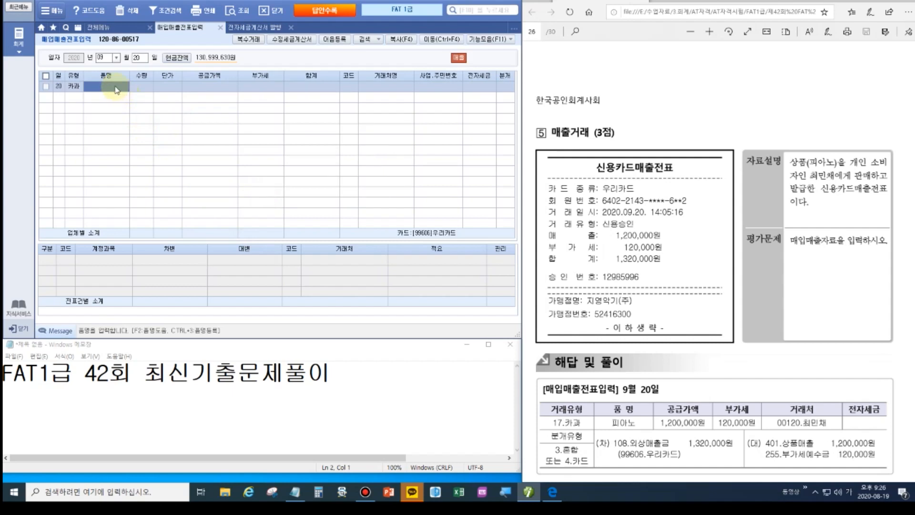
Enter 상품(피아노) for 1,320,000 total, customer 00120, and journal type 4.카드.
{"action": "type", "text": "상품(피아노)"}
{"action": "key", "text": "Return"}
{"action": "key", "text": "Return"}
{"action": "key", "text": "Return"}
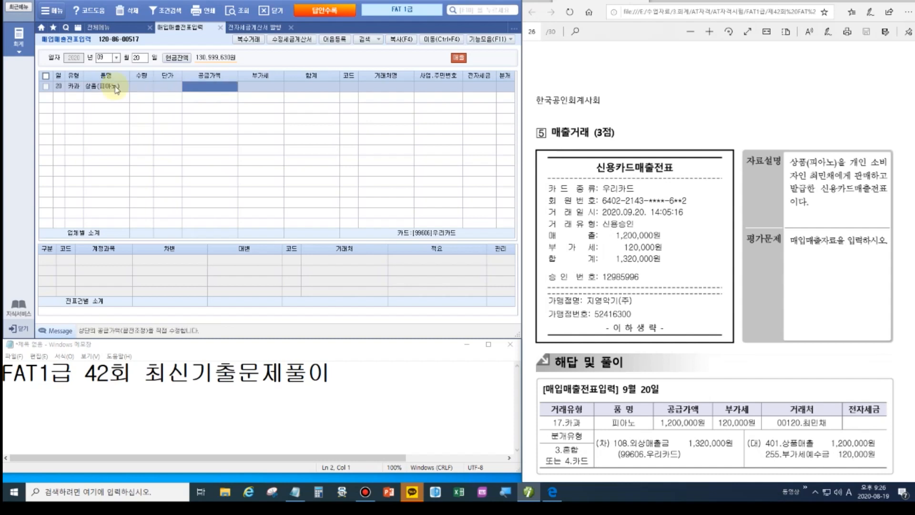
{"action": "type", "text": "1320000"}
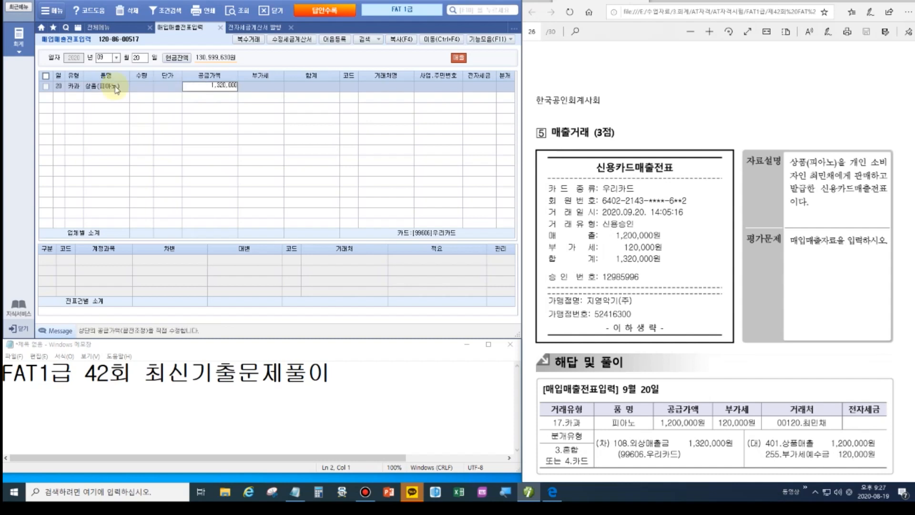
{"action": "key", "text": "Return"}
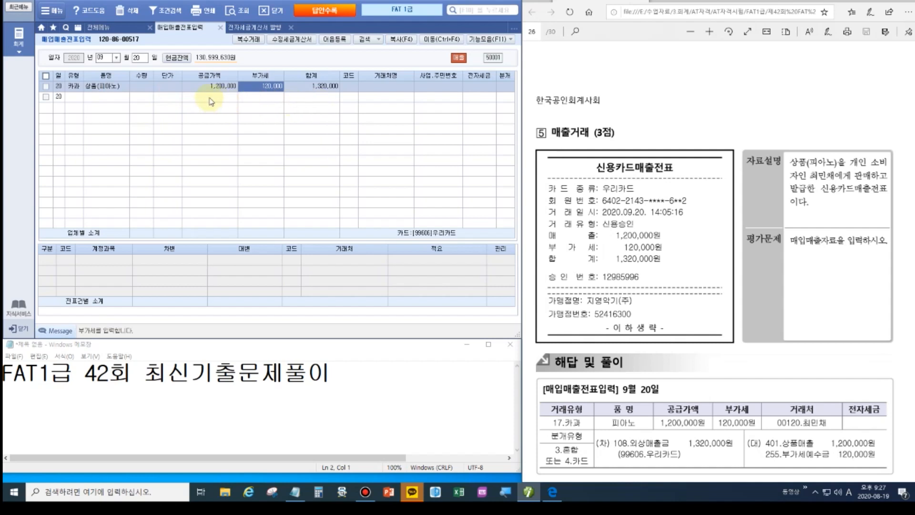
{"action": "left_click", "coordinate": [345, 89]}
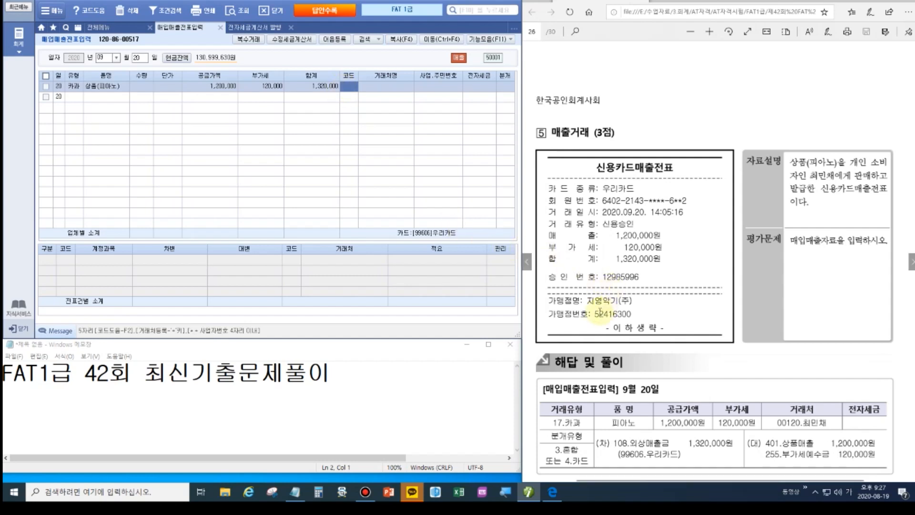
{"action": "left_click", "coordinate": [350, 88]}
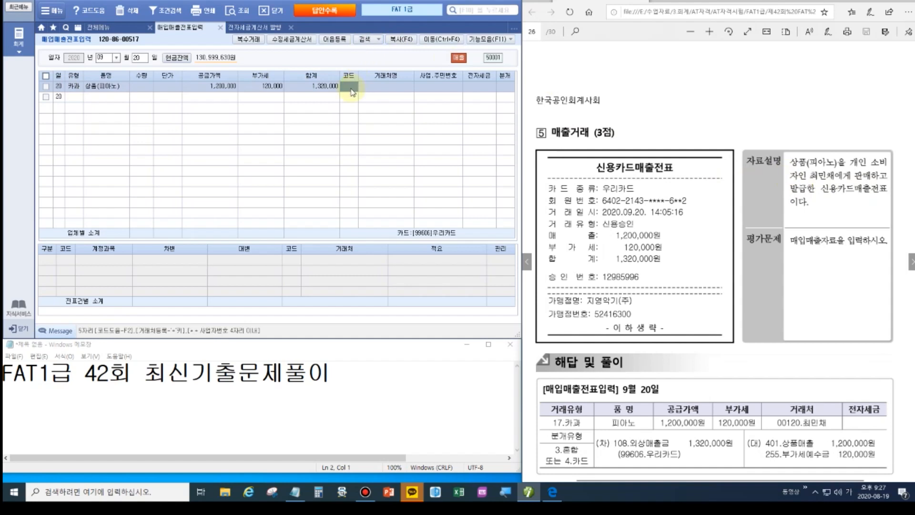
{"action": "type", "text": "최민"}
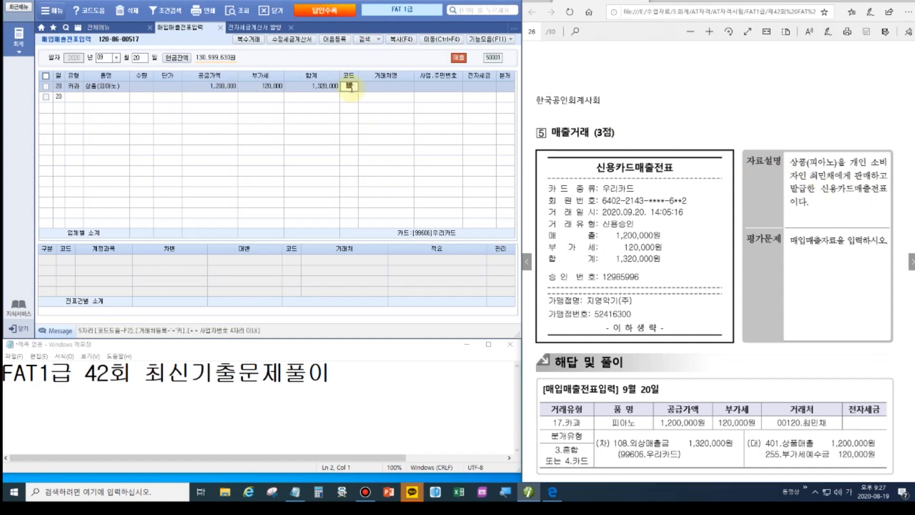
{"action": "key", "text": "Return"}
{"action": "key", "text": "Return"}
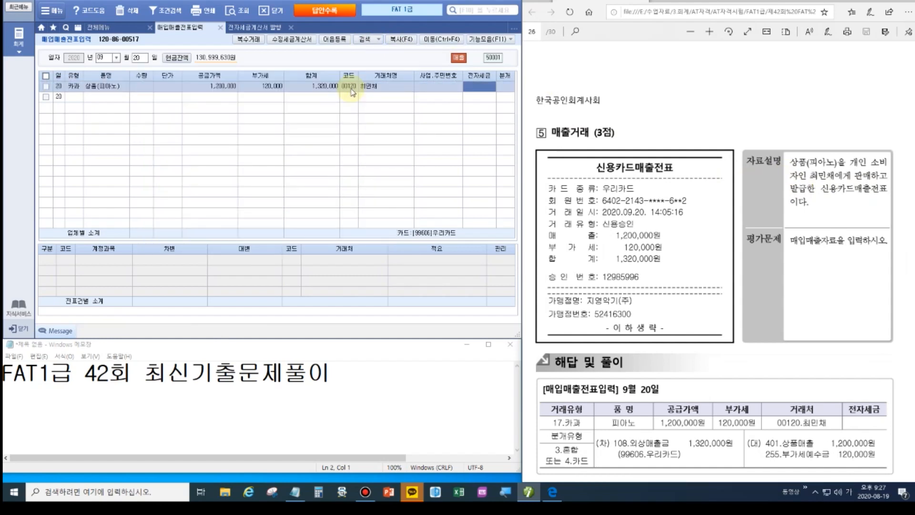
{"action": "key", "text": "Return"}
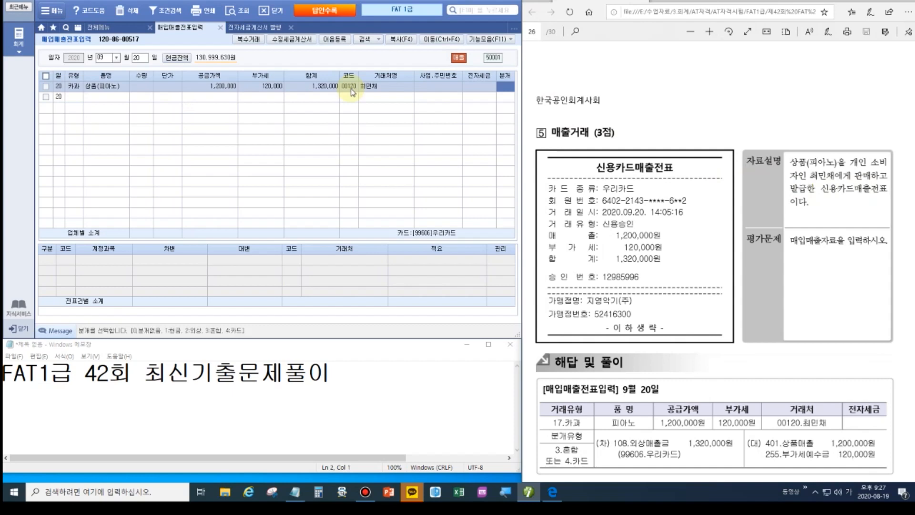
{"action": "type", "text": "4"}
{"action": "key", "text": "Return"}
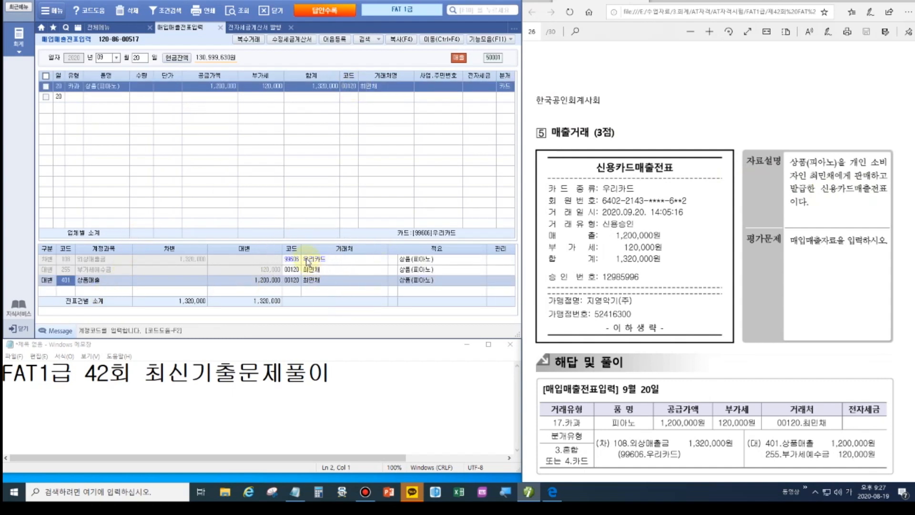
{"action": "left_click", "coordinate": [505, 87]}
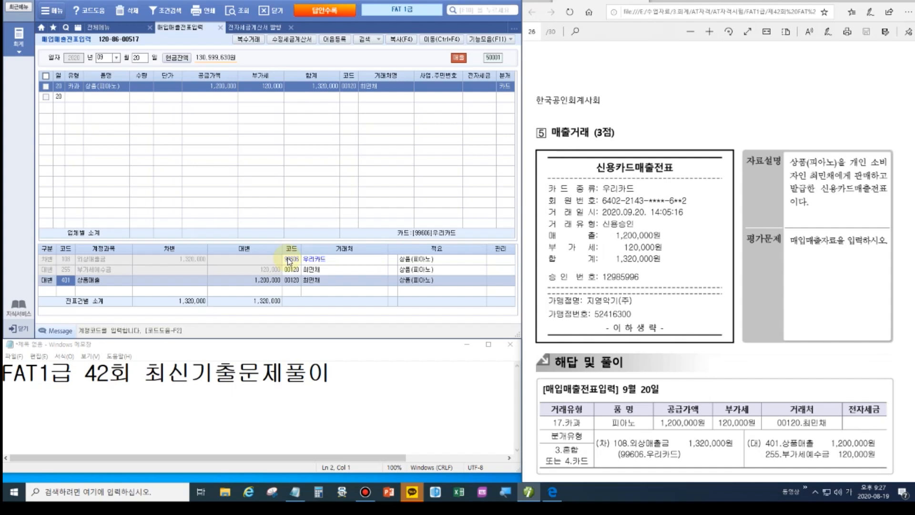
Set the new purchase voucher's date to September 25.
{"action": "left_click", "coordinate": [852, 1]}
{"action": "key", "text": "Page_Down"}
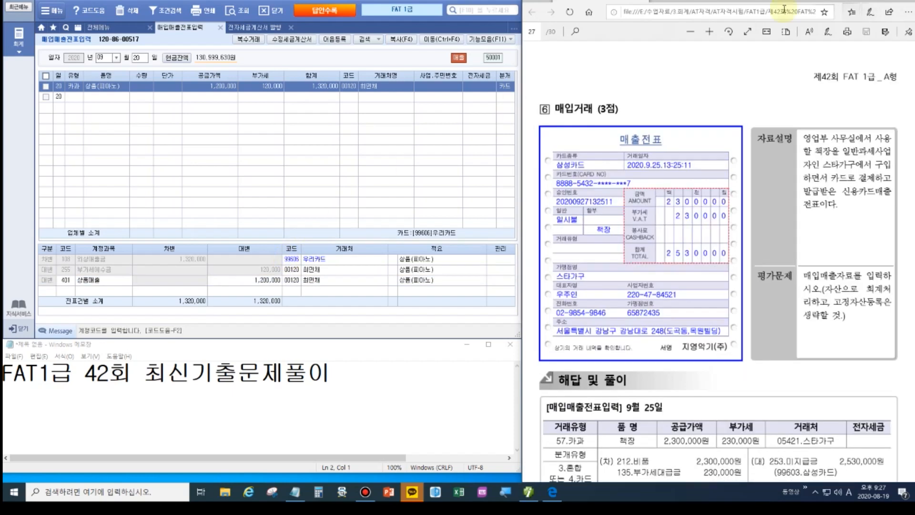
{"action": "left_click", "coordinate": [139, 58]}
{"action": "type", "text": "25"}
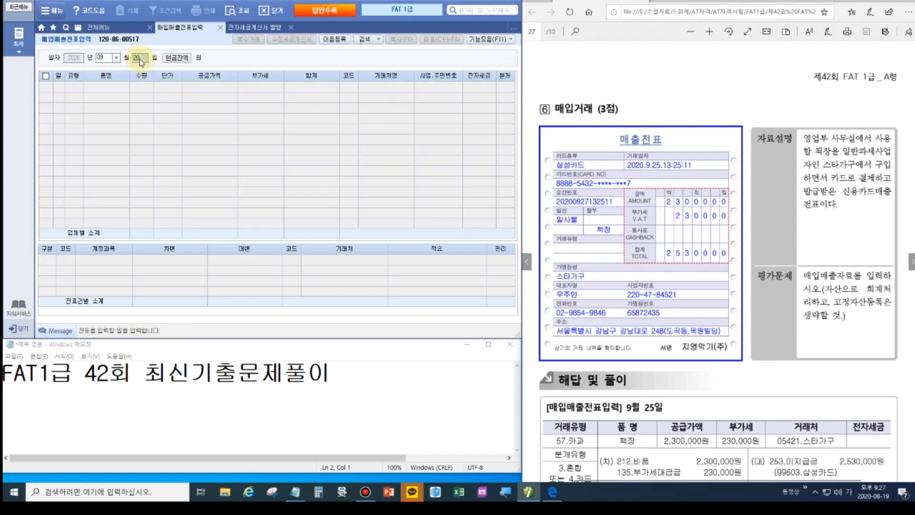
{"action": "key", "text": "Return"}
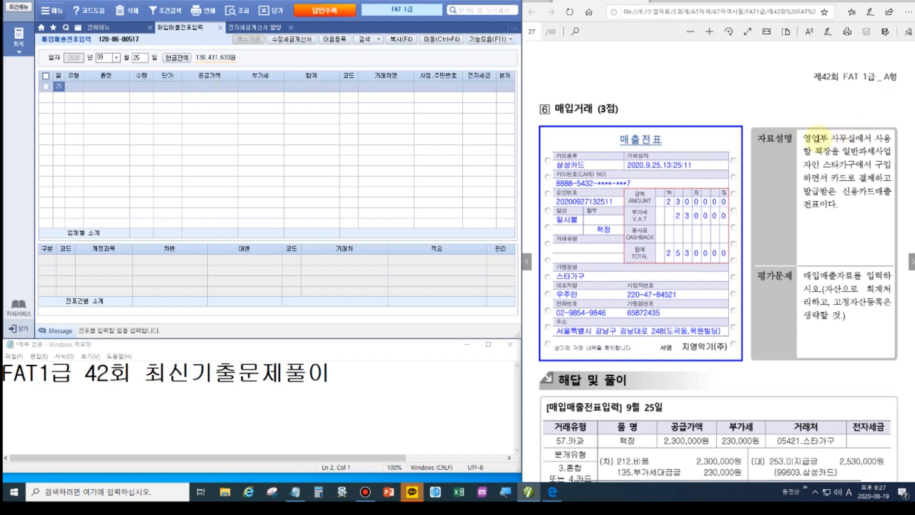
Choose type 57.카과 with card company 99603 삼성카드.
{"action": "left_click", "coordinate": [82, 85]}
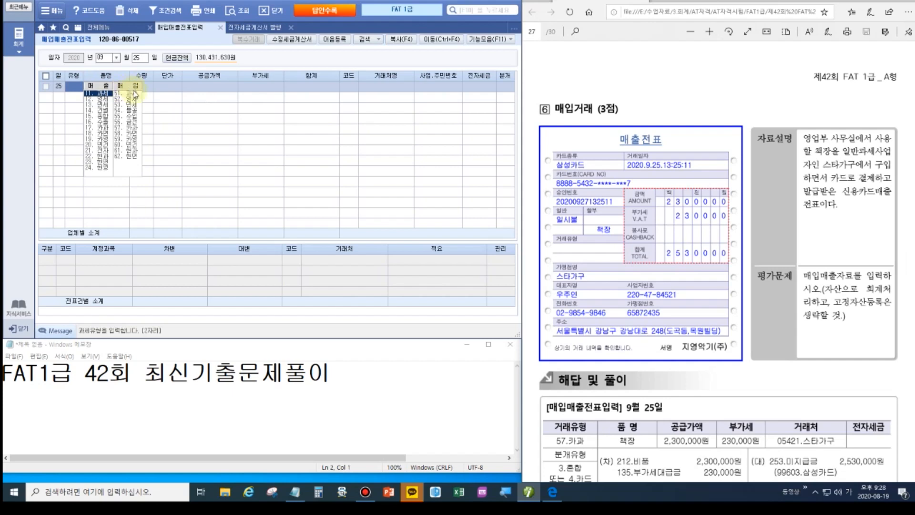
{"action": "left_click", "coordinate": [134, 127]}
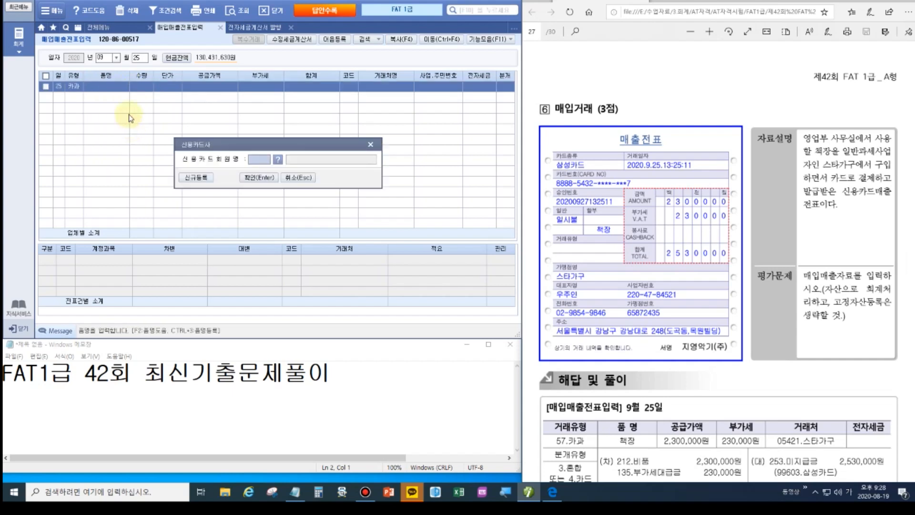
{"action": "left_click", "coordinate": [581, 165]}
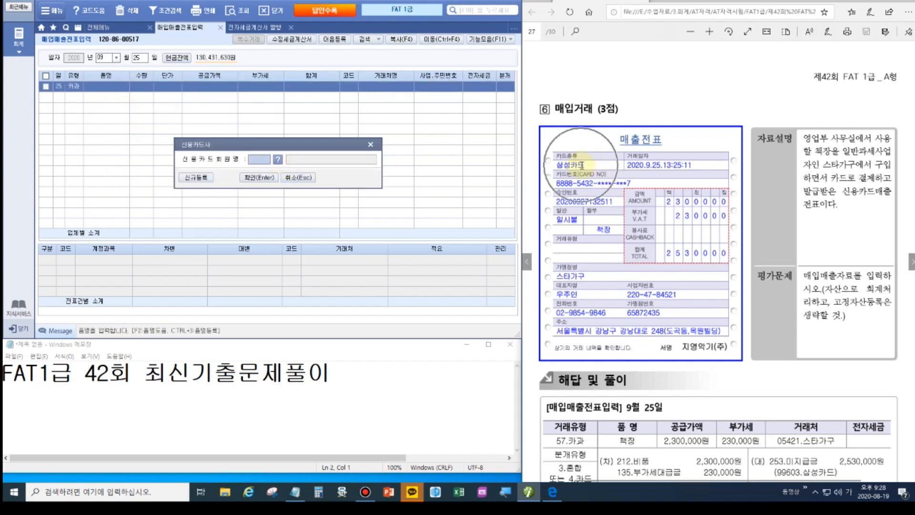
{"action": "left_click", "coordinate": [283, 164]}
{"action": "double_click", "coordinate": [205, 138]}
{"action": "left_click", "coordinate": [247, 177]}
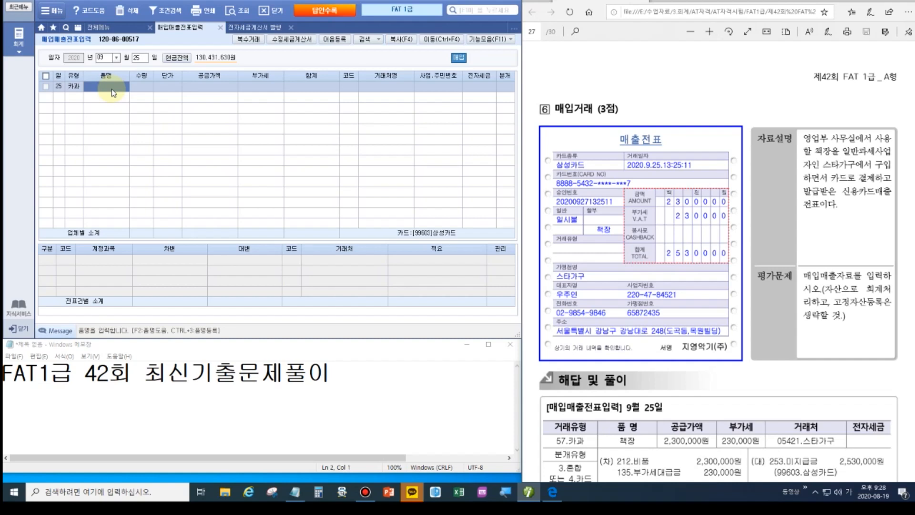
Enter 책장 for 2,300,000 supply amount from supplier 스타가구.
{"action": "type", "text": "책장"}
{"action": "key", "text": "Return"}
{"action": "key", "text": "Return"}
{"action": "key", "text": "Return"}
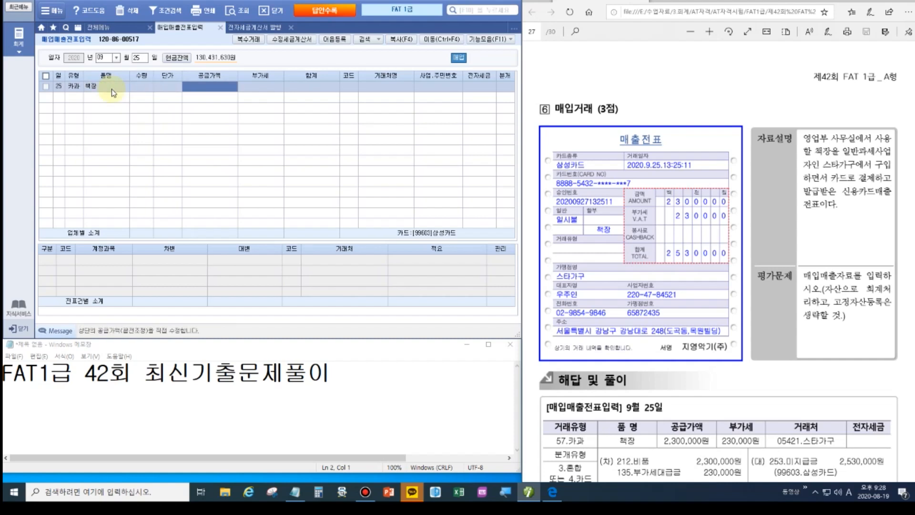
{"action": "type", "text": "2300000"}
{"action": "key", "text": "Return"}
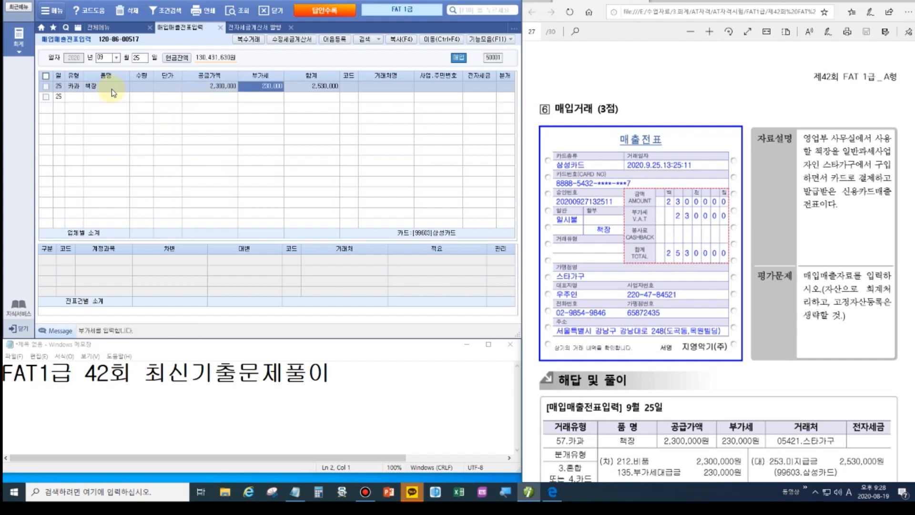
{"action": "key", "text": "Return"}
{"action": "key", "text": "Left"}
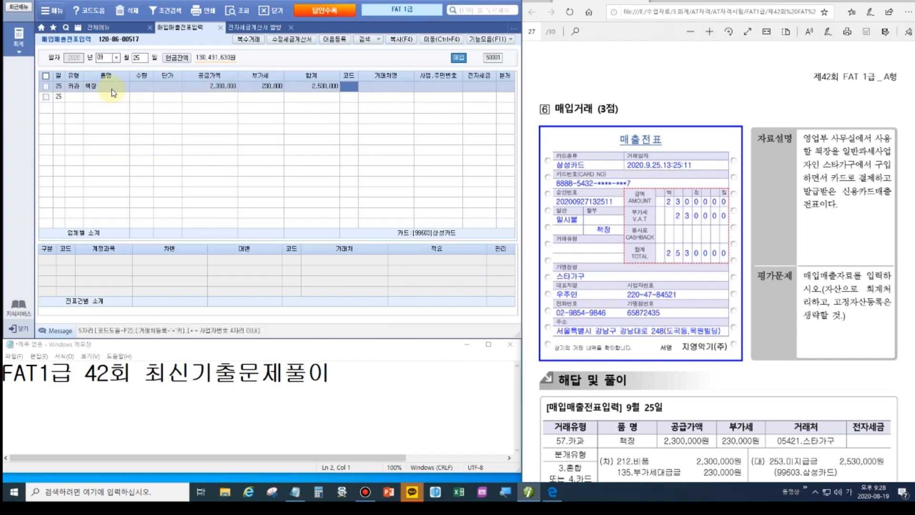
{"action": "type", "text": "스타"}
{"action": "key", "text": "Return"}
{"action": "key", "text": "Return"}
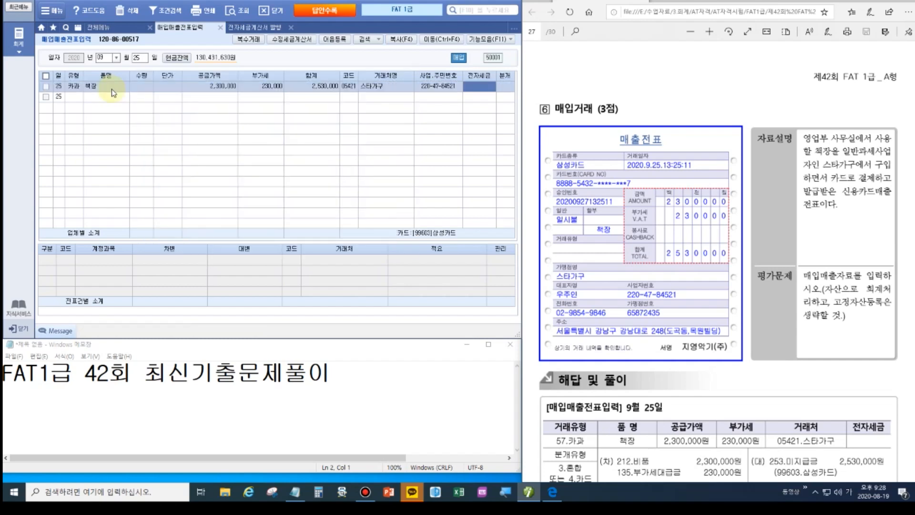
Journal it as 4.카드 and change the debit account to 212 비품.
{"action": "key", "text": "Return"}
{"action": "key", "text": "4"}
{"action": "key", "text": "Return"}
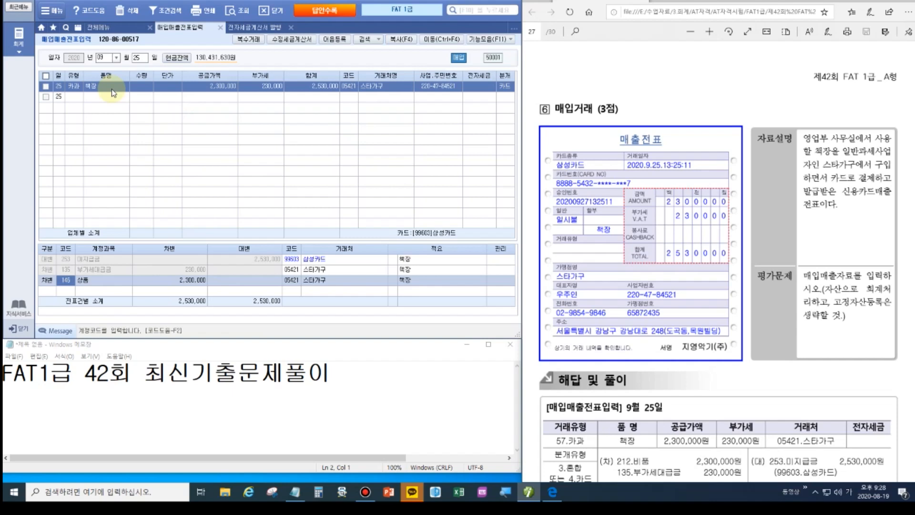
{"action": "type", "text": "212"}
{"action": "key", "text": "Return"}
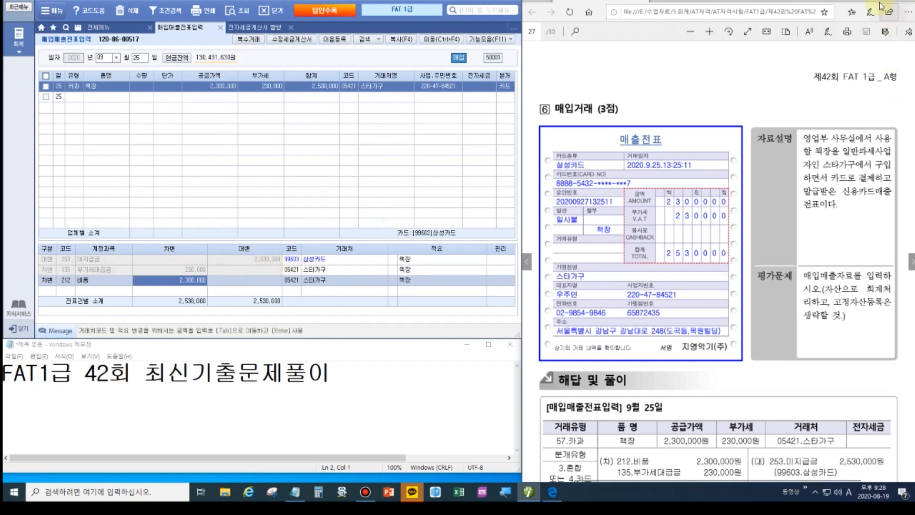
{"action": "scroll", "coordinate": [571, 173], "scroll_direction": "down", "scroll_amount": 2}
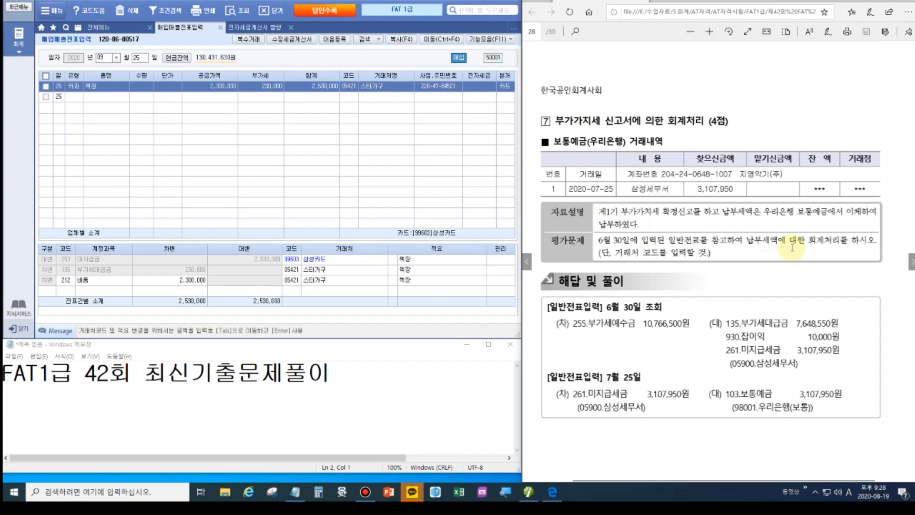
Load the June 30 voucher in 일반전표입력.
{"action": "left_click", "coordinate": [100, 29]}
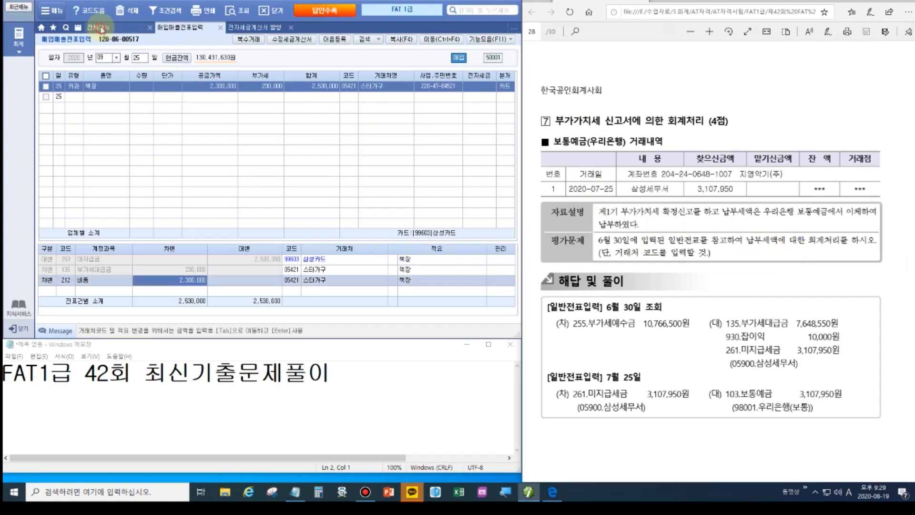
{"action": "left_click", "coordinate": [174, 74]}
{"action": "type", "text": "0"}
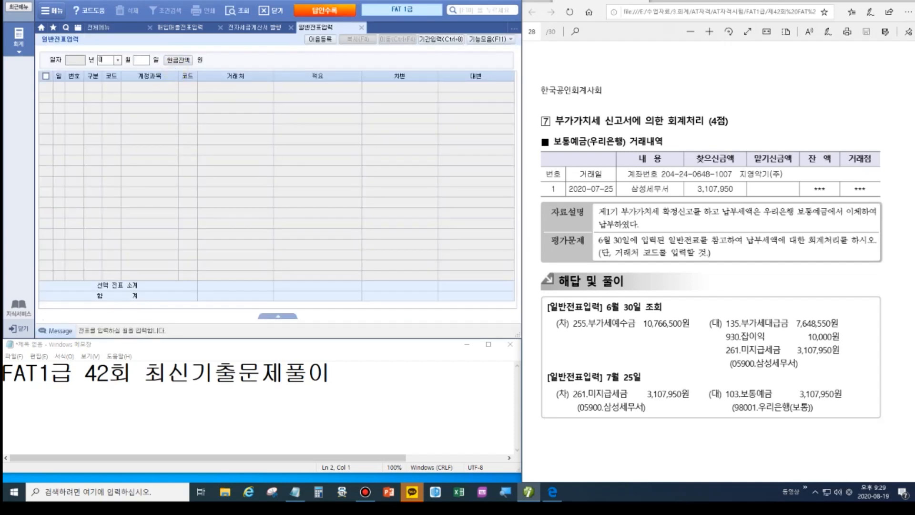
{"action": "type", "text": "630"}
{"action": "key", "text": "Return"}
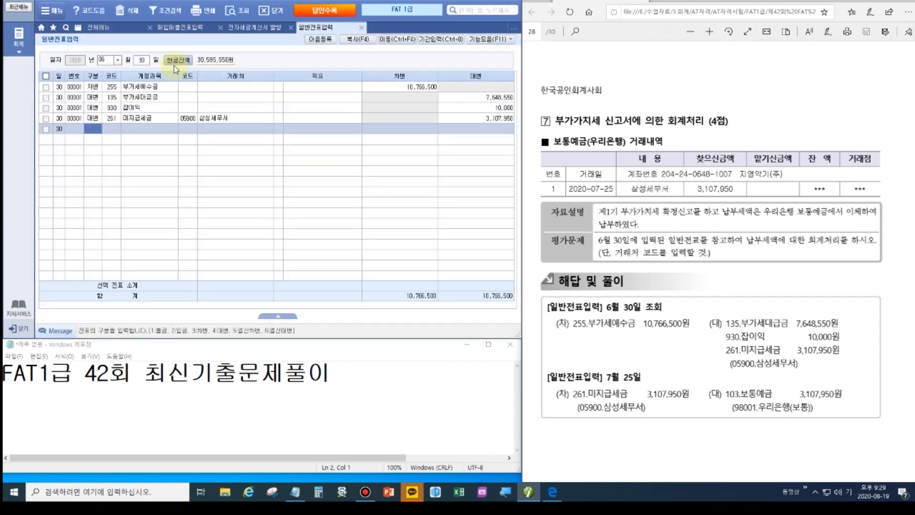
{"action": "left_click", "coordinate": [112, 87]}
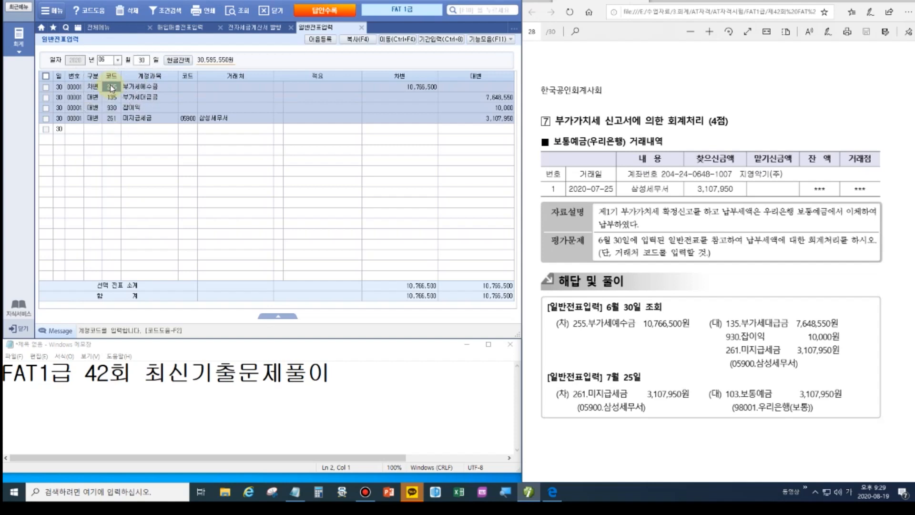
Compare the 10,766,500, 7,648,550 and 3,107,950 미지급세금 amounts against the answer key.
{"action": "left_click", "coordinate": [402, 91]}
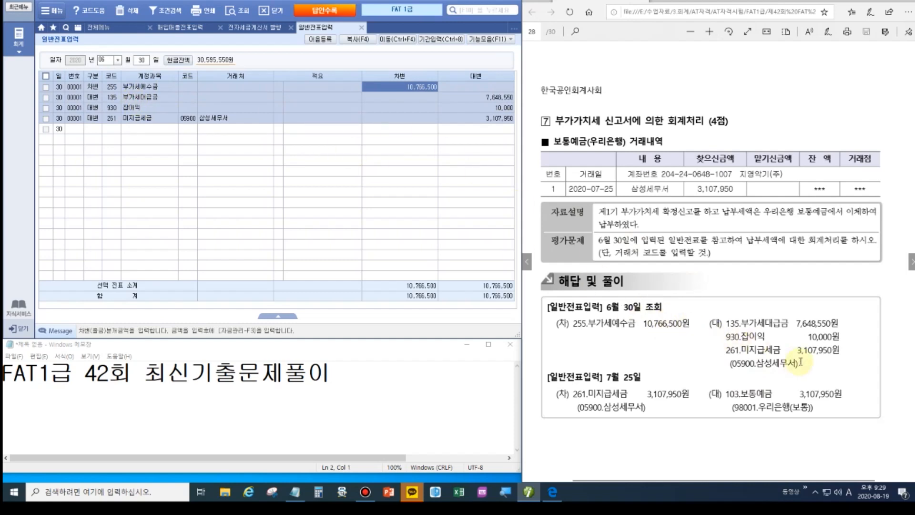
{"action": "left_click", "coordinate": [474, 101]}
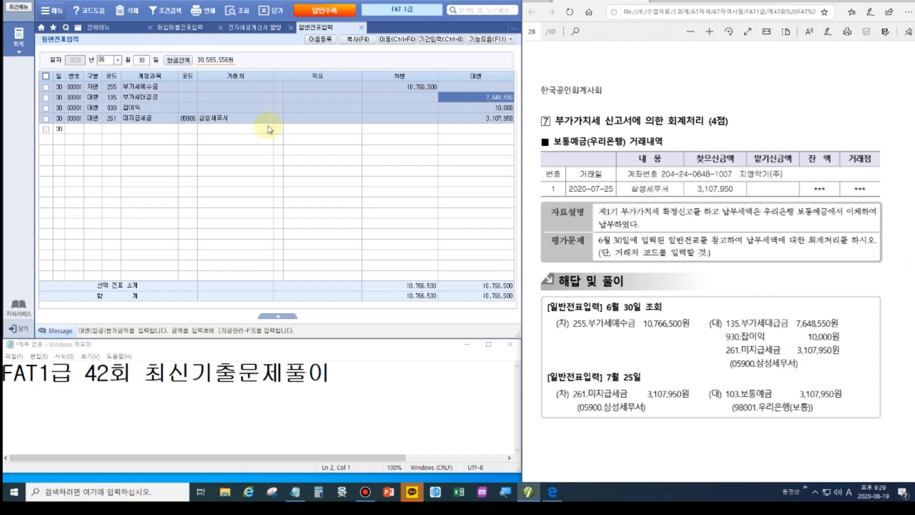
{"action": "left_click", "coordinate": [757, 339]}
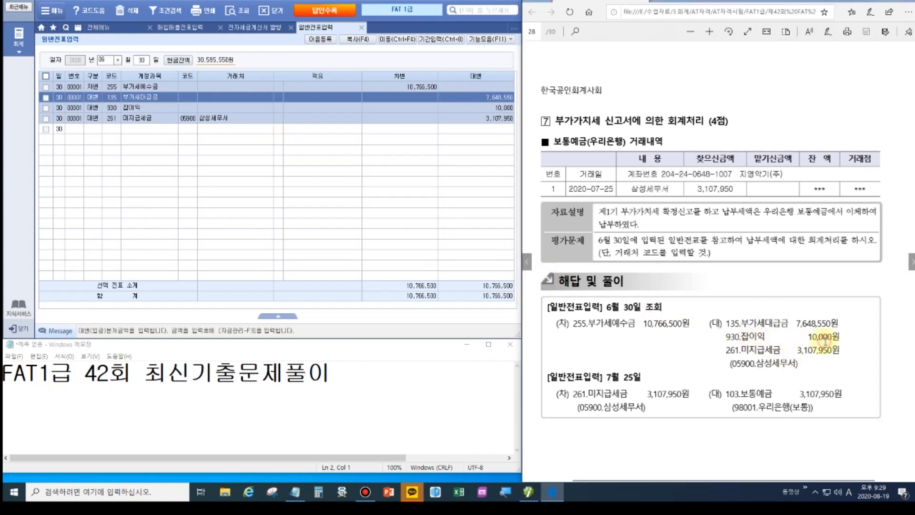
{"action": "left_click", "coordinate": [824, 340]}
{"action": "left_click", "coordinate": [149, 119]}
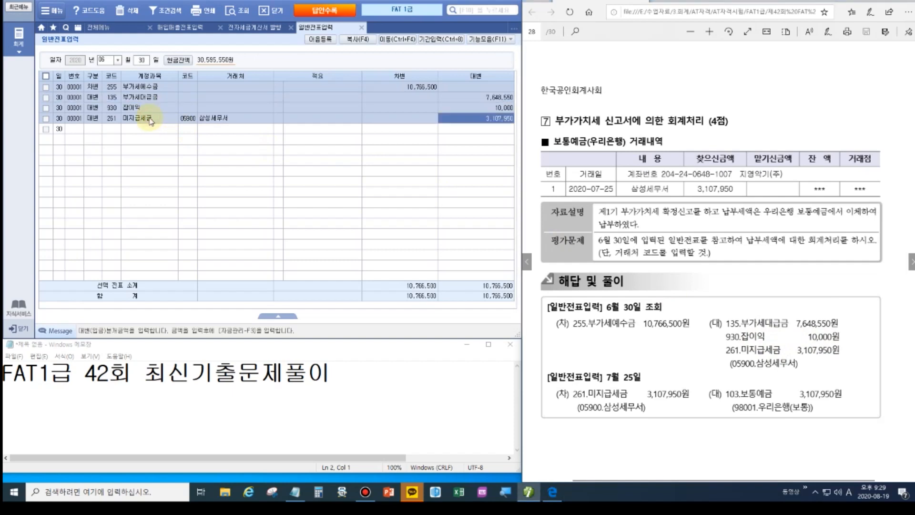
{"action": "left_click", "coordinate": [792, 356]}
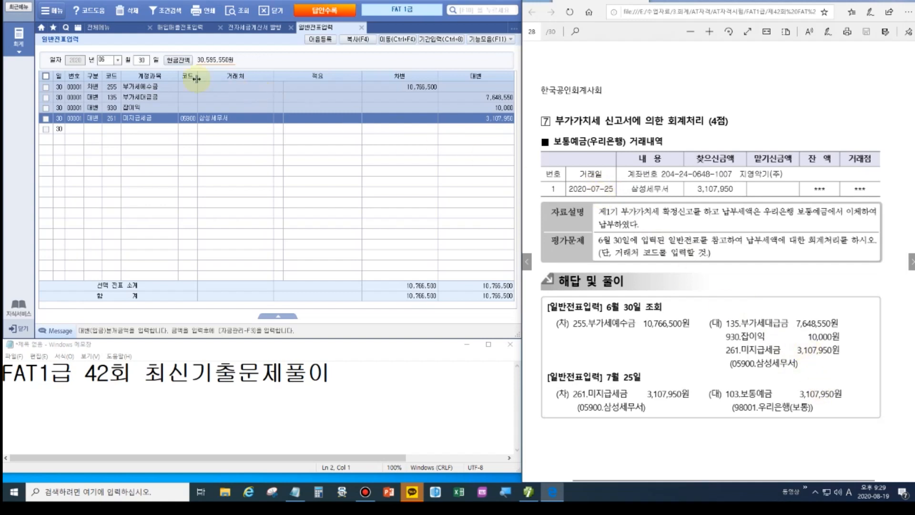
Date the voucher 25 July and debit 261 미지급세금 3,107,950 for 삼성세무서.
{"action": "left_click", "coordinate": [103, 65]}
{"action": "type", "text": "07"}
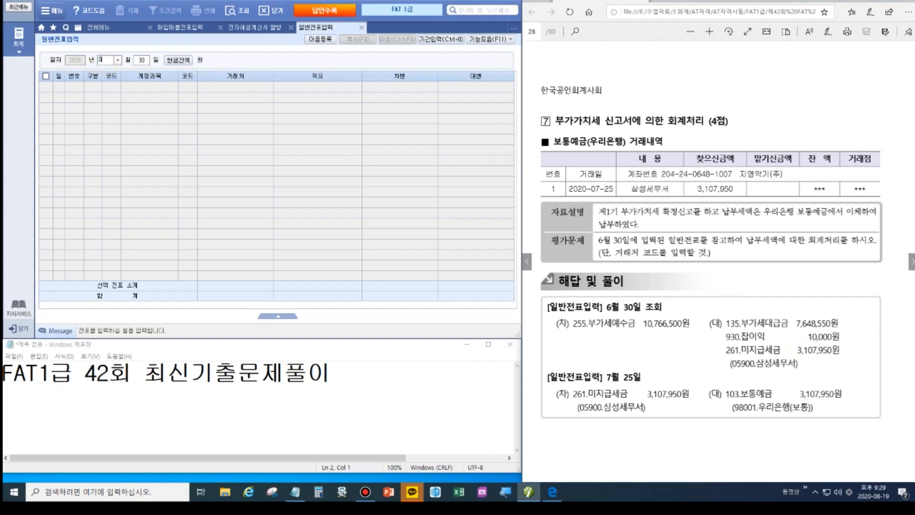
{"action": "type", "text": "25"}
{"action": "key", "text": "Return"}
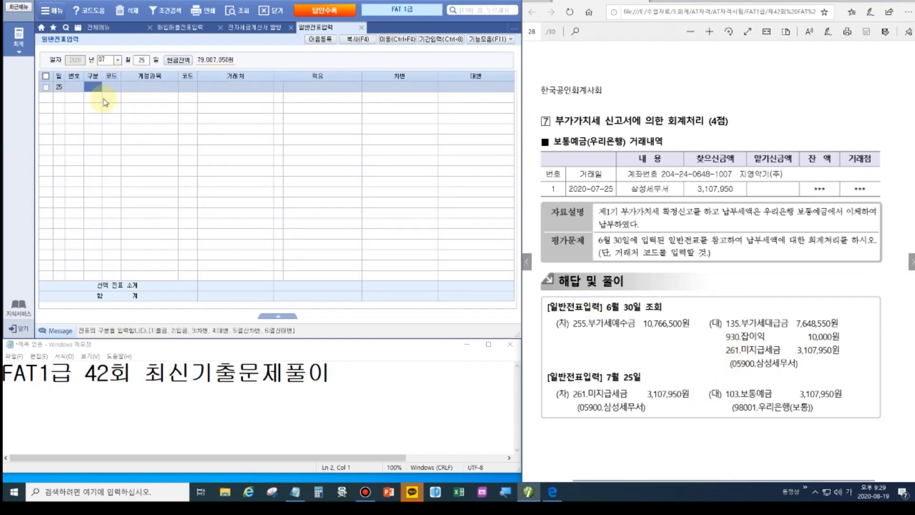
{"action": "type", "text": "3"}
{"action": "key", "text": "Return"}
{"action": "type", "text": "261"}
{"action": "key", "text": "Return"}
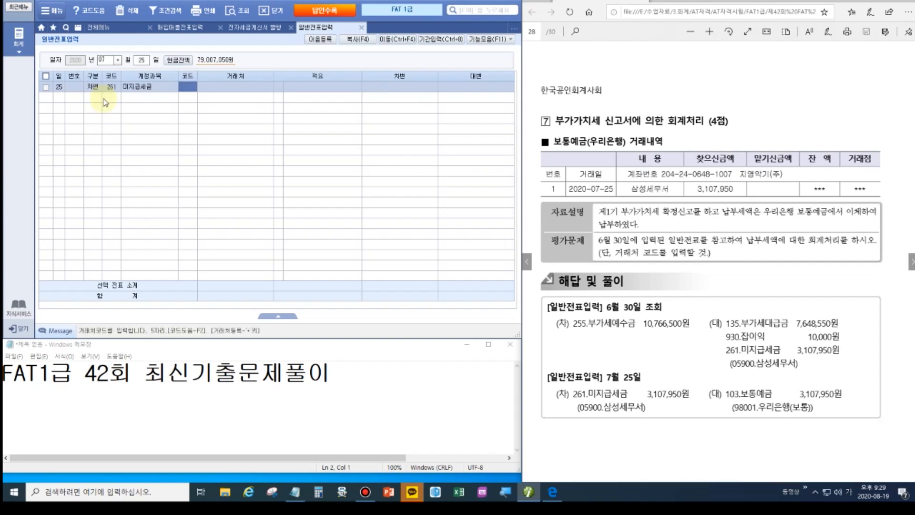
{"action": "type", "text": "삼성"}
{"action": "key", "text": "Return"}
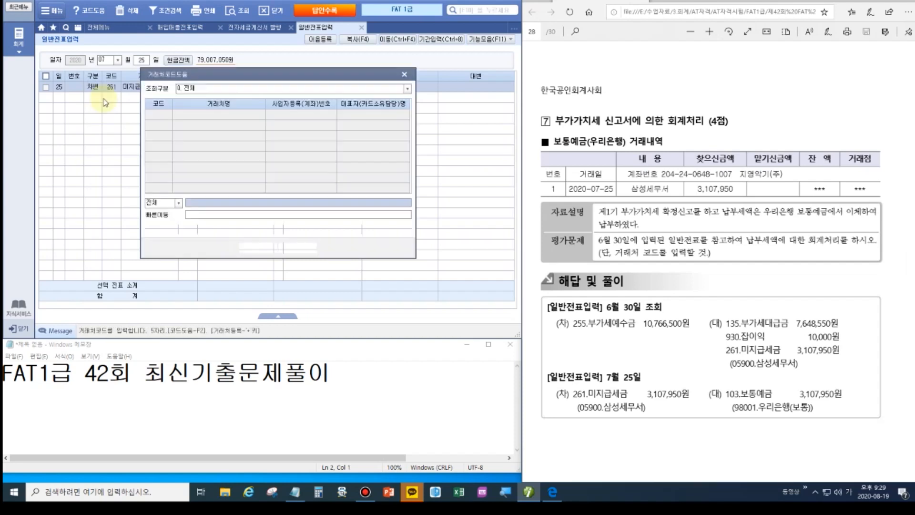
{"action": "key", "text": "Return"}
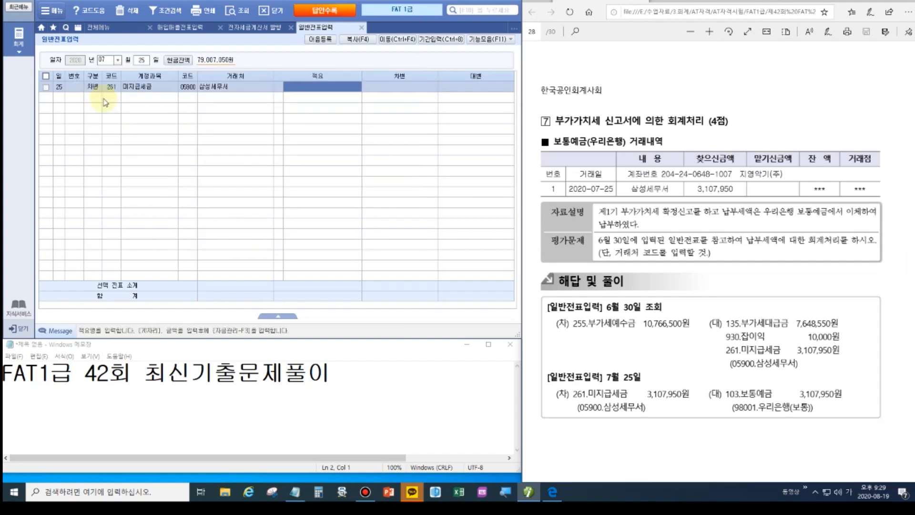
{"action": "key", "text": "Return"}
{"action": "type", "text": "3107950"}
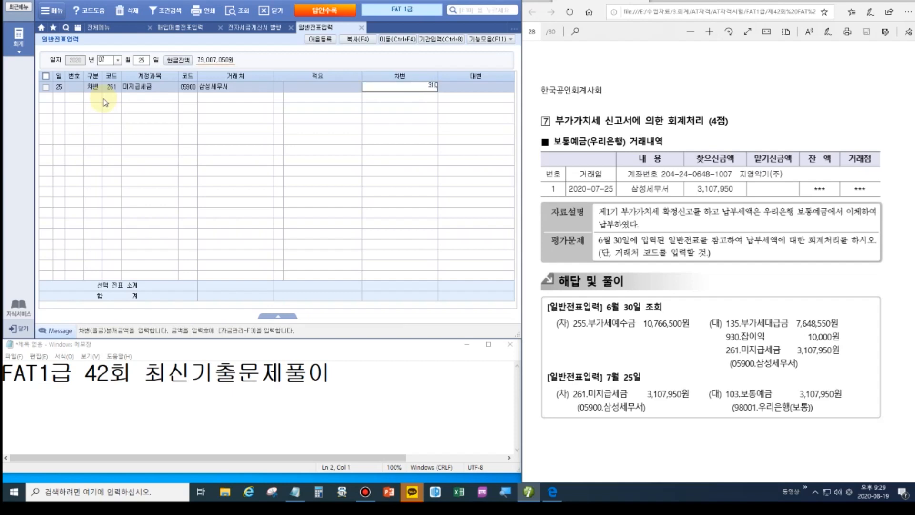
{"action": "key", "text": "Return"}
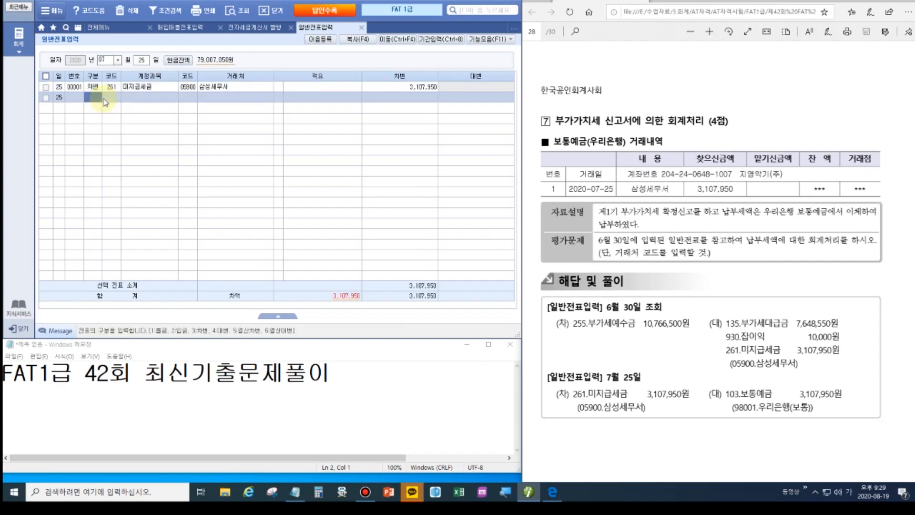
Credit 103 보통예금 3,107,950 with partner 98001 우리은행(보통) to balance the voucher.
{"action": "type", "text": "4"}
{"action": "key", "text": "Return"}
{"action": "type", "text": "103"}
{"action": "key", "text": "Return"}
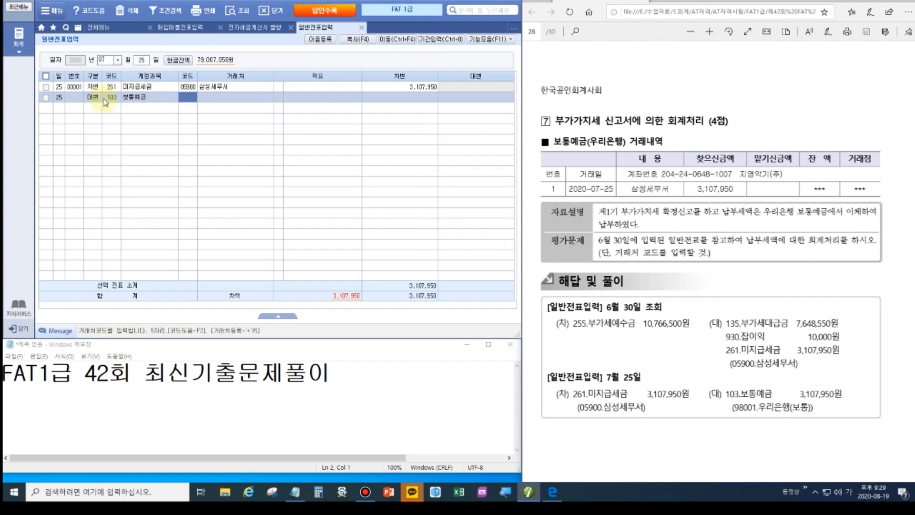
{"action": "type", "text": "우리"}
{"action": "key", "text": "Return"}
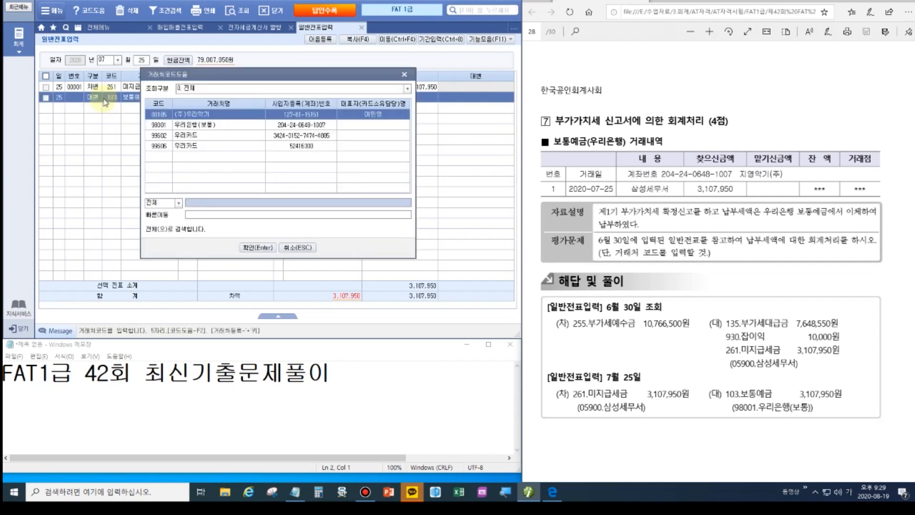
{"action": "key", "text": "Down"}
{"action": "key", "text": "Return"}
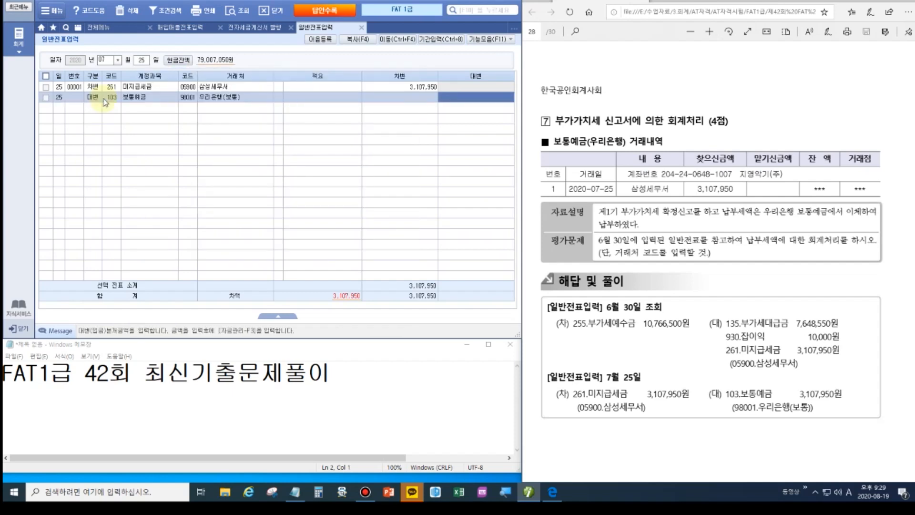
{"action": "type", "text": "3107950"}
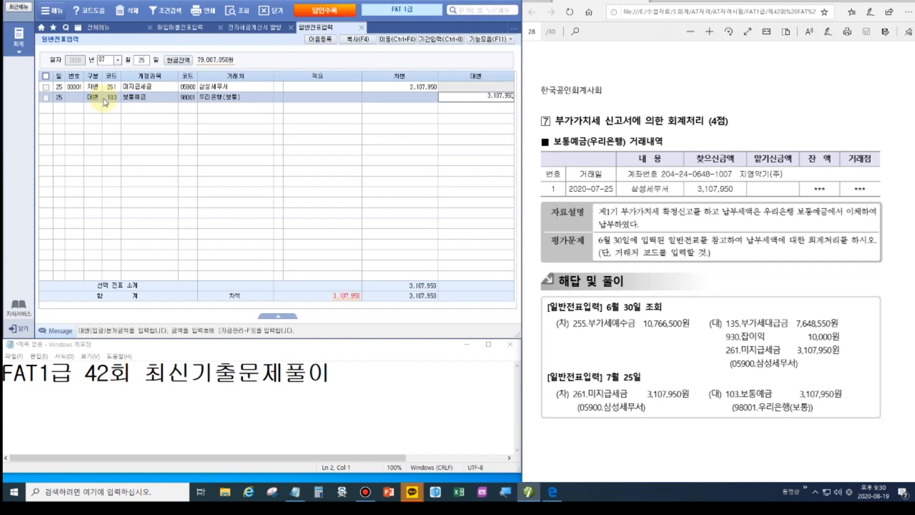
{"action": "key", "text": "Return"}
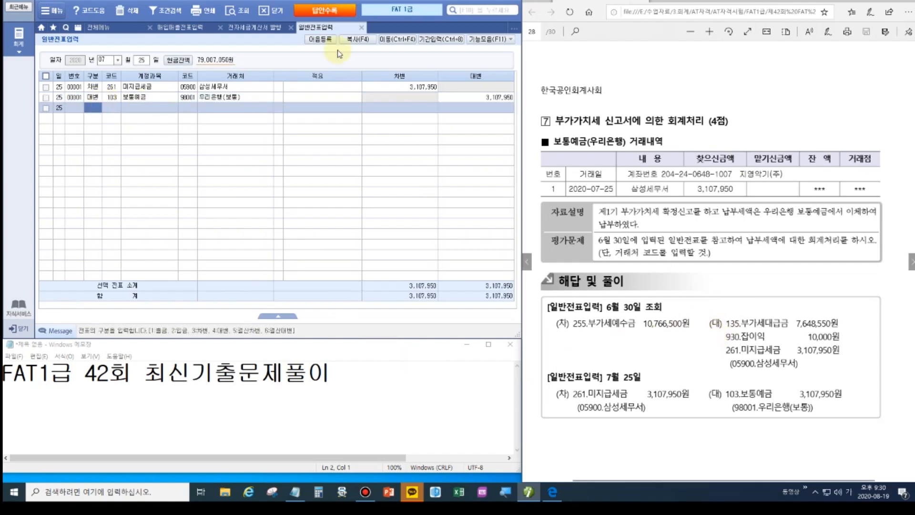
Load the saved regular 부가가치세신고서 for the 2/4분기 (April–June 2020).
{"action": "left_click", "coordinate": [98, 28]}
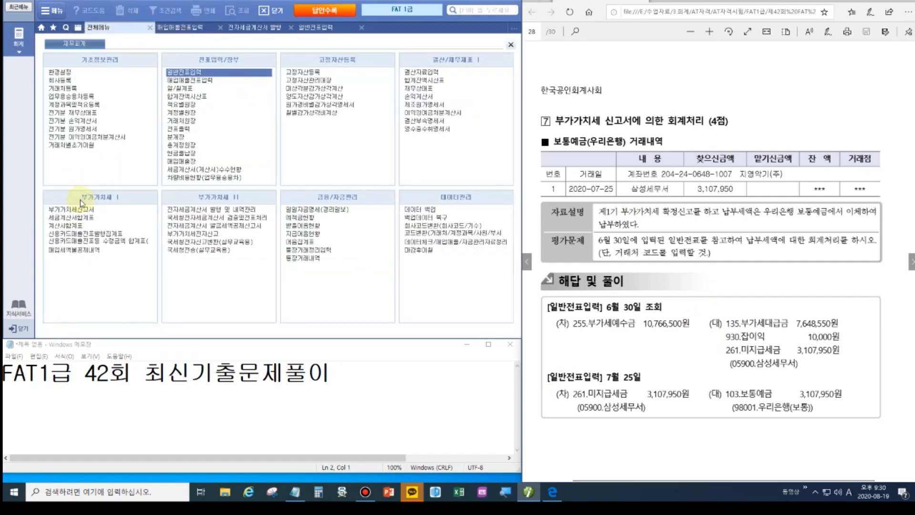
{"action": "left_click", "coordinate": [58, 209]}
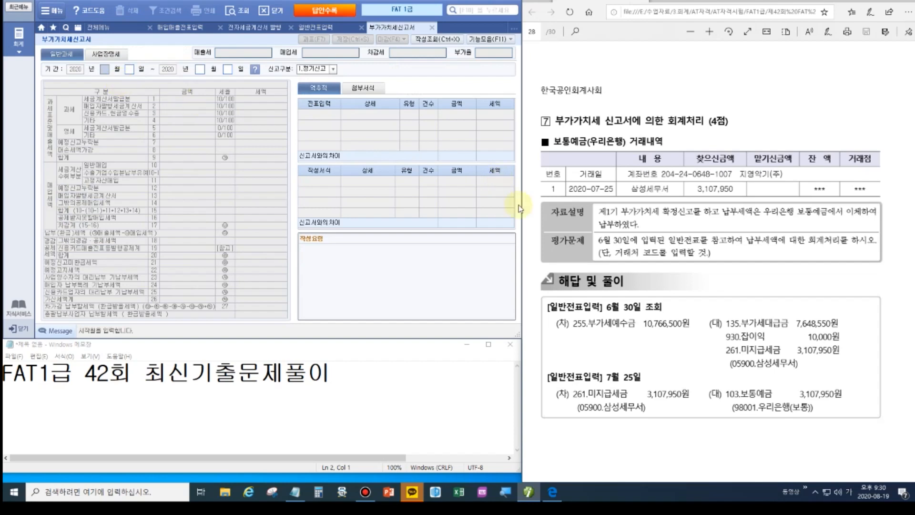
{"action": "left_click", "coordinate": [254, 69]}
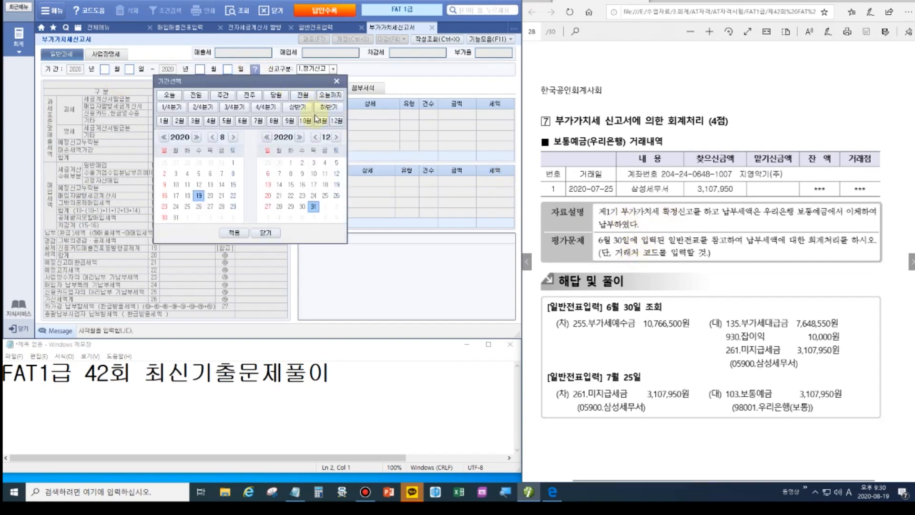
{"action": "left_click", "coordinate": [210, 109]}
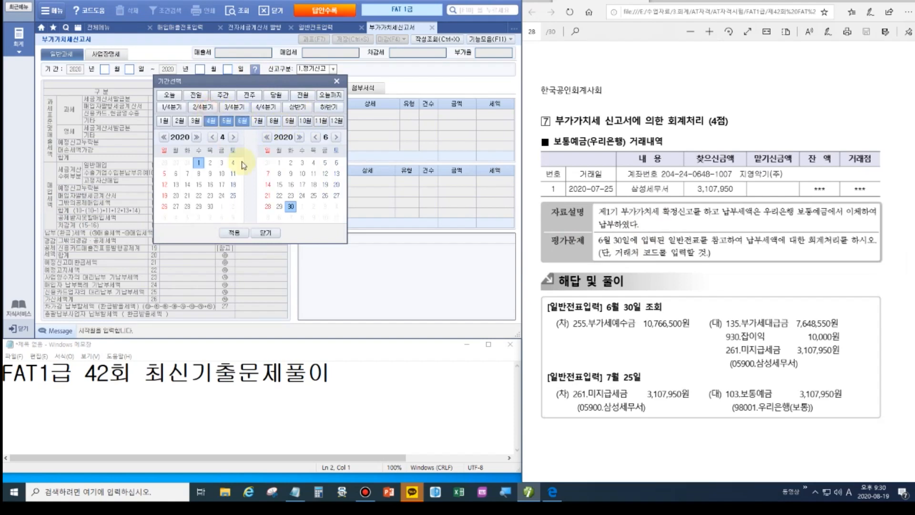
{"action": "left_click", "coordinate": [233, 234]}
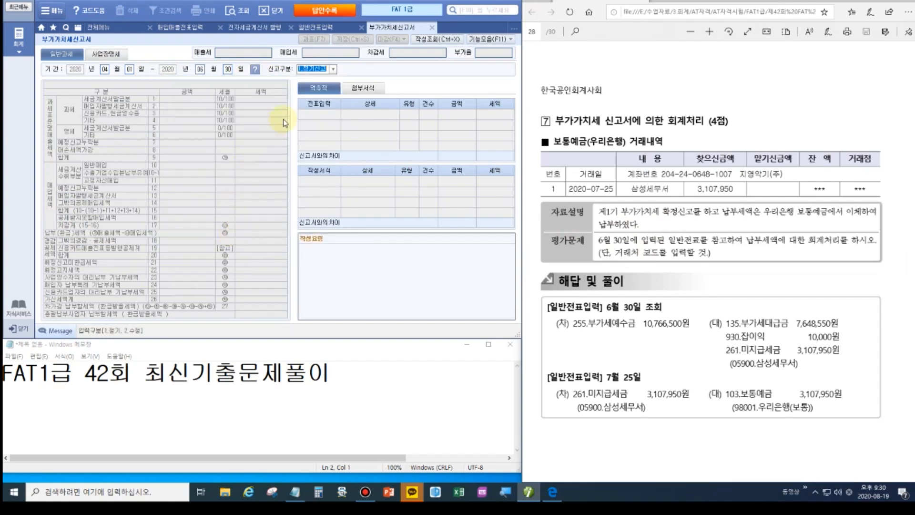
{"action": "key", "text": "Return"}
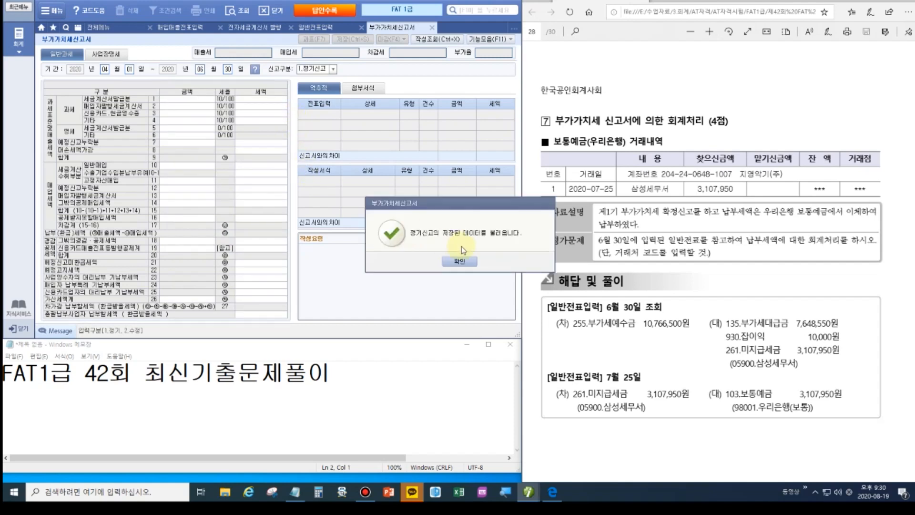
{"action": "left_click", "coordinate": [461, 263]}
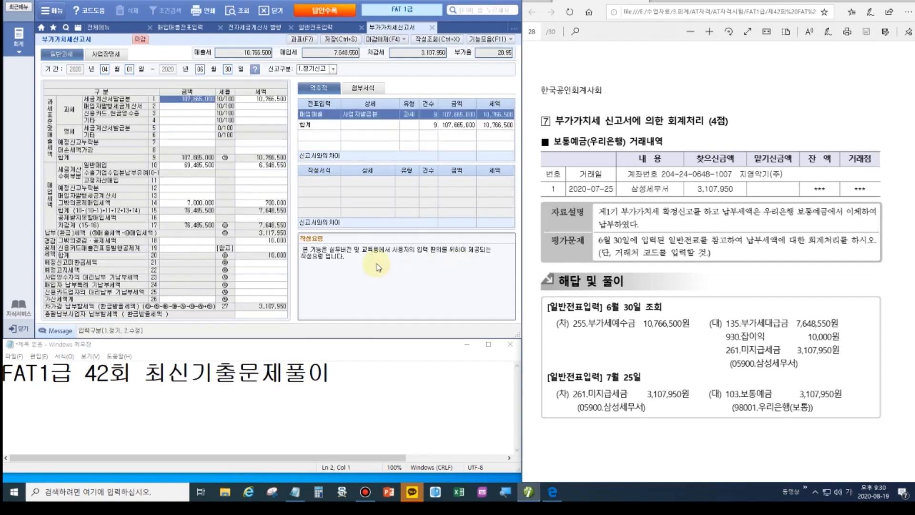
Inspect the 10,000 deduction breakdown on line 18, then return to the exam PDF.
{"action": "key", "text": "ctrl"}
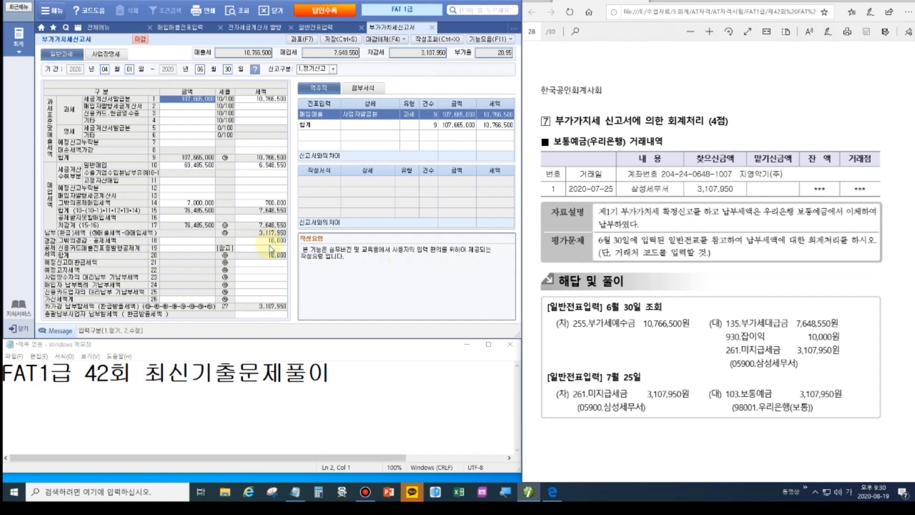
{"action": "left_click", "coordinate": [272, 241]}
{"action": "double_click", "coordinate": [272, 241]}
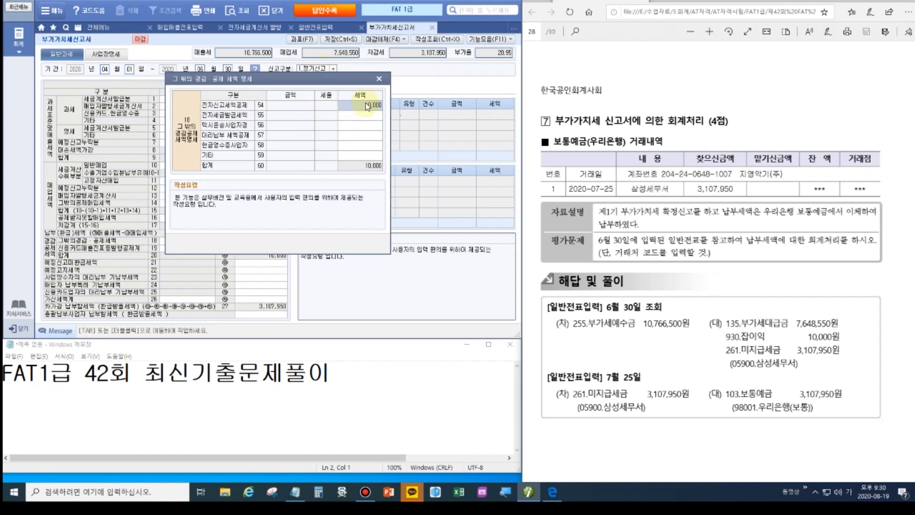
{"action": "left_click", "coordinate": [379, 79]}
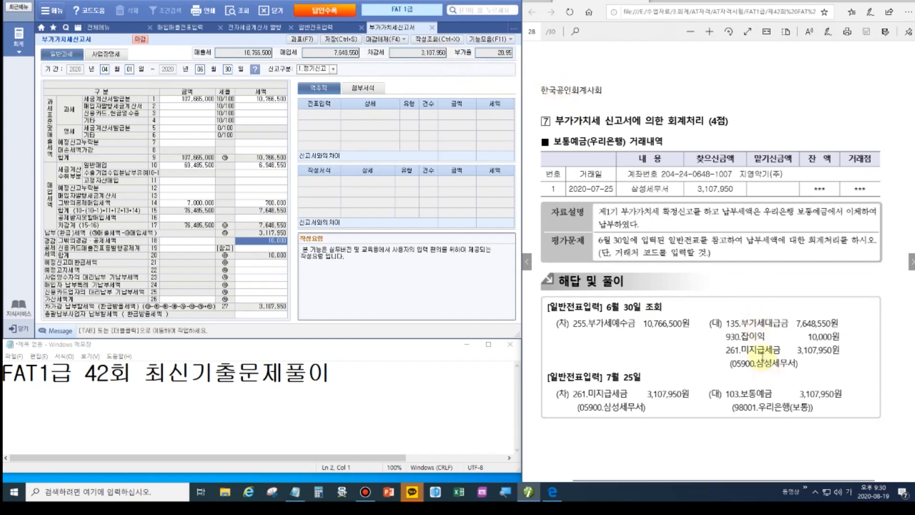
{"action": "left_click", "coordinate": [755, 336]}
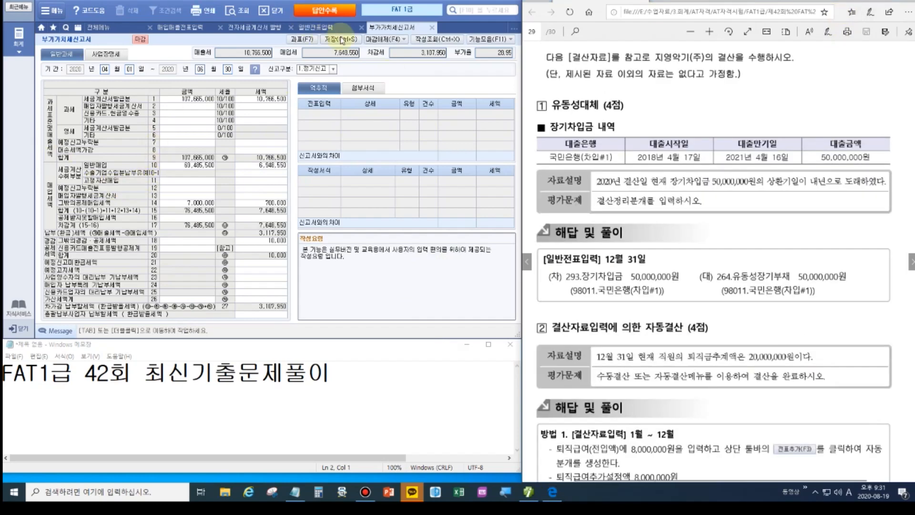
Close the VAT return, 일반전표입력, e-tax invoice, 매입매출전표입력 and data check screens.
{"action": "left_click", "coordinate": [433, 27]}
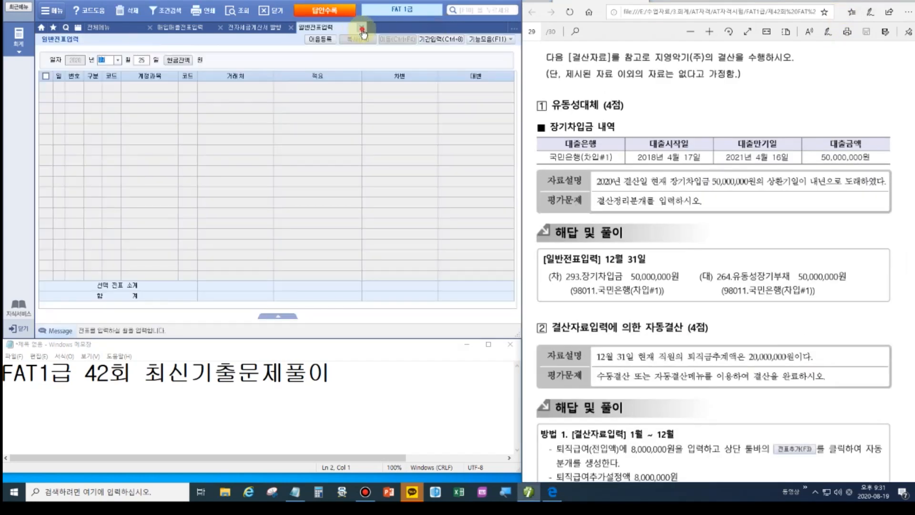
{"action": "left_click", "coordinate": [362, 28]}
{"action": "left_click", "coordinate": [291, 27]}
{"action": "left_click", "coordinate": [221, 27]}
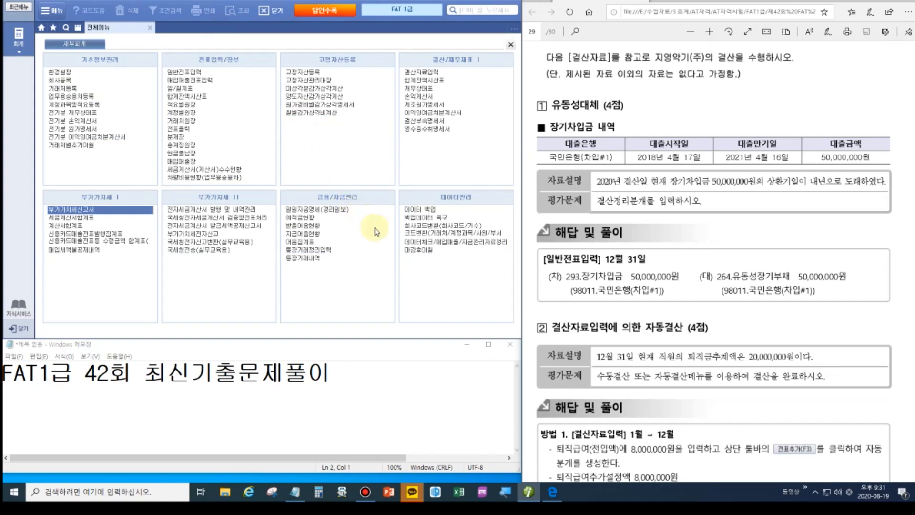
{"action": "left_click", "coordinate": [440, 241]}
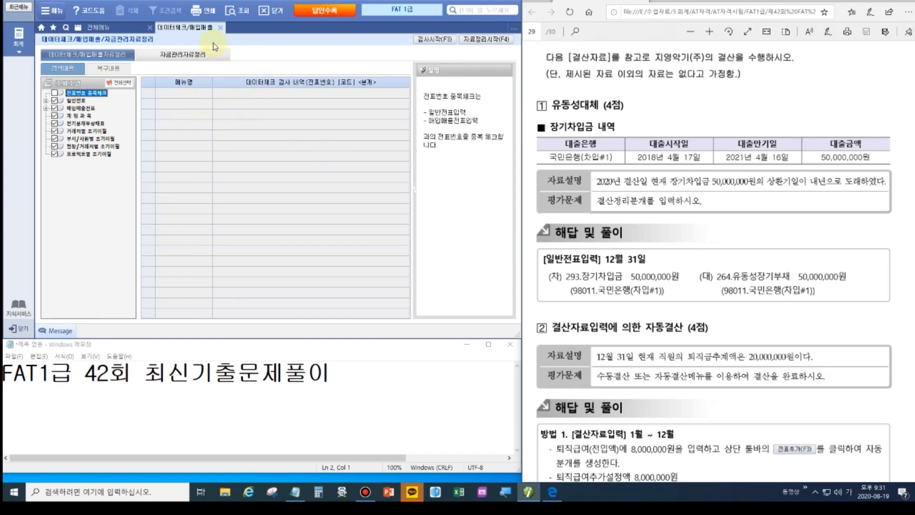
{"action": "left_click", "coordinate": [220, 27]}
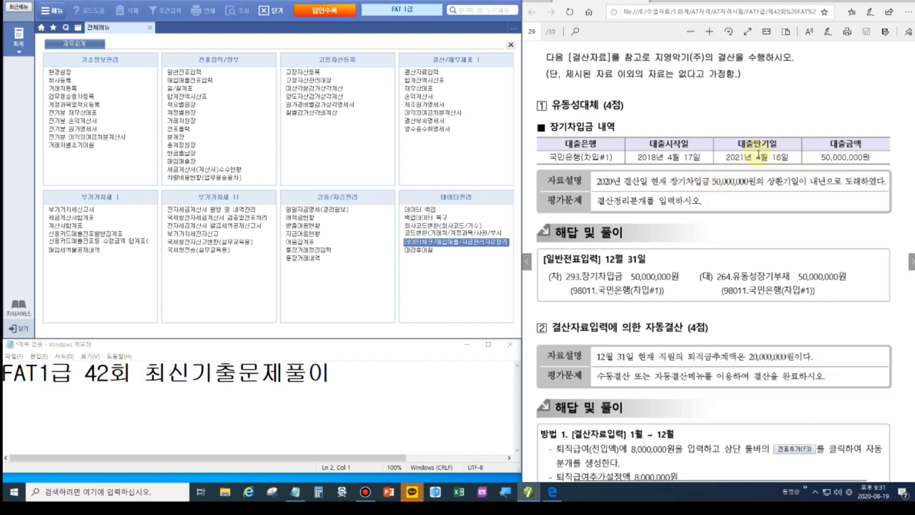
Date a voucher 31 December and debit 293 장기차입금 50,000,000 for 국민은행(차입#1).
{"action": "left_click", "coordinate": [184, 72]}
{"action": "type", "text": "12"}
{"action": "key", "text": "Return"}
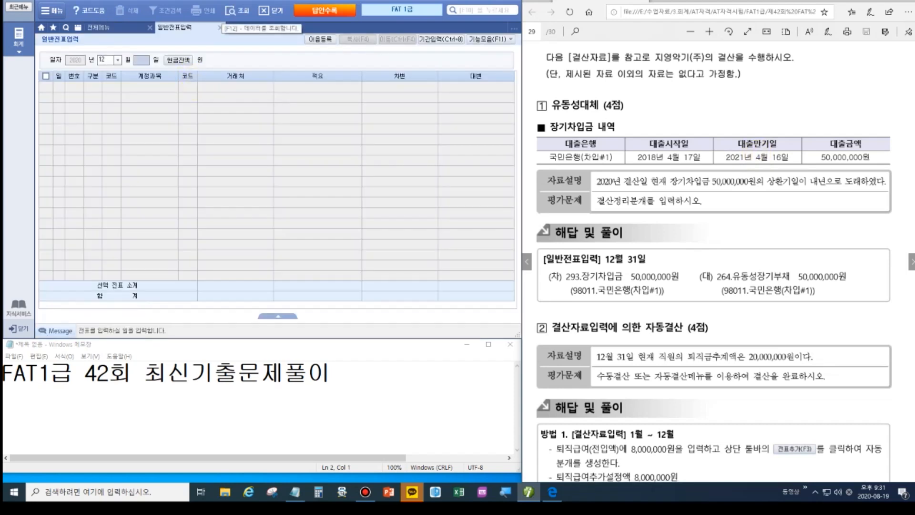
{"action": "type", "text": "31"}
{"action": "key", "text": "Return"}
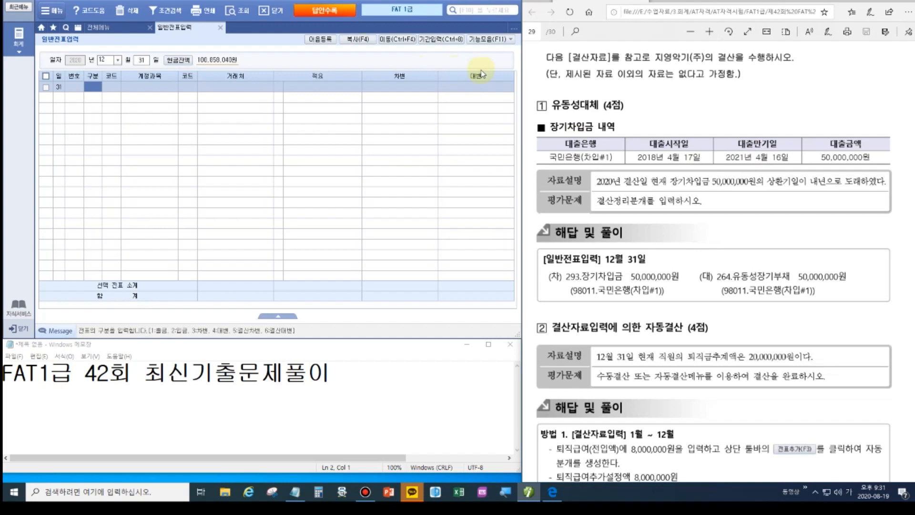
{"action": "type", "text": "3"}
{"action": "key", "text": "Return"}
{"action": "type", "text": "장기"}
{"action": "key", "text": "Return"}
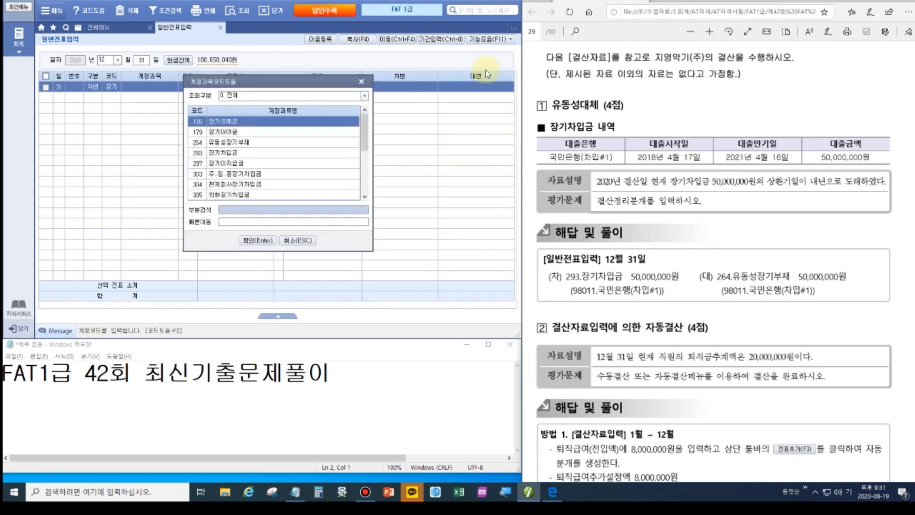
{"action": "key", "text": "Down"}
{"action": "key", "text": "Down"}
{"action": "key", "text": "Down"}
{"action": "key", "text": "Return"}
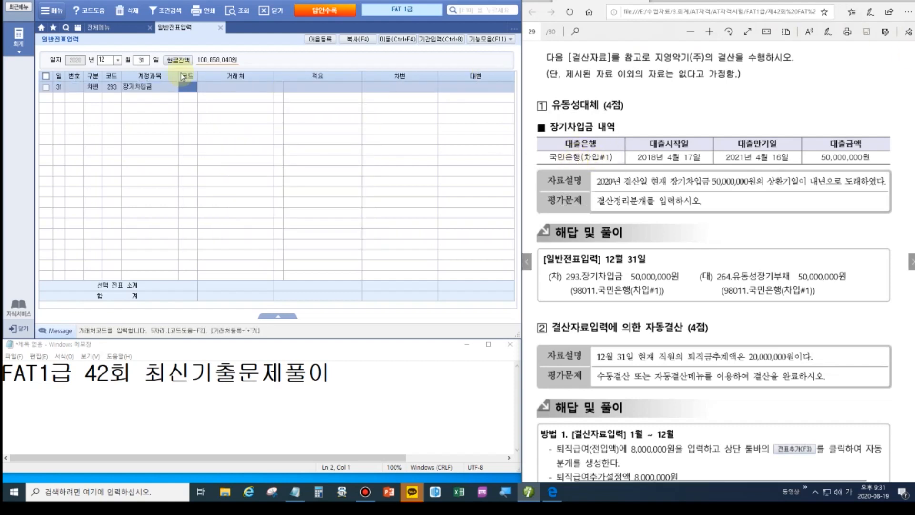
{"action": "type", "text": "국민"}
{"action": "key", "text": "Return"}
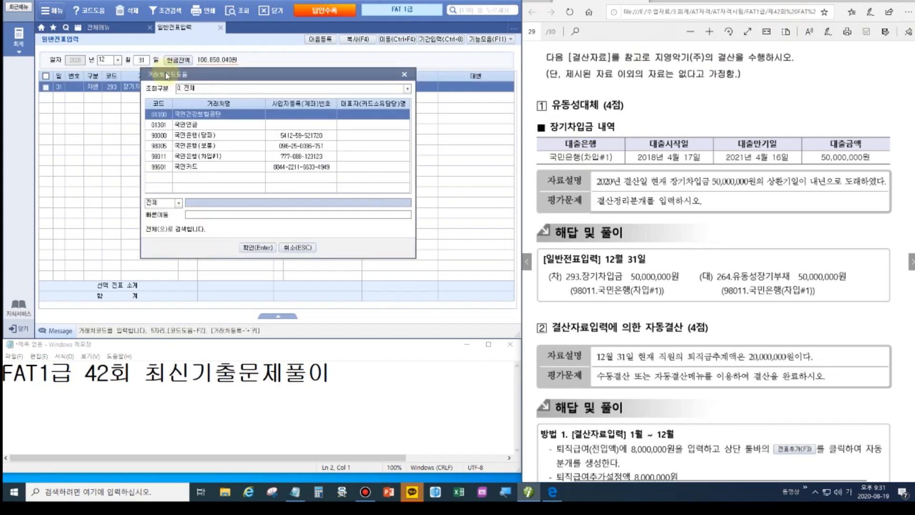
{"action": "key", "text": "Down"}
{"action": "key", "text": "Down"}
{"action": "key", "text": "Down"}
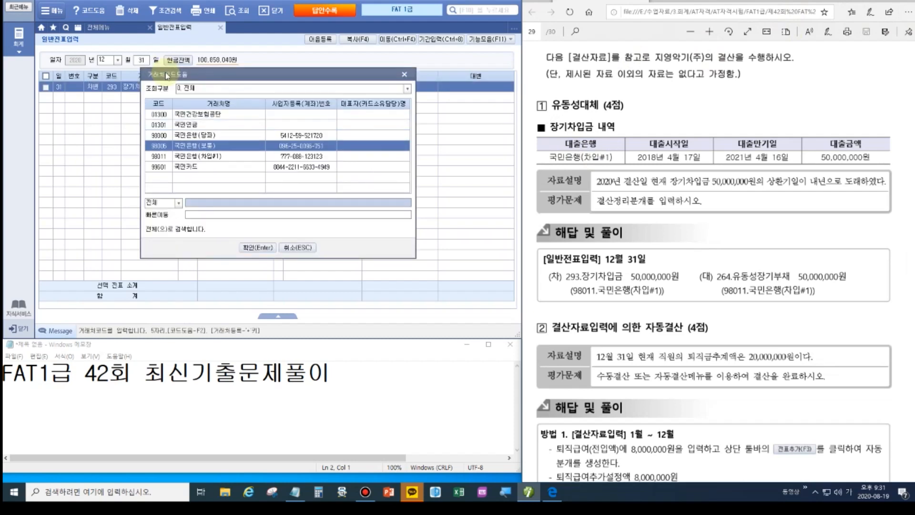
{"action": "key", "text": "Down"}
{"action": "key", "text": "Return"}
{"action": "key", "text": "Return"}
{"action": "key", "text": "Return"}
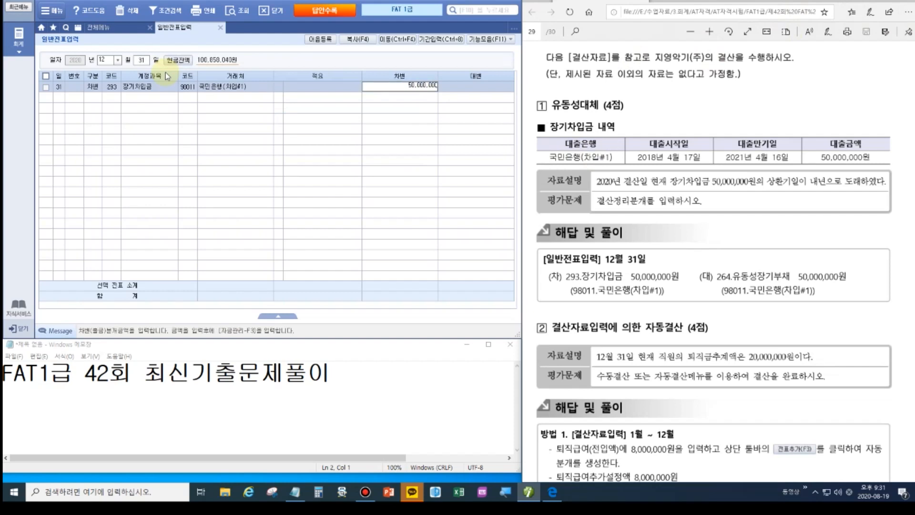
{"action": "key", "text": "Return"}
Credit 264 유동성장기부채 50,000,000 for the same bank and review the finished voucher.
{"action": "type", "text": "4"}
{"action": "key", "text": "Return"}
{"action": "type", "text": "264"}
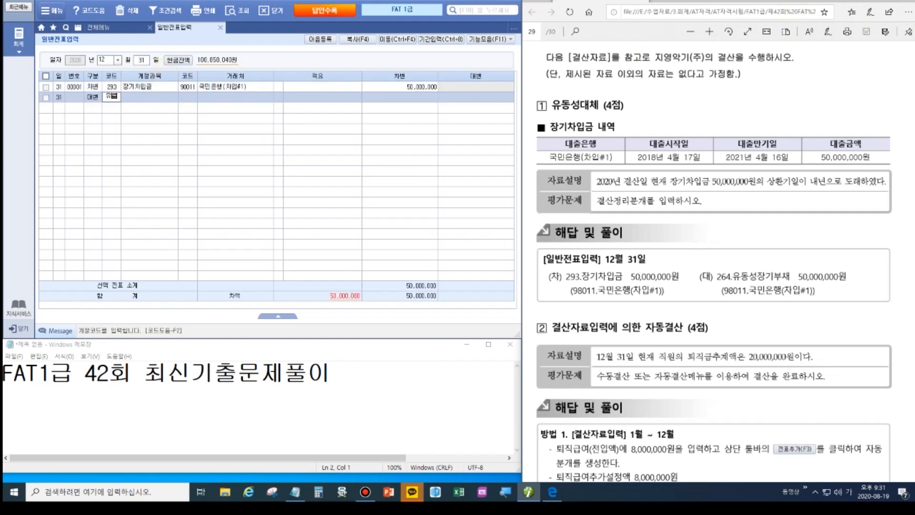
{"action": "key", "text": "Return"}
{"action": "key", "text": "Return"}
{"action": "key", "text": "Return"}
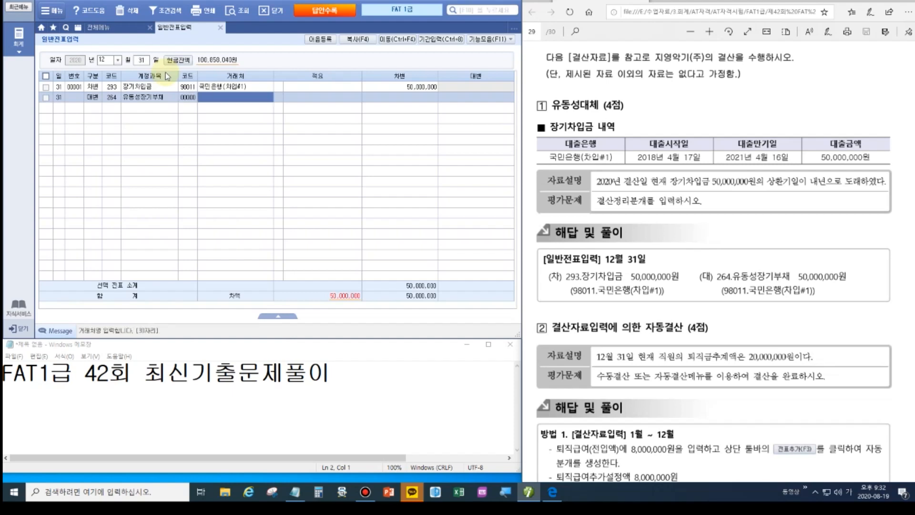
{"action": "key", "text": "Return"}
{"action": "key", "text": "Return"}
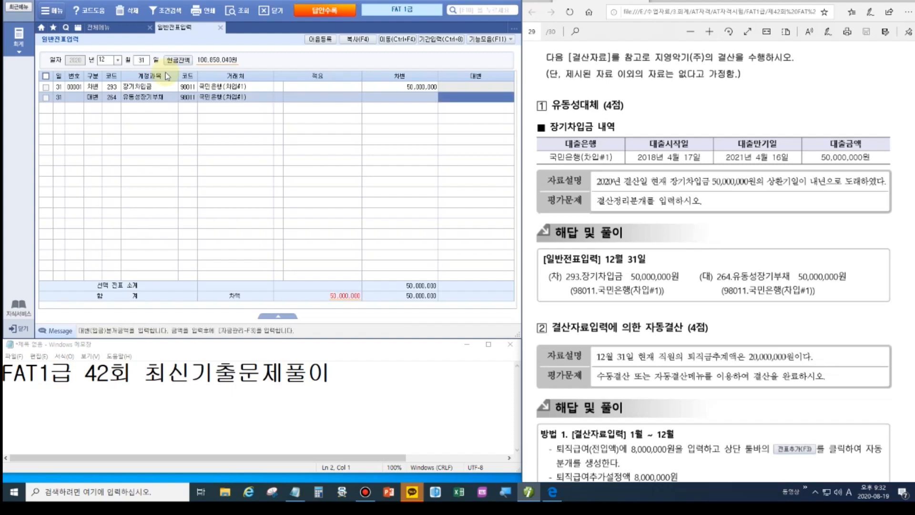
{"action": "type", "text": "50,"}
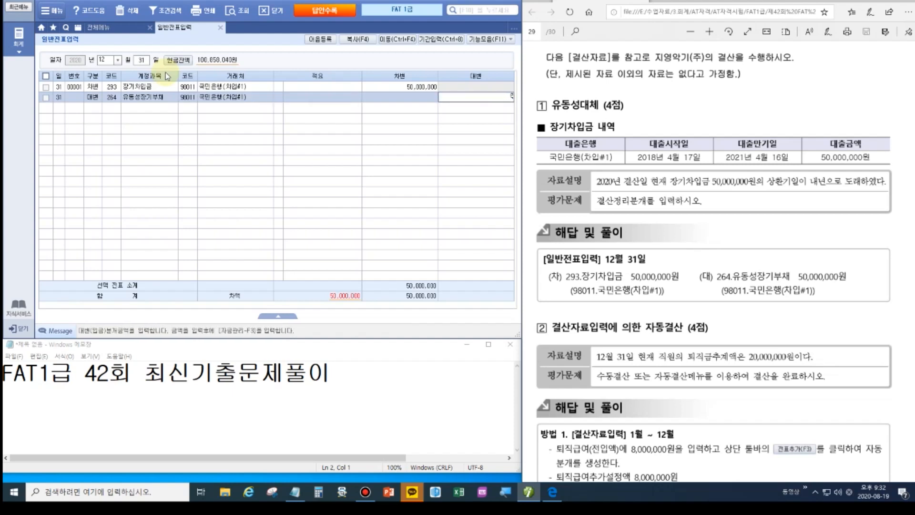
{"action": "type", "text": "000,000"}
{"action": "key", "text": "Return"}
{"action": "left_click", "coordinate": [119, 99]}
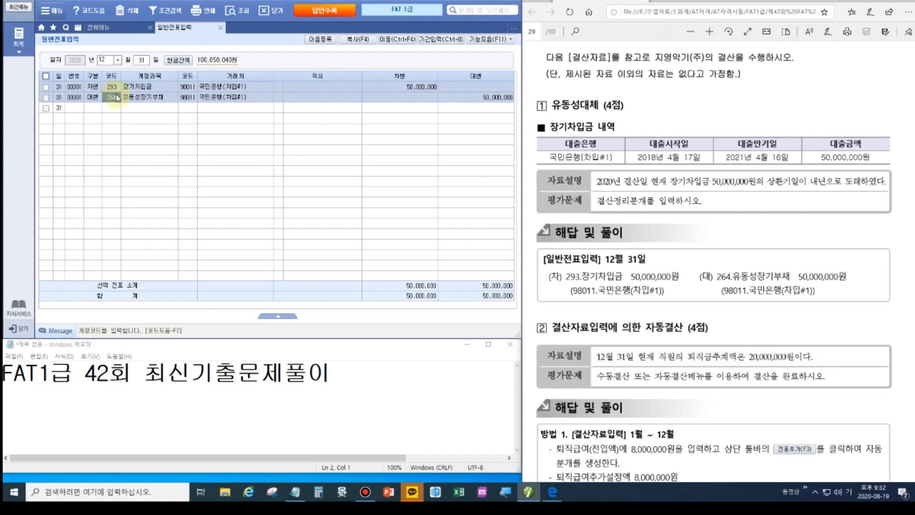
{"action": "key", "text": "ctrl"}
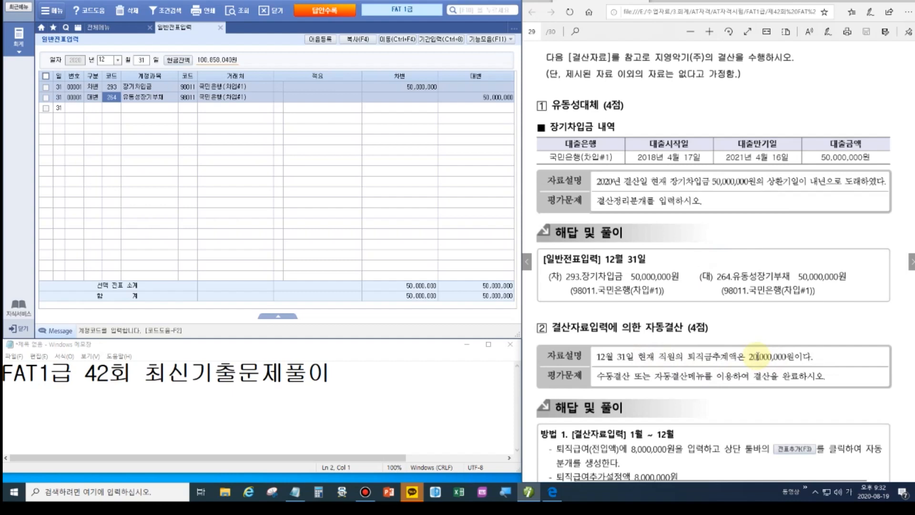
{"action": "left_click", "coordinate": [636, 356]}
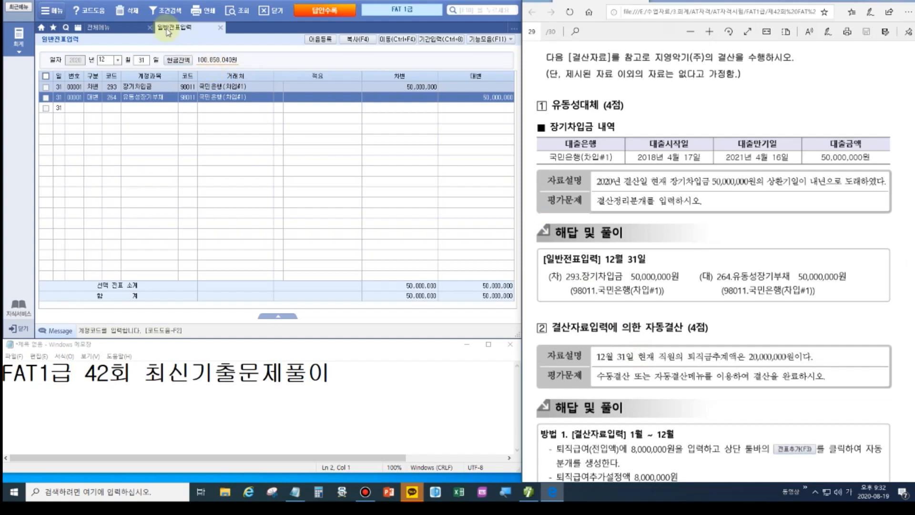
Run the 합계잔액시산표 through 12/31 and check the 12,000,000 퇴직급여충당부채 balance.
{"action": "left_click", "coordinate": [114, 28]}
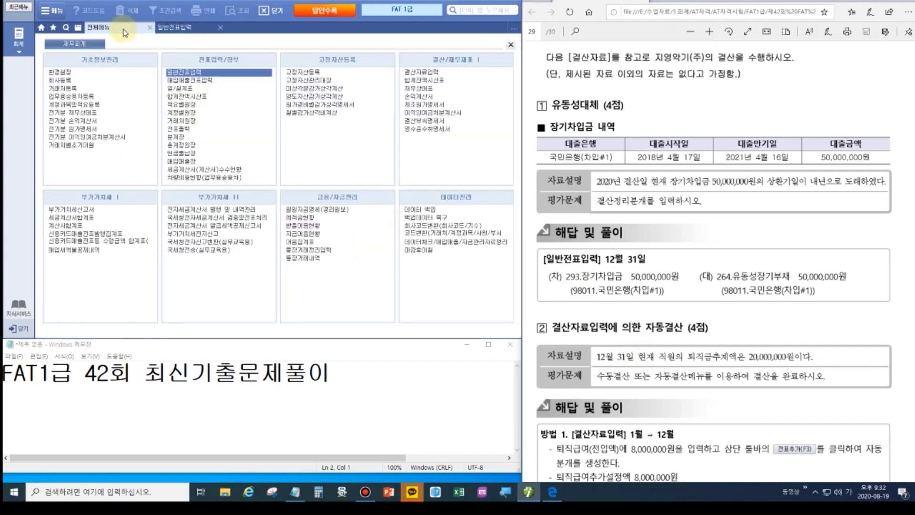
{"action": "left_click", "coordinate": [425, 80]}
{"action": "type", "text": "12"}
{"action": "key", "text": "Return"}
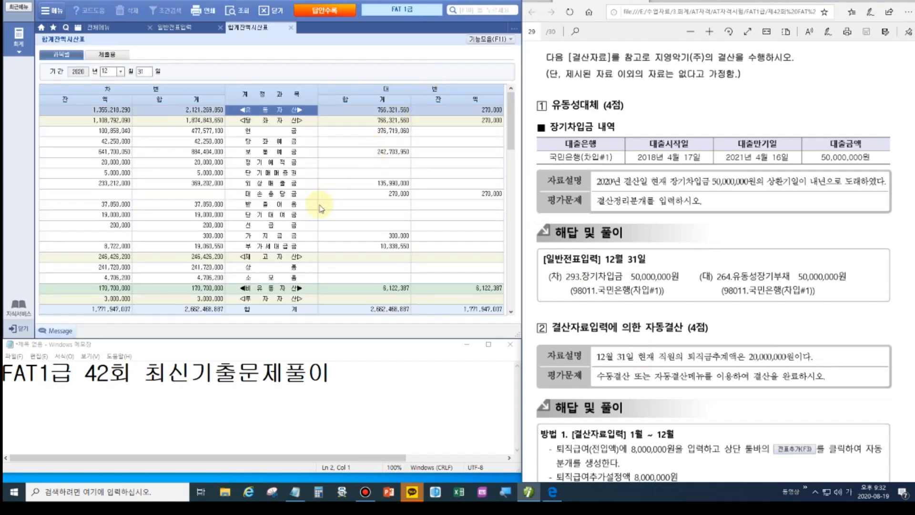
{"action": "scroll", "coordinate": [319, 210], "scroll_direction": "down", "scroll_amount": 6}
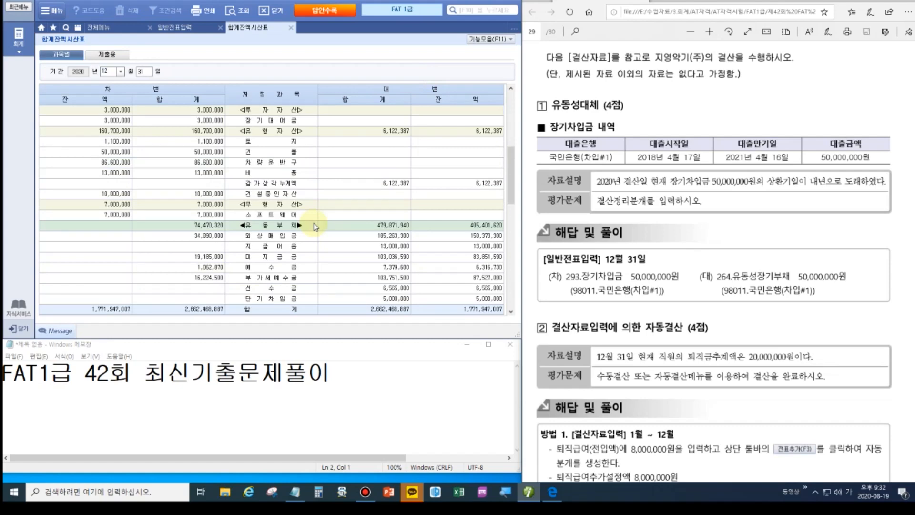
{"action": "scroll", "coordinate": [314, 226], "scroll_direction": "down", "scroll_amount": 6}
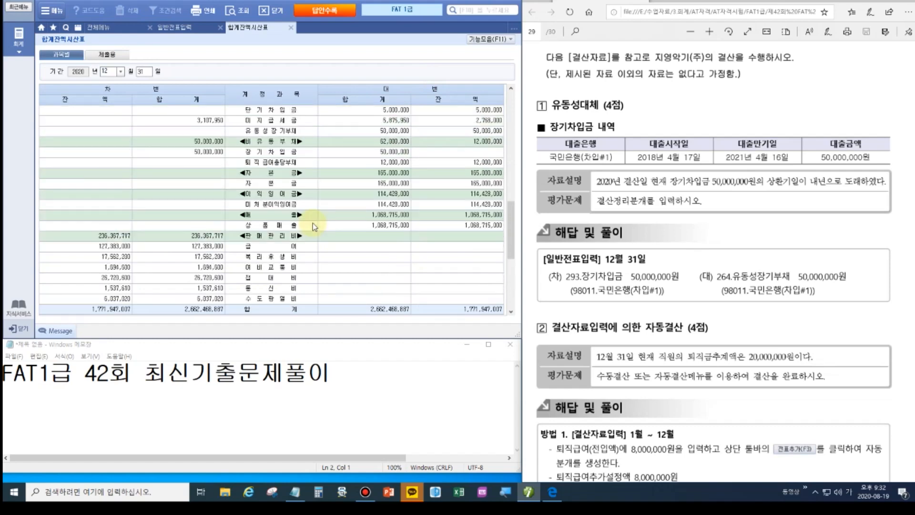
{"action": "left_click", "coordinate": [491, 162]}
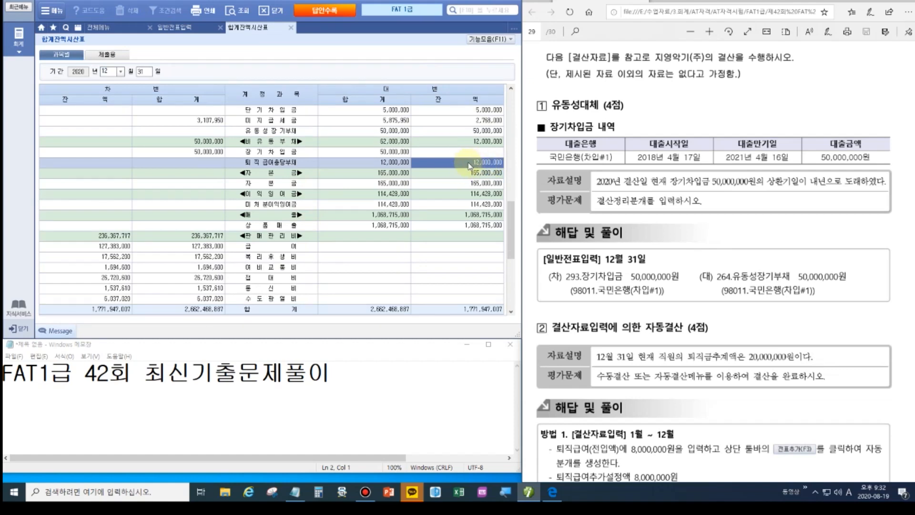
{"action": "left_click", "coordinate": [117, 29]}
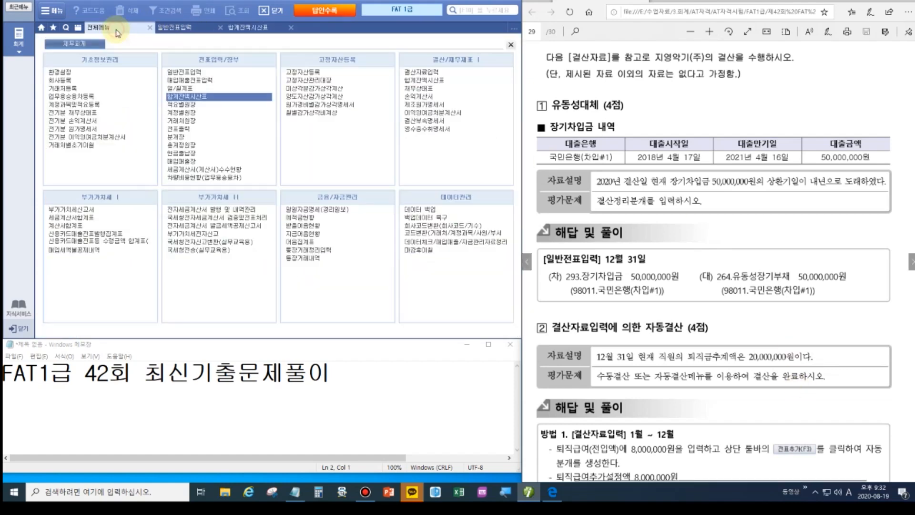
Load 결산자료입력 for months 01–12 and enter 8,000,000 in 퇴직급여(전입액).
{"action": "left_click", "coordinate": [436, 72]}
{"action": "type", "text": "01"}
{"action": "key", "text": "Return"}
{"action": "key", "text": "Return"}
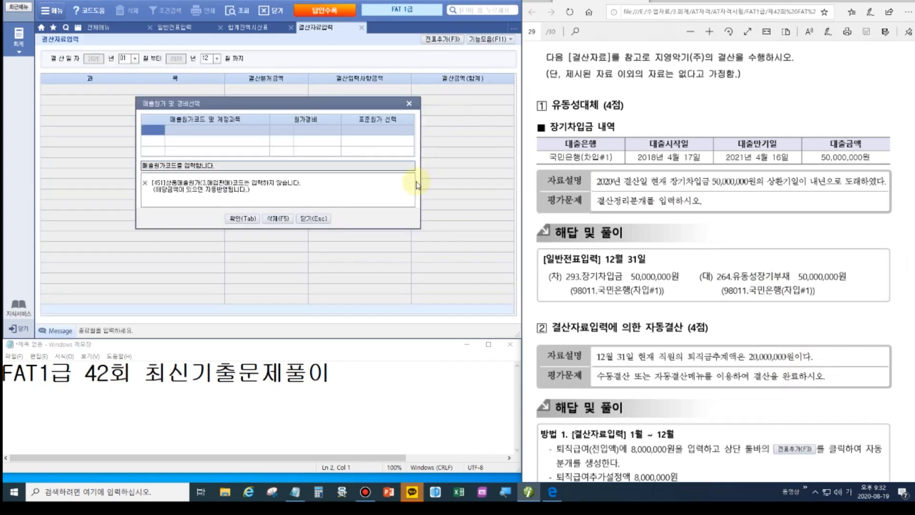
{"action": "left_click", "coordinate": [253, 214]}
{"action": "scroll", "coordinate": [266, 209], "scroll_direction": "down", "scroll_amount": 10}
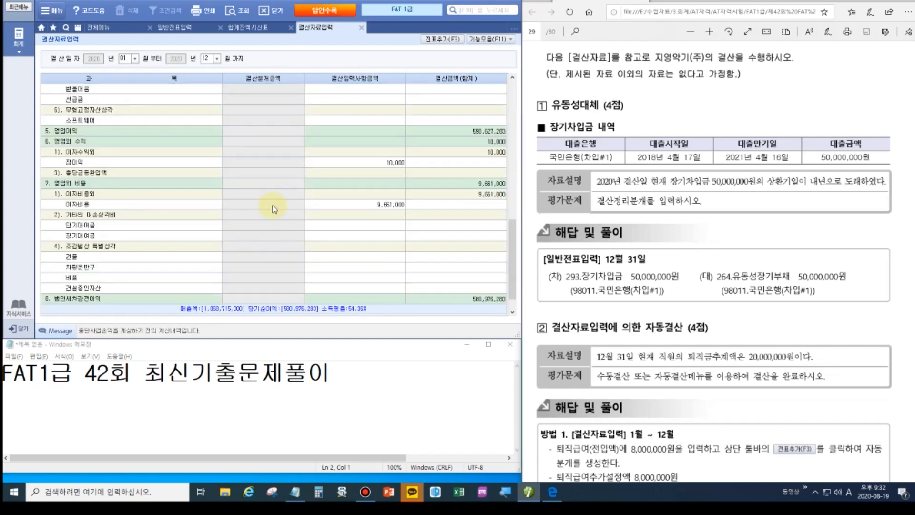
{"action": "scroll", "coordinate": [274, 209], "scroll_direction": "up", "scroll_amount": 3}
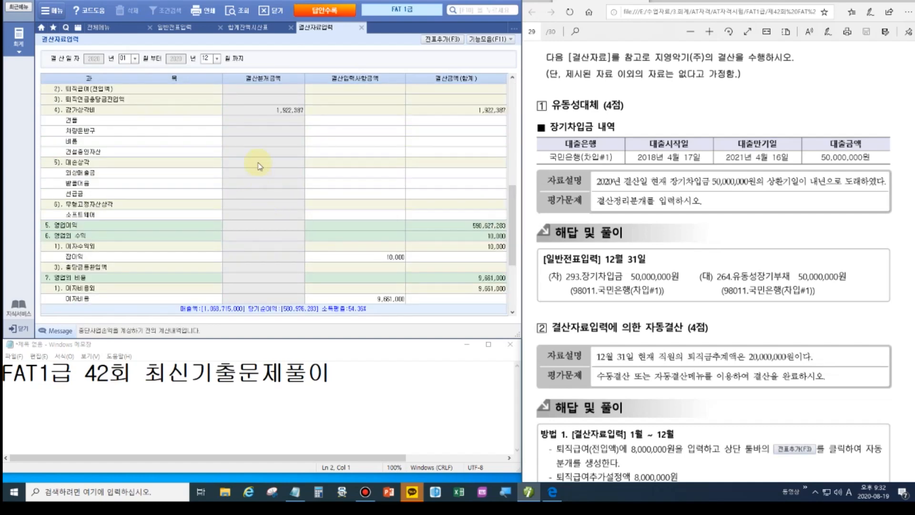
{"action": "left_click", "coordinate": [374, 89]}
{"action": "scroll", "coordinate": [376, 112], "scroll_direction": "up", "scroll_amount": 2}
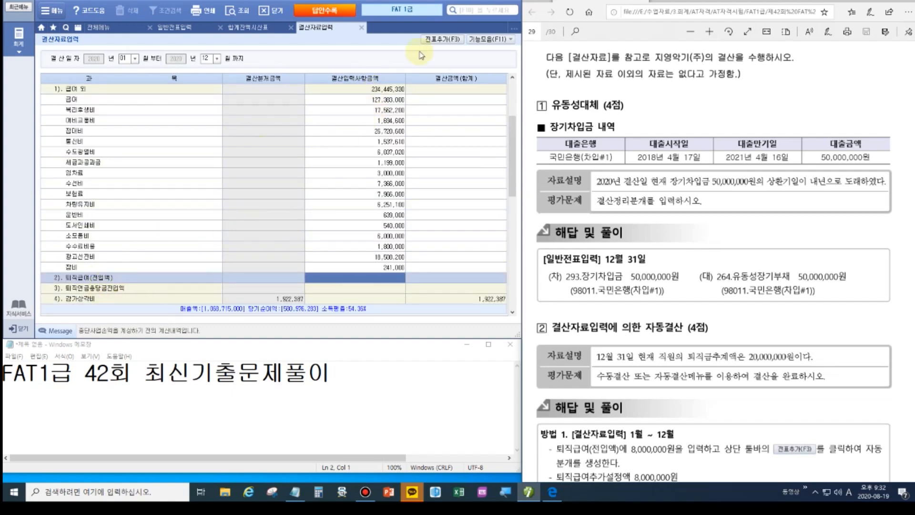
{"action": "left_click", "coordinate": [900, 1]}
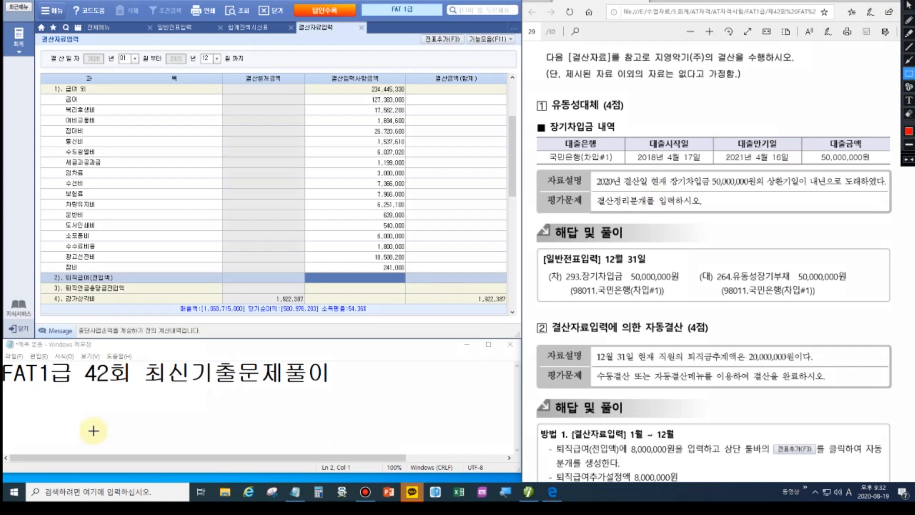
{"action": "mouse_move", "coordinate": [62, 270]}
{"action": "left_mouse_down"}
{"action": "mouse_move", "coordinate": [441, 264]}
{"action": "mouse_move", "coordinate": [405, 284]}
{"action": "left_mouse_up"}
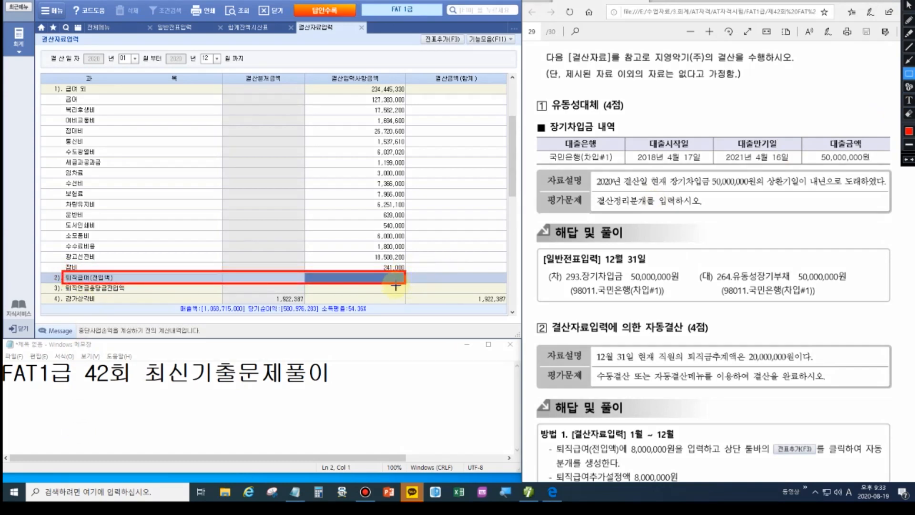
{"action": "key", "text": "Escape"}
{"action": "left_click", "coordinate": [376, 274]}
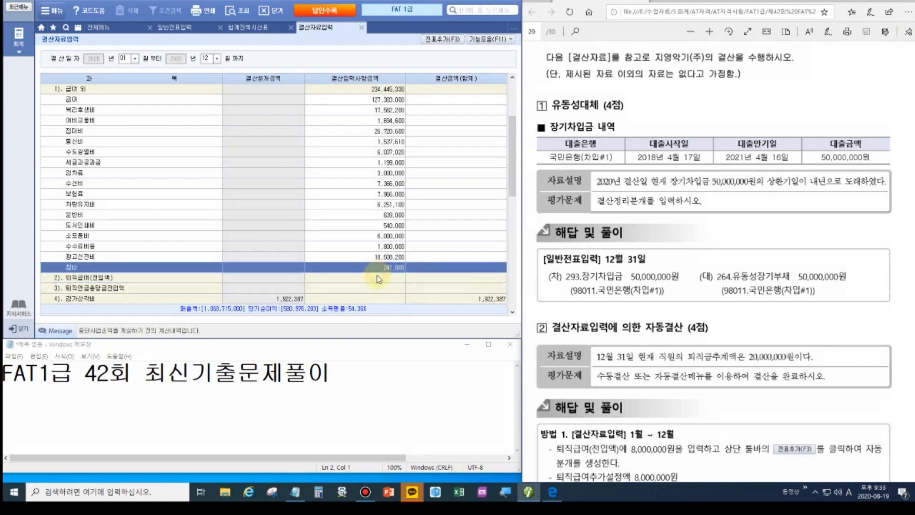
{"action": "type", "text": "8,000,000"}
{"action": "key", "text": "Return"}
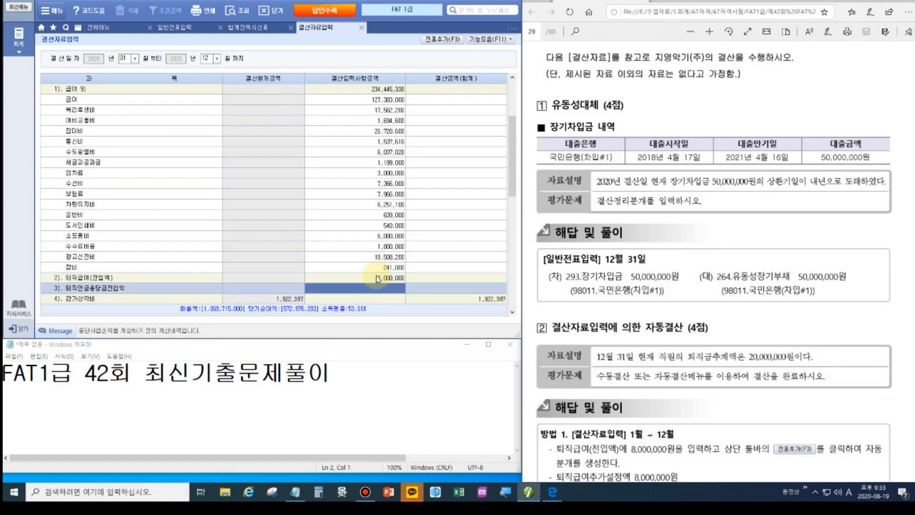
Add the closing entries as December 31 vouchers via 전표추가(F3).
{"action": "left_click", "coordinate": [442, 39]}
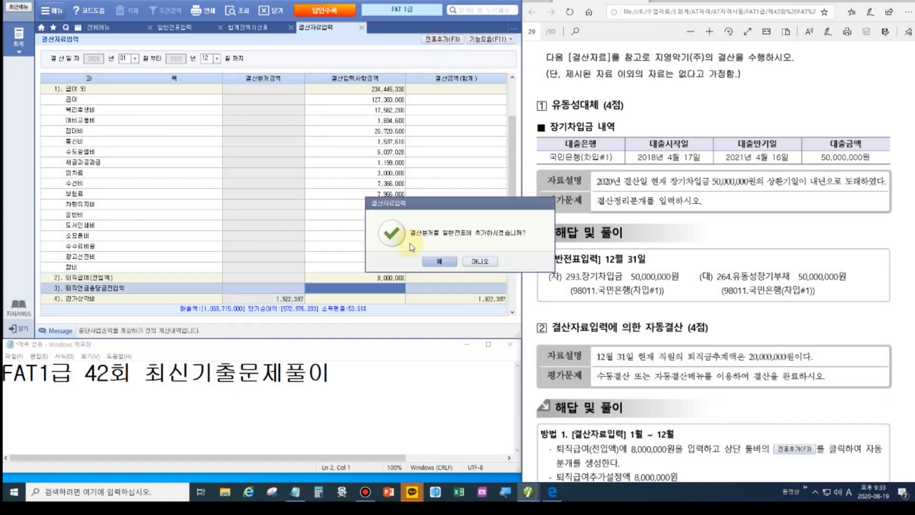
{"action": "left_click", "coordinate": [436, 262]}
{"action": "left_click", "coordinate": [458, 261]}
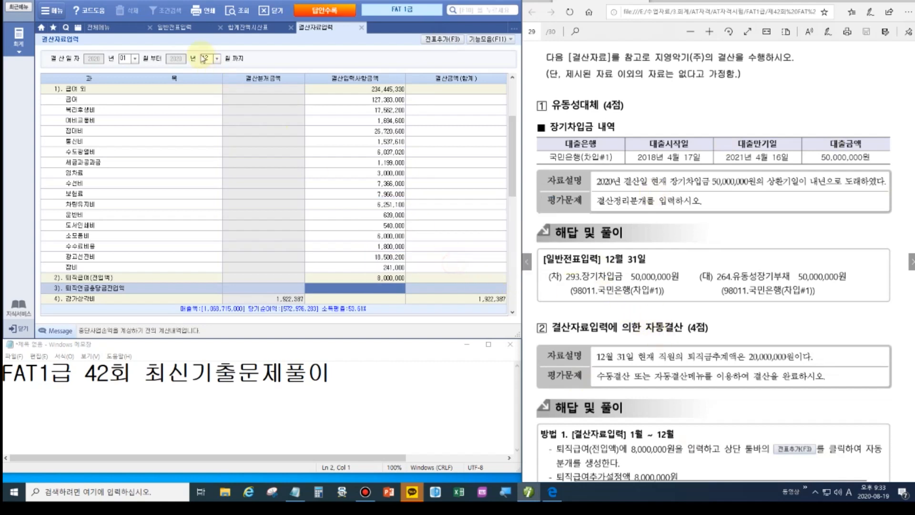
{"action": "left_click", "coordinate": [175, 27]}
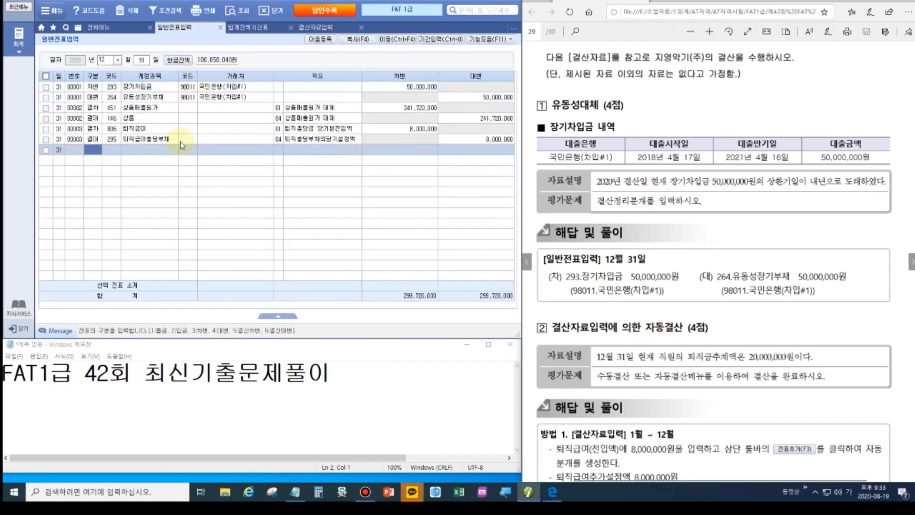
Inspect the new 퇴직급여 voucher and confirm 퇴직급여충당부채 shows 20,000,000 in the trial balance.
{"action": "left_click", "coordinate": [119, 140]}
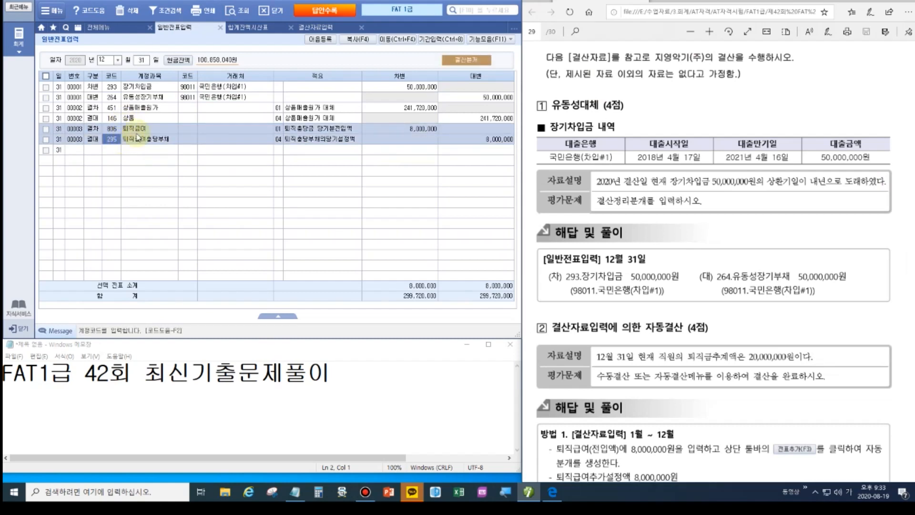
{"action": "left_click", "coordinate": [238, 28]}
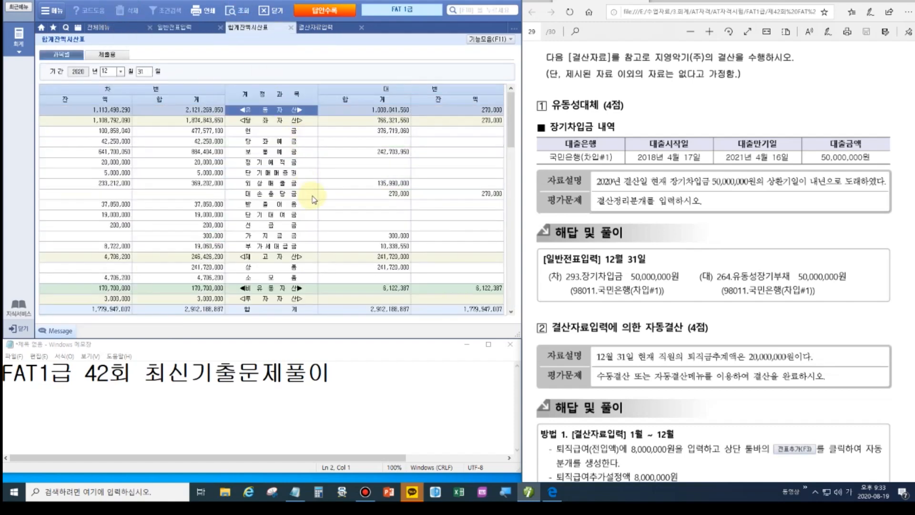
{"action": "scroll", "coordinate": [314, 199], "scroll_direction": "down", "scroll_amount": 7}
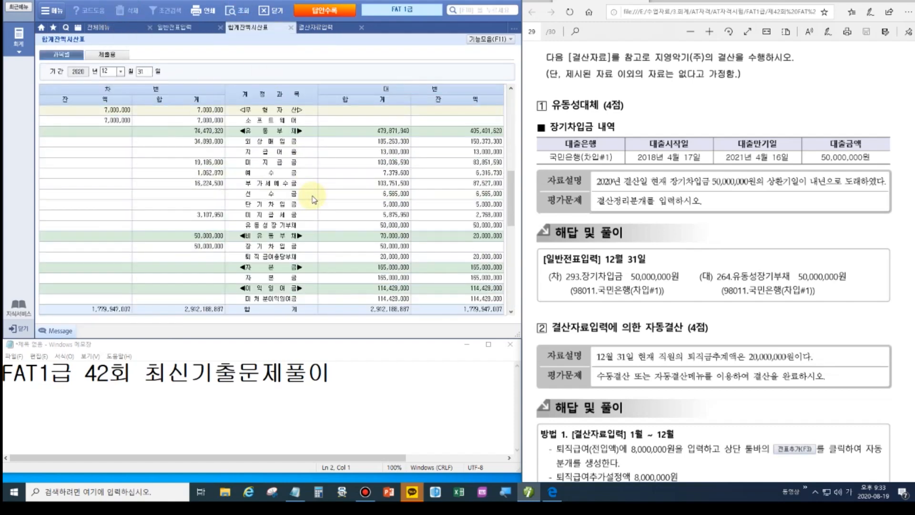
{"action": "scroll", "coordinate": [314, 200], "scroll_direction": "down", "scroll_amount": 3}
{"action": "left_click", "coordinate": [478, 159]}
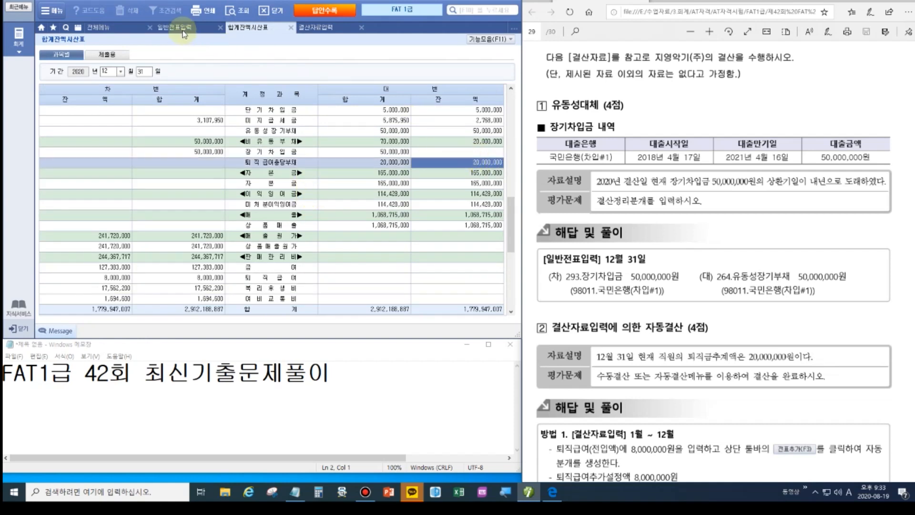
{"action": "left_click", "coordinate": [94, 26]}
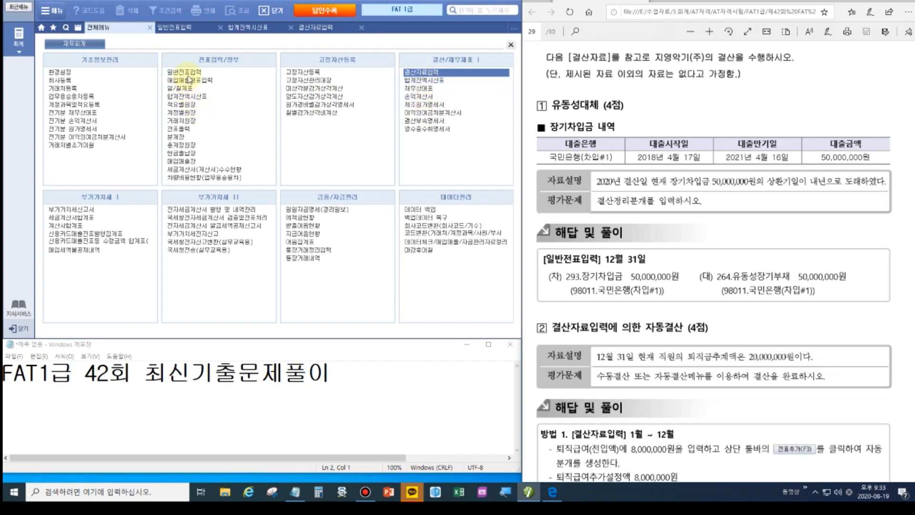
Review the 손익계산서 through December 2020.
{"action": "left_click", "coordinate": [430, 97]}
{"action": "type", "text": "12"}
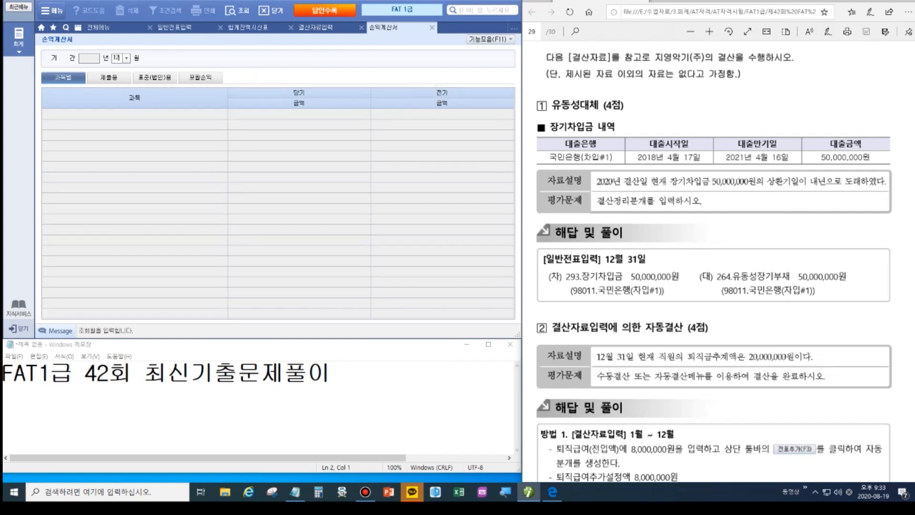
{"action": "key", "text": "Return"}
{"action": "scroll", "coordinate": [296, 214], "scroll_direction": "down", "scroll_amount": 7}
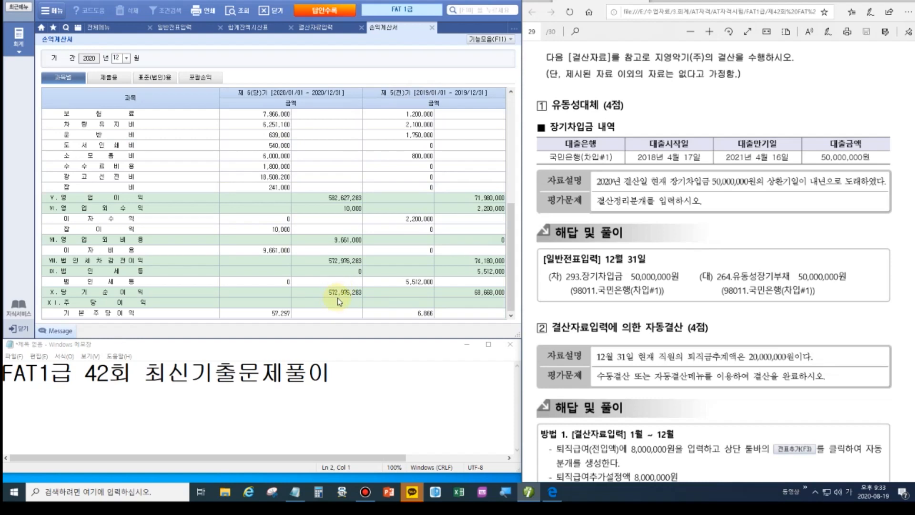
{"action": "left_click", "coordinate": [101, 25]}
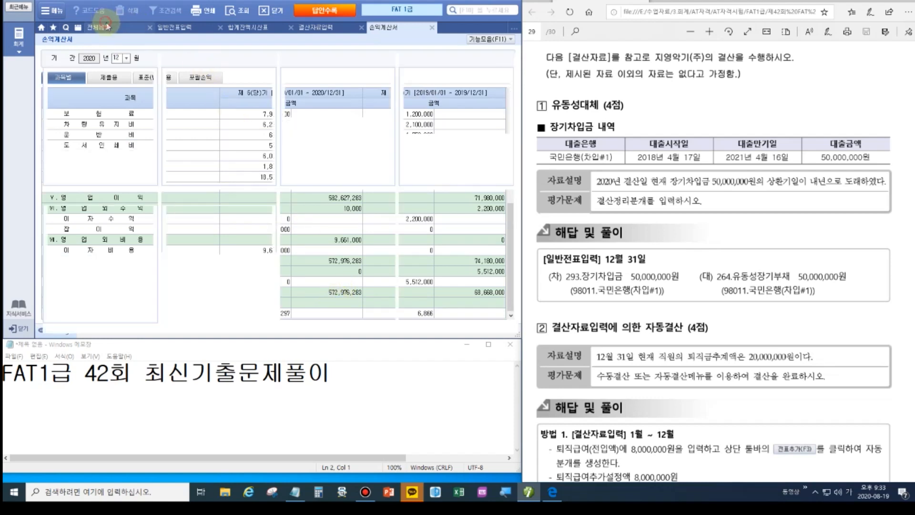
Load the saved 이익잉여금처분계산서 (641,644,283 미처분이익잉여금) and add its entries to 일반전표.
{"action": "left_click", "coordinate": [433, 113]}
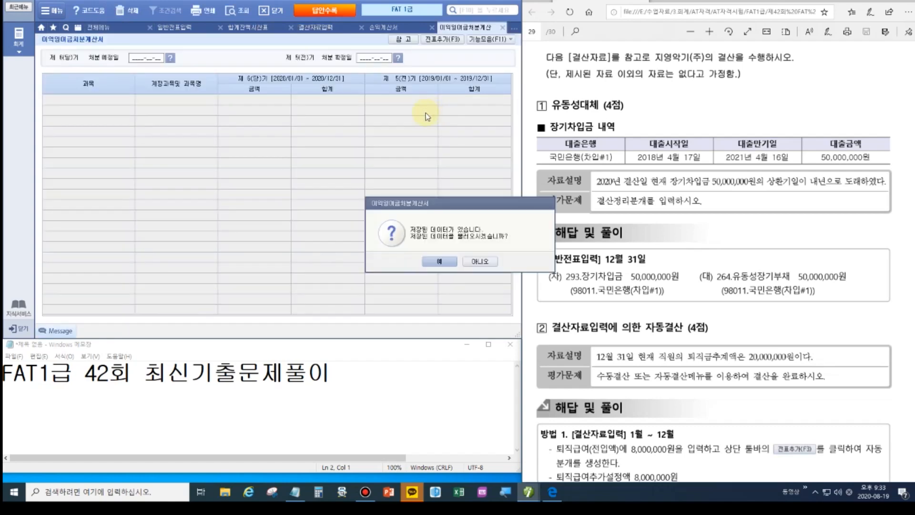
{"action": "left_click", "coordinate": [439, 261]}
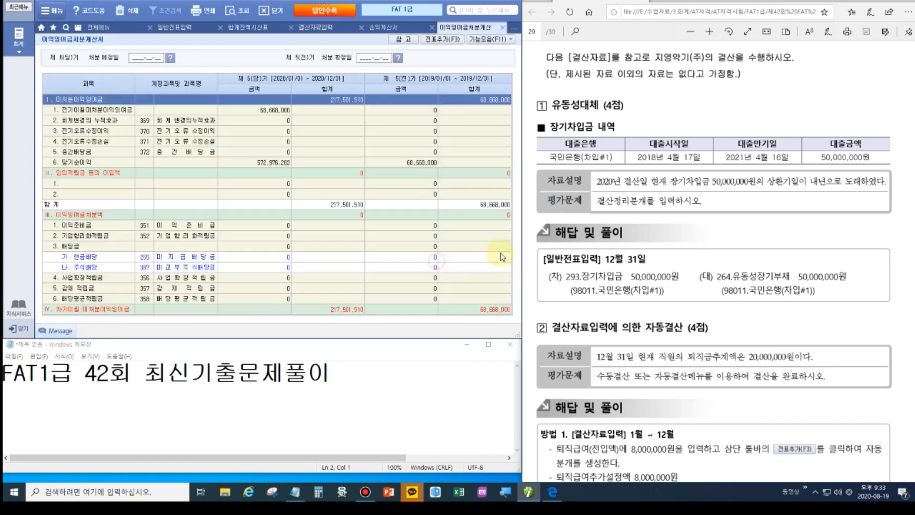
{"action": "left_click", "coordinate": [281, 167]}
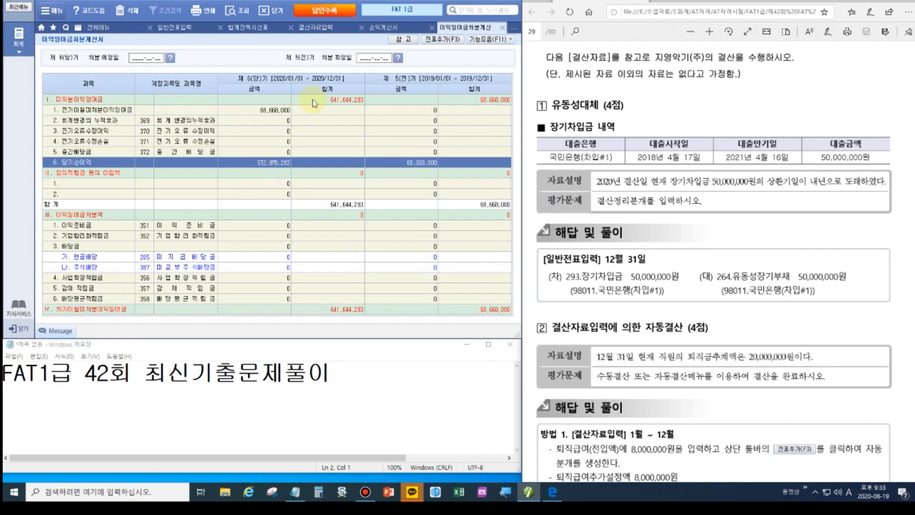
{"action": "left_click", "coordinate": [333, 102]}
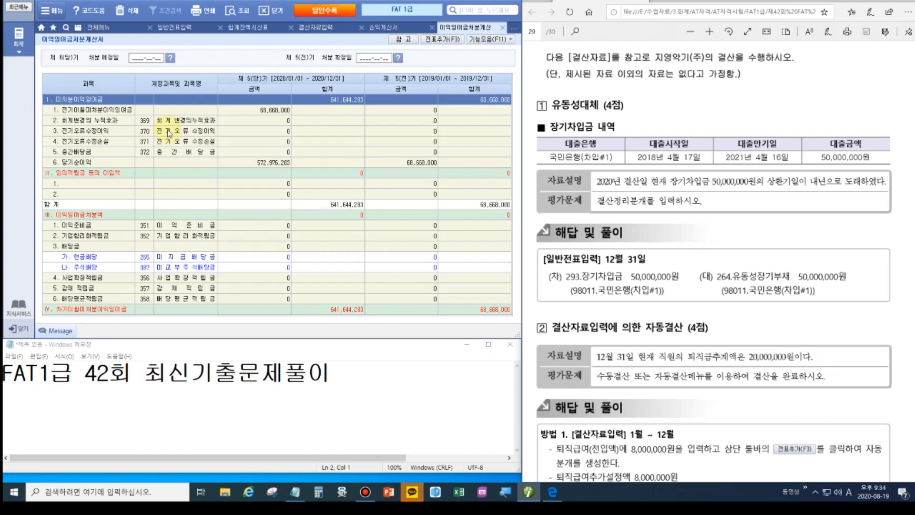
{"action": "left_click", "coordinate": [446, 42]}
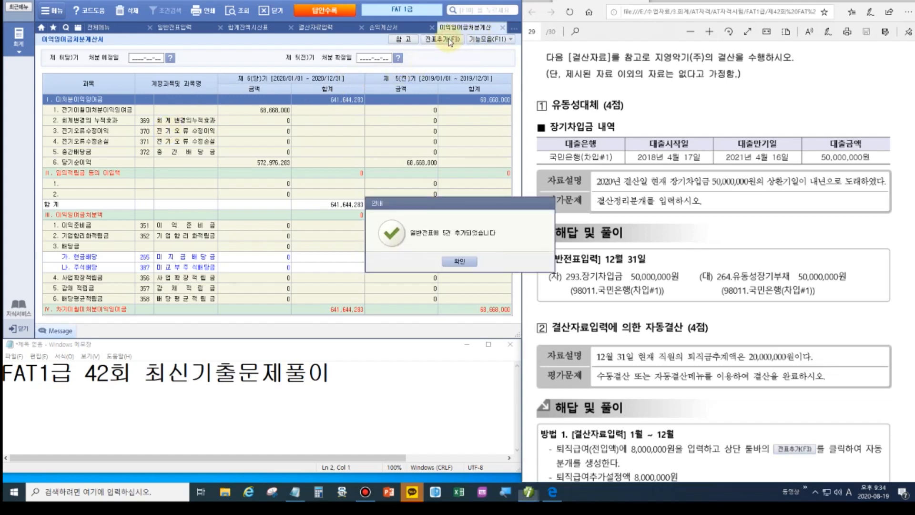
{"action": "left_click", "coordinate": [464, 263]}
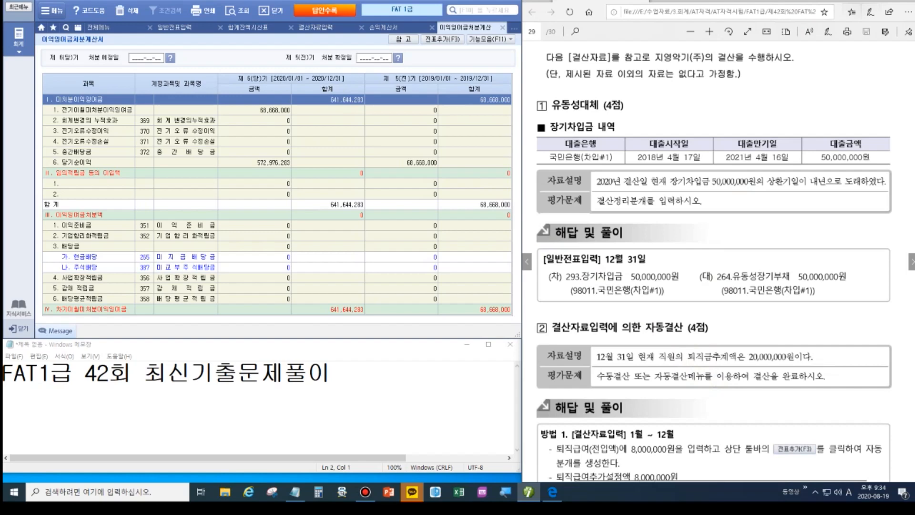
{"action": "scroll", "coordinate": [544, 193], "scroll_direction": "down", "scroll_amount": 2}
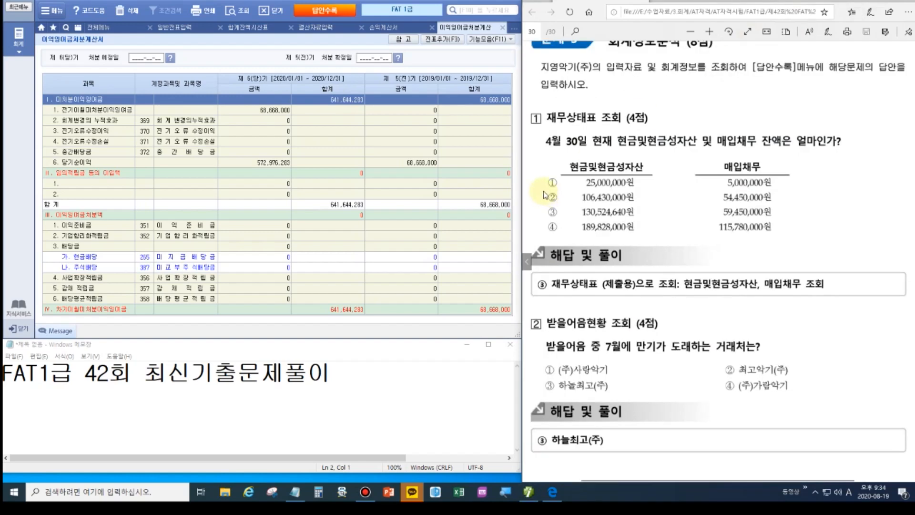
Read April 2020 제출용 balance sheet: 현금및현금성자산 130,524,640 and 매입채무 59,450,000.
{"action": "left_click", "coordinate": [99, 27]}
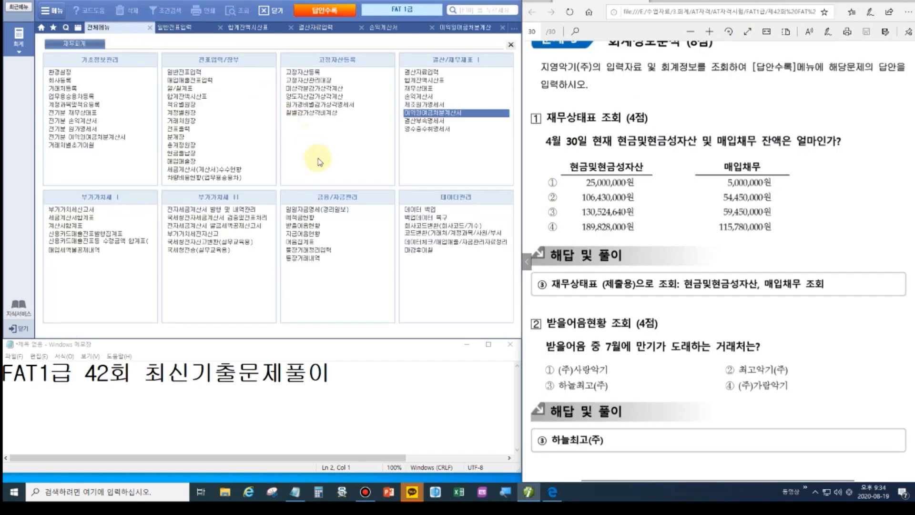
{"action": "left_click", "coordinate": [419, 88]}
{"action": "type", "text": "4"}
{"action": "key", "text": "Return"}
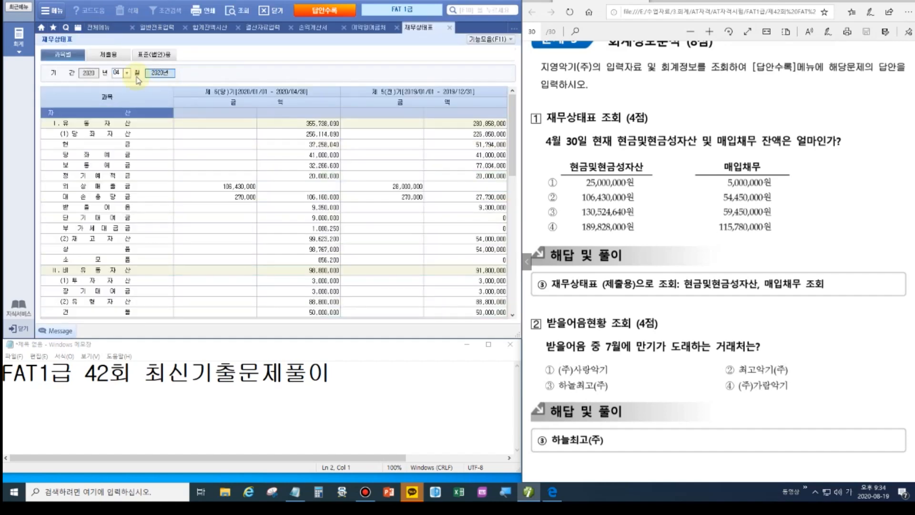
{"action": "left_click", "coordinate": [109, 54]}
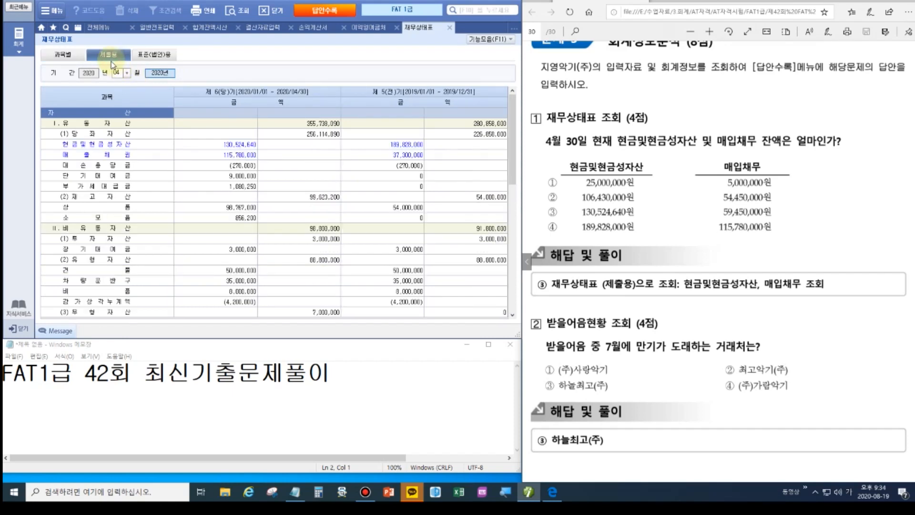
{"action": "left_click", "coordinate": [143, 144]}
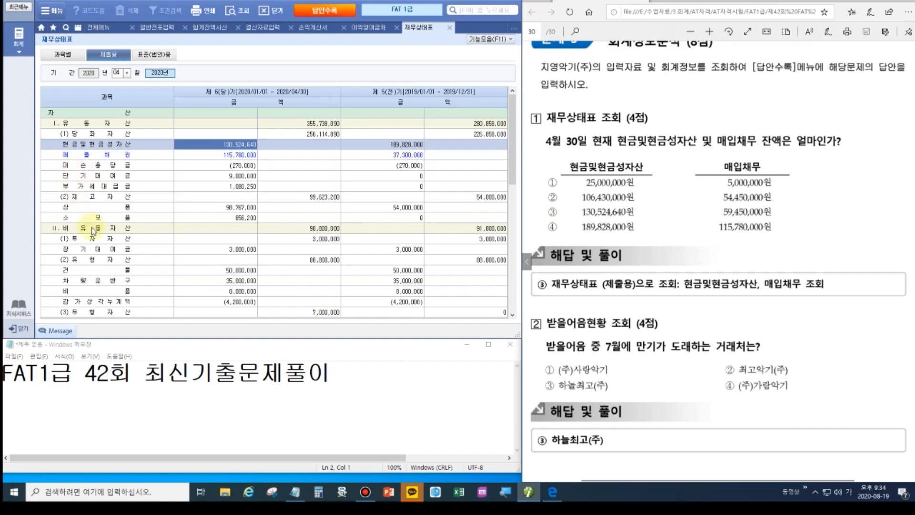
{"action": "scroll", "coordinate": [102, 232], "scroll_direction": "down", "scroll_amount": 10}
{"action": "scroll", "coordinate": [102, 232], "scroll_direction": "up", "scroll_amount": 3}
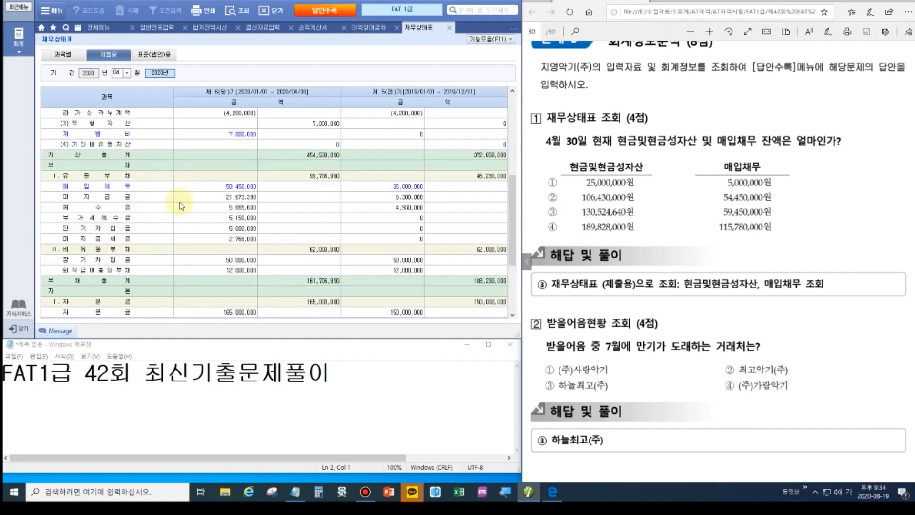
{"action": "left_click", "coordinate": [215, 188]}
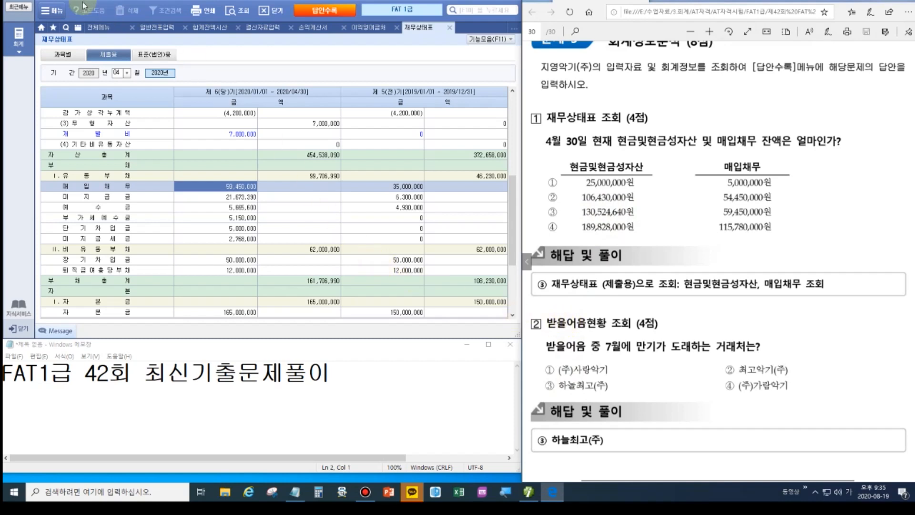
{"action": "left_click", "coordinate": [99, 27]}
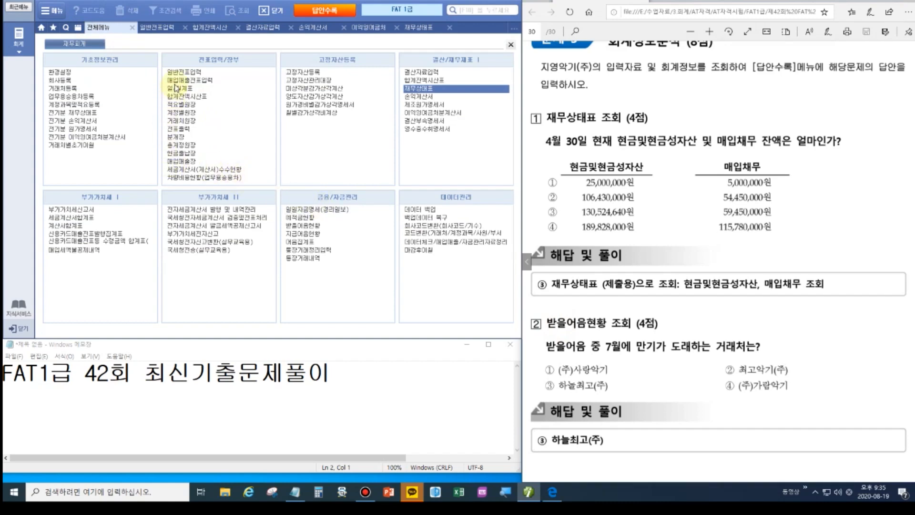
Open 받을어음현황 and set 조회구분 to 1.만기일.
{"action": "left_click", "coordinate": [187, 113]}
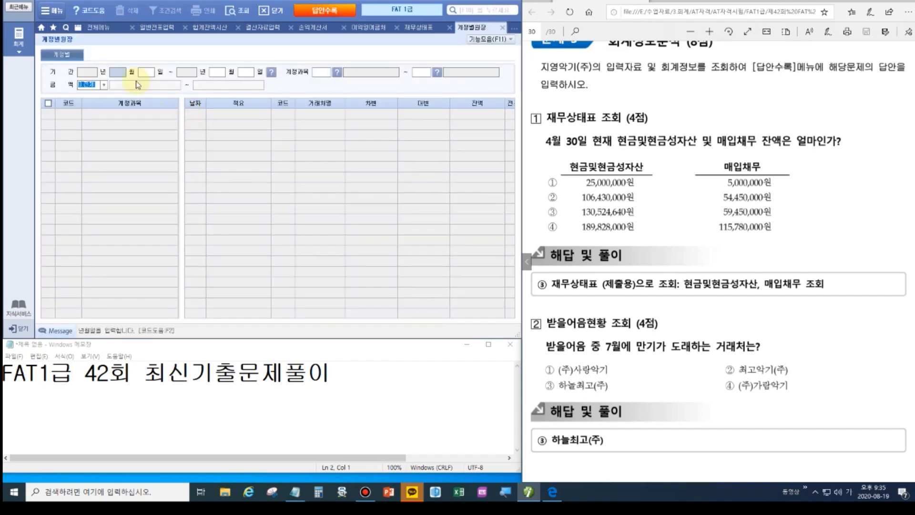
{"action": "left_click", "coordinate": [110, 27]}
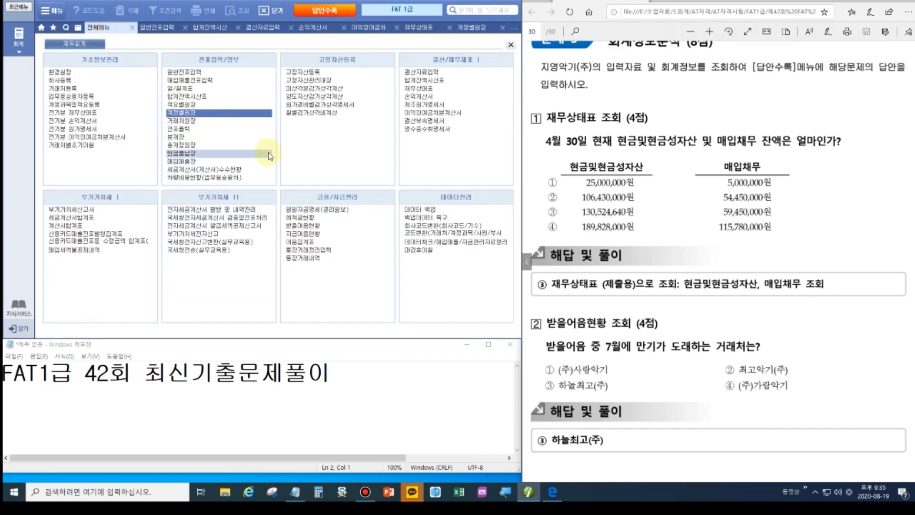
{"action": "left_click", "coordinate": [307, 227]}
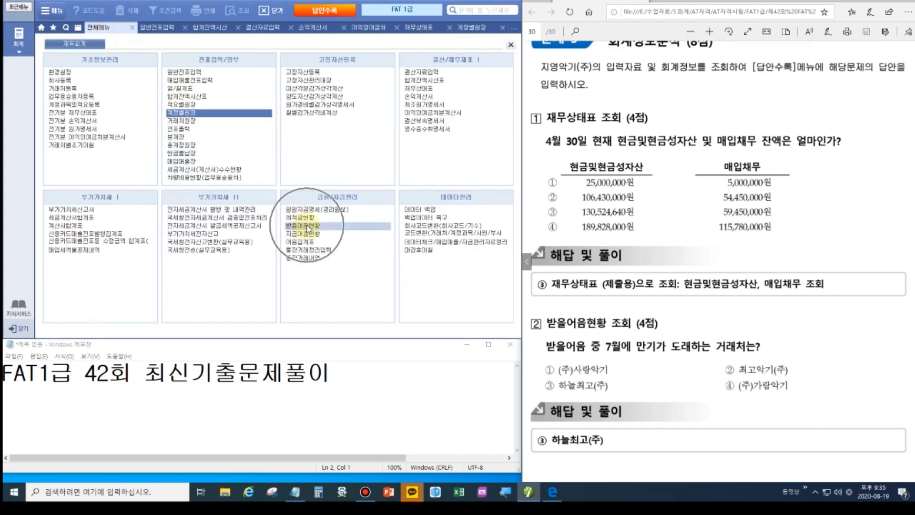
{"action": "left_click", "coordinate": [307, 228]}
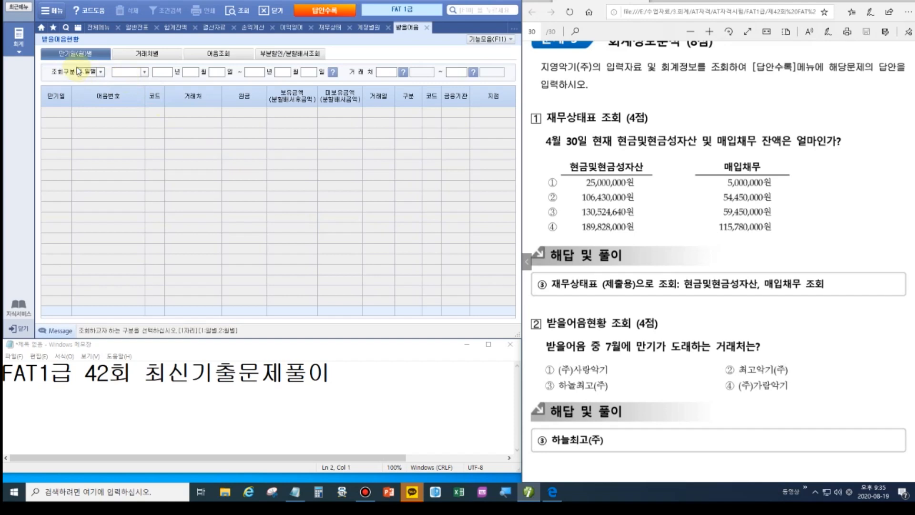
{"action": "left_click", "coordinate": [73, 53]}
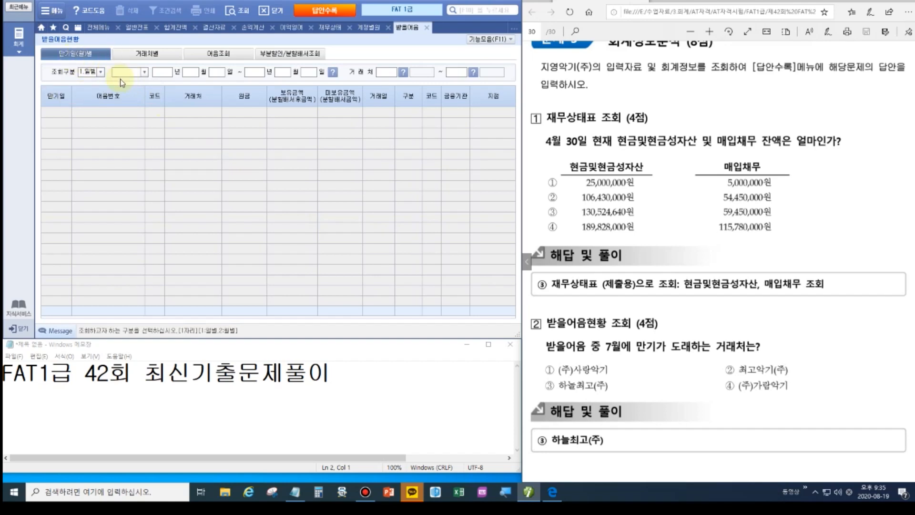
{"action": "left_click", "coordinate": [144, 72]}
{"action": "left_click", "coordinate": [139, 83]}
Set the maturity range to 2020-07-01 through 2020-07-31 and run the query.
{"action": "type", "text": "202001"}
{"action": "type", "text": "01"}
{"action": "type", "text": "20200731"}
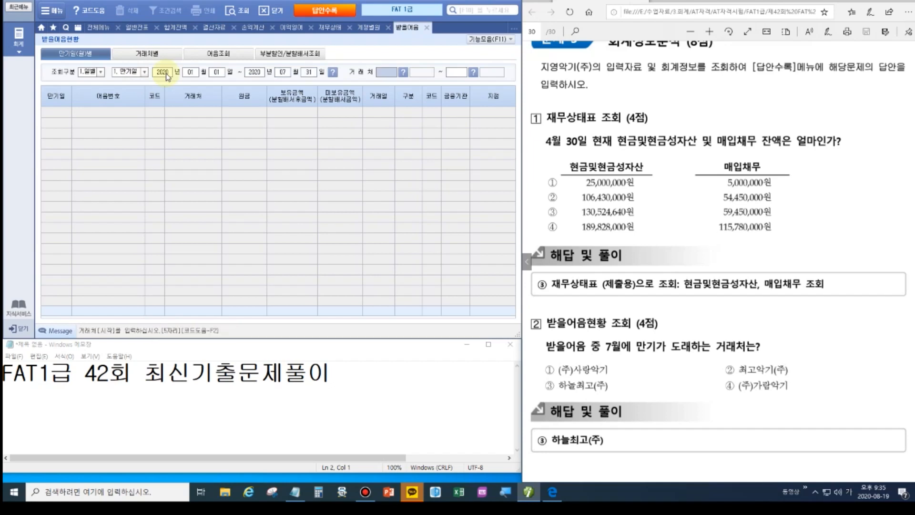
{"action": "key", "text": "Return"}
{"action": "left_click", "coordinate": [190, 73]}
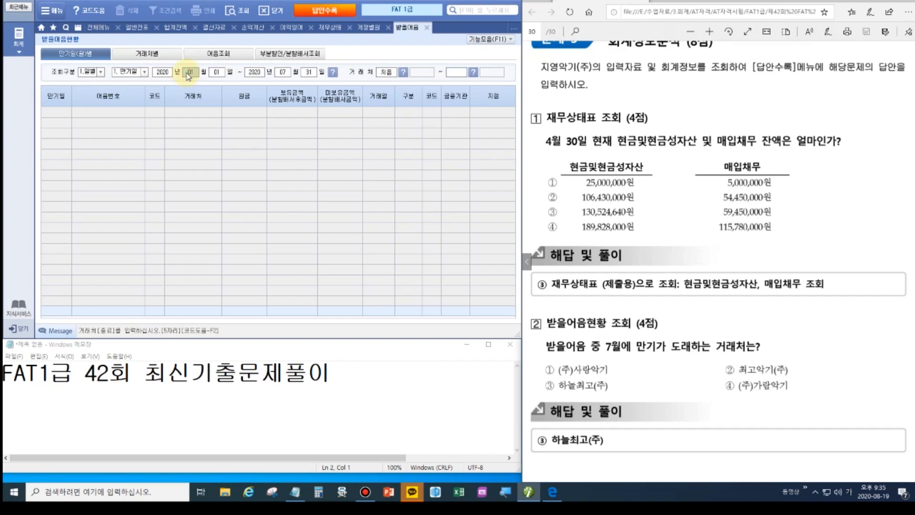
{"action": "type", "text": "07"}
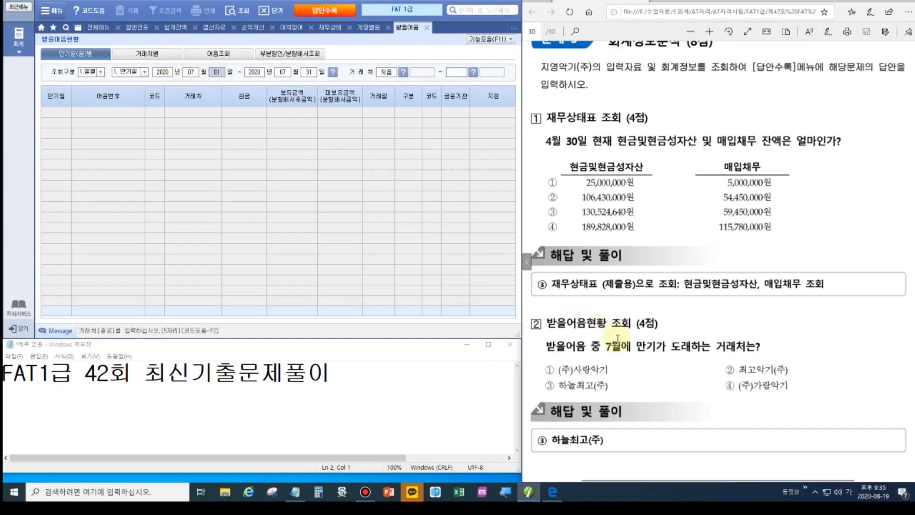
{"action": "key", "text": "Return"}
{"action": "key", "text": "Return"}
{"action": "key", "text": "Return"}
{"action": "key", "text": "Return"}
{"action": "key", "text": "Return"}
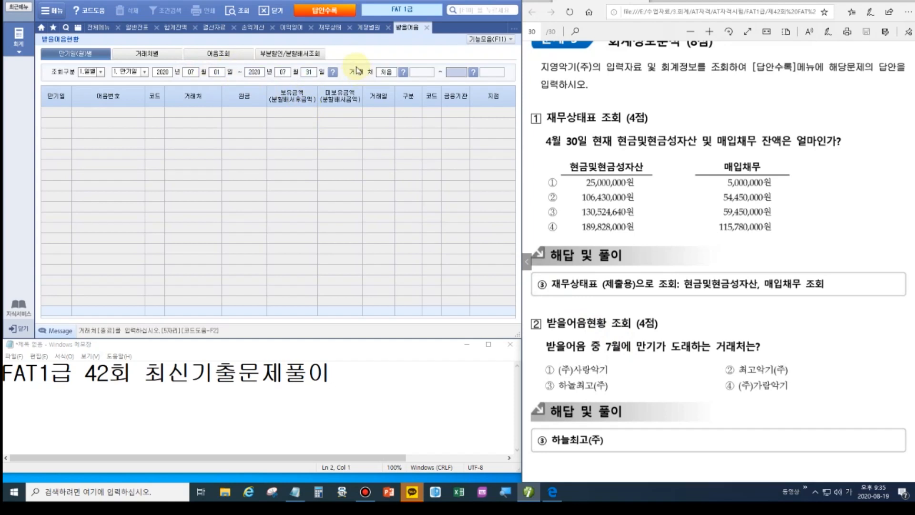
{"action": "key", "text": "Return"}
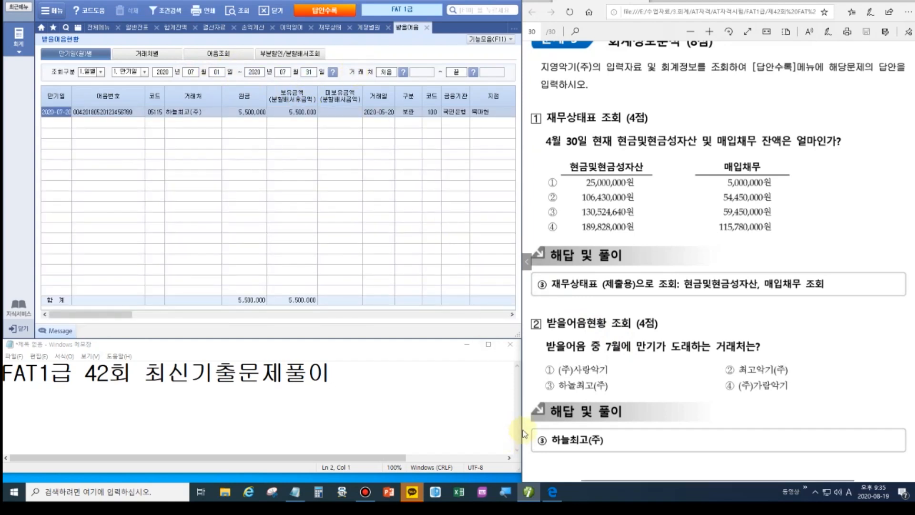